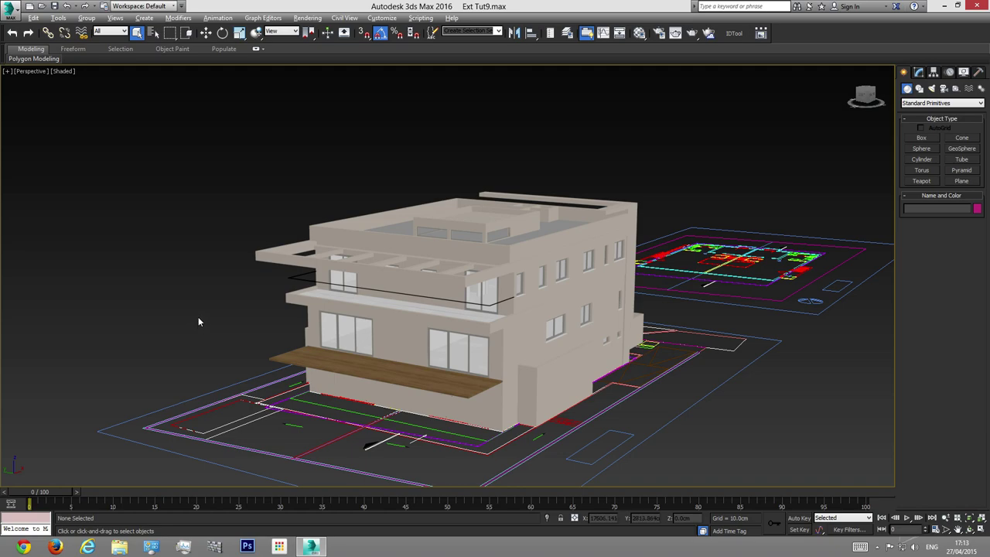
Step: Review the V-Ray renderer settings in Render Setup
{"action": "left_click", "coordinate": [657, 33]}
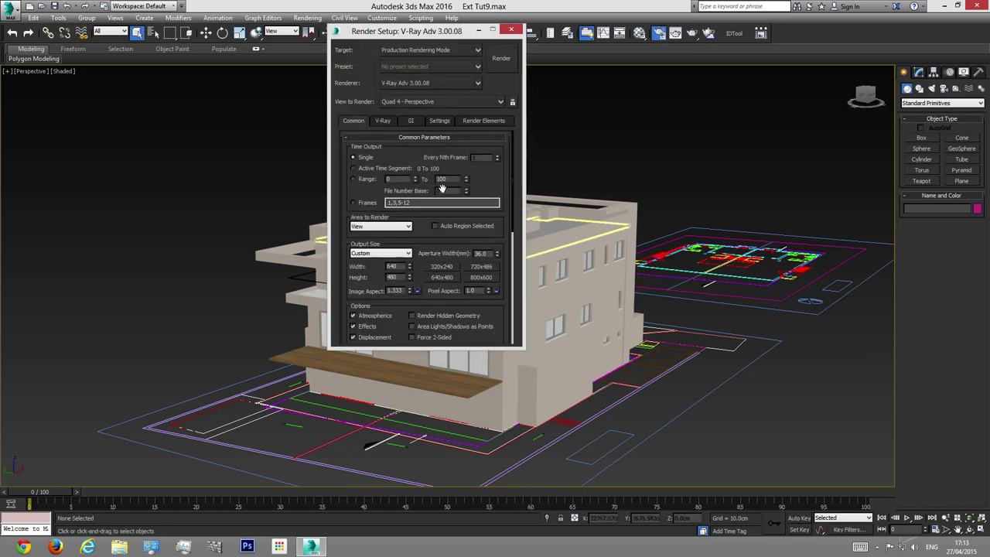
{"action": "left_click", "coordinate": [383, 121]}
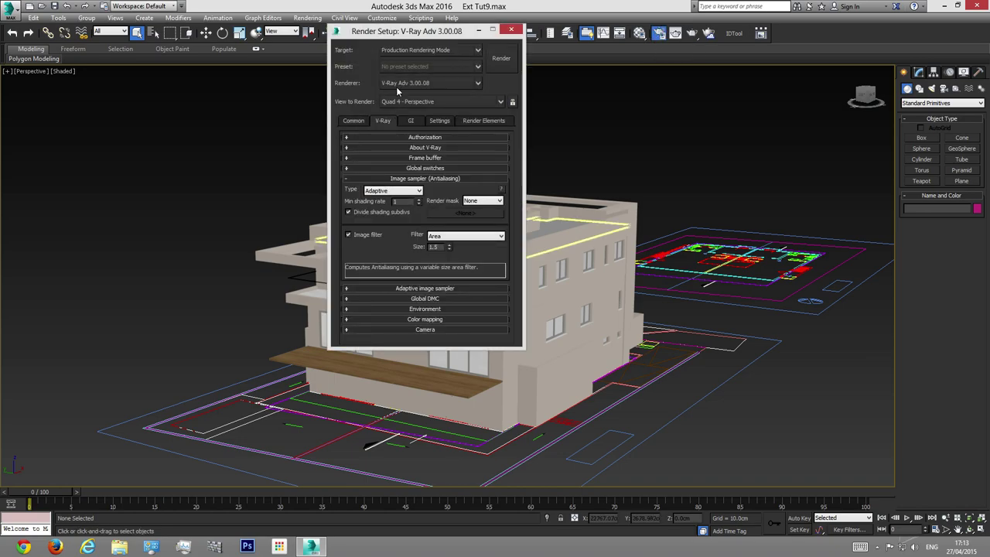
{"action": "left_click", "coordinate": [510, 29]}
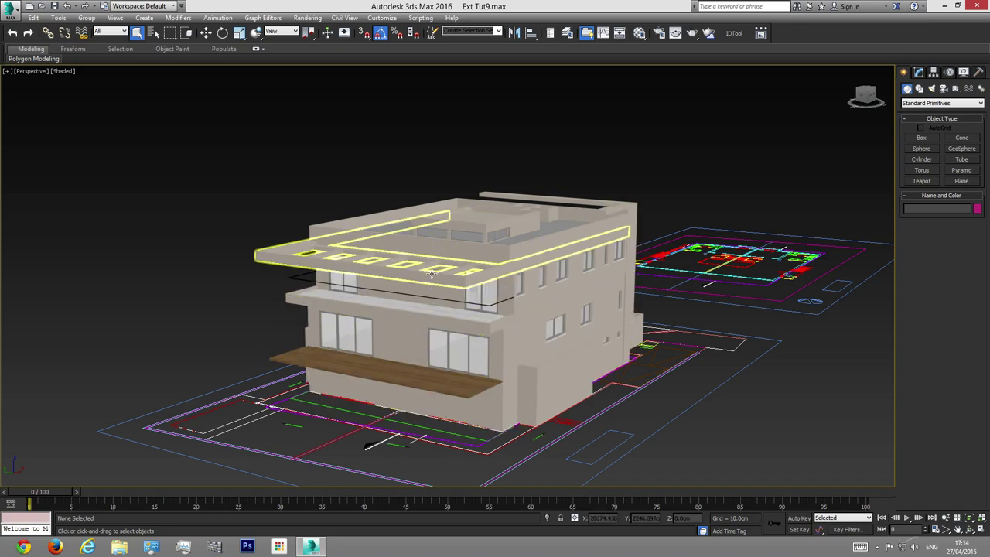
Step: Examine the building's exterior walls and the surrounding site plan from several angles
{"action": "left_click", "coordinate": [520, 354]}
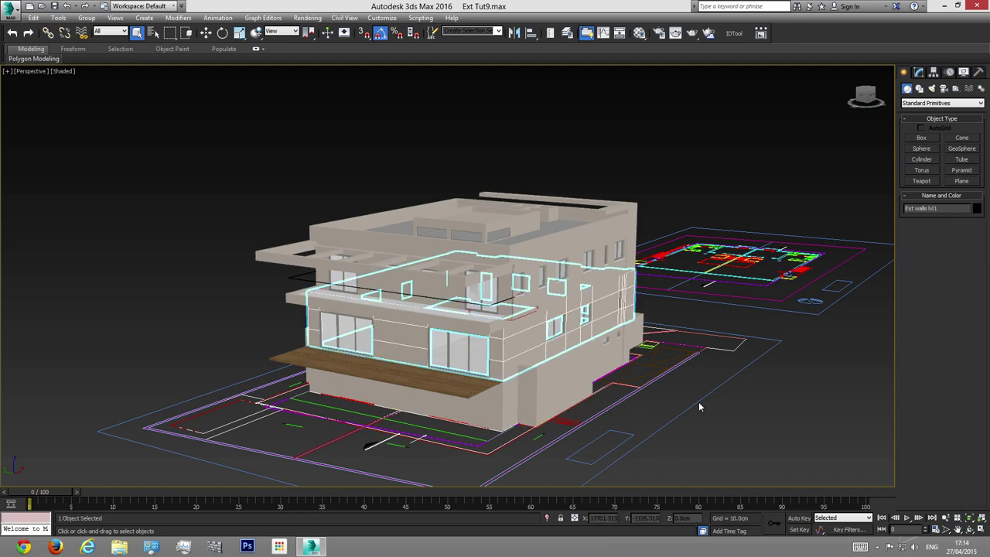
{"action": "left_click", "coordinate": [798, 429]}
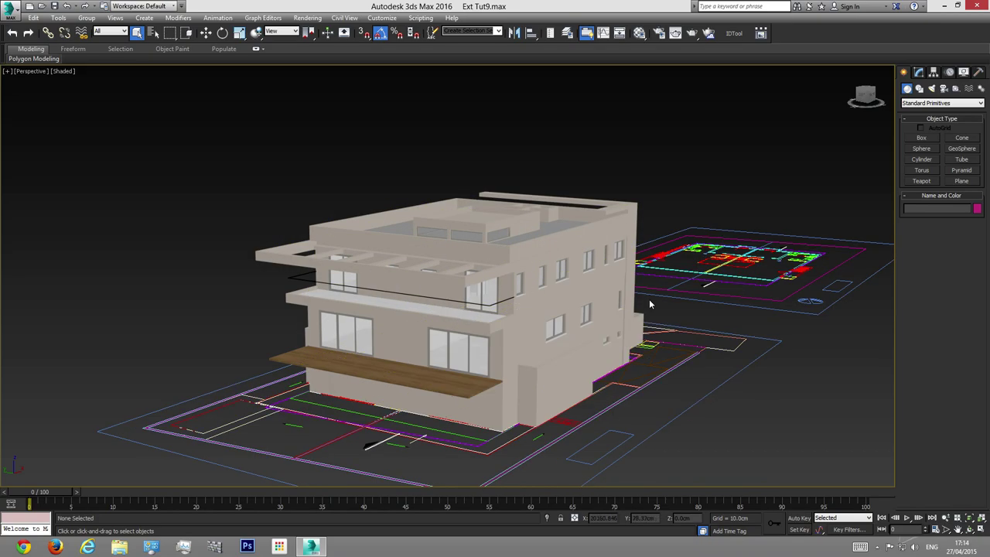
{"action": "left_click", "coordinate": [969, 529]}
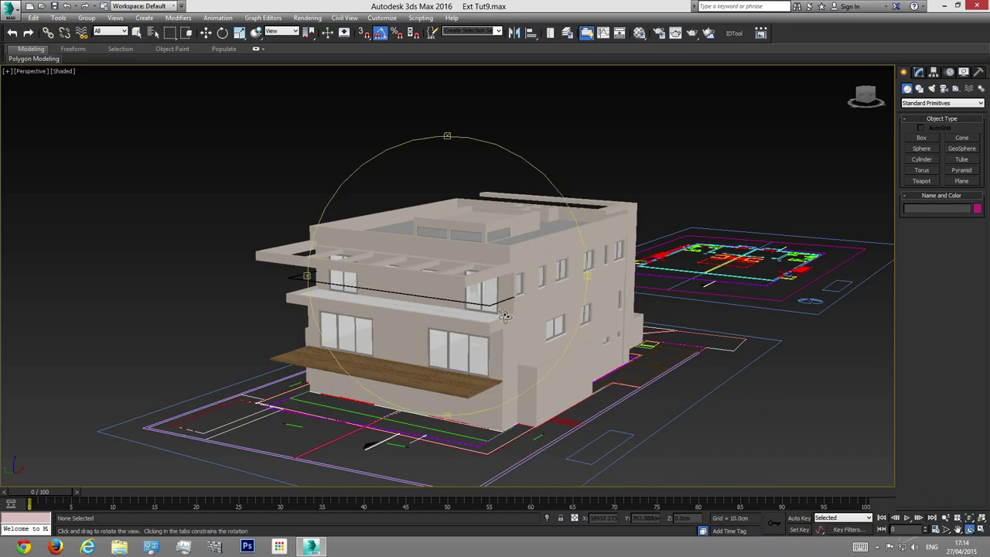
{"action": "left_click_drag", "start_coordinate": [504, 316], "coordinate": [284, 280]}
{"action": "scroll", "coordinate": [410, 325], "scroll_direction": "up", "scroll_amount": 5}
{"action": "scroll", "coordinate": [447, 325], "scroll_direction": "down", "scroll_amount": 5}
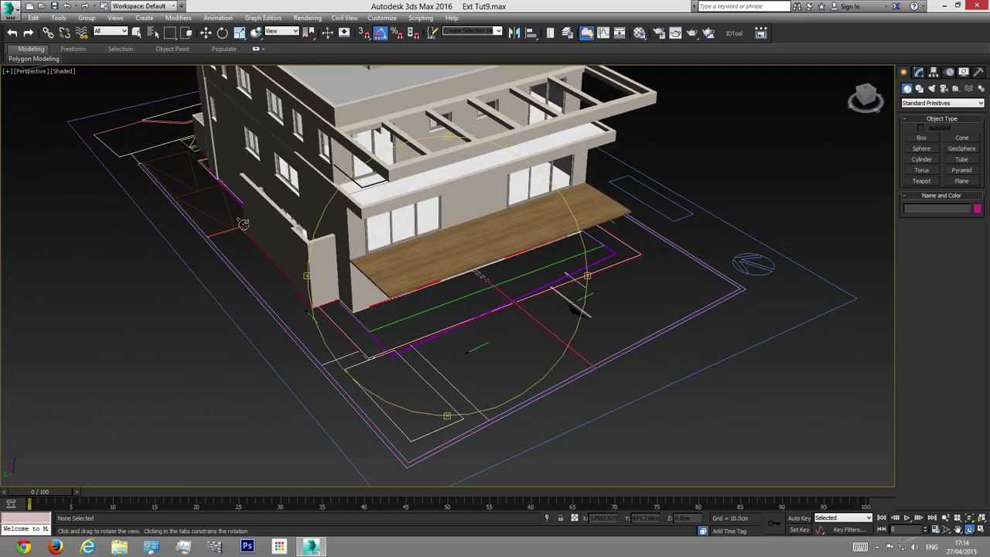
{"action": "left_click_drag", "start_coordinate": [573, 286], "coordinate": [351, 354]}
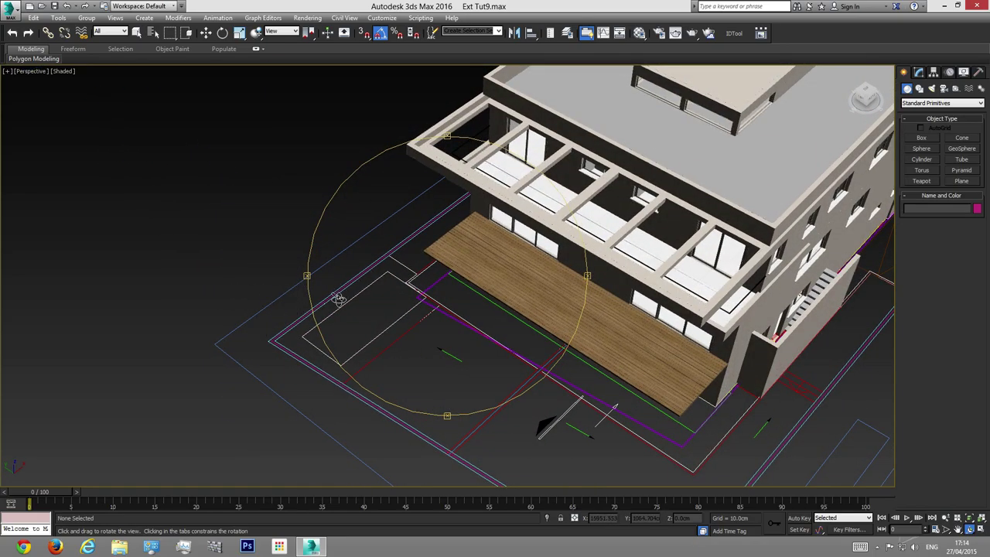
{"action": "left_click_drag", "start_coordinate": [447, 384], "coordinate": [348, 265]}
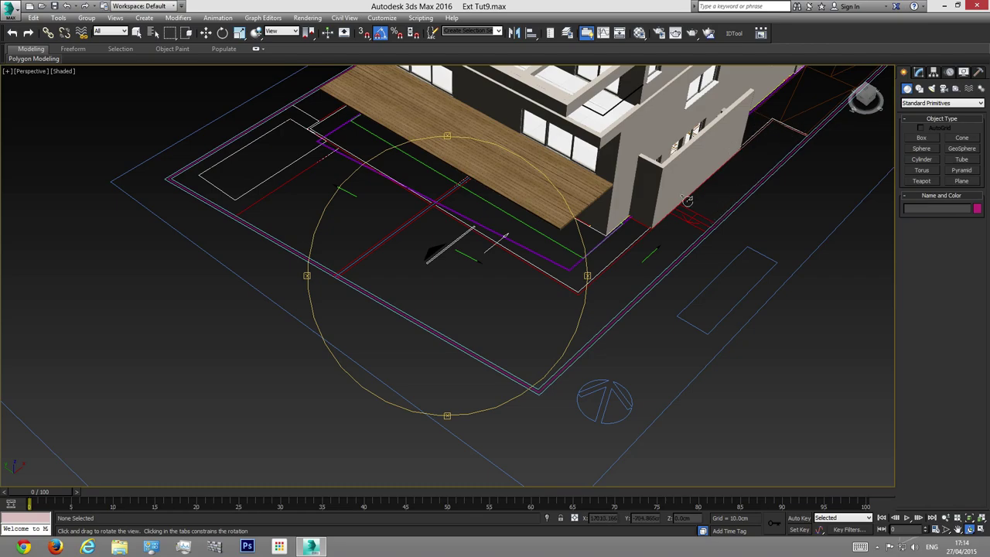
{"action": "left_click_drag", "start_coordinate": [366, 185], "coordinate": [444, 314]}
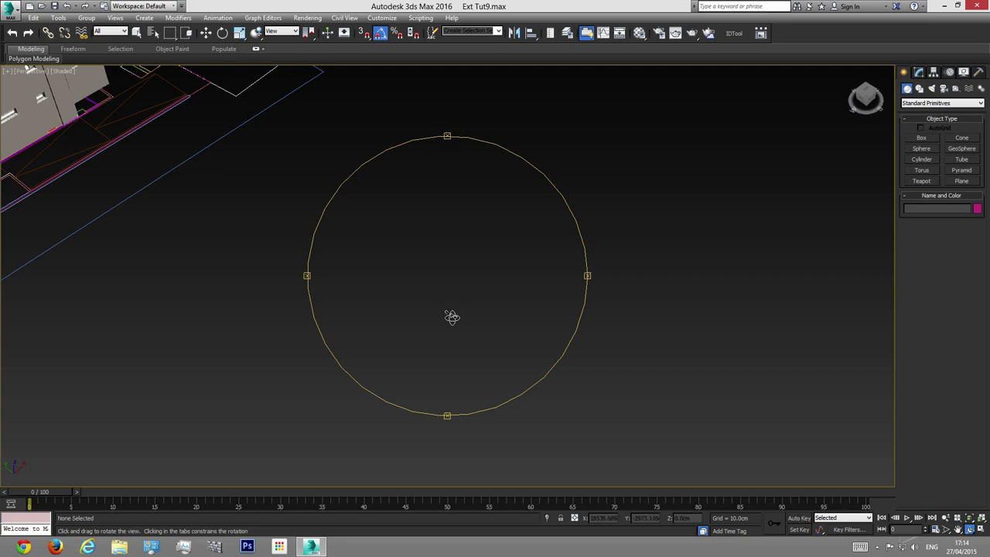
Step: In the top view, hide everything except the Plan drawing group
{"action": "key", "text": "t"}
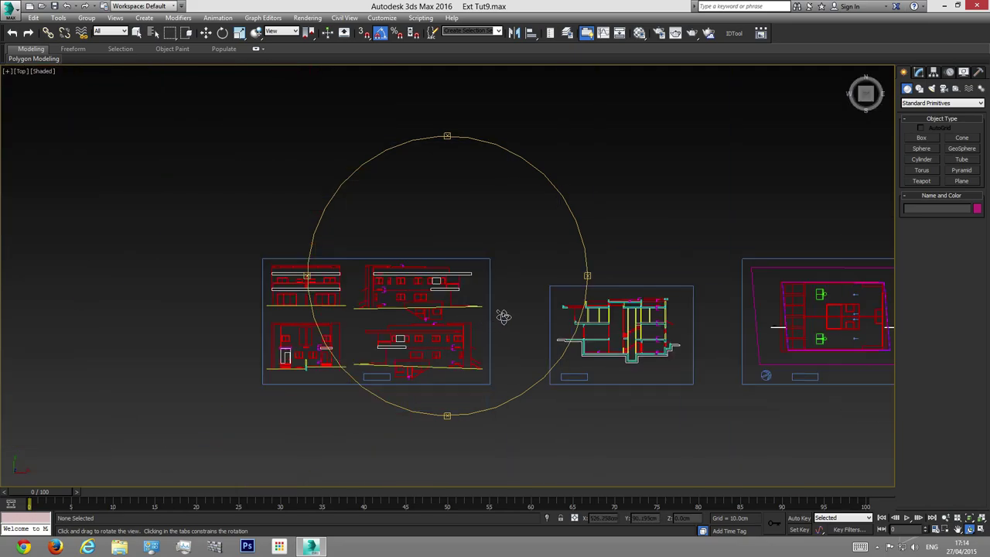
{"action": "scroll", "coordinate": [503, 316], "scroll_direction": "down", "scroll_amount": 2}
{"action": "middle_click_drag", "start_coordinate": [391, 331], "coordinate": [136, 332]}
{"action": "scroll", "coordinate": [536, 305], "scroll_direction": "up", "scroll_amount": 3}
{"action": "right_click", "coordinate": [540, 283]}
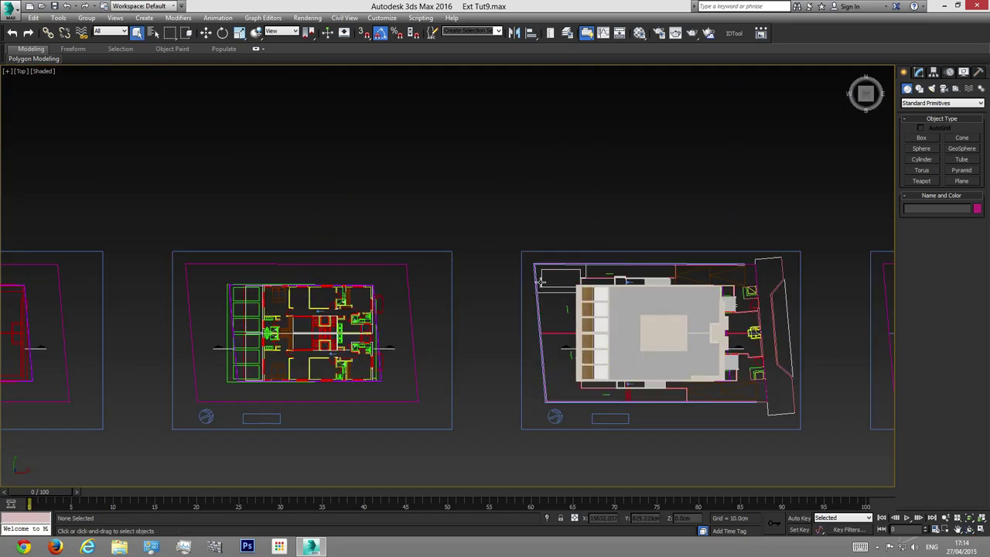
{"action": "left_click", "coordinate": [536, 284]}
{"action": "right_click", "coordinate": [533, 286]}
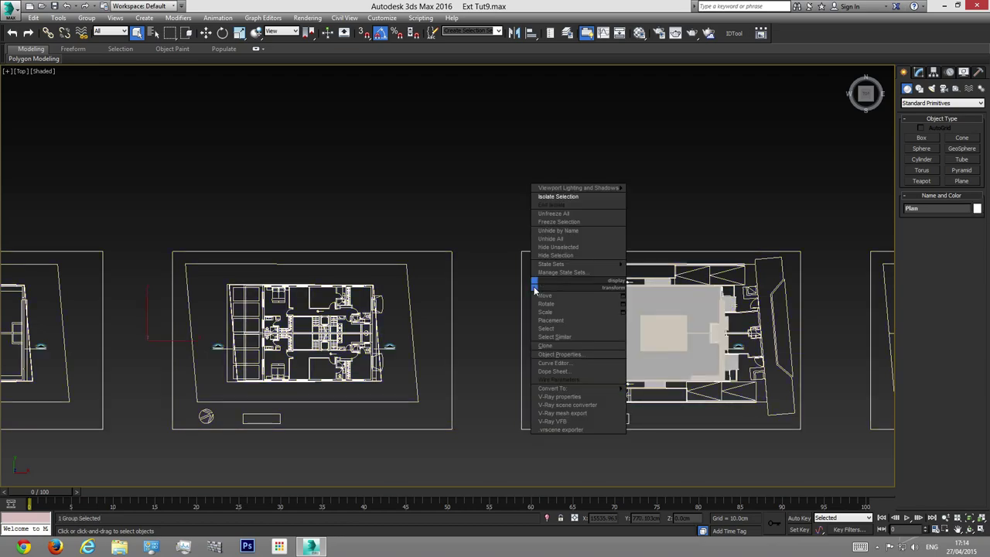
{"action": "left_click", "coordinate": [570, 248]}
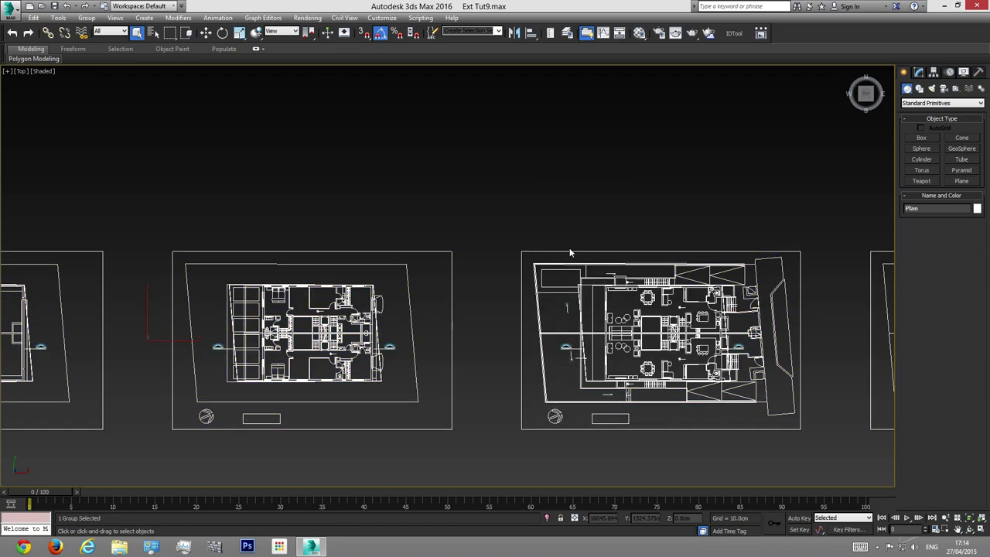
{"action": "left_click", "coordinate": [655, 180]}
Step: Start a spline Line for tracing the ground-floor plan, turn on 3D snapping and check the vertex snap setting
{"action": "scroll", "coordinate": [729, 344], "scroll_direction": "up", "scroll_amount": 5}
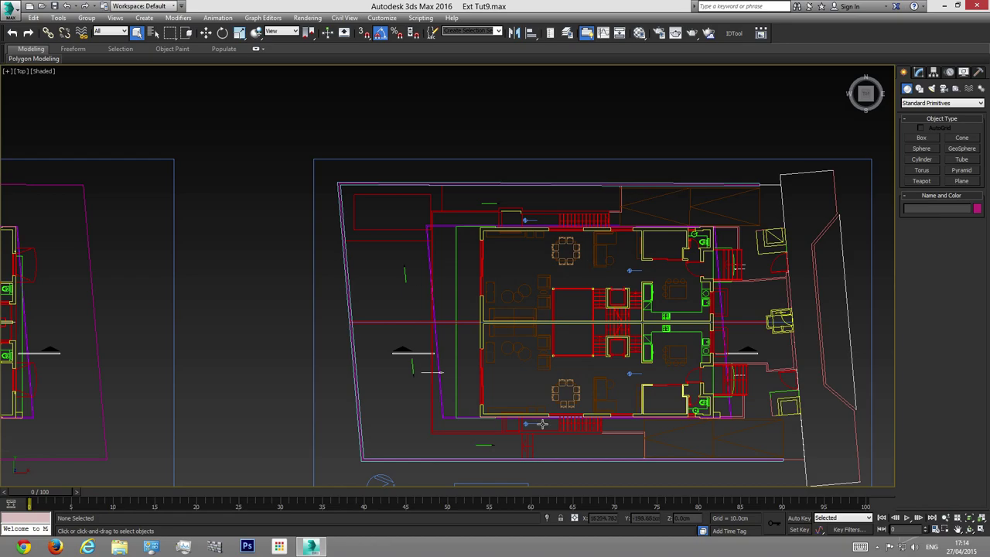
{"action": "scroll", "coordinate": [183, 338], "scroll_direction": "down", "scroll_amount": 5}
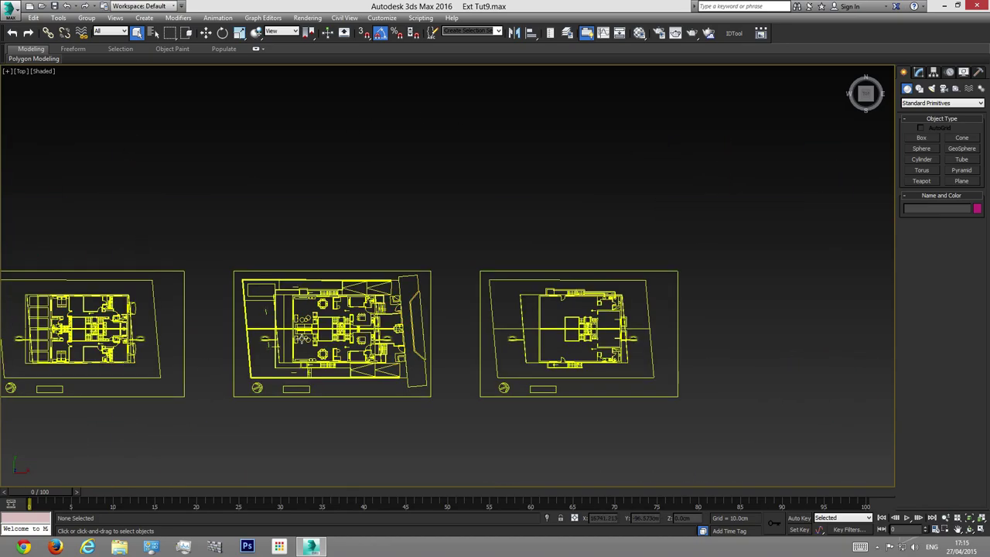
{"action": "scroll", "coordinate": [165, 309], "scroll_direction": "up", "scroll_amount": 3}
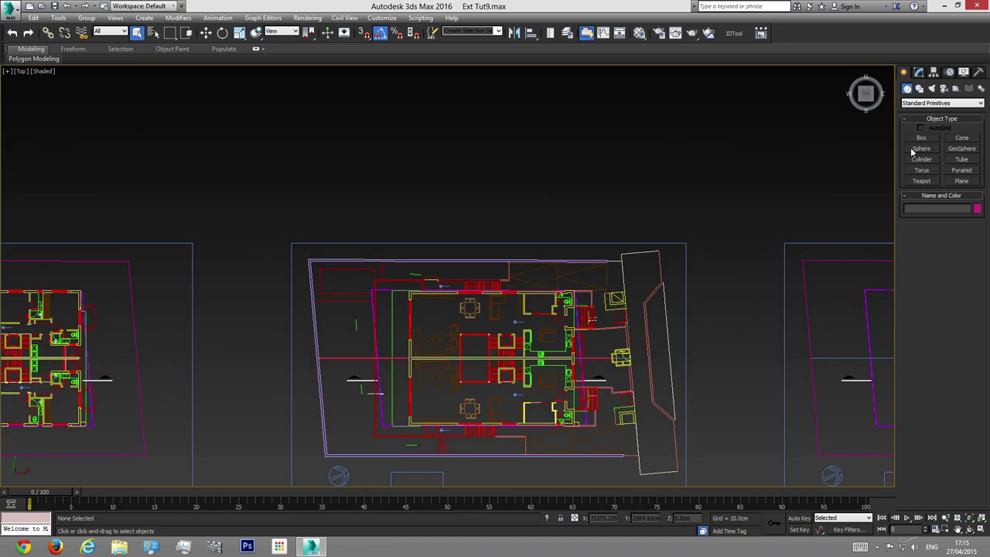
{"action": "left_click", "coordinate": [920, 90]}
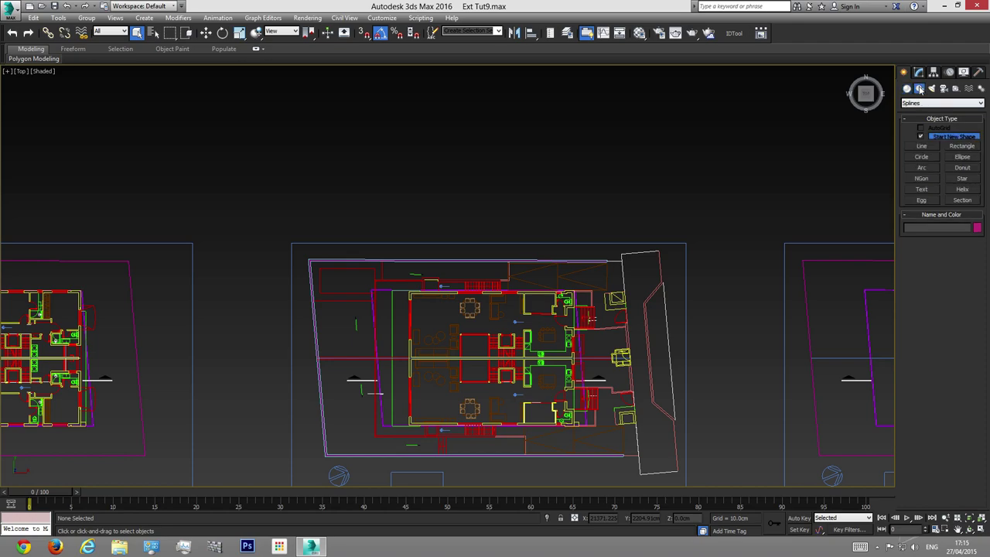
{"action": "left_click", "coordinate": [921, 146]}
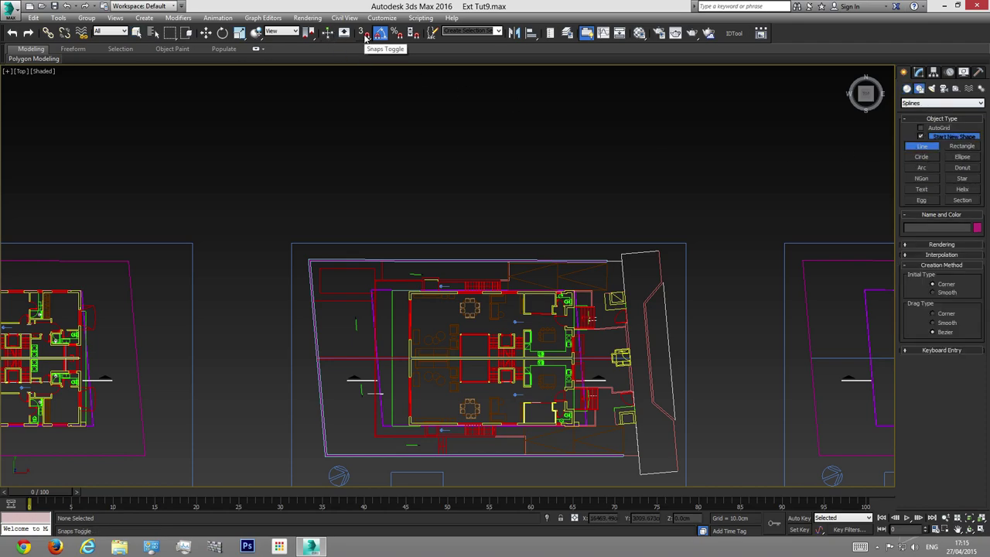
{"action": "left_click", "coordinate": [364, 33]}
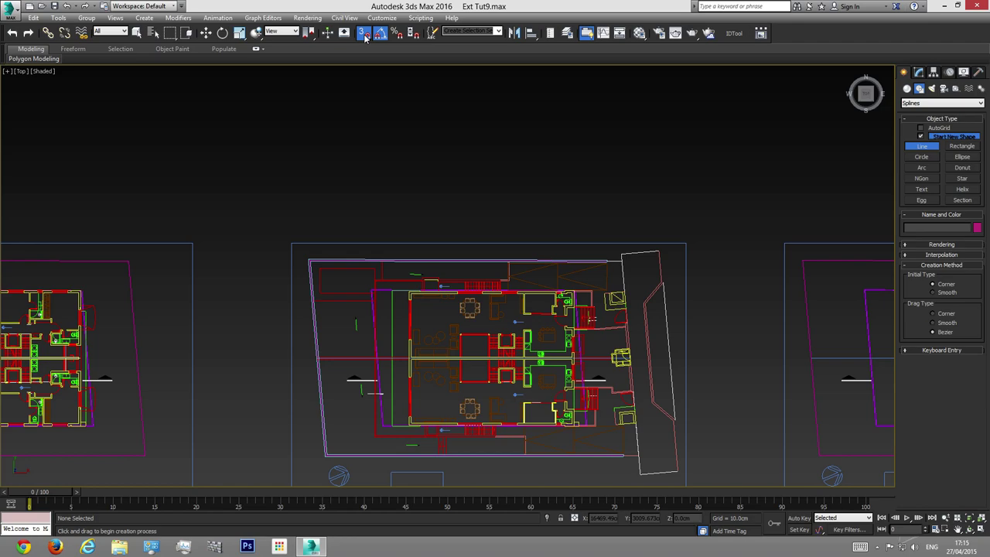
{"action": "right_click", "coordinate": [365, 36]}
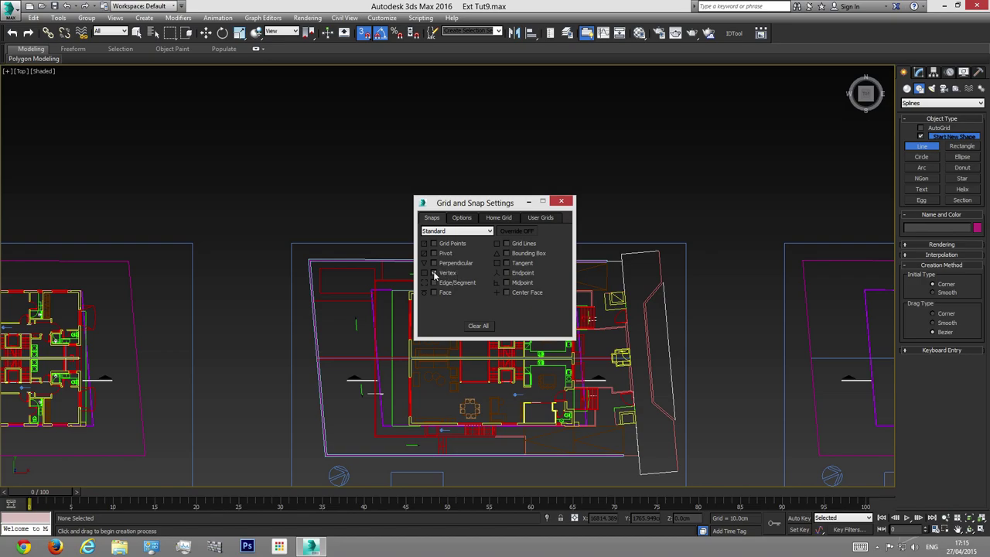
{"action": "left_click", "coordinate": [561, 201]}
Step: Trace the inner edge of the plot boundary from the upper parking partition to the upper-left corner and down to the lower-left corner
{"action": "scroll", "coordinate": [436, 241], "scroll_direction": "up", "scroll_amount": 5}
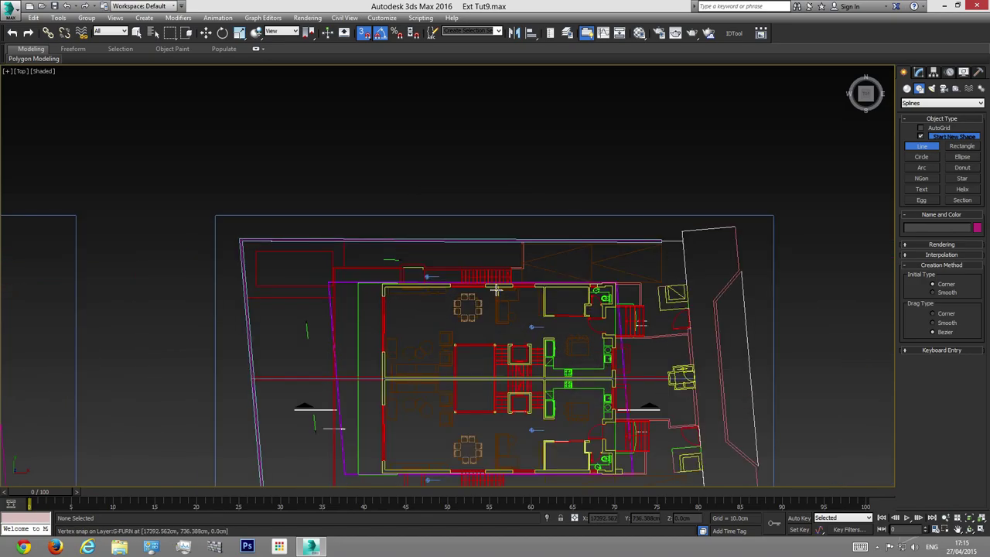
{"action": "middle_click_drag", "start_coordinate": [437, 242], "coordinate": [437, 260]}
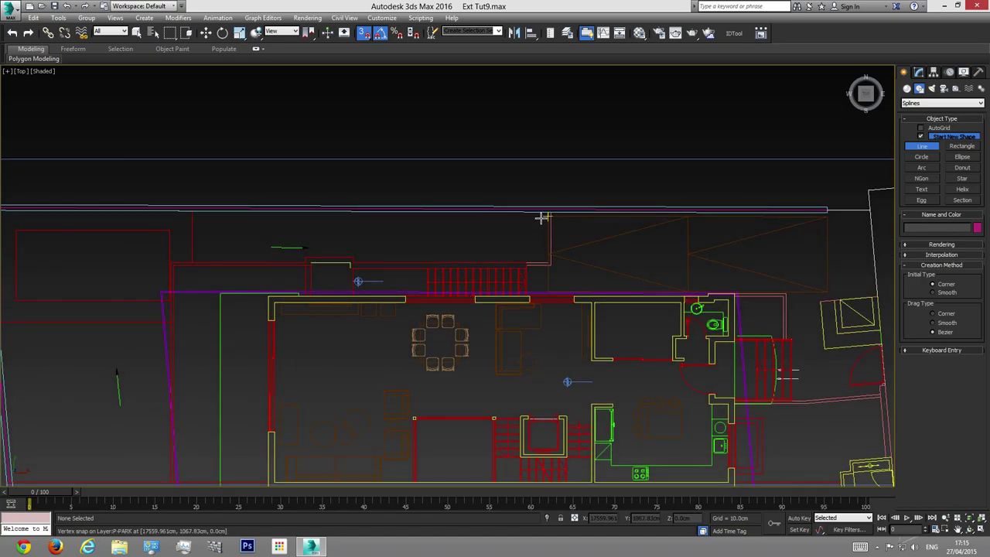
{"action": "scroll", "coordinate": [541, 218], "scroll_direction": "up", "scroll_amount": 4}
{"action": "left_click", "coordinate": [561, 202]}
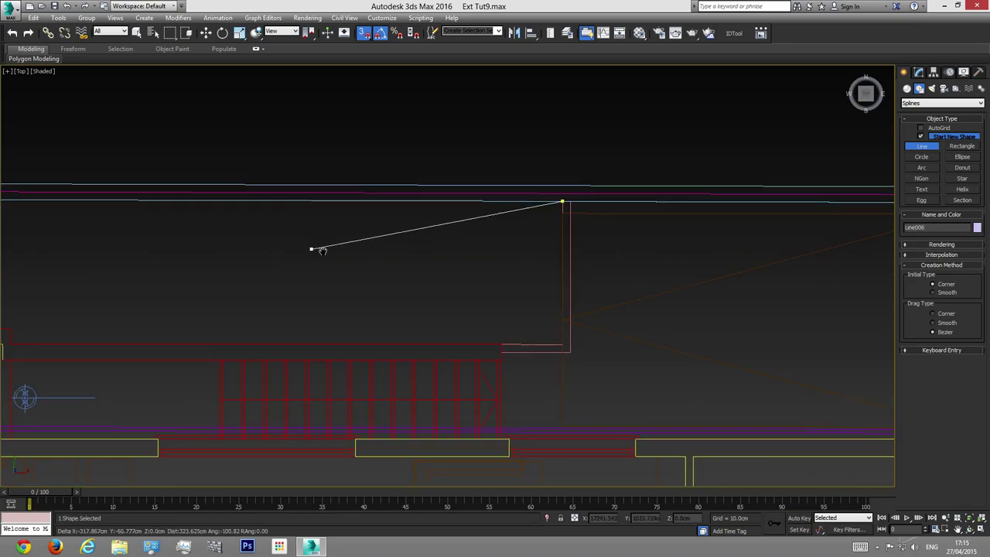
{"action": "middle_click_drag", "start_coordinate": [321, 250], "coordinate": [405, 261]}
{"action": "scroll", "coordinate": [508, 270], "scroll_direction": "down", "scroll_amount": 3}
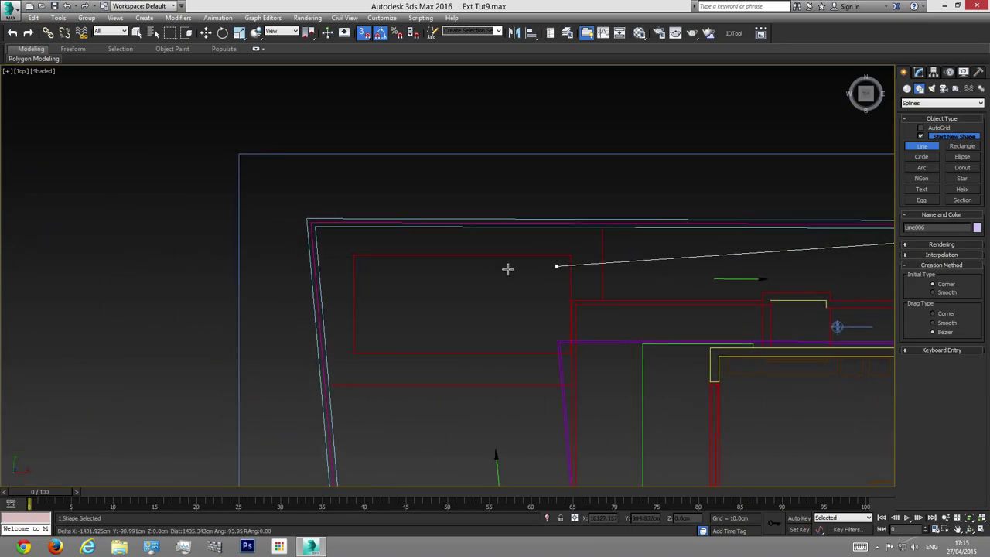
{"action": "left_click", "coordinate": [316, 229]}
{"action": "middle_click_drag", "start_coordinate": [316, 228], "coordinate": [347, 117]}
{"action": "scroll", "coordinate": [379, 327], "scroll_direction": "down", "scroll_amount": 2}
{"action": "left_click", "coordinate": [353, 411]}
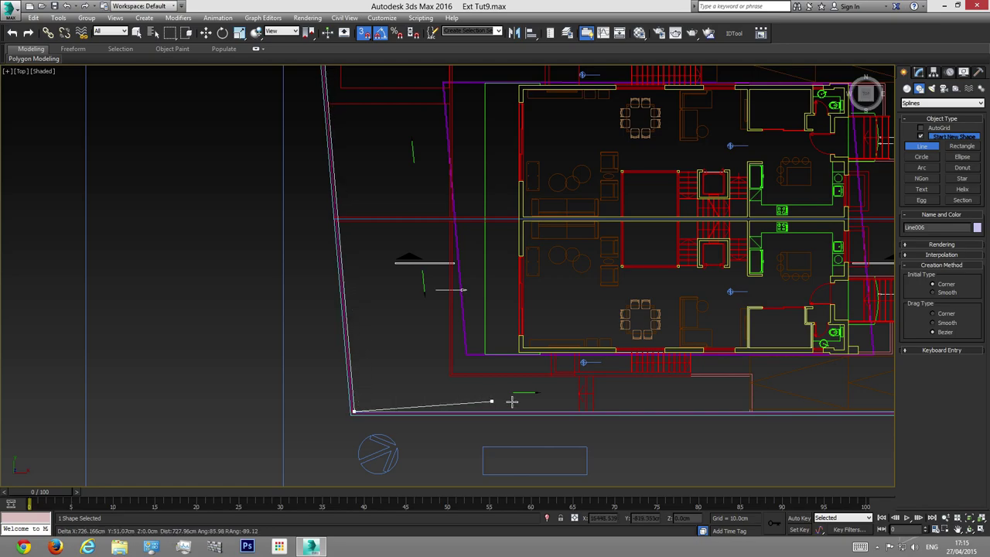
Step: Continue the line along the lower boundary to the side steps, around the path edge and up to the house wall
{"action": "middle_click_drag", "start_coordinate": [512, 401], "coordinate": [470, 375]}
{"action": "scroll", "coordinate": [470, 376], "scroll_direction": "up", "scroll_amount": 4}
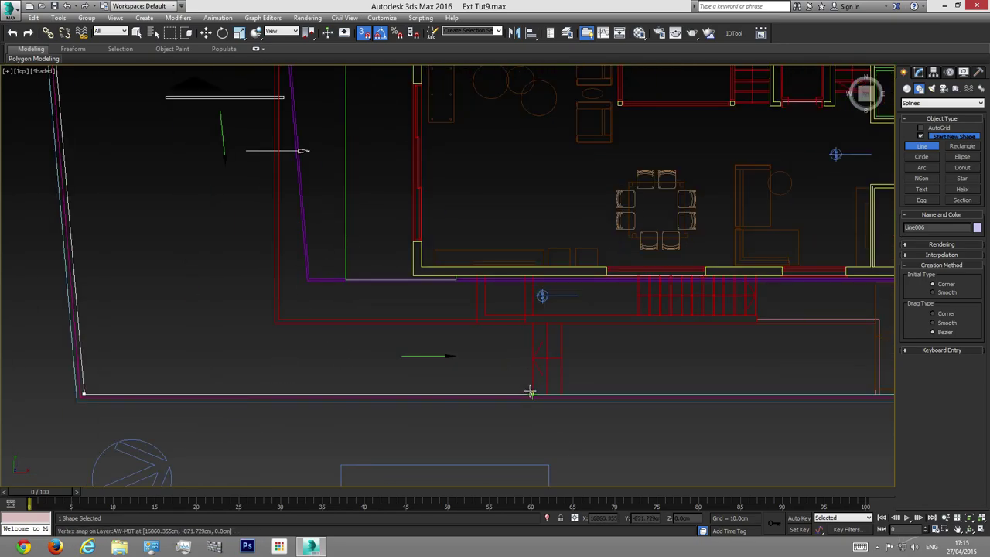
{"action": "left_click", "coordinate": [530, 391]}
{"action": "left_click", "coordinate": [531, 324]}
{"action": "left_click", "coordinate": [473, 324]}
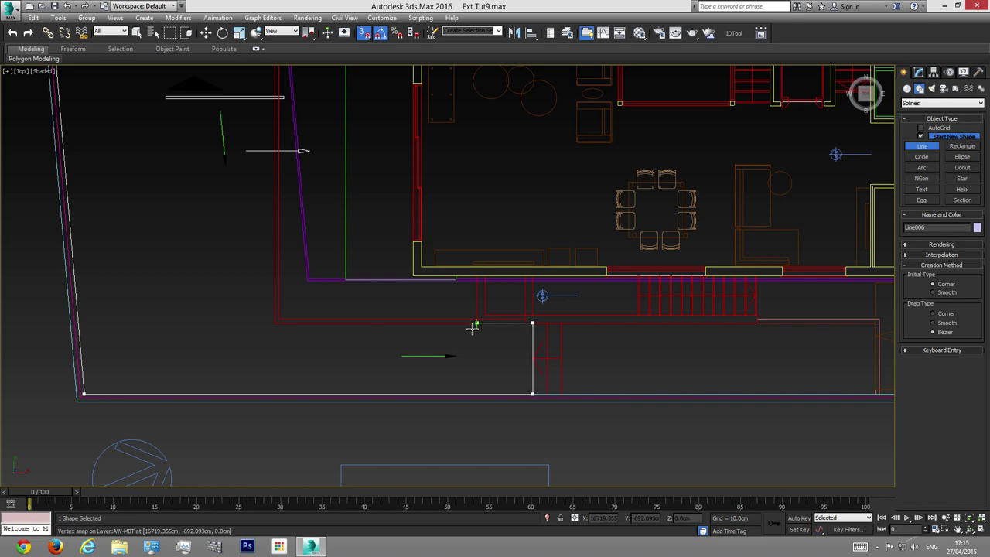
{"action": "scroll", "coordinate": [471, 285], "scroll_direction": "up", "scroll_amount": 5}
{"action": "left_click", "coordinate": [476, 275]}
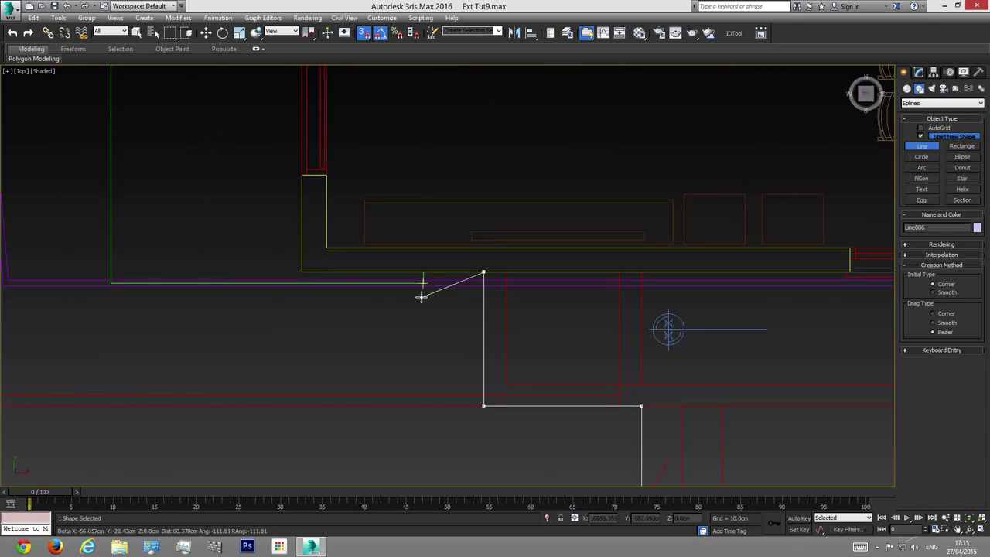
Step: Extend the line along the house's outer wall through its lower-left and upper-left corners
{"action": "scroll", "coordinate": [446, 348], "scroll_direction": "down", "scroll_amount": 5}
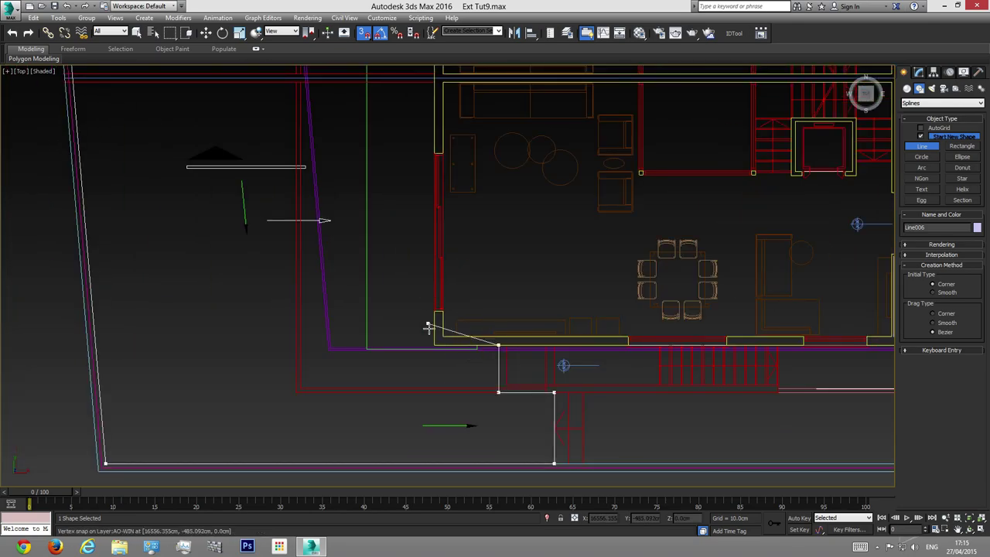
{"action": "left_click", "coordinate": [434, 343]}
{"action": "middle_click_drag", "start_coordinate": [407, 252], "coordinate": [400, 424]}
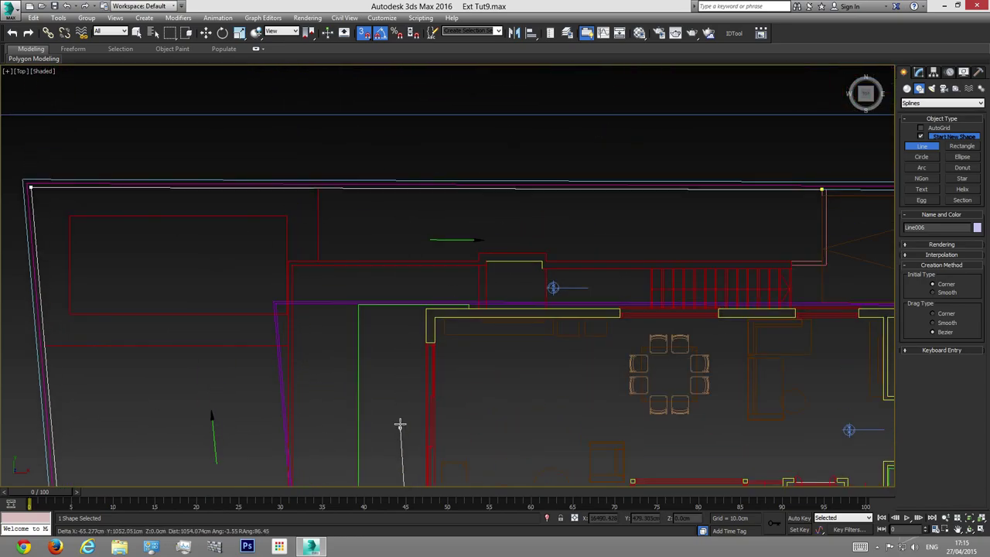
{"action": "scroll", "coordinate": [422, 306], "scroll_direction": "up", "scroll_amount": 4}
{"action": "left_click", "coordinate": [433, 311]}
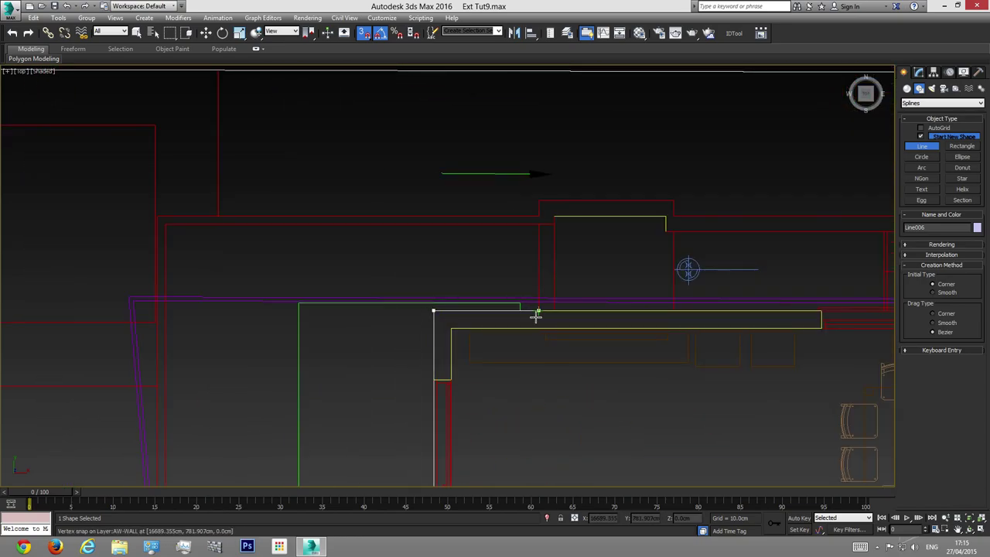
Step: Trace around the upper side projection and along the stair wall to the parking partition, closing the spline at its start point
{"action": "middle_click_drag", "start_coordinate": [609, 318], "coordinate": [464, 392]}
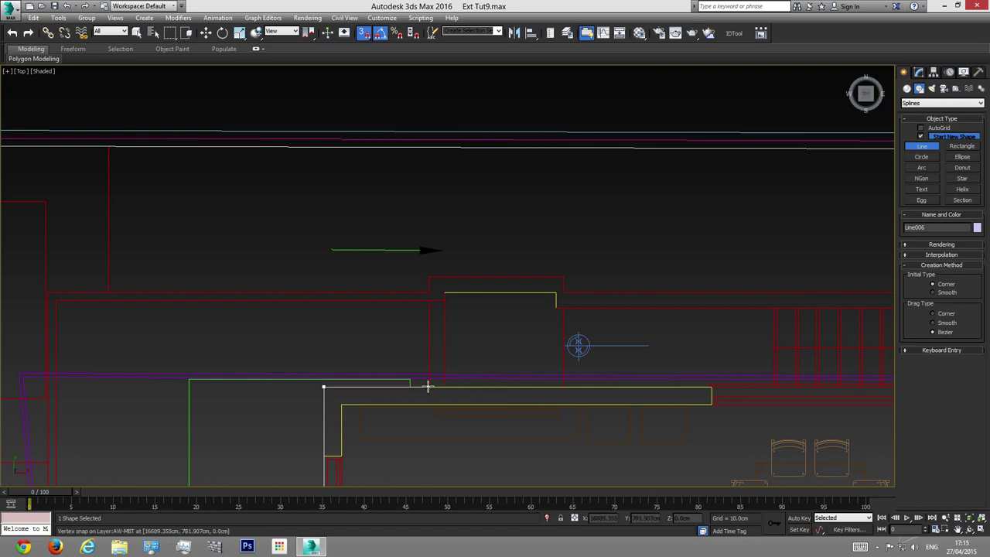
{"action": "left_click", "coordinate": [428, 385]}
{"action": "left_click", "coordinate": [428, 276]}
{"action": "left_click", "coordinate": [562, 276]}
{"action": "left_click", "coordinate": [562, 291]}
{"action": "middle_click_drag", "start_coordinate": [663, 285], "coordinate": [412, 290]}
{"action": "left_click", "coordinate": [863, 297]}
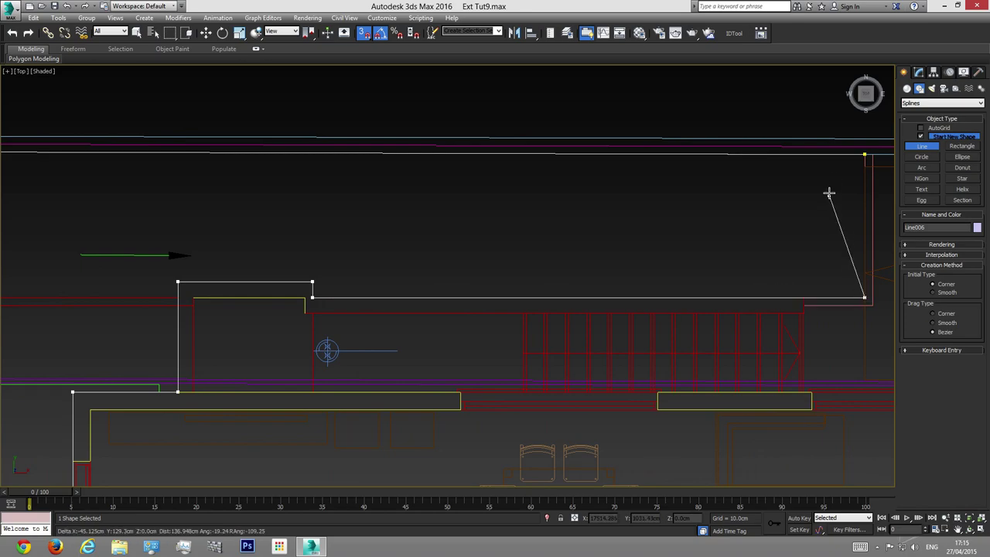
{"action": "left_click", "coordinate": [864, 155]}
{"action": "left_click", "coordinate": [489, 305]}
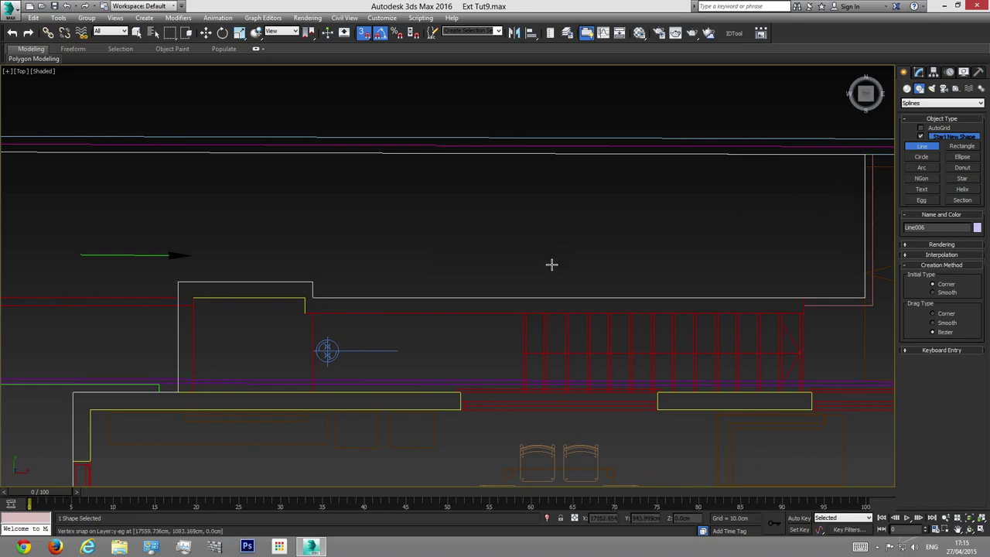
Step: Show the site in a perspective view and hide everything except the traced garden line
{"action": "key", "text": "p"}
{"action": "key", "text": "ctrl+r"}
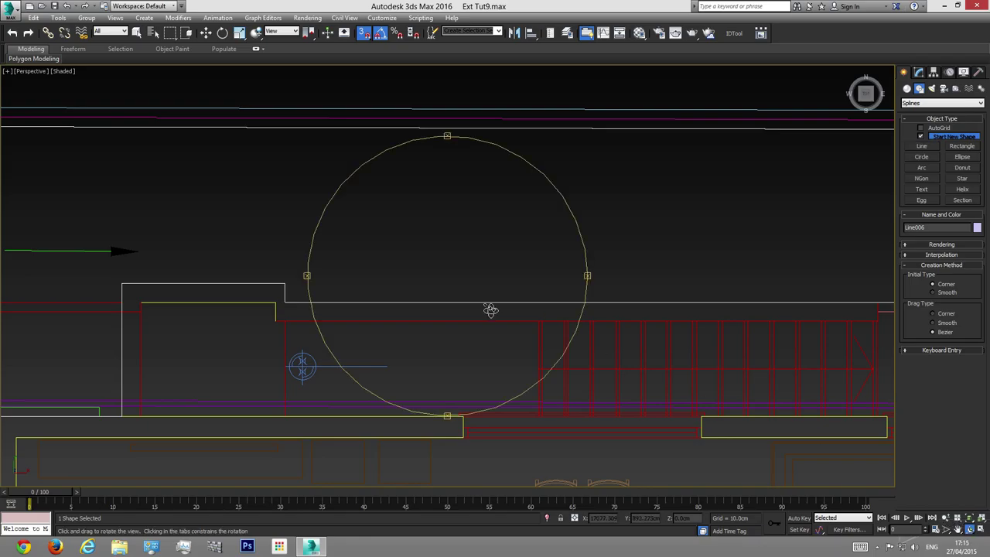
{"action": "left_click_drag", "start_coordinate": [490, 310], "coordinate": [509, 240]}
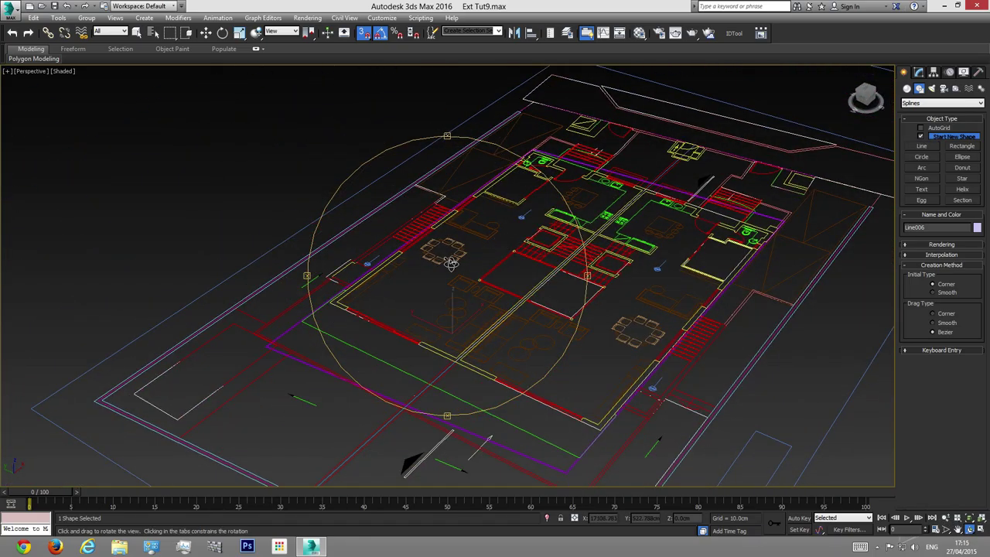
{"action": "left_click_drag", "start_coordinate": [432, 280], "coordinate": [131, 136]}
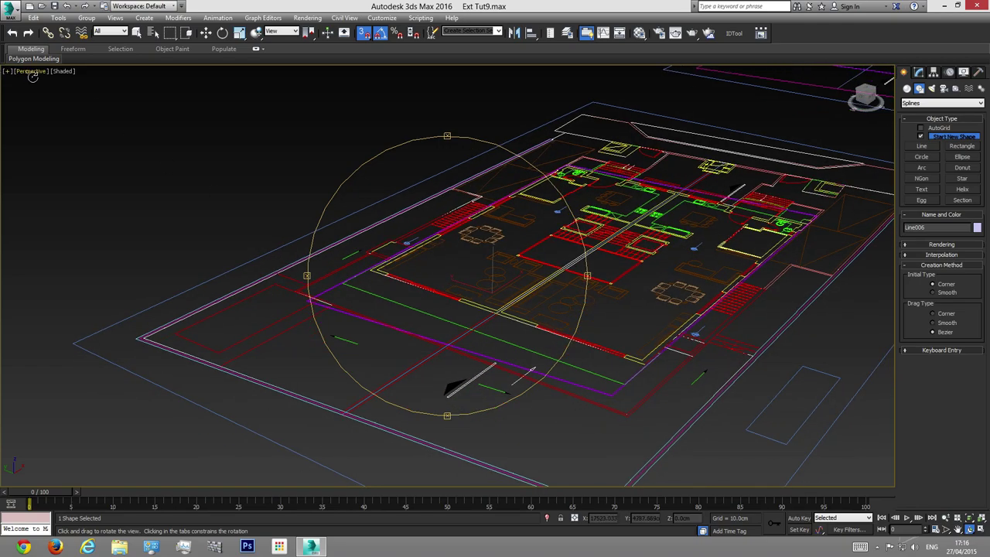
{"action": "left_click_drag", "start_coordinate": [436, 298], "coordinate": [443, 302]}
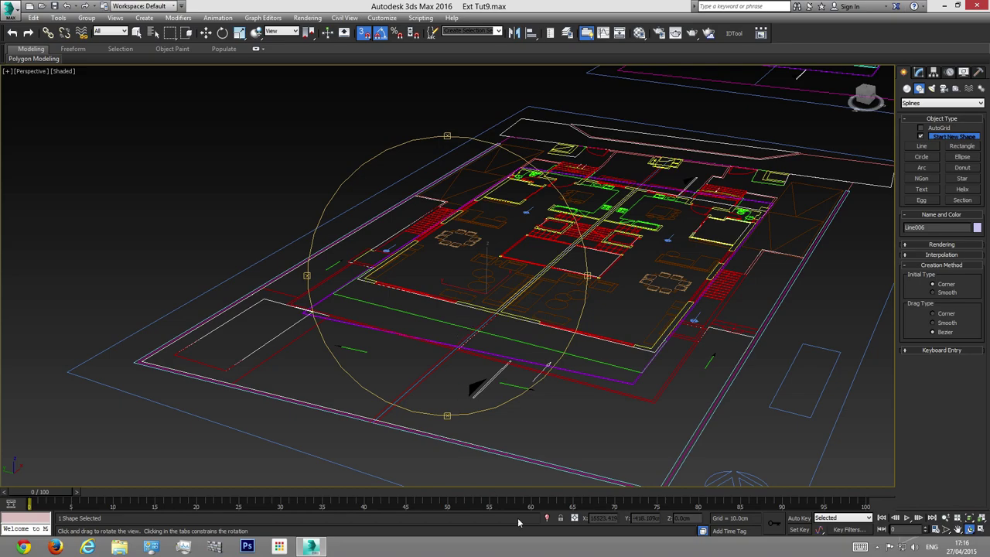
{"action": "right_click", "coordinate": [498, 271]}
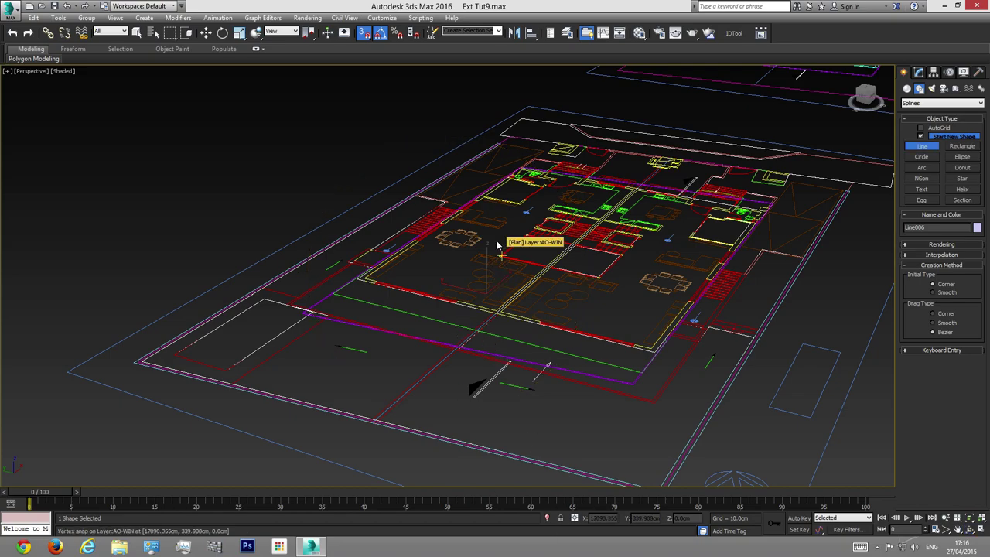
{"action": "right_click", "coordinate": [504, 250]}
{"action": "right_click", "coordinate": [501, 246]}
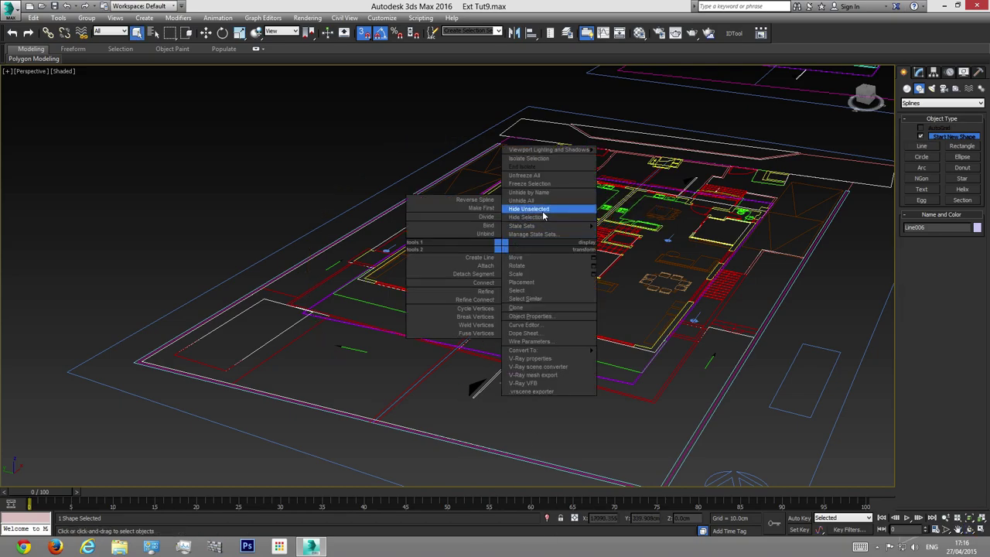
{"action": "left_click", "coordinate": [540, 208]}
Step: Unhide all objects, then hide the ground-floor Plan group so only the house and garden outline show
{"action": "right_click", "coordinate": [482, 225]}
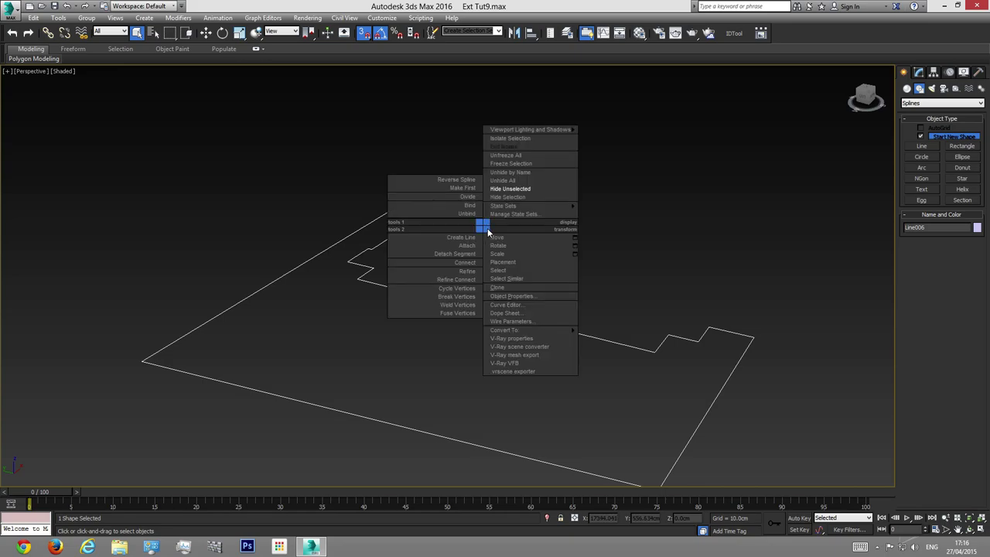
{"action": "left_click", "coordinate": [504, 181]}
{"action": "middle_click_drag", "start_coordinate": [320, 314], "coordinate": [372, 320]}
{"action": "middle_click_drag", "start_coordinate": [624, 402], "coordinate": [610, 338]}
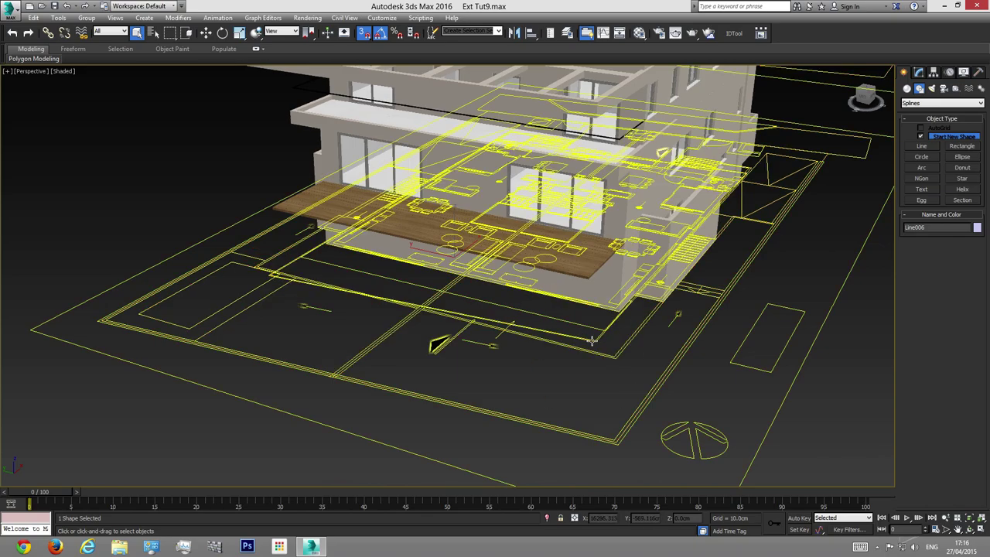
{"action": "left_click", "coordinate": [591, 340]}
{"action": "right_click", "coordinate": [592, 345]}
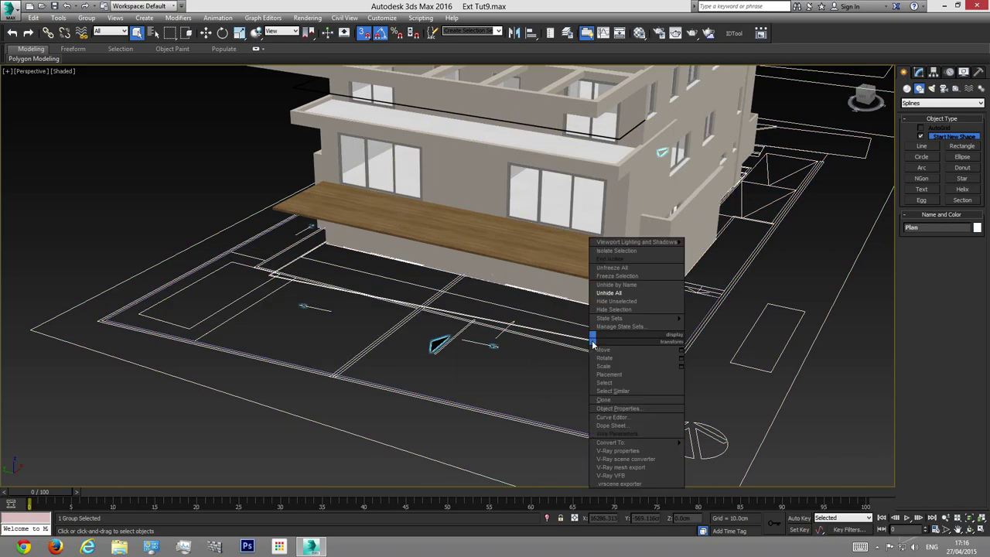
{"action": "left_click", "coordinate": [608, 313]}
Step: Convert the closed garden outline to an editable poly surface
{"action": "left_click", "coordinate": [638, 406]}
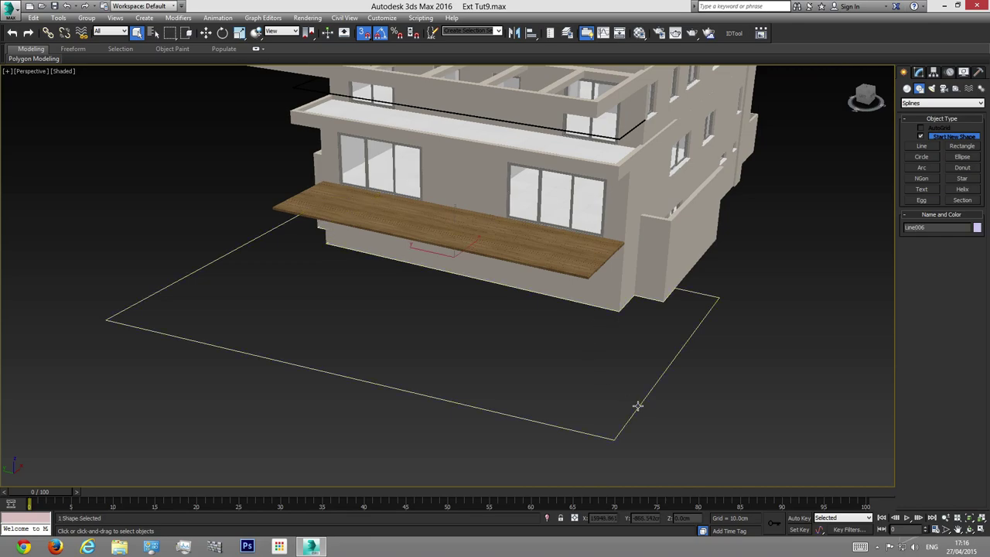
{"action": "right_click", "coordinate": [653, 378]}
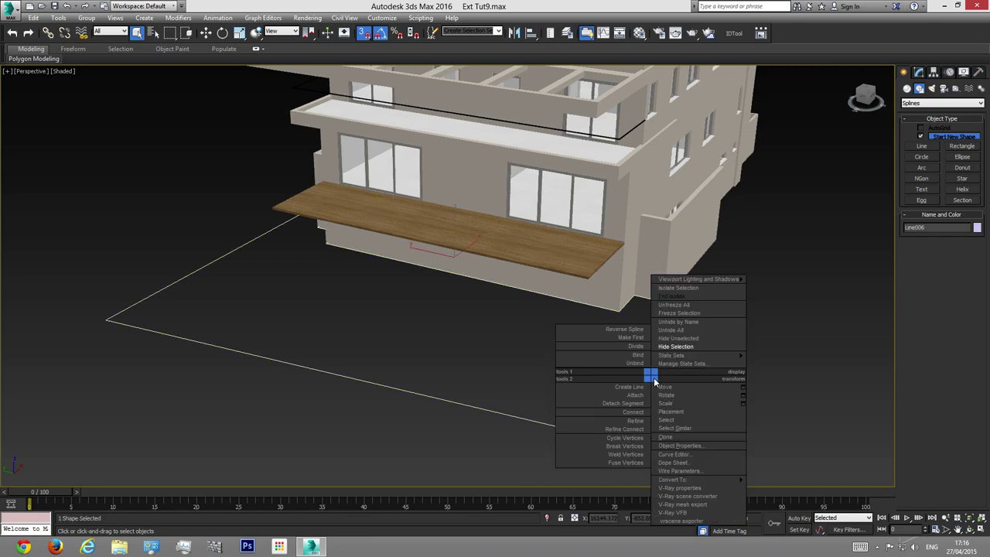
{"action": "mouse_move", "coordinate": [703, 479]}
{"action": "left_click", "coordinate": [787, 497]}
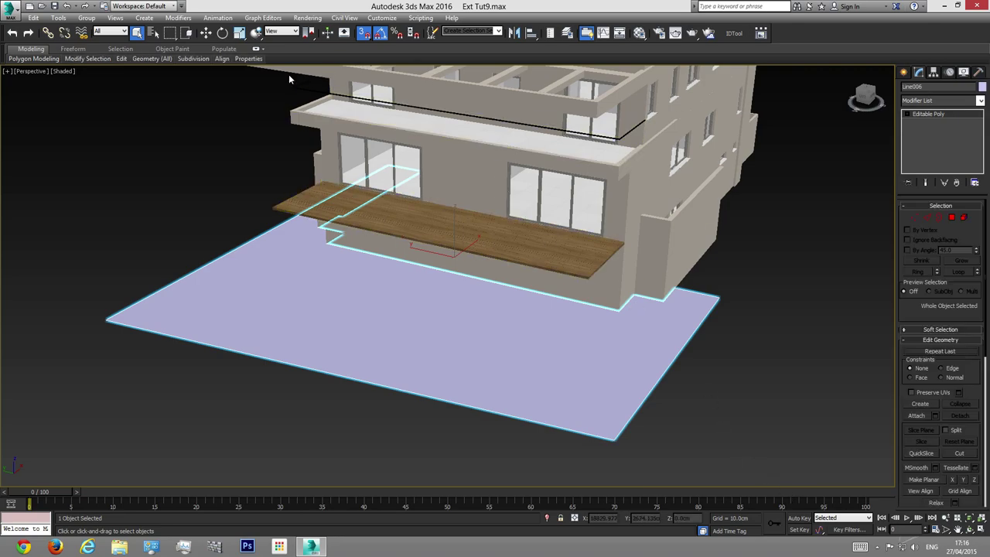
Step: Raise the garden surface to a height of about 285 cm, near the wooden deck's level, with snapping turned off
{"action": "left_click", "coordinate": [206, 32]}
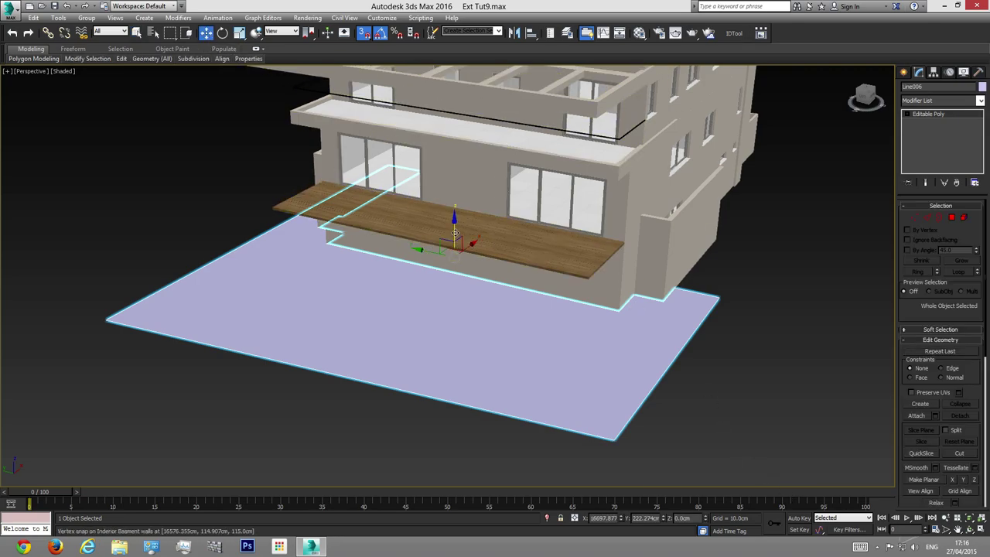
{"action": "left_click_drag", "start_coordinate": [455, 232], "coordinate": [581, 255]}
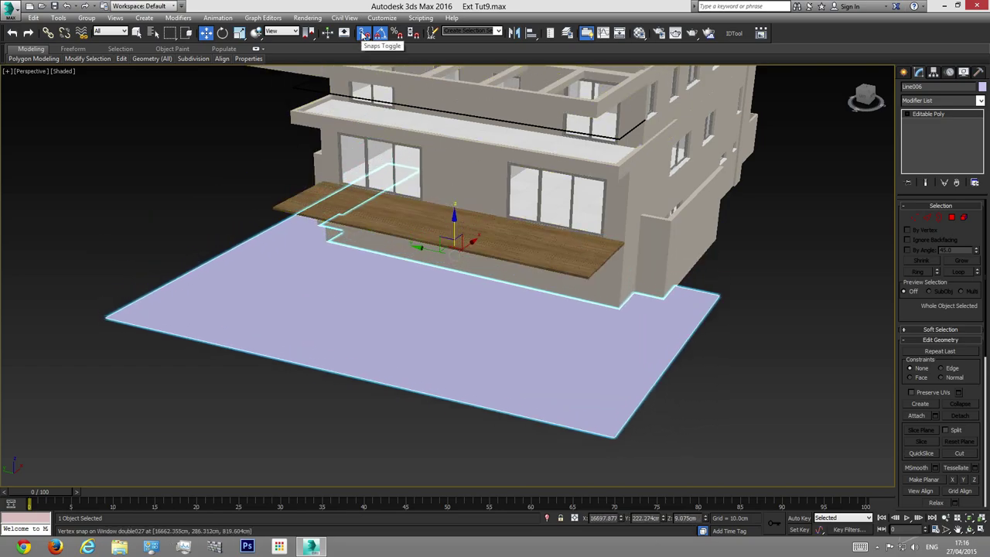
{"action": "left_click", "coordinate": [363, 34]}
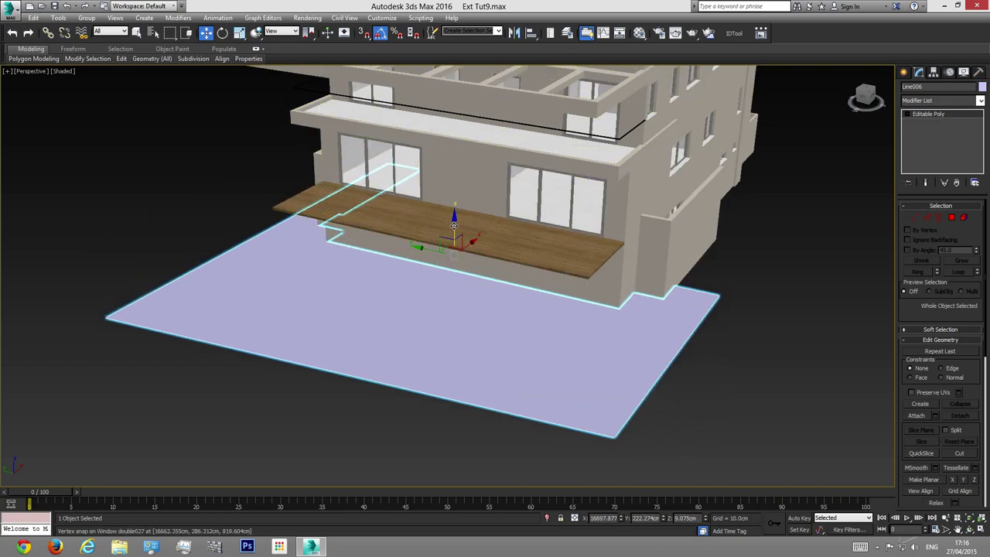
{"action": "left_click_drag", "start_coordinate": [453, 225], "coordinate": [453, 162]}
Step: Lower the garden surface to about 281 cm in a front wireframe view, slightly above the deck's underside
{"action": "key", "text": "f"}
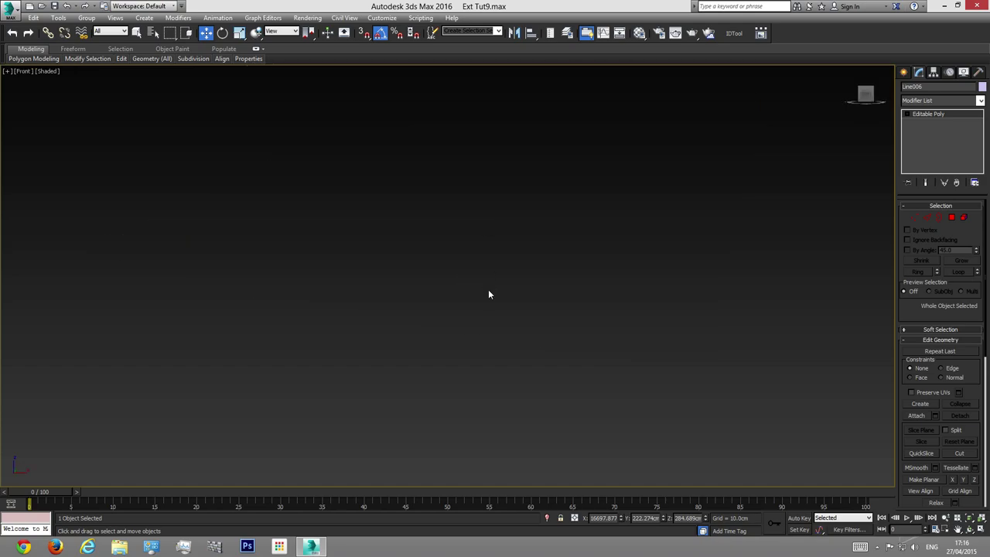
{"action": "scroll", "coordinate": [639, 285], "scroll_direction": "up", "scroll_amount": 10}
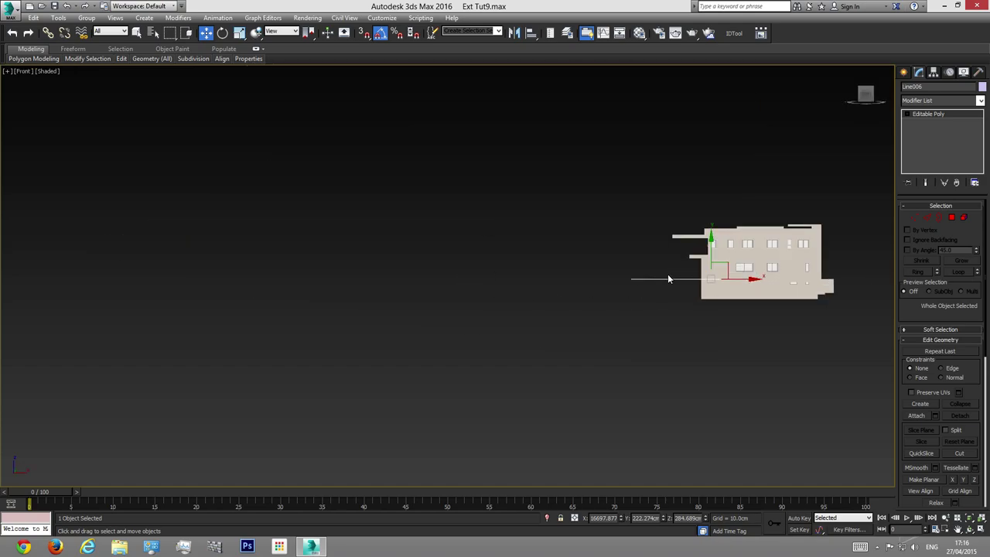
{"action": "middle_click_drag", "start_coordinate": [751, 287], "coordinate": [530, 280]}
{"action": "key", "text": "F3"}
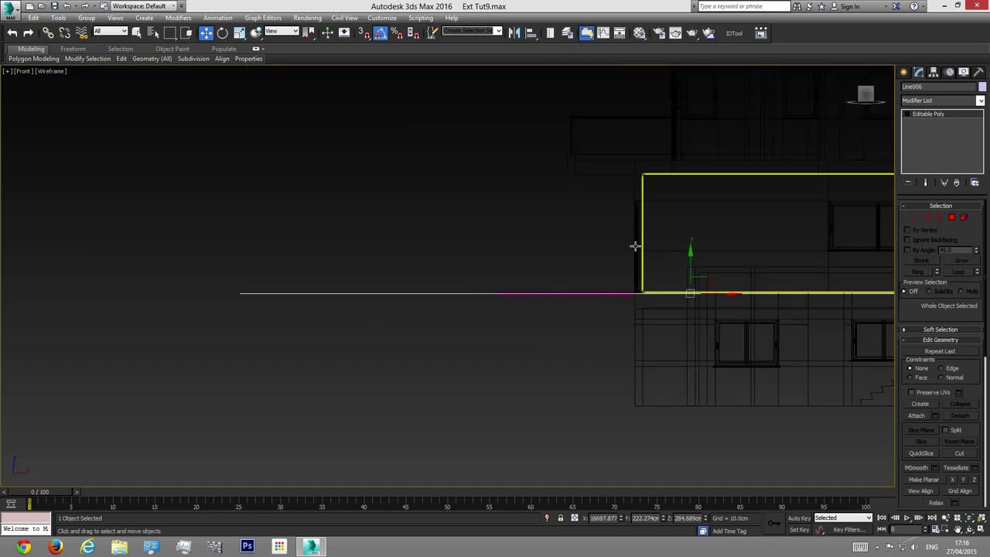
{"action": "scroll", "coordinate": [596, 294], "scroll_direction": "up", "scroll_amount": 4}
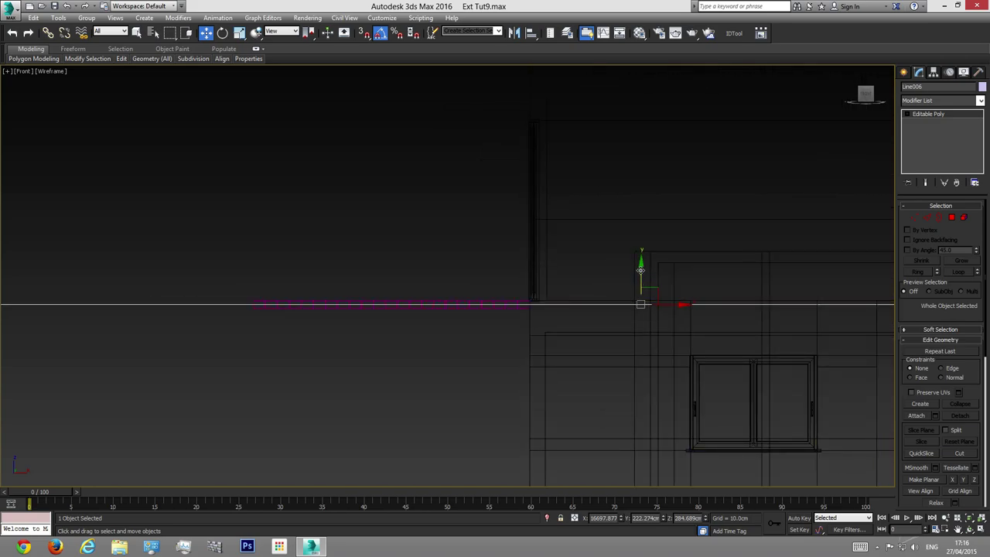
{"action": "scroll", "coordinate": [254, 311], "scroll_direction": "up", "scroll_amount": 5}
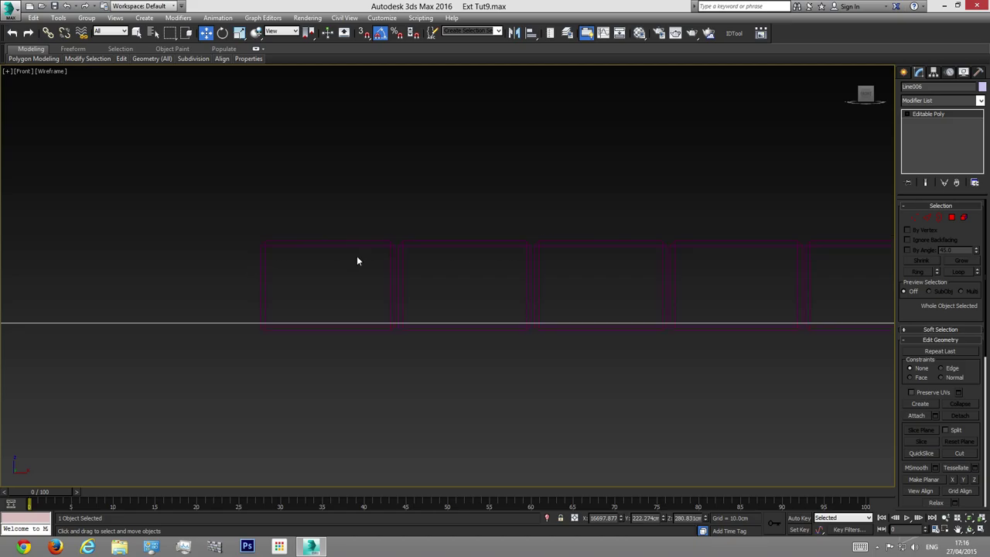
Step: Return to a shaded perspective view and rename the garden surface as Grass
{"action": "key", "text": "p"}
{"action": "left_click", "coordinate": [958, 529]}
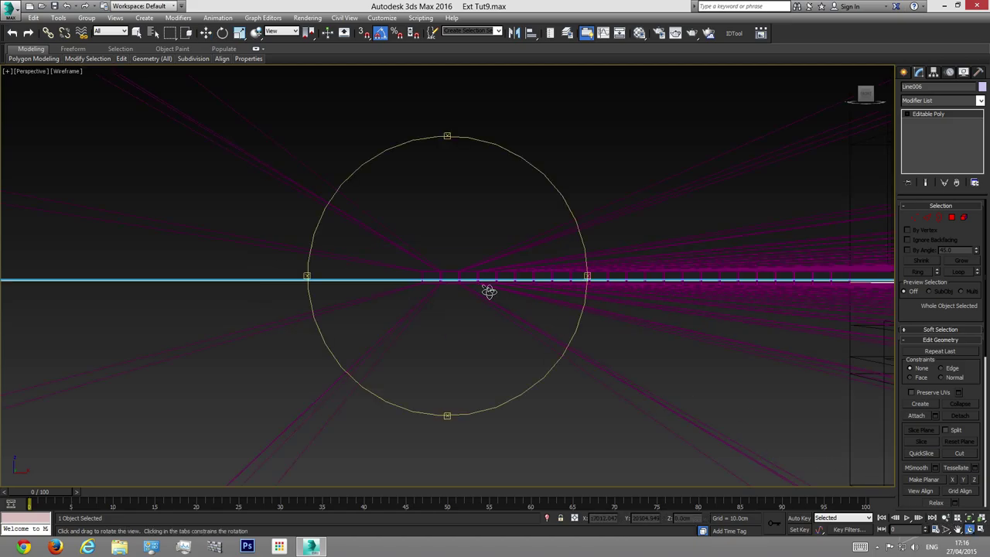
{"action": "mouse_move", "coordinate": [490, 290]}
{"action": "left_mouse_down"}
{"action": "mouse_move", "coordinate": [528, 317]}
{"action": "mouse_move", "coordinate": [419, 286]}
{"action": "mouse_move", "coordinate": [499, 312]}
{"action": "mouse_move", "coordinate": [590, 309]}
{"action": "mouse_move", "coordinate": [493, 313]}
{"action": "left_mouse_up"}
{"action": "key", "text": "F3"}
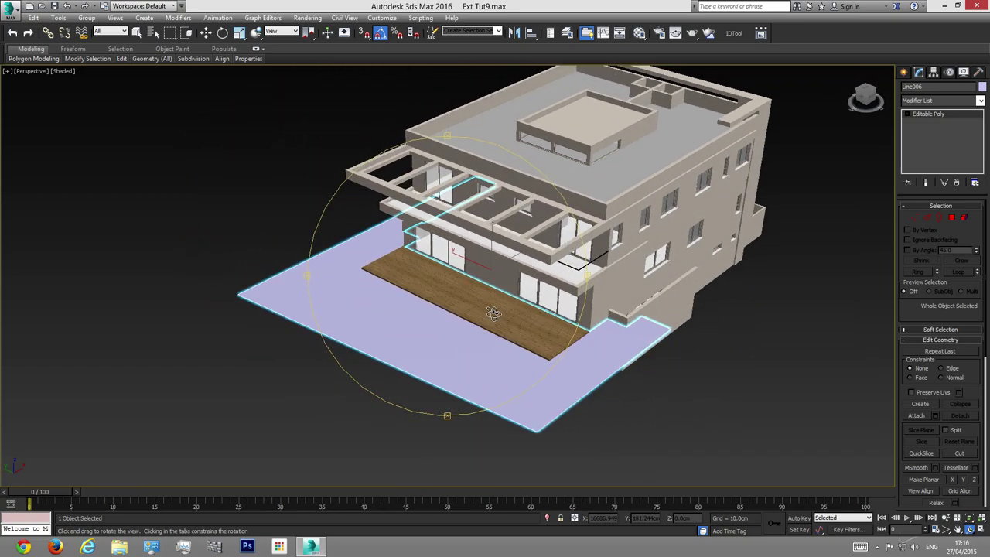
{"action": "key", "text": "w"}
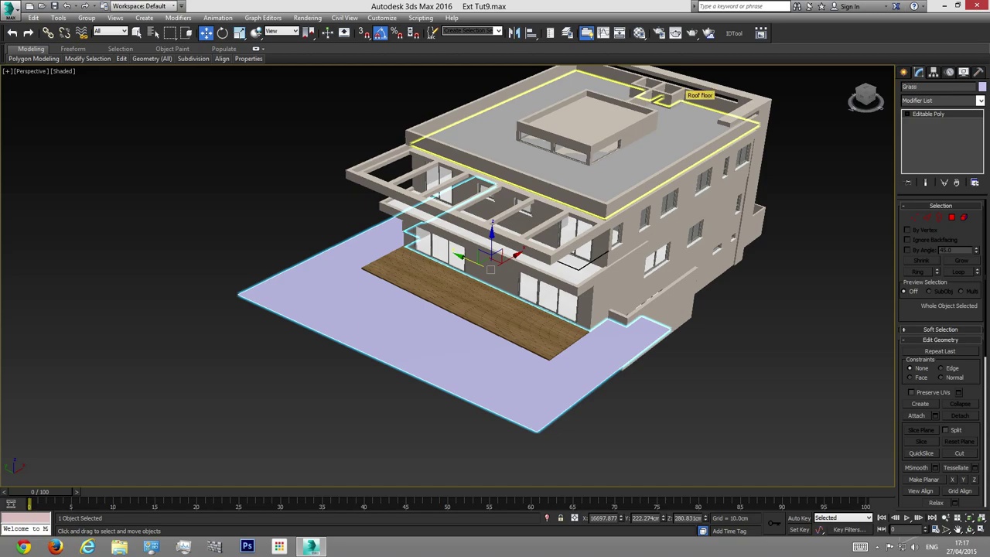
Step: Examine where the Grass surface meets the wooden deck and the house's front wall, from above and in perspective
{"action": "scroll", "coordinate": [453, 281], "scroll_direction": "up", "scroll_amount": 6}
{"action": "middle_click_drag", "start_coordinate": [530, 294], "coordinate": [393, 256]}
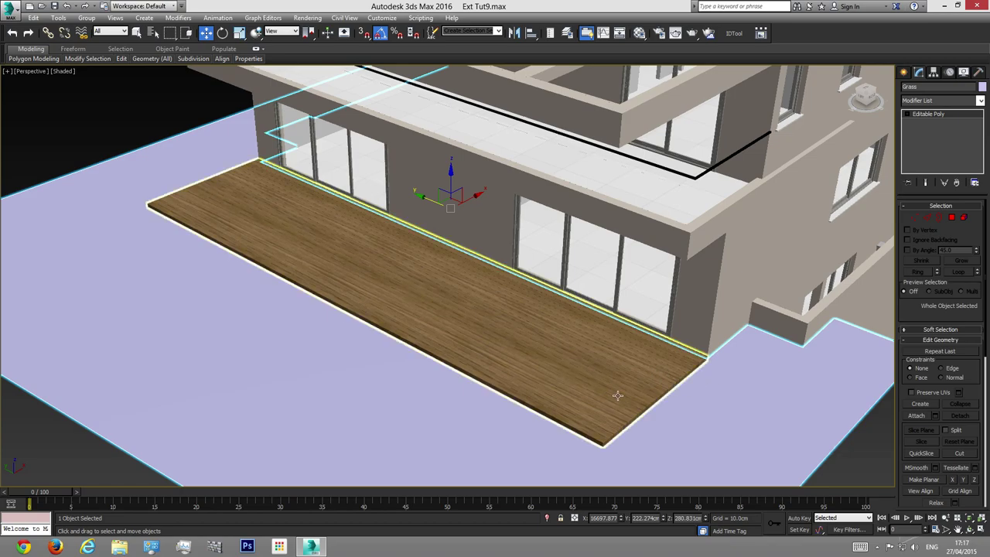
{"action": "key", "text": "t"}
{"action": "scroll", "coordinate": [354, 348], "scroll_direction": "down", "scroll_amount": 2}
{"action": "scroll", "coordinate": [354, 348], "scroll_direction": "up", "scroll_amount": 10}
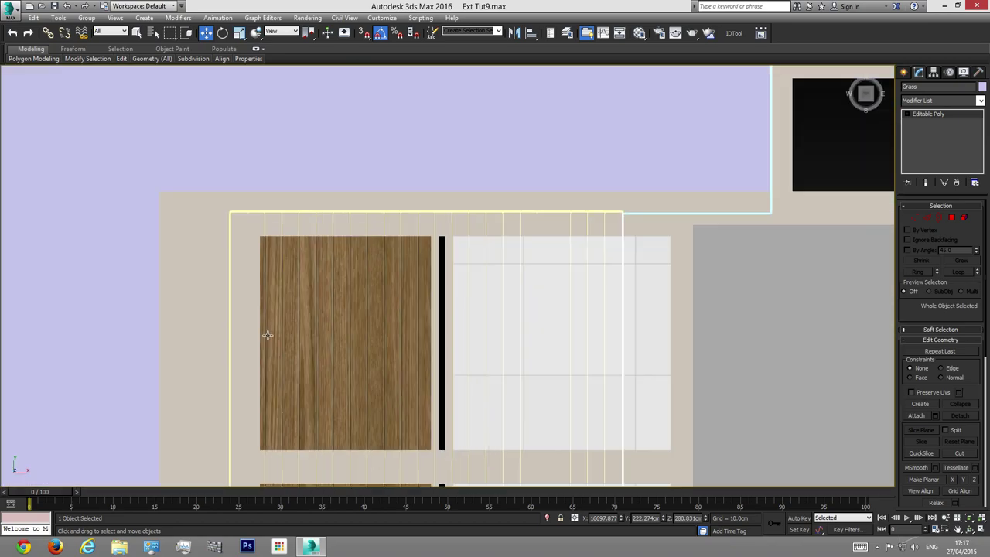
{"action": "key", "text": "shift+z"}
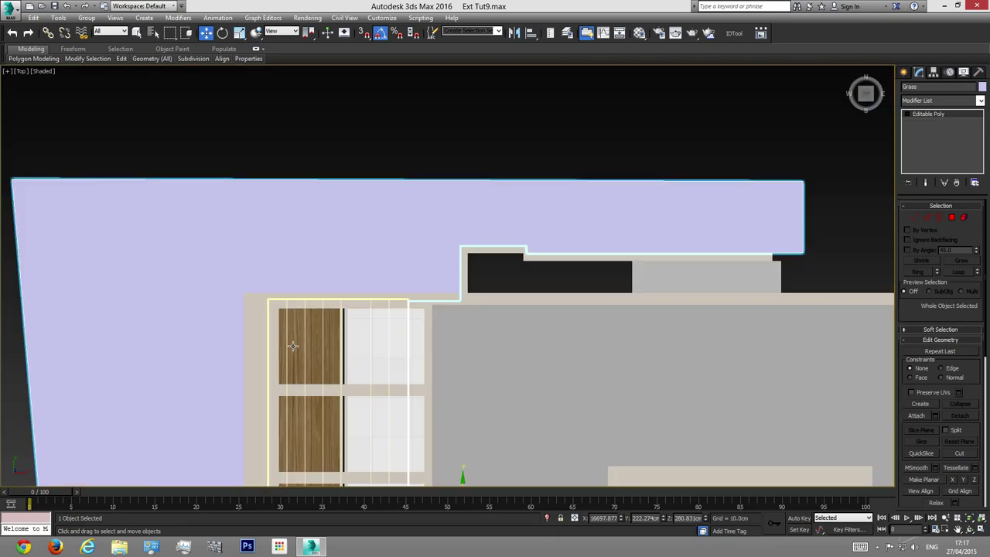
{"action": "key", "text": "shift+z"}
{"action": "left_click", "coordinate": [971, 530]}
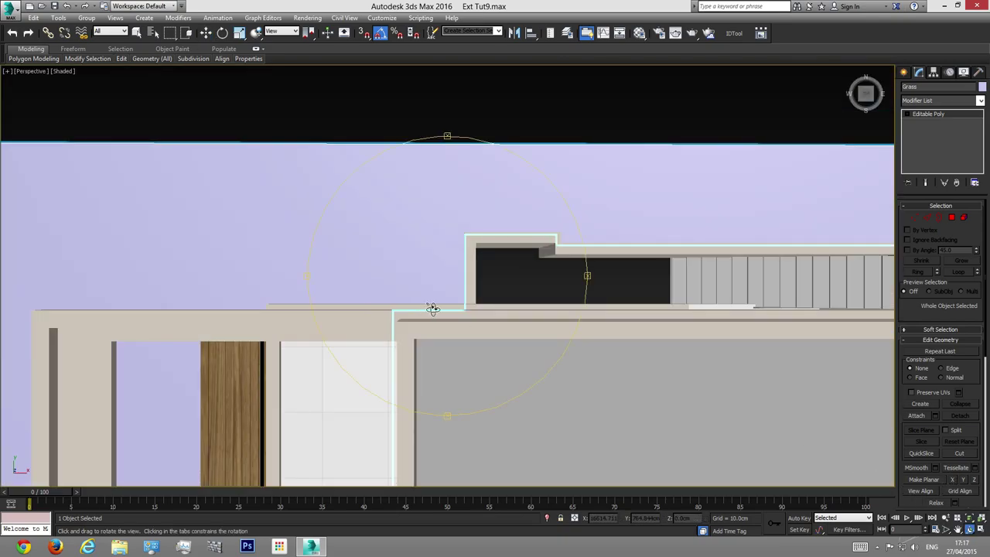
{"action": "left_click_drag", "start_coordinate": [430, 309], "coordinate": [461, 393]}
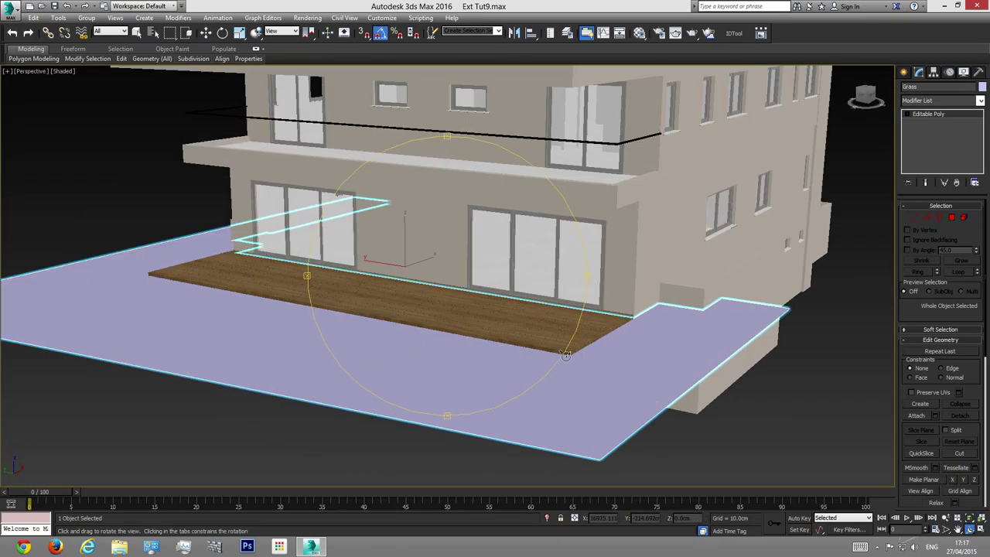
{"action": "left_click_drag", "start_coordinate": [566, 355], "coordinate": [328, 472]}
{"action": "key", "text": "w"}
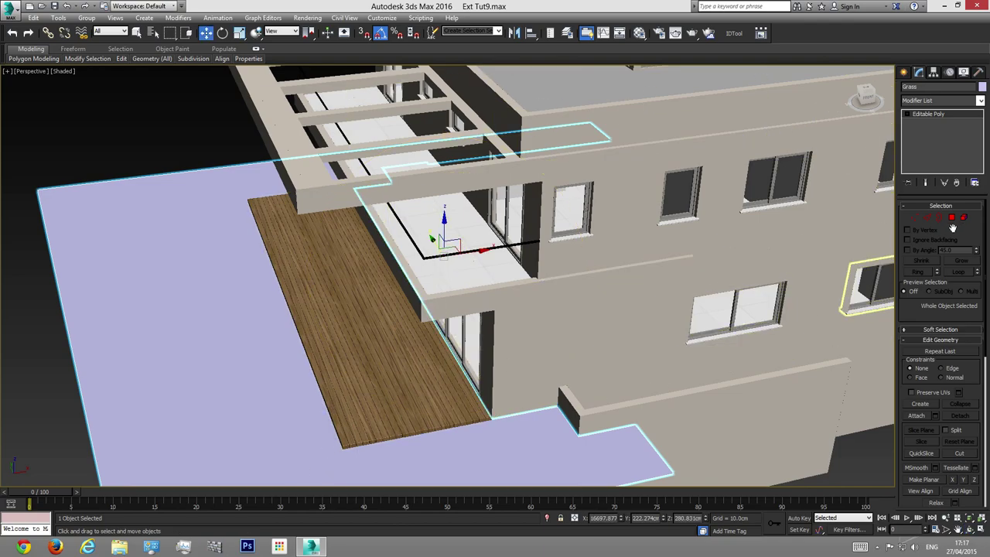
Step: Move the Grass edge along the house's front wall outward to roughly the deck's outer edge
{"action": "left_click", "coordinate": [929, 218]}
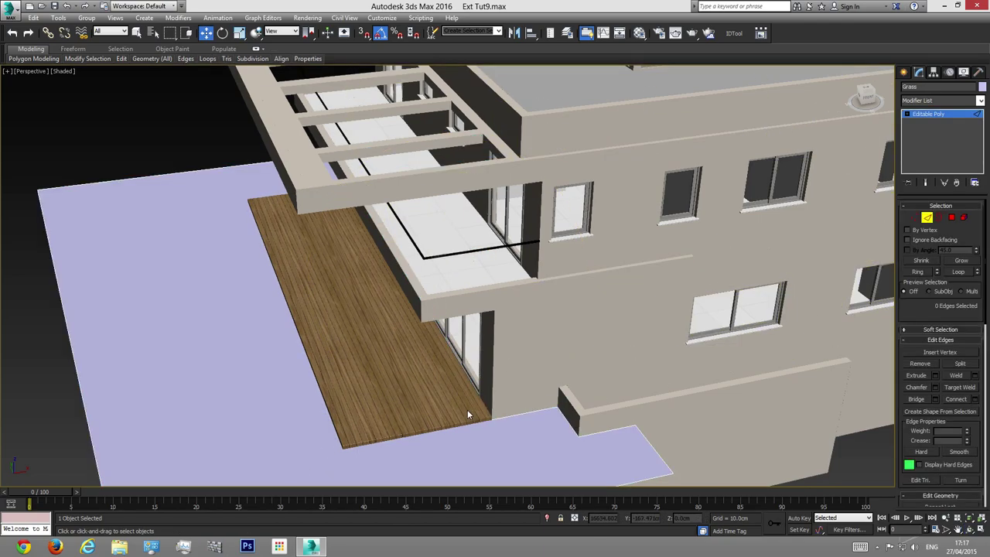
{"action": "left_click", "coordinate": [471, 384]}
{"action": "key", "text": "F3"}
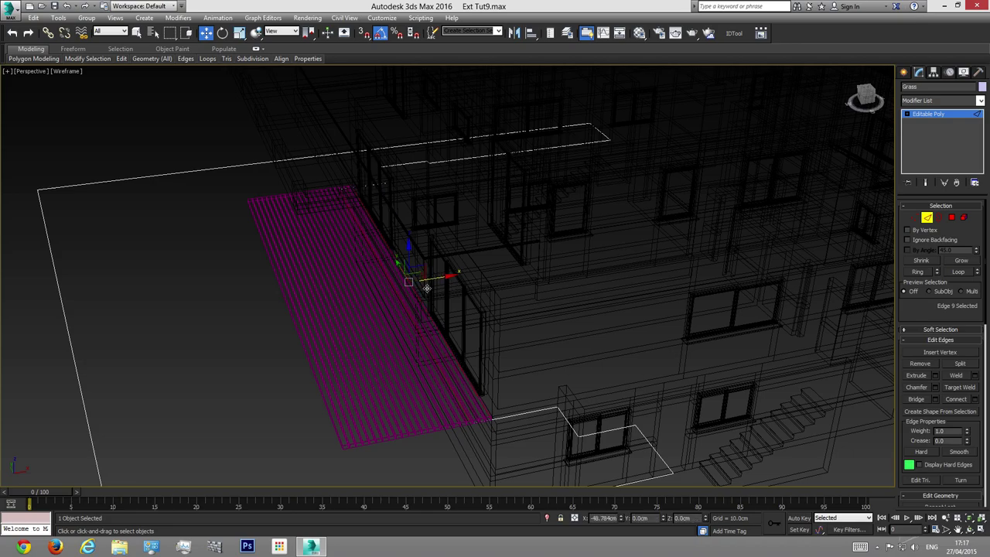
{"action": "key", "text": "F3"}
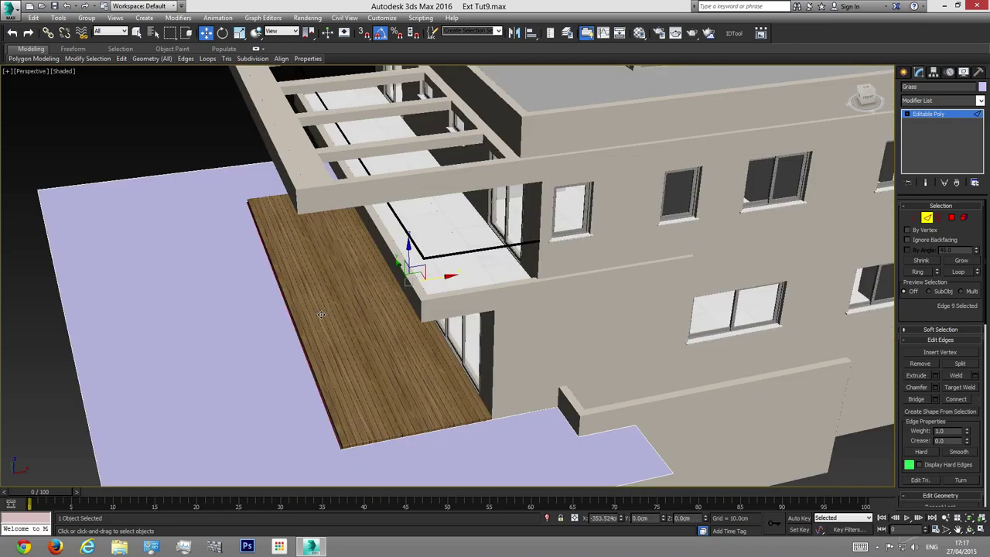
Step: Fine-tune the moved Grass edge in a top wireframe view so it lines up with the deck's outermost plank
{"action": "key", "text": "t"}
{"action": "scroll", "coordinate": [313, 321], "scroll_direction": "up", "scroll_amount": 8}
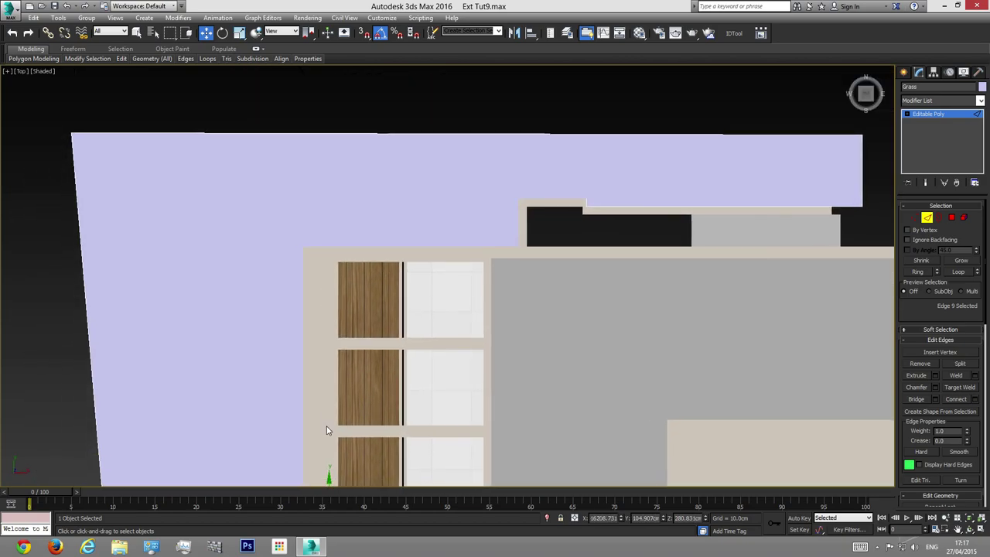
{"action": "key", "text": "F3"}
{"action": "scroll", "coordinate": [335, 227], "scroll_direction": "up", "scroll_amount": 5}
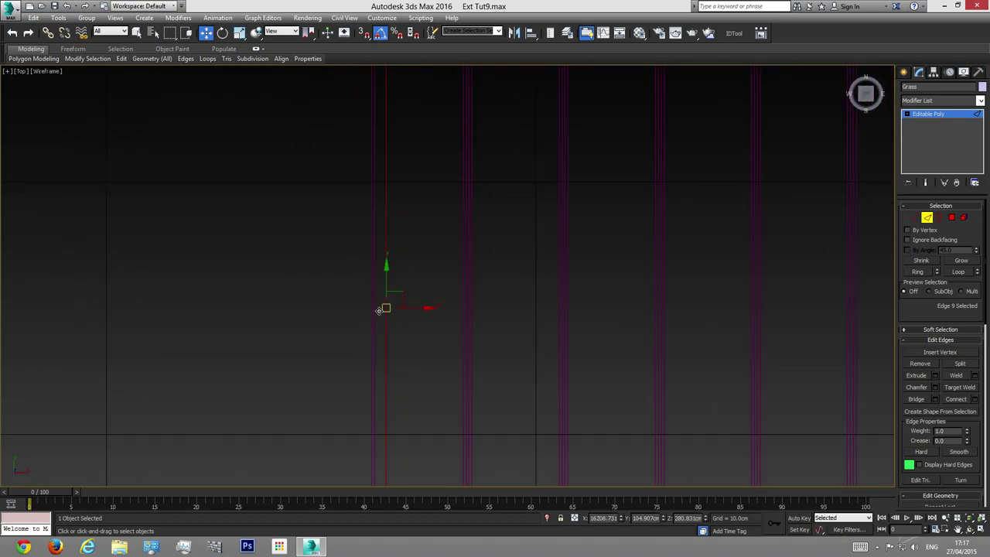
{"action": "left_click_drag", "start_coordinate": [407, 304], "coordinate": [373, 305]}
{"action": "scroll", "coordinate": [372, 305], "scroll_direction": "down", "scroll_amount": 10}
{"action": "key", "text": "p"}
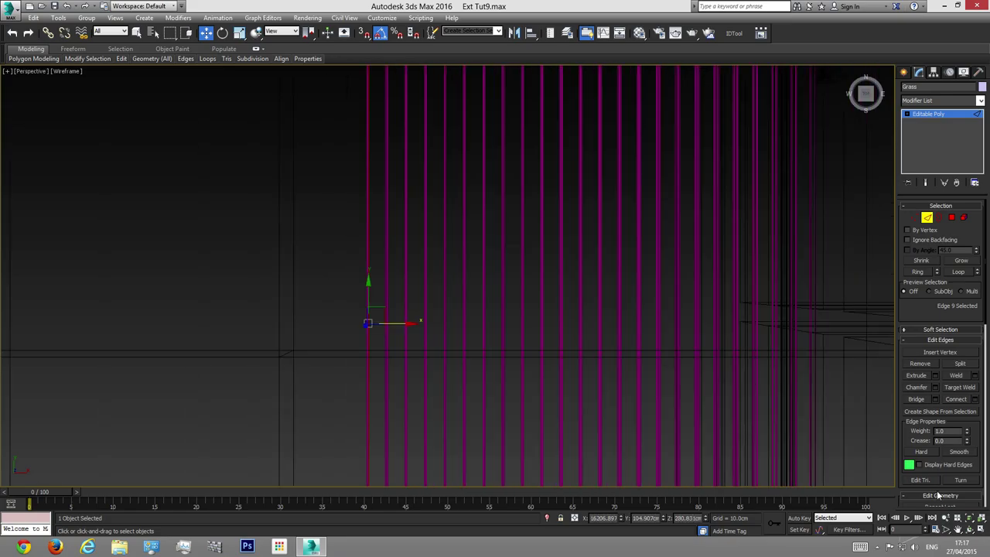
Step: Return to the shaded perspective, leave the Grass surface's edge editing and deselect it to view it with the house
{"action": "left_click", "coordinate": [971, 519]}
{"action": "key", "text": "F3"}
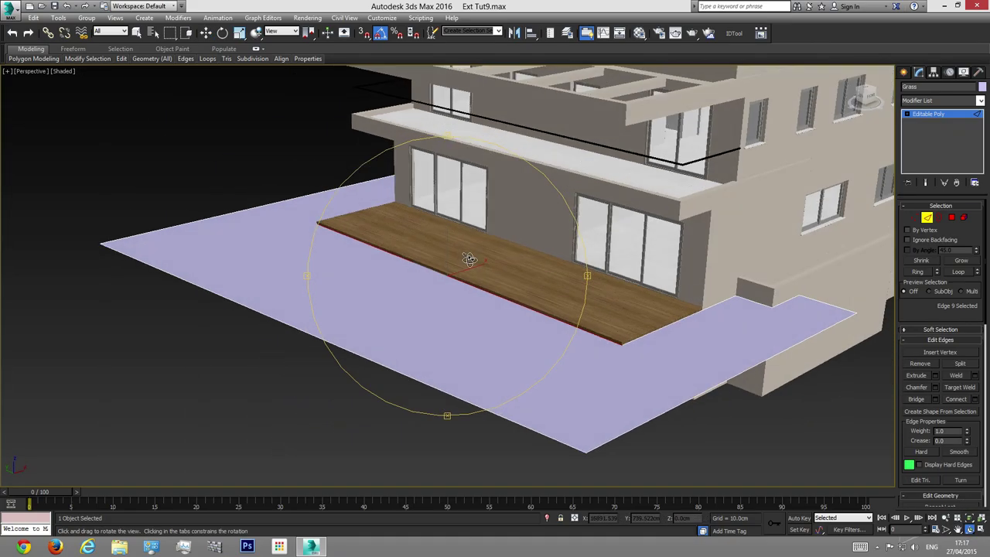
{"action": "left_click_drag", "start_coordinate": [470, 258], "coordinate": [241, 253]}
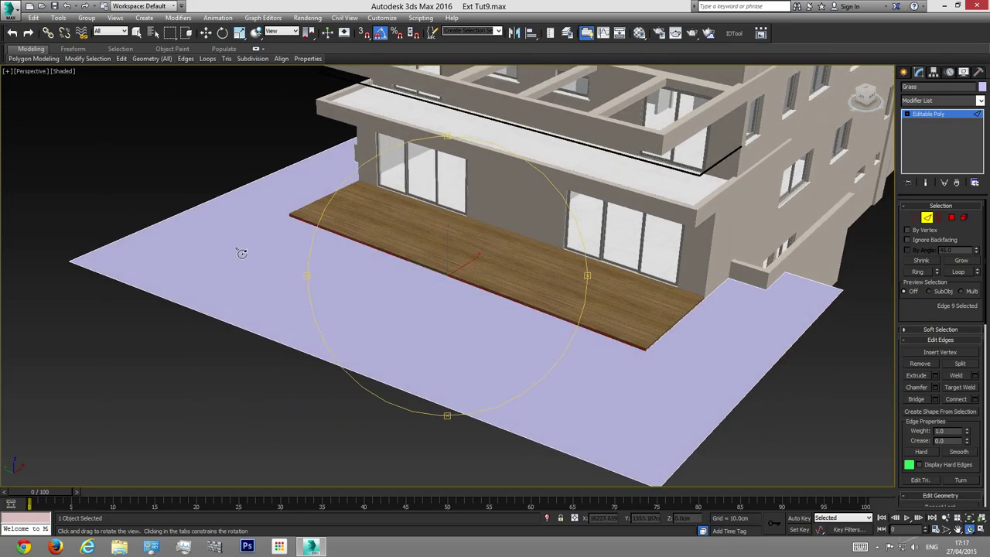
{"action": "left_click", "coordinate": [928, 114]}
{"action": "right_click", "coordinate": [546, 345]}
{"action": "left_click", "coordinate": [137, 32]}
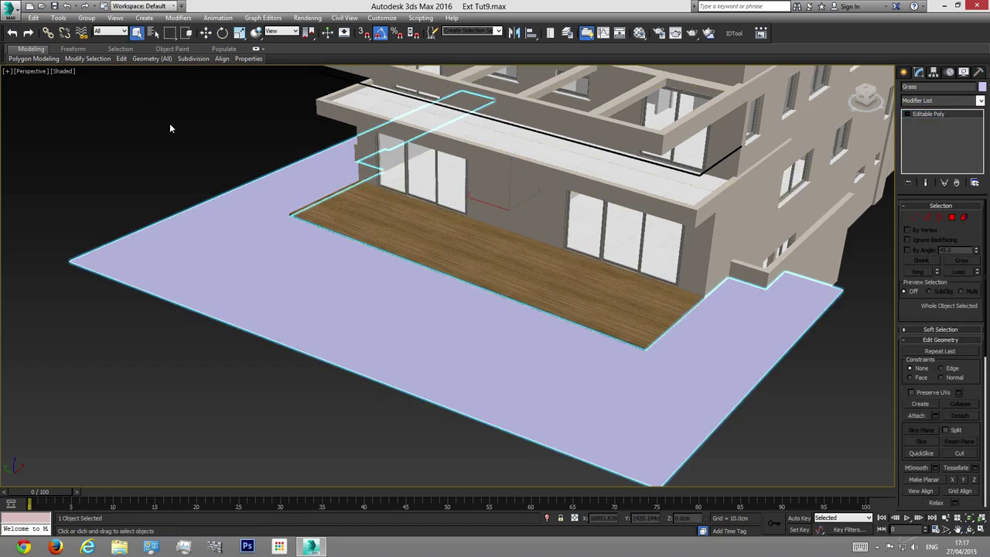
{"action": "left_click", "coordinate": [199, 177]}
{"action": "middle_click_drag", "start_coordinate": [201, 179], "coordinate": [427, 263], "text": "alt"}
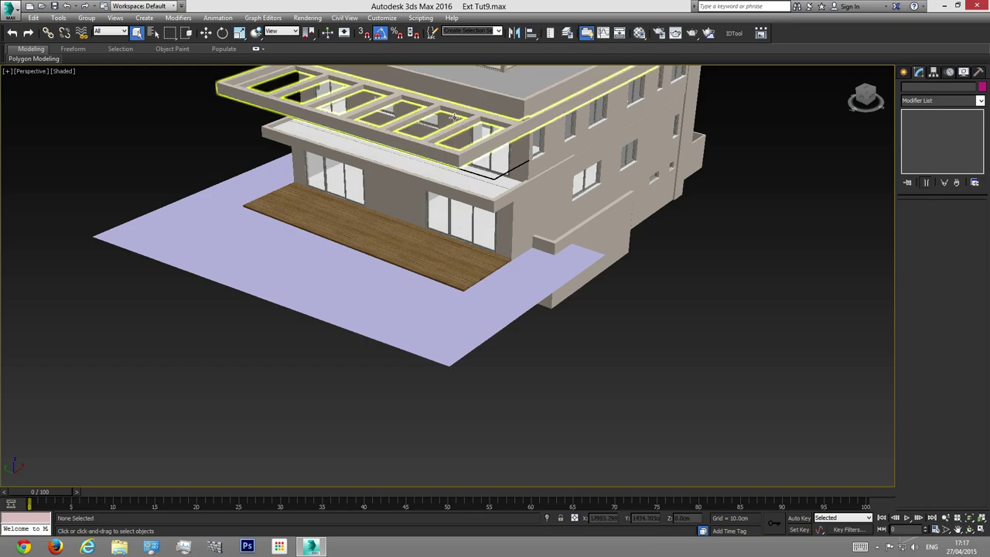
{"action": "middle_click_drag", "start_coordinate": [320, 286], "coordinate": [332, 295]}
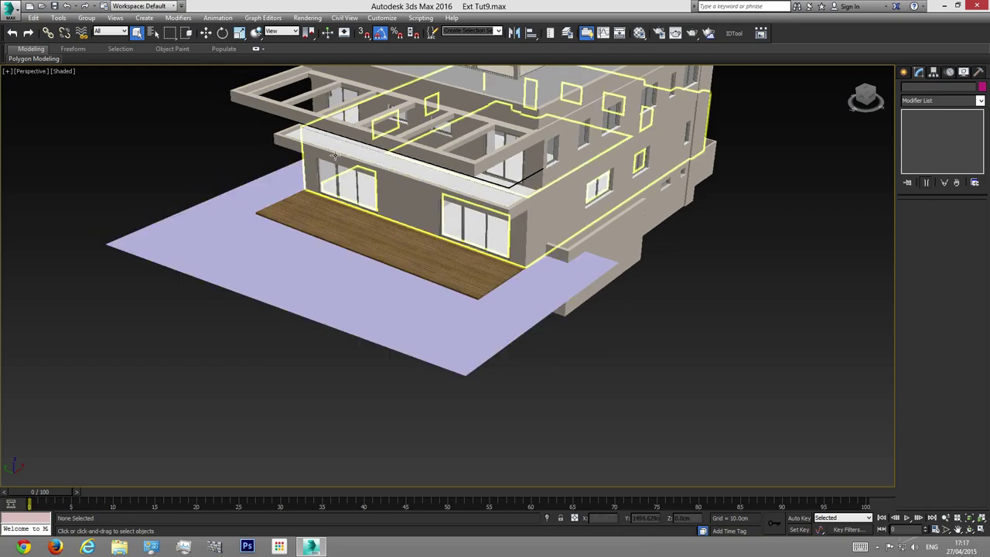
{"action": "middle_click_drag", "start_coordinate": [234, 268], "coordinate": [234, 287]}
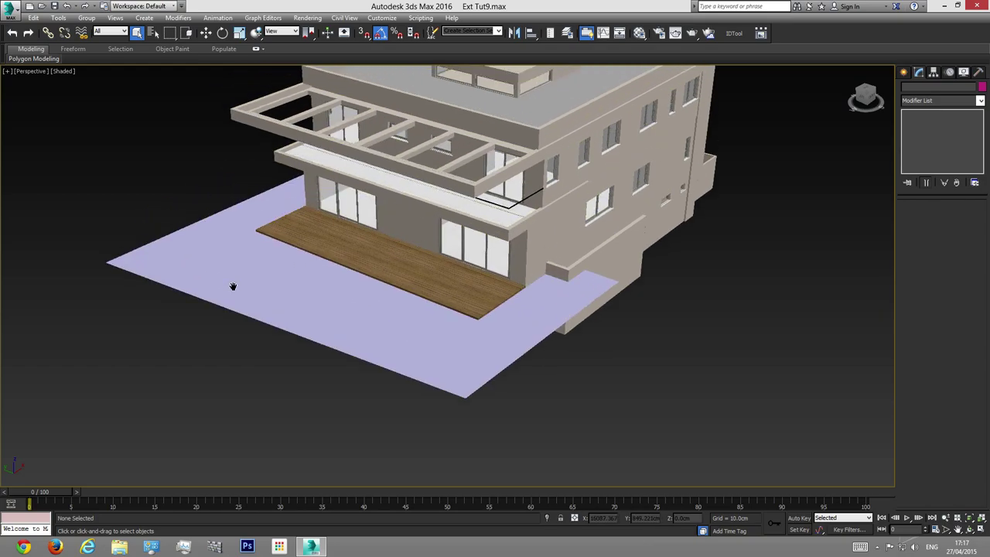
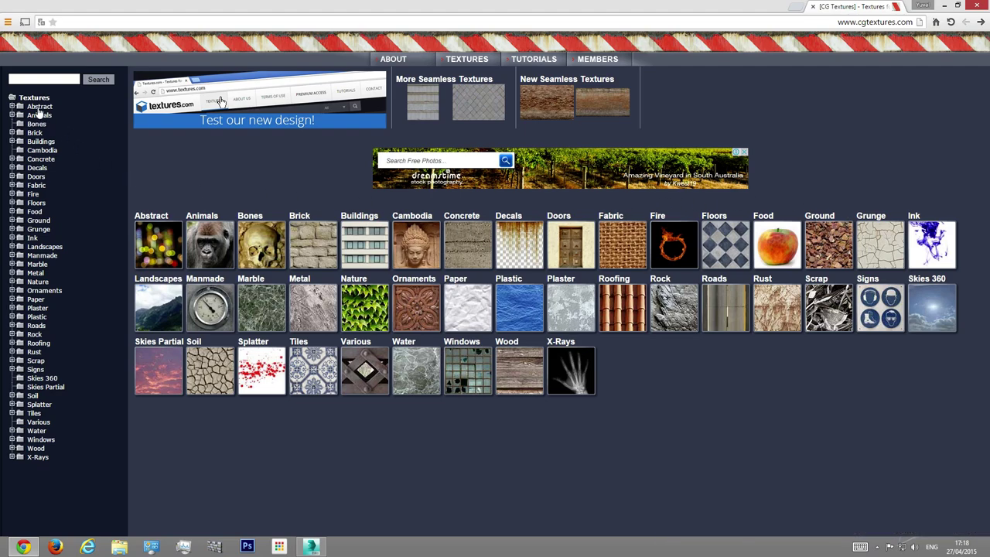
Step: Switch to the CG Textures website and open the Grass category under Nature
{"action": "left_click", "coordinate": [45, 221]}
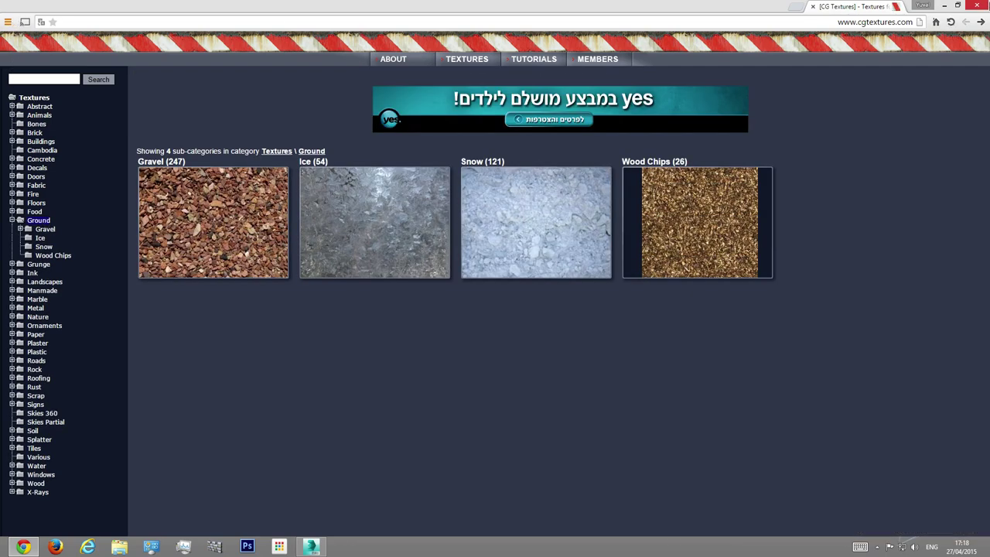
{"action": "left_click", "coordinate": [965, 22]}
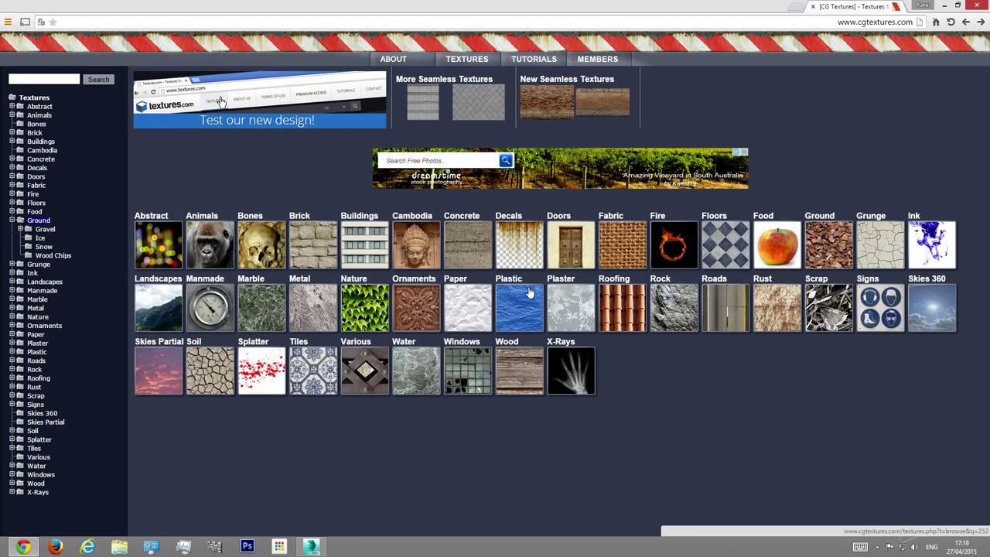
{"action": "left_click", "coordinate": [364, 306]}
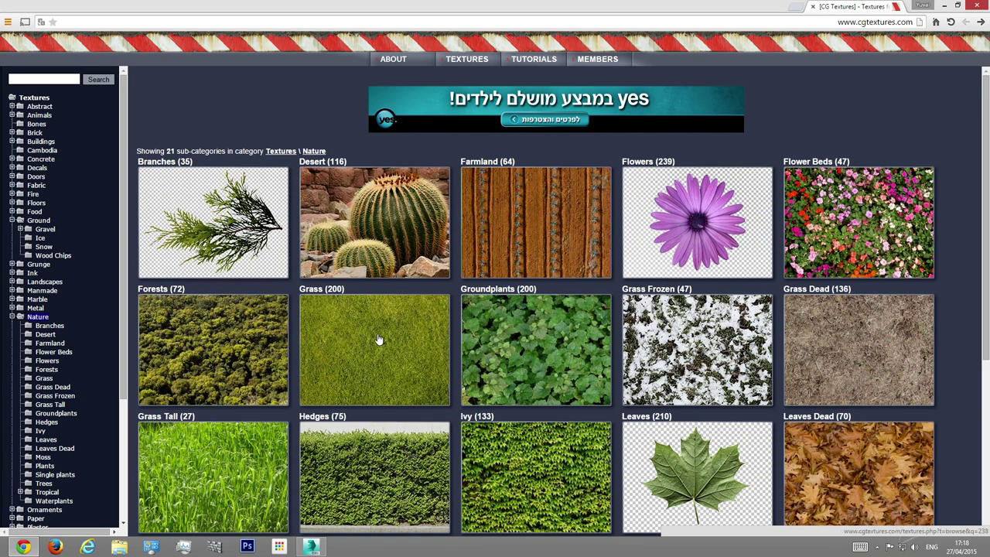
{"action": "left_click", "coordinate": [377, 337]}
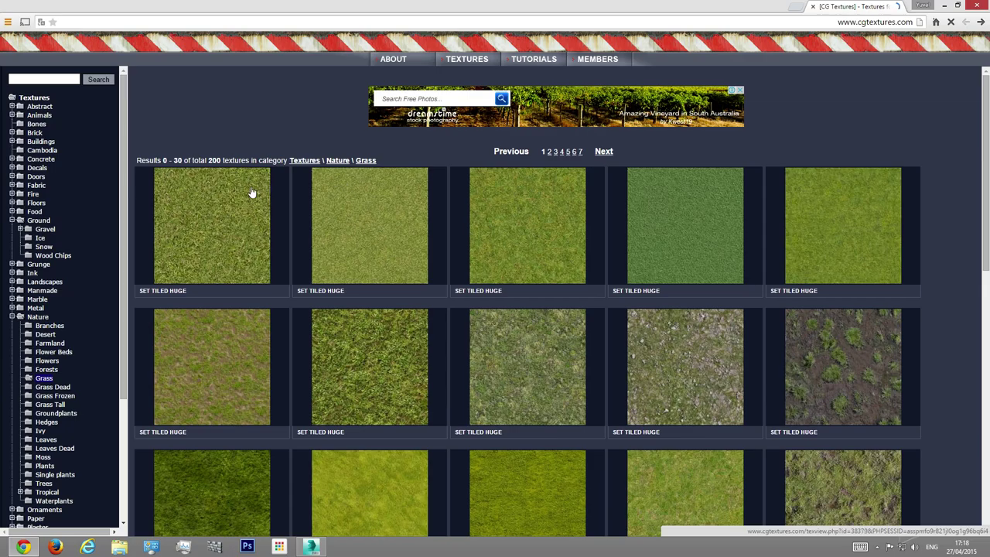
Step: Browse the first page of grass textures, examine the images of Grass0130, and close its page
{"action": "scroll", "coordinate": [681, 211], "scroll_direction": "down", "scroll_amount": 3}
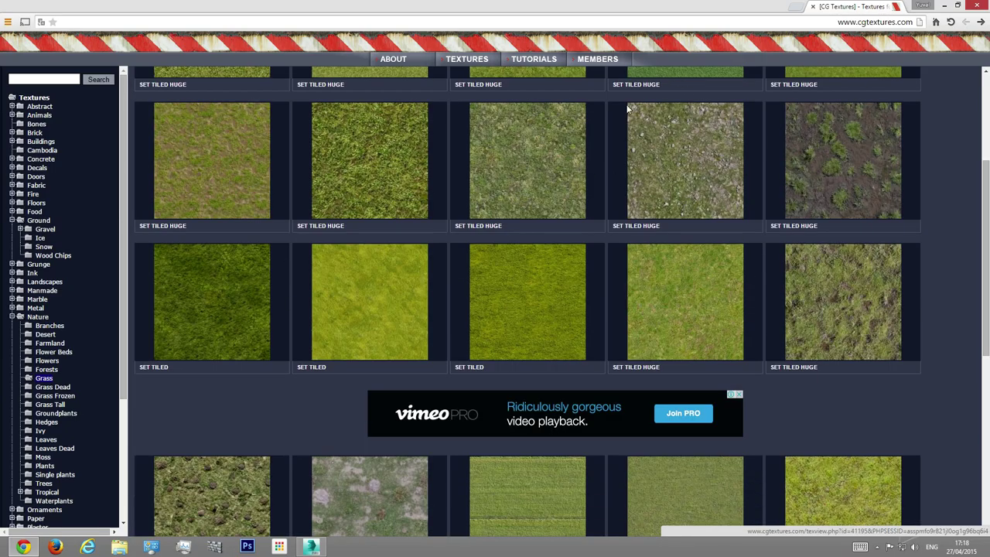
{"action": "scroll", "coordinate": [757, 311], "scroll_direction": "up", "scroll_amount": 3}
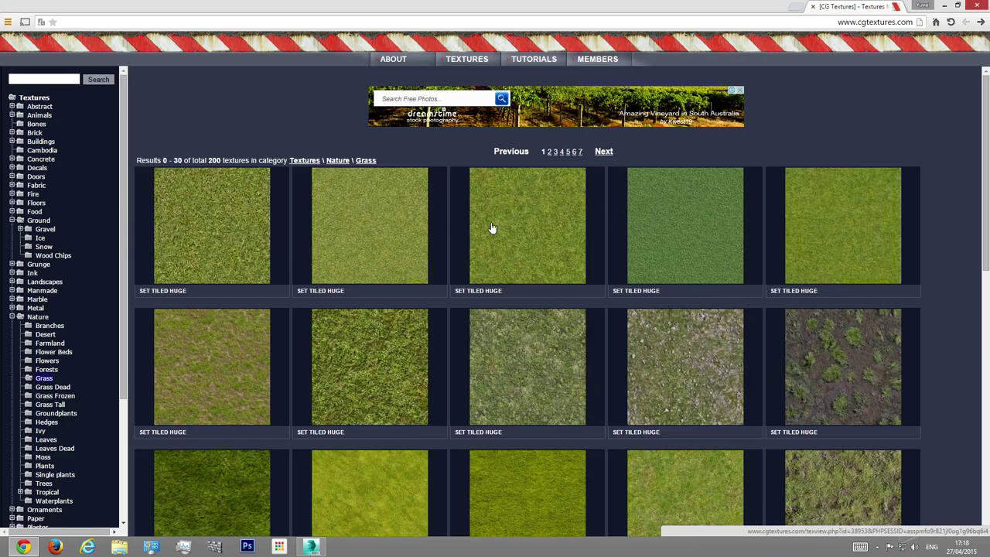
{"action": "left_click", "coordinate": [529, 227]}
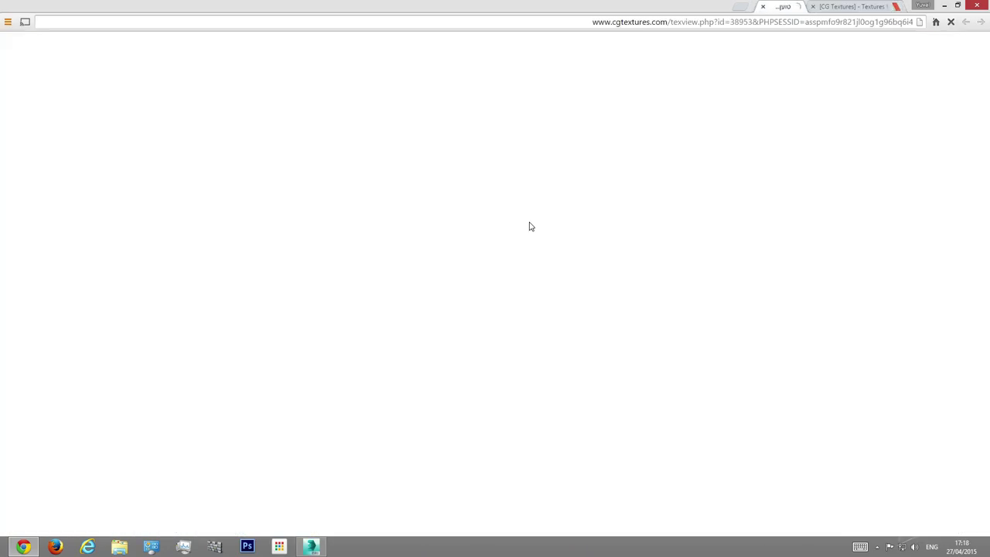
{"action": "mouse_move", "coordinate": [183, 323]}
{"action": "mouse_move", "coordinate": [94, 318]}
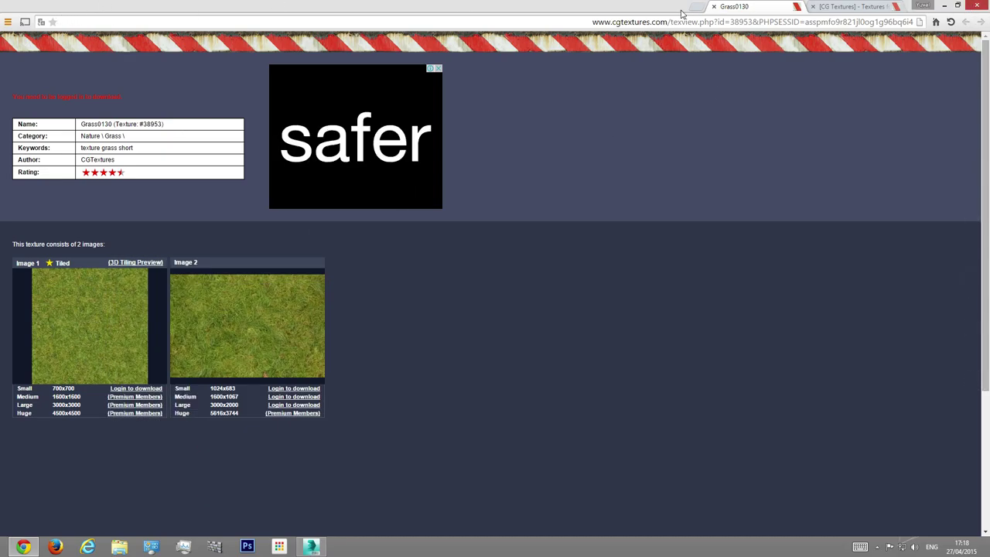
{"action": "left_click", "coordinate": [715, 7]}
Step: Go to the second page of grass textures, inspect the images of Grass0016, and close its page
{"action": "scroll", "coordinate": [400, 317], "scroll_direction": "down", "scroll_amount": 7}
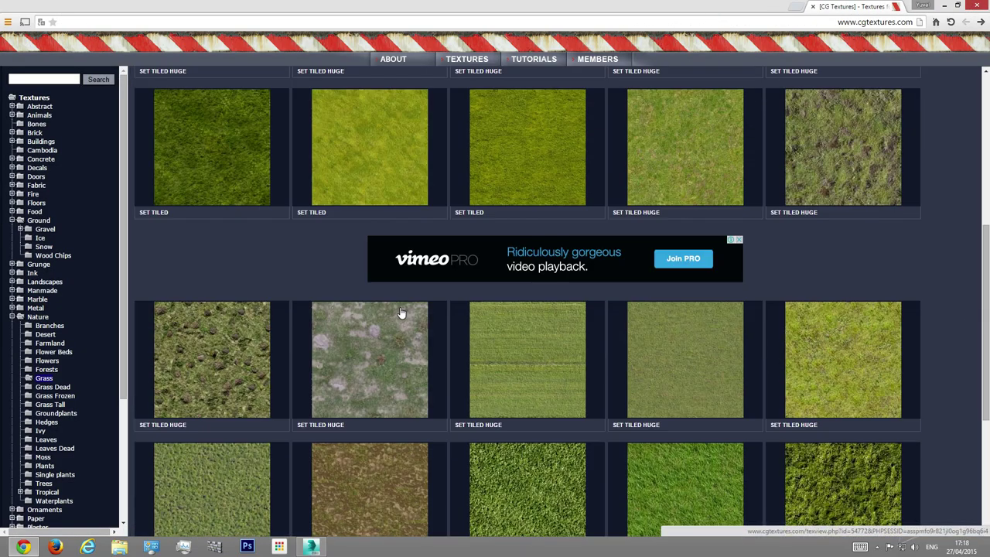
{"action": "scroll", "coordinate": [501, 325], "scroll_direction": "down", "scroll_amount": 1}
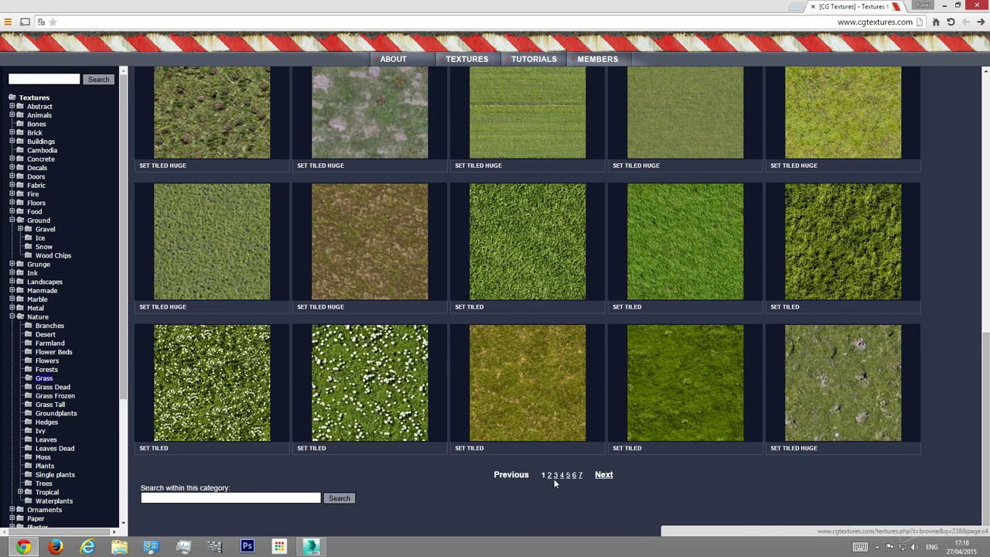
{"action": "left_click", "coordinate": [549, 476]}
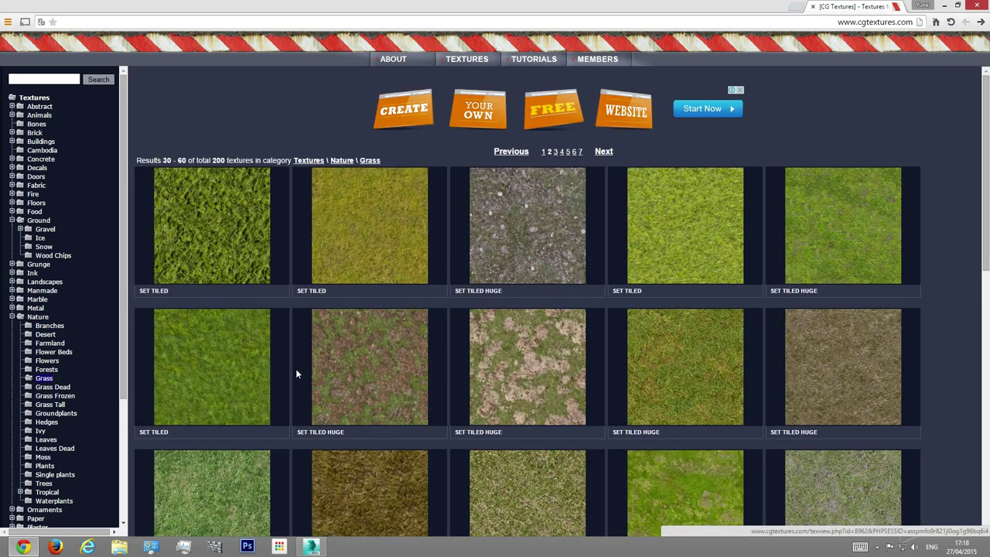
{"action": "left_click", "coordinate": [823, 226]}
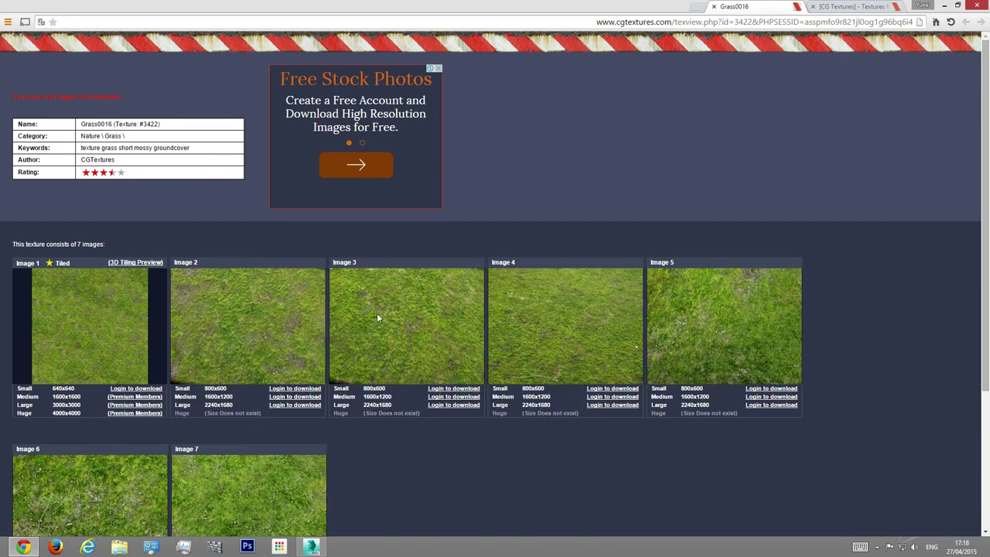
{"action": "scroll", "coordinate": [433, 332], "scroll_direction": "down", "scroll_amount": 3}
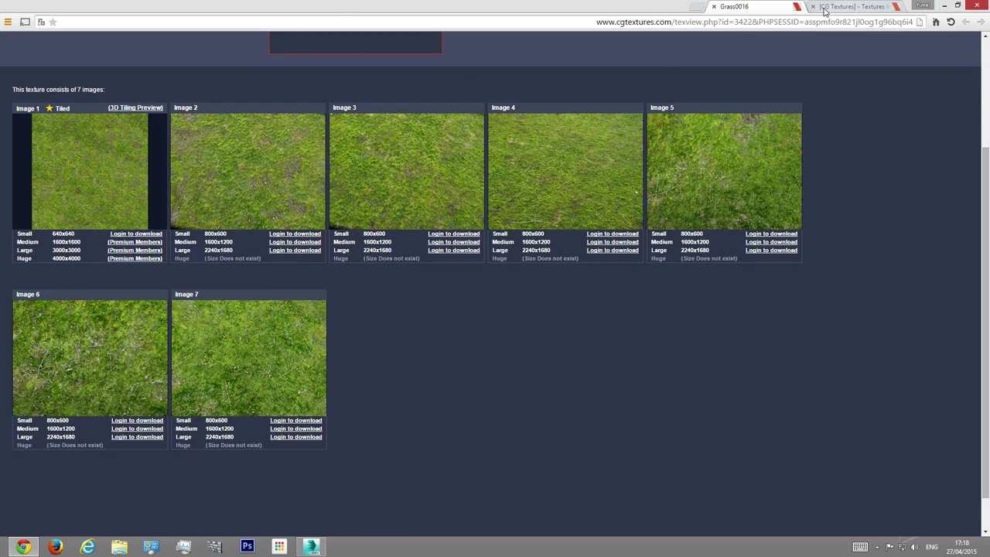
{"action": "middle_click", "coordinate": [715, 9]}
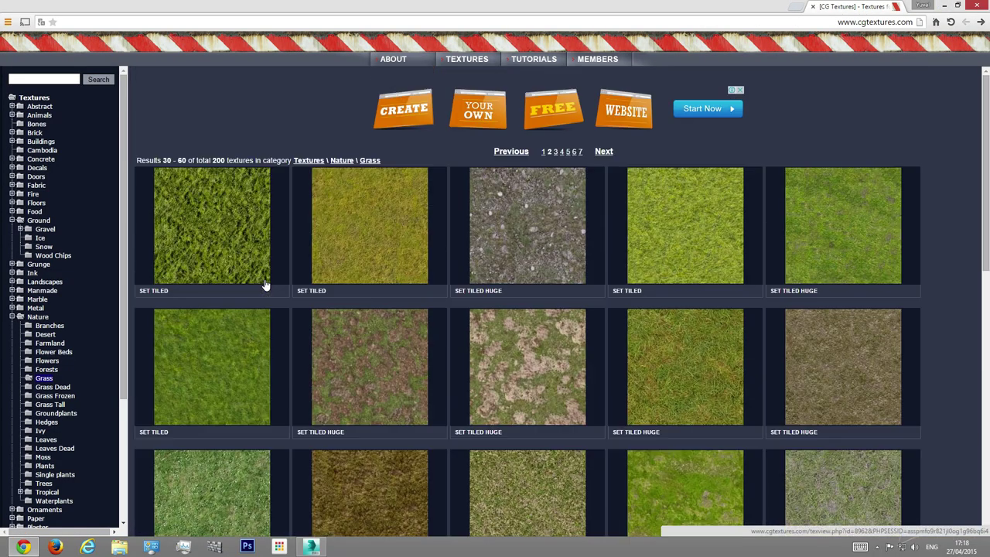
Step: Look through the rest of the second page of grass textures and return to the first page
{"action": "scroll", "coordinate": [265, 284], "scroll_direction": "down", "scroll_amount": 3}
{"action": "scroll", "coordinate": [315, 314], "scroll_direction": "down", "scroll_amount": 5}
{"action": "scroll", "coordinate": [402, 412], "scroll_direction": "down", "scroll_amount": 1}
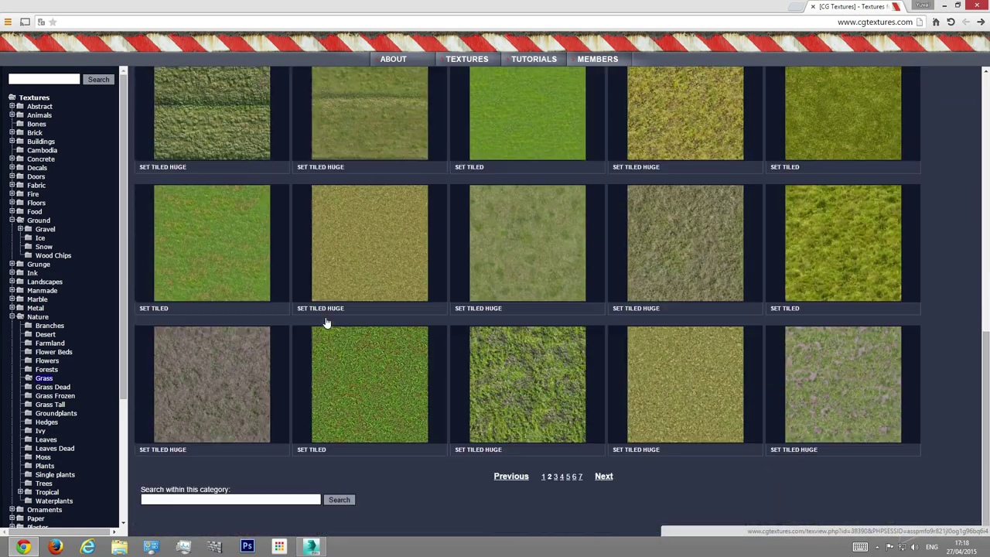
{"action": "left_click", "coordinate": [543, 474]}
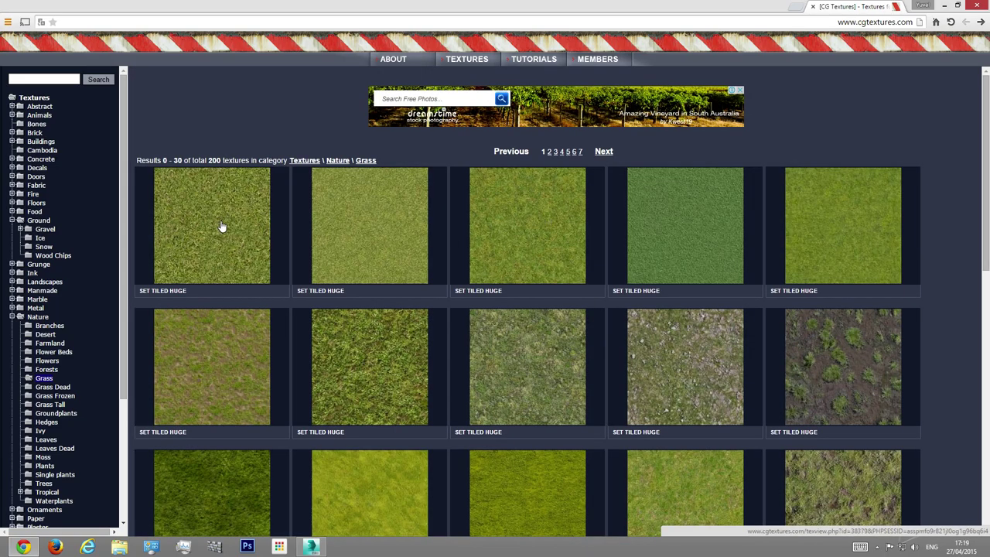
Step: Examine the tiled image, image sizes and other variations of the Grass0138 texture, and close its page
{"action": "left_click", "coordinate": [817, 255]}
{"action": "mouse_move", "coordinate": [65, 338]}
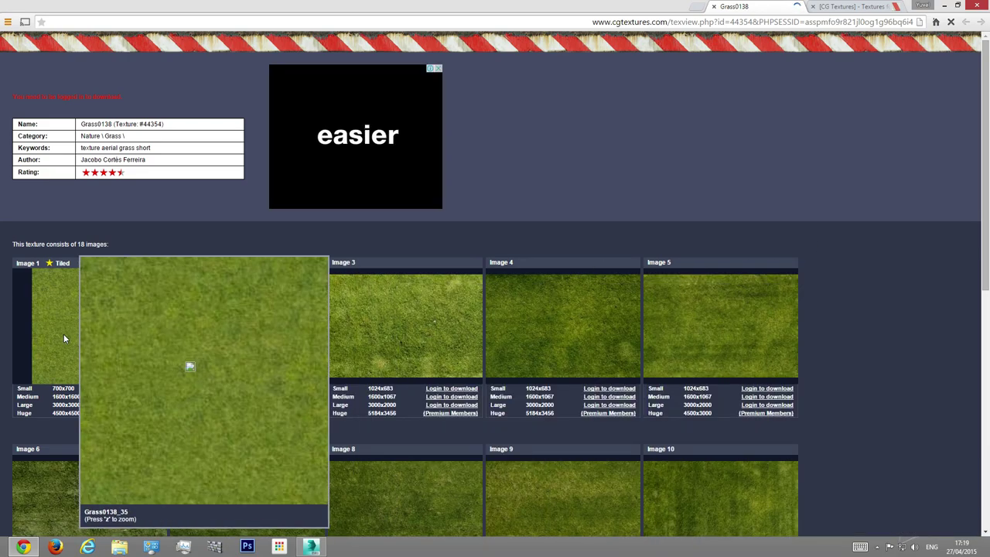
{"action": "mouse_move", "coordinate": [239, 352]}
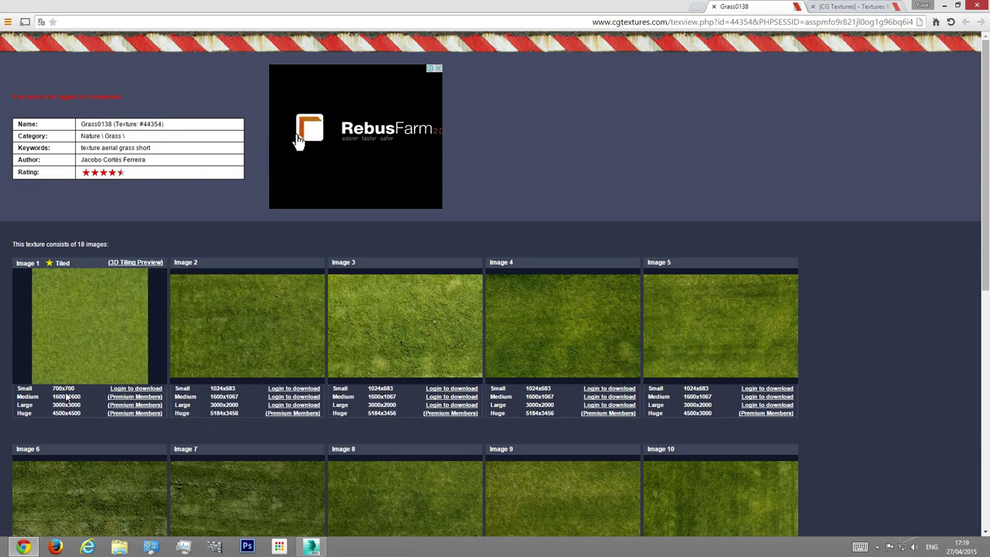
{"action": "scroll", "coordinate": [70, 391], "scroll_direction": "down", "scroll_amount": 5}
{"action": "mouse_move", "coordinate": [380, 302]}
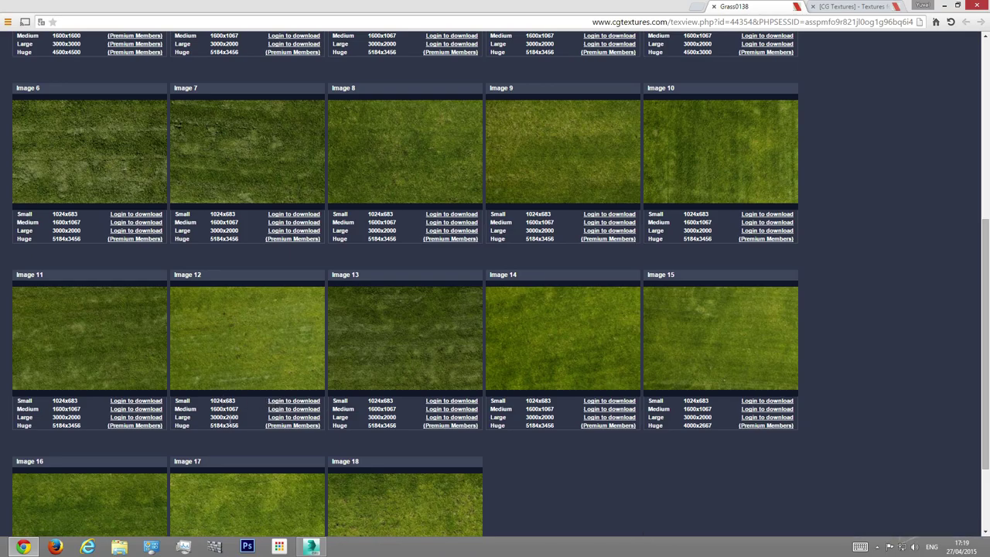
{"action": "scroll", "coordinate": [486, 430], "scroll_direction": "up", "scroll_amount": 5}
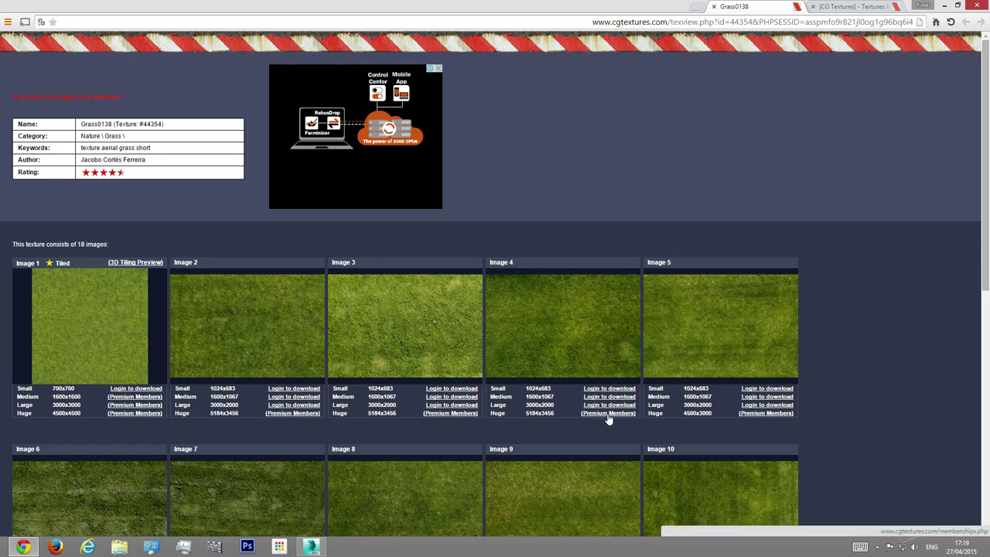
{"action": "mouse_move", "coordinate": [546, 353]}
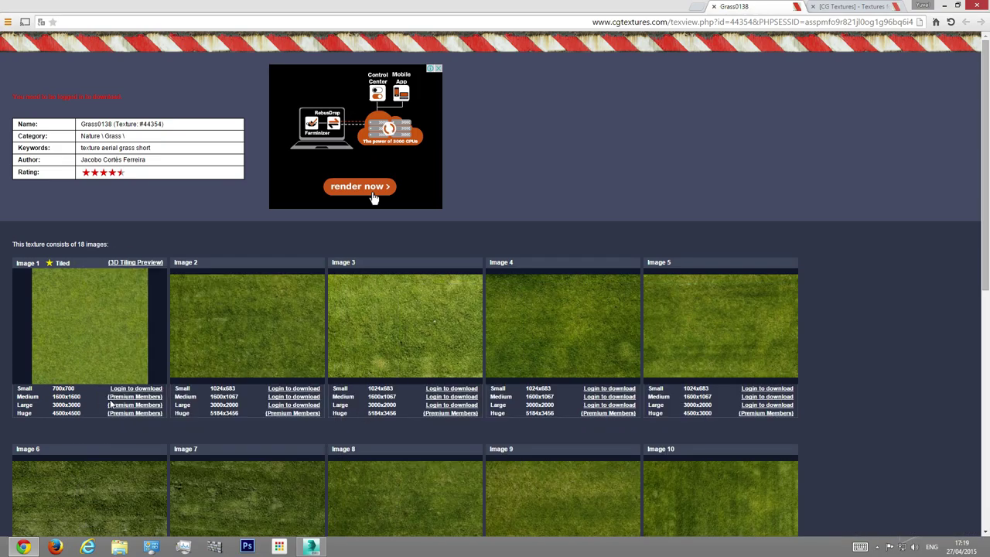
{"action": "scroll", "coordinate": [578, 336], "scroll_direction": "down", "scroll_amount": 6}
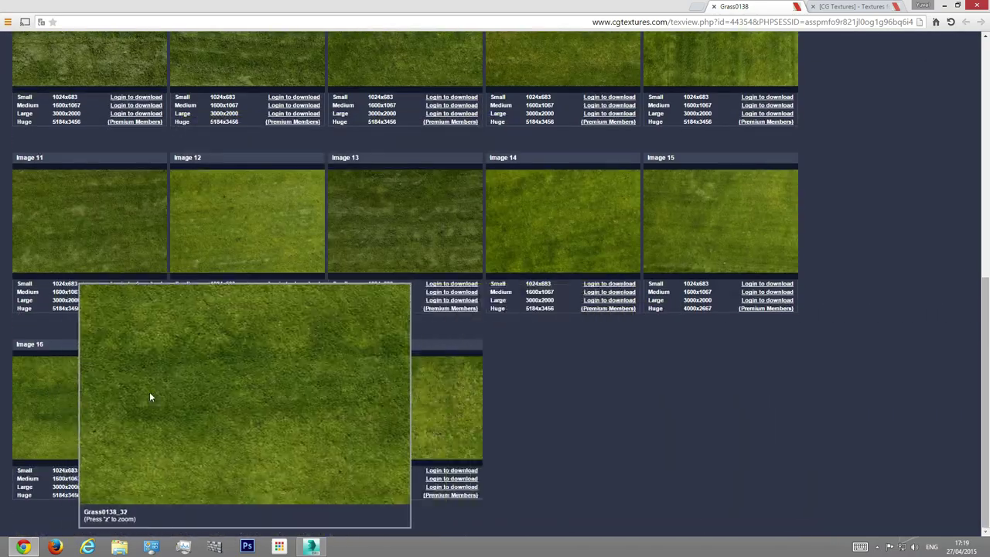
{"action": "left_click", "coordinate": [714, 6]}
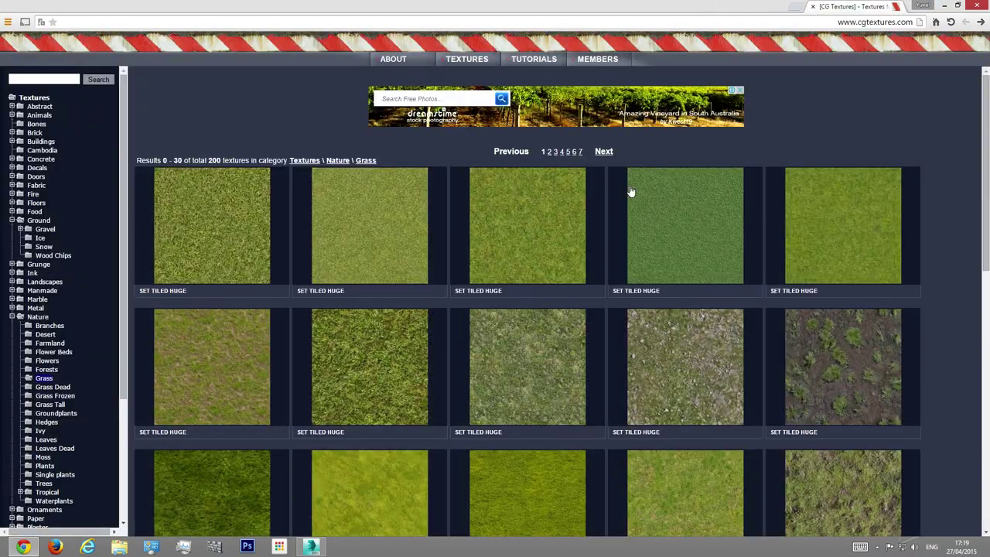
Step: Open the Grass0052 texture, compare its images, and request the download of Image 4
{"action": "scroll", "coordinate": [239, 355], "scroll_direction": "down", "scroll_amount": 3}
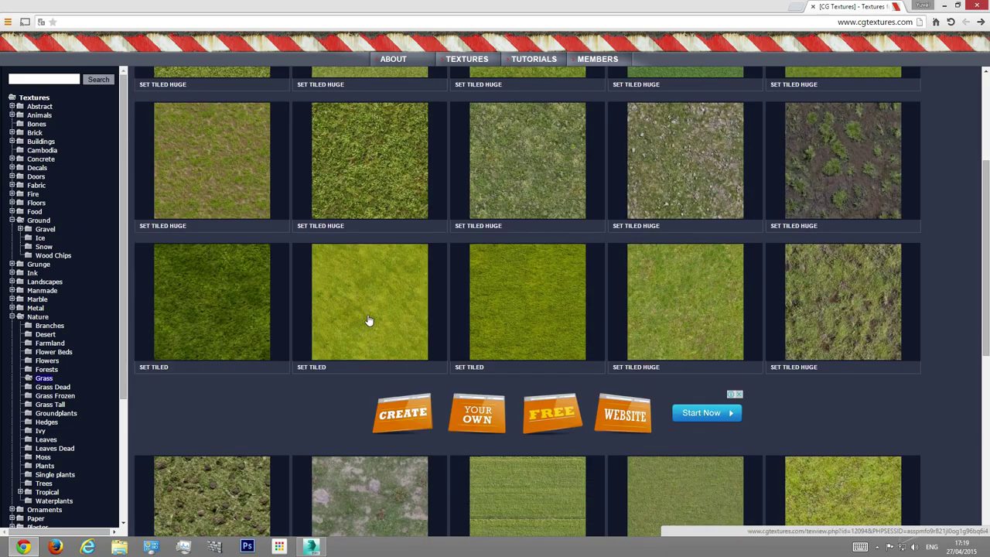
{"action": "left_click", "coordinate": [370, 320]}
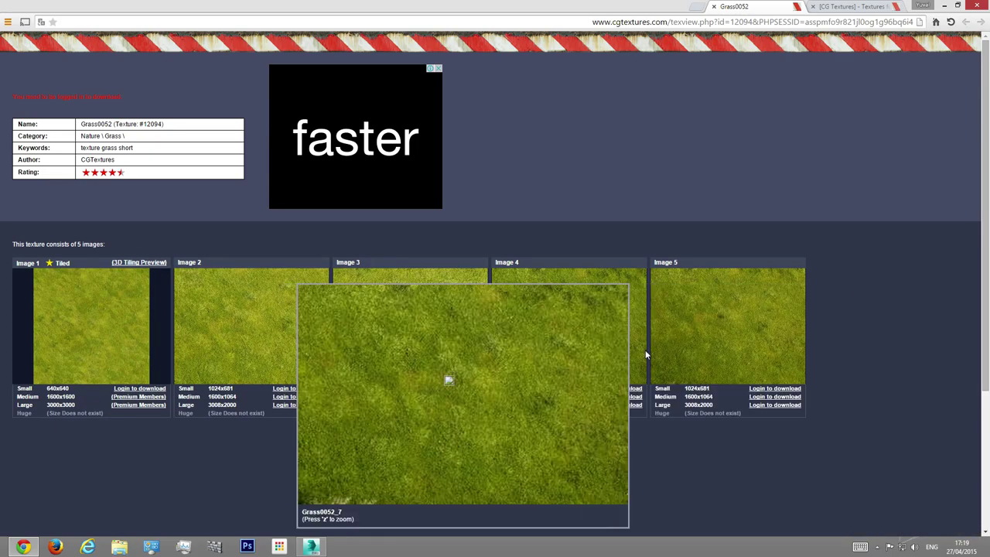
{"action": "mouse_move", "coordinate": [609, 325]}
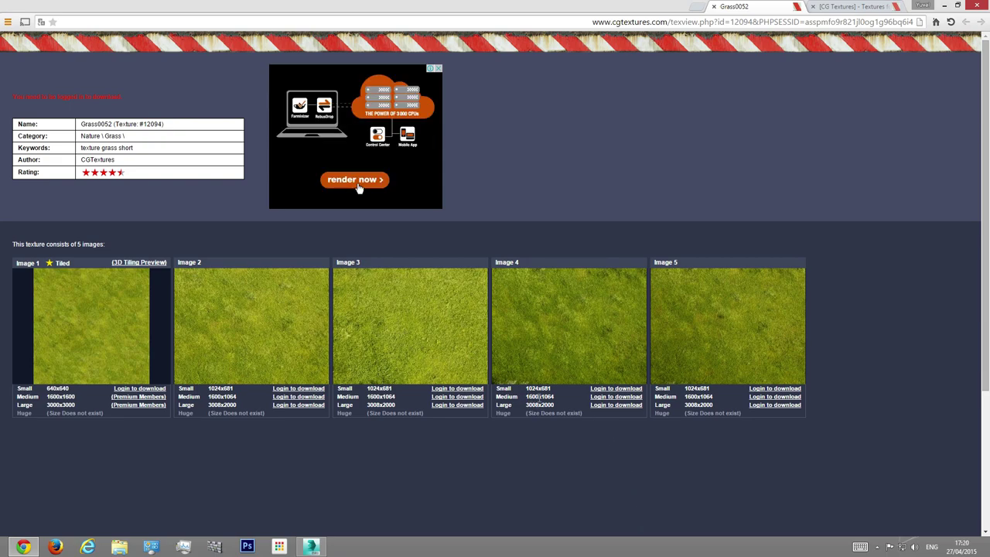
{"action": "left_click", "coordinate": [597, 403]}
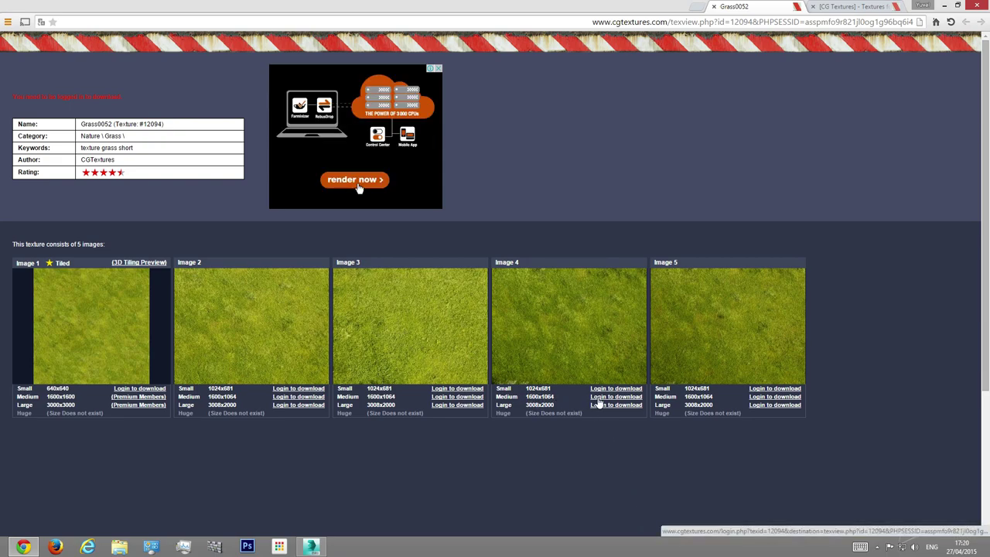
Step: Log in to the CG Textures account by entering the username and the account password
{"action": "left_click", "coordinate": [98, 330]}
{"action": "type", "text": "ju"}
{"action": "key", "text": "Down"}
{"action": "key", "text": "Tab"}
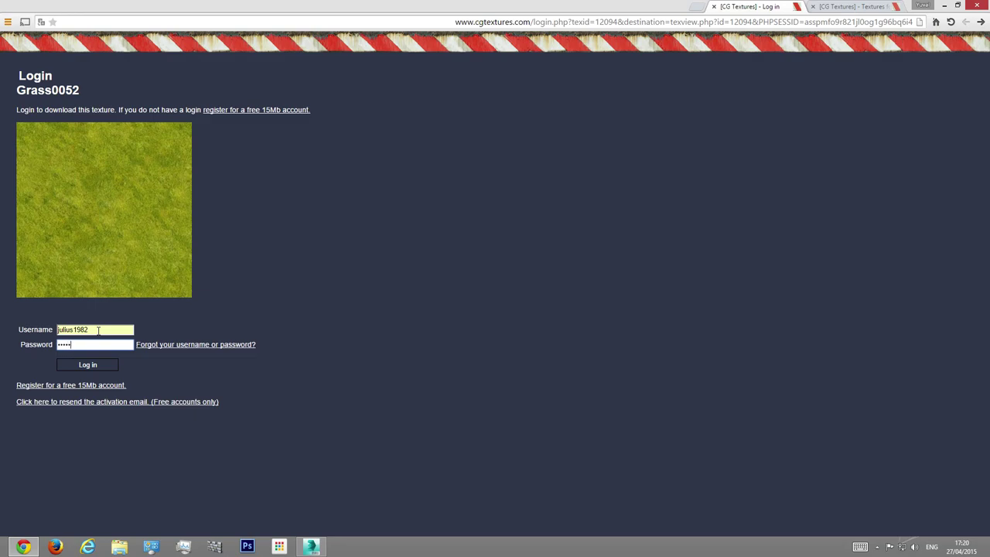
{"action": "key", "text": "Return"}
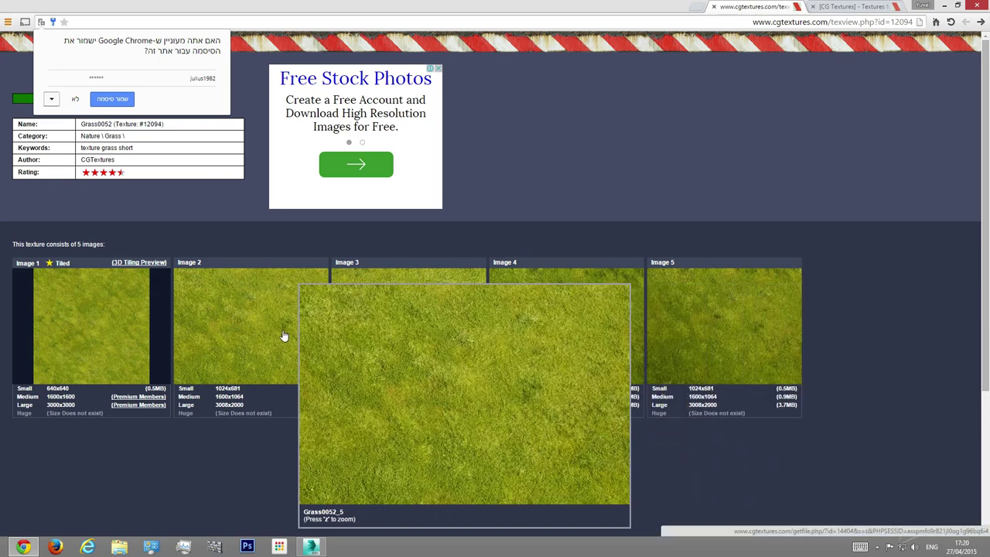
Step: Download the medium 1600x1064 version of Image 2, inspect the downloaded picture, and close the viewer
{"action": "left_click", "coordinate": [229, 396]}
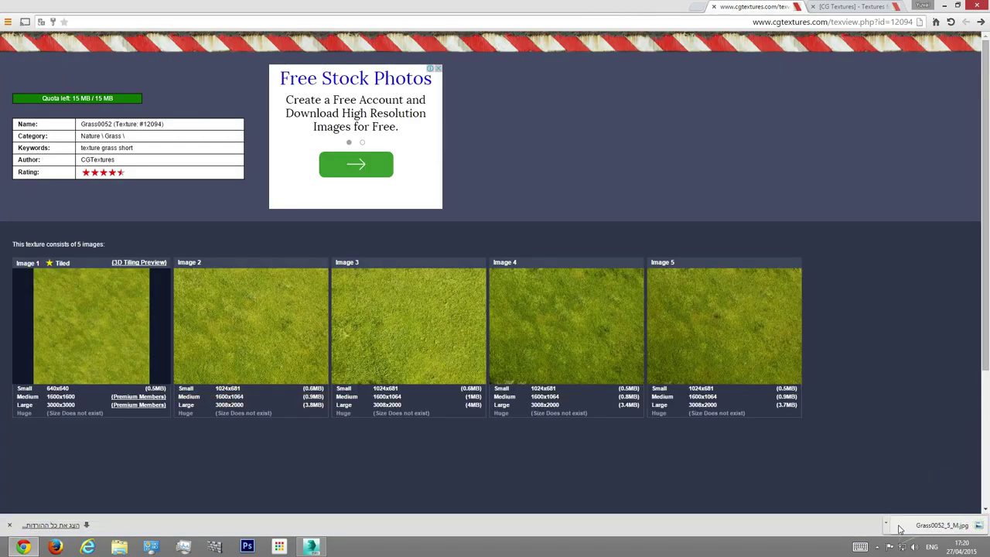
{"action": "left_click", "coordinate": [924, 526]}
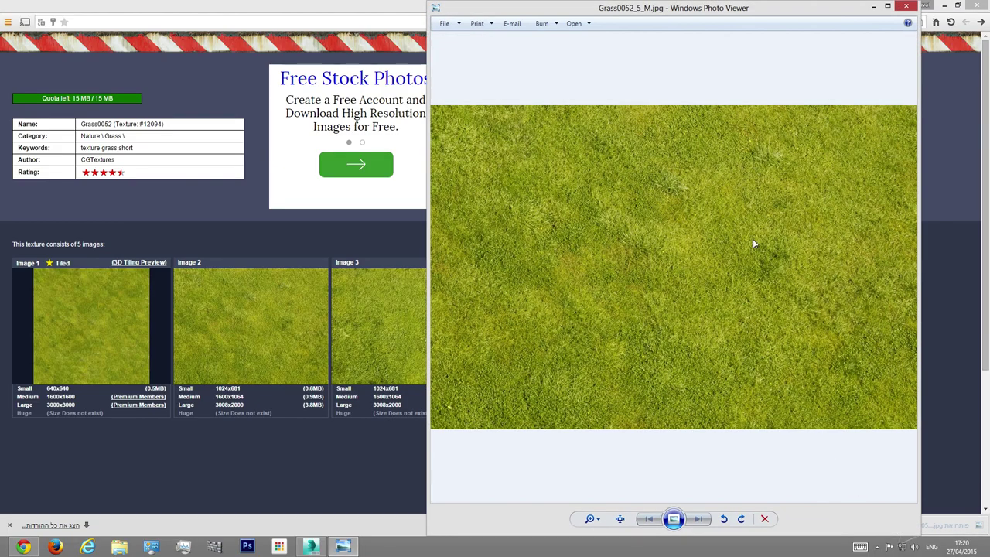
{"action": "scroll", "coordinate": [625, 276], "scroll_direction": "up", "scroll_amount": 3}
{"action": "scroll", "coordinate": [625, 276], "scroll_direction": "down", "scroll_amount": 3}
{"action": "left_click", "coordinate": [907, 7]}
Step: Move Grass0052_5_M.jpg from the Downloads folder to the desktop, close the folder, and return to 3ds Max
{"action": "key", "text": "alt+Tab"}
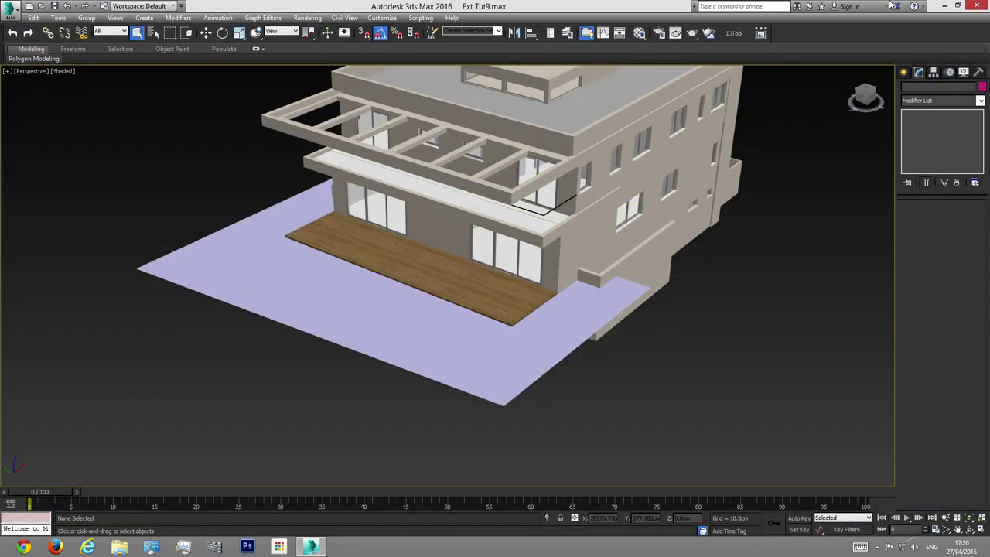
{"action": "left_click", "coordinate": [944, 7]}
{"action": "double_click", "coordinate": [19, 286]}
{"action": "left_click_drag", "start_coordinate": [407, 179], "coordinate": [134, 361]}
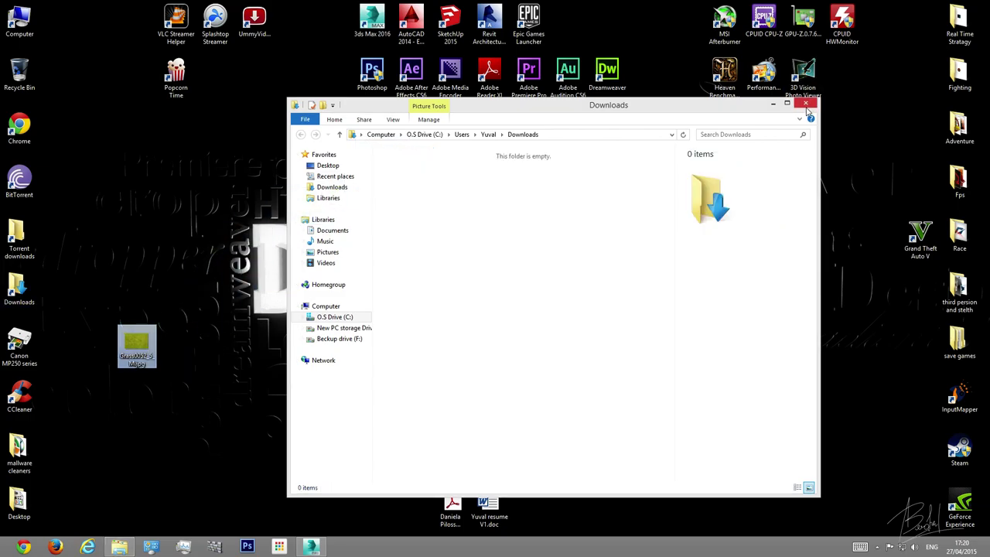
{"action": "left_click", "coordinate": [805, 103]}
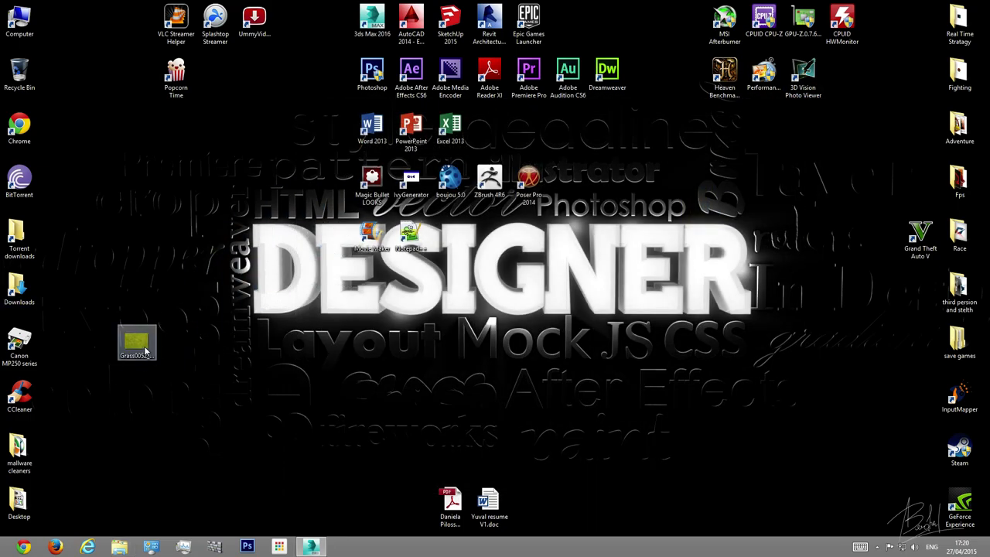
{"action": "left_click_drag", "start_coordinate": [119, 360], "coordinate": [311, 545]}
{"action": "left_click_drag", "start_coordinate": [421, 309], "coordinate": [462, 348]}
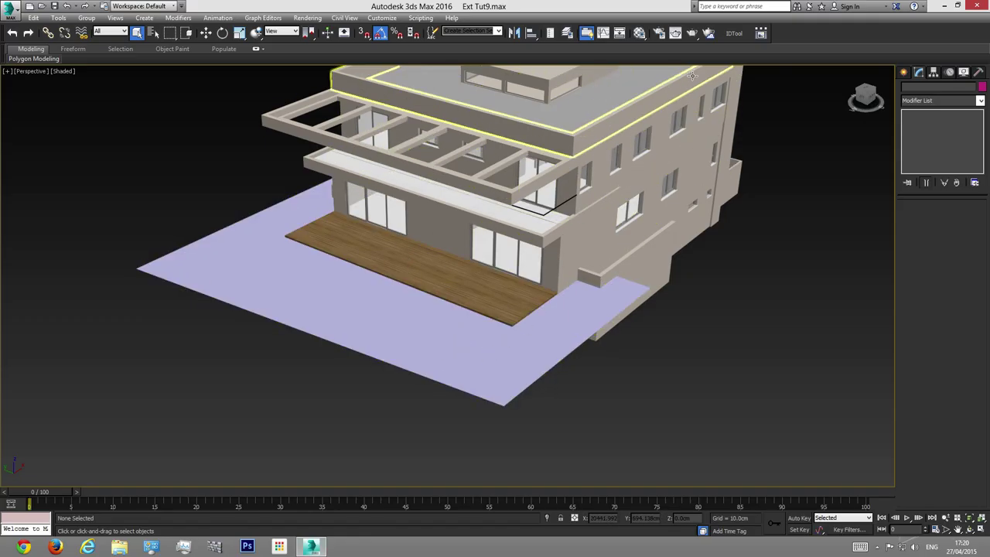
Step: Open the Material Editor, select the unused material slot after the deck wood, and name it Grass
{"action": "left_click", "coordinate": [639, 34]}
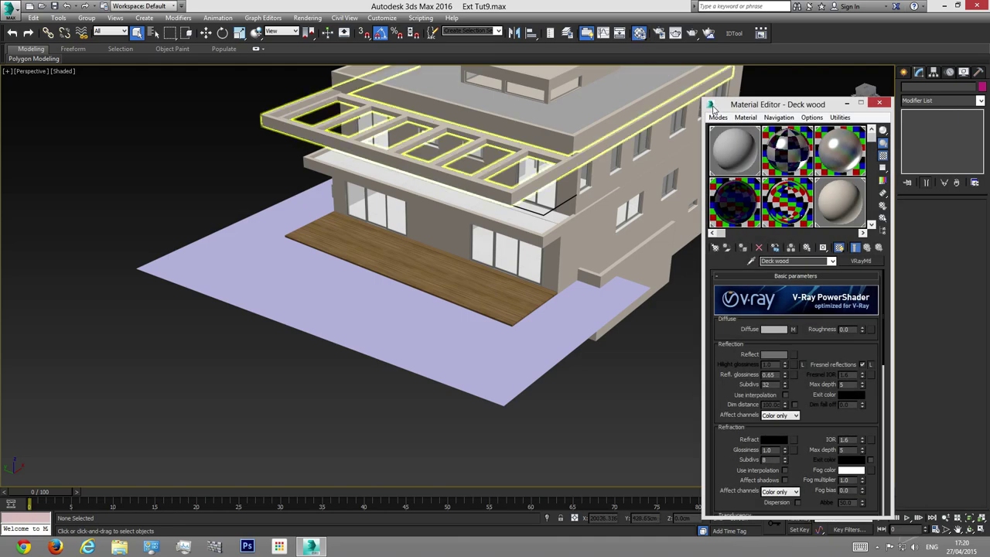
{"action": "left_click", "coordinate": [871, 225]}
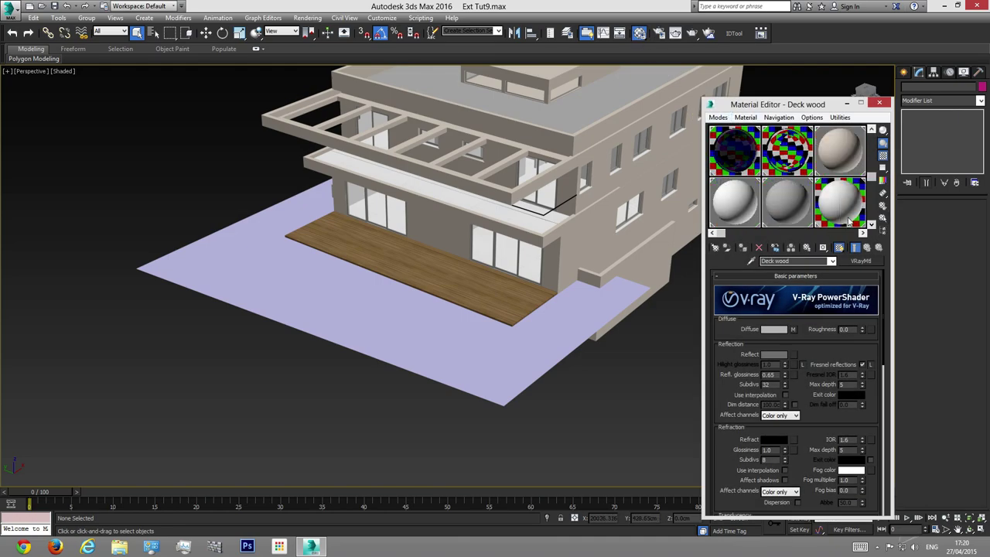
{"action": "left_click", "coordinate": [871, 225]}
{"action": "left_click", "coordinate": [835, 202]}
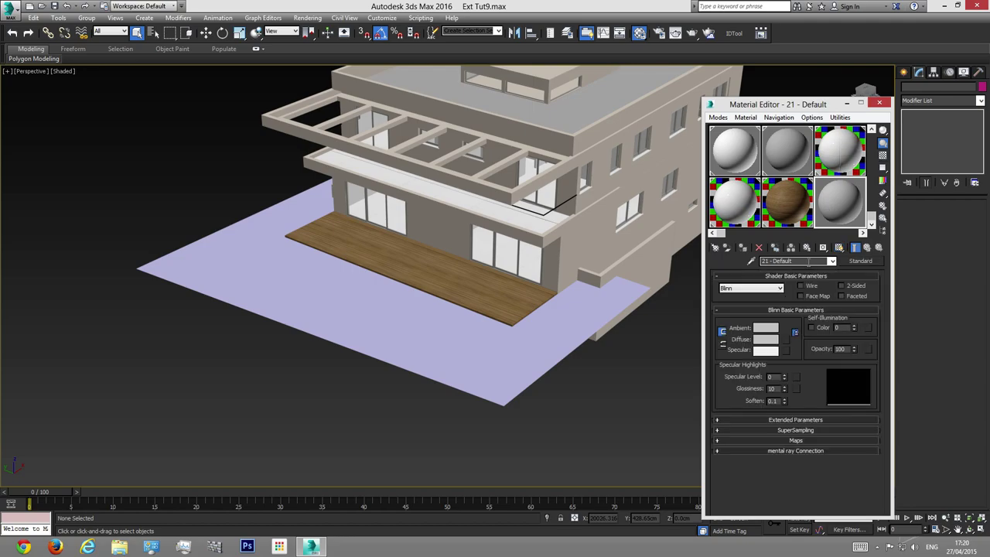
{"action": "type", "text": "Grass"}
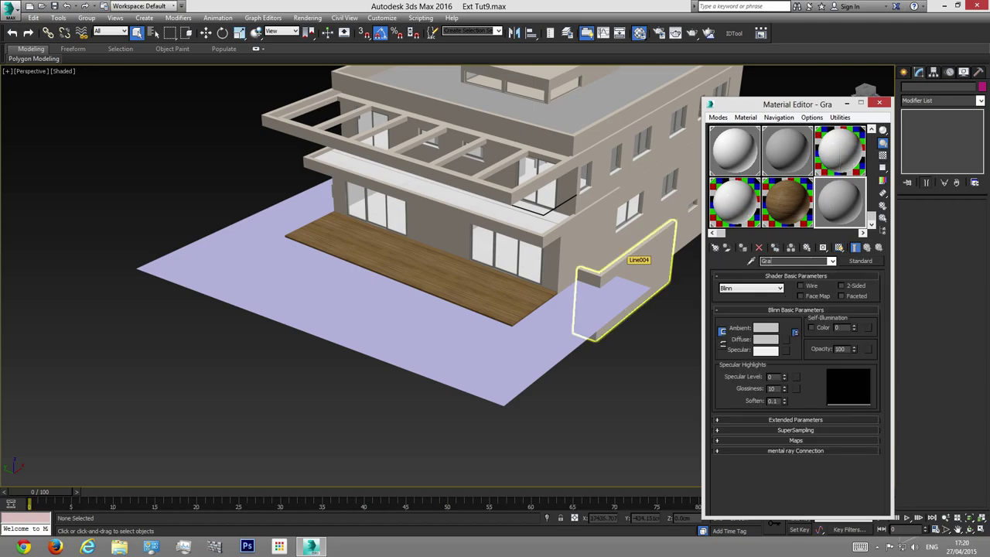
Step: Change the Grass material's type from Standard to VRayMtl
{"action": "left_click", "coordinate": [861, 262]}
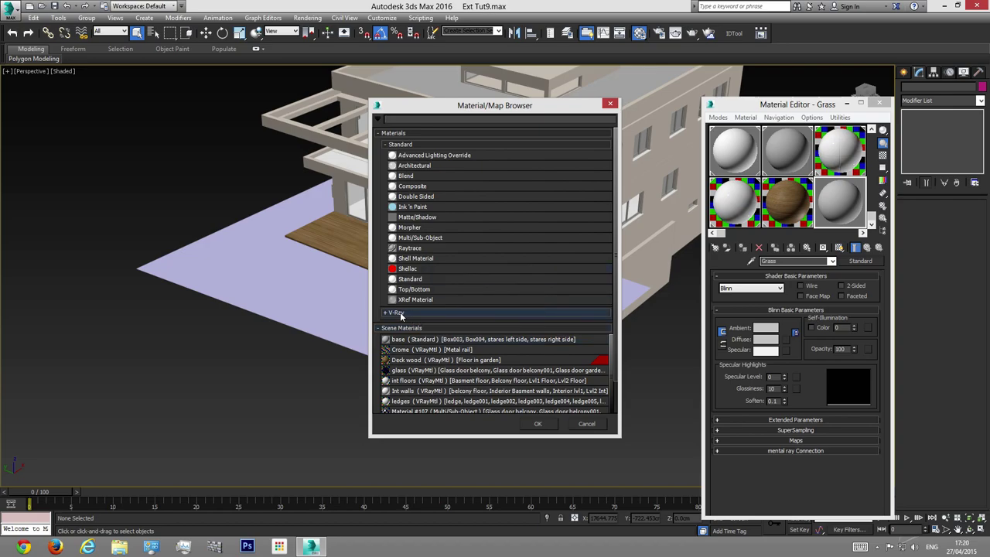
{"action": "left_click", "coordinate": [396, 312]}
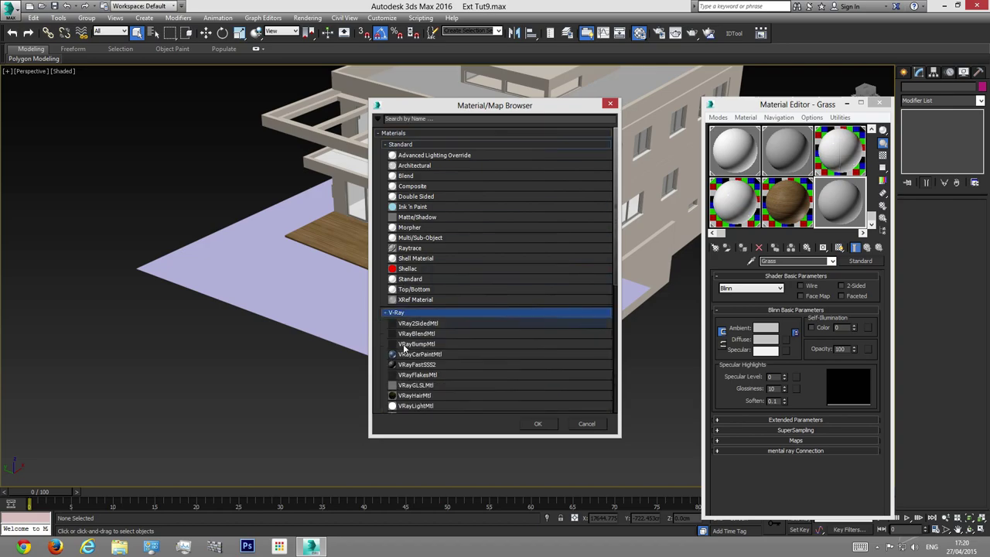
{"action": "scroll", "coordinate": [400, 328], "scroll_direction": "down", "scroll_amount": 2}
{"action": "double_click", "coordinate": [418, 366]}
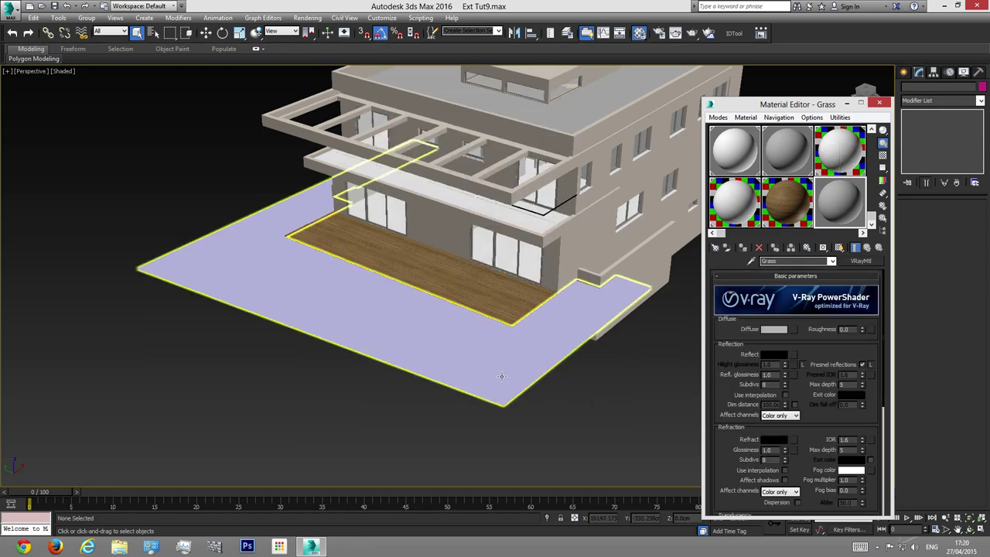
Step: Load Grass0052_5_M.jpg from the desktop as a Bitmap in the Grass material's diffuse map and return to the parent material
{"action": "left_click", "coordinate": [793, 330]}
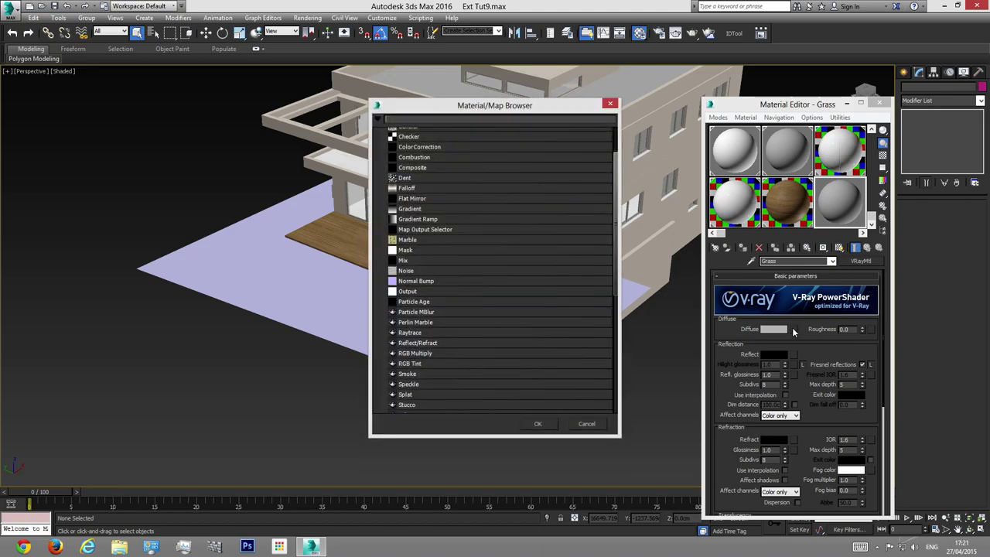
{"action": "scroll", "coordinate": [467, 213], "scroll_direction": "up", "scroll_amount": 3}
{"action": "double_click", "coordinate": [409, 157]}
{"action": "left_click", "coordinate": [112, 42]}
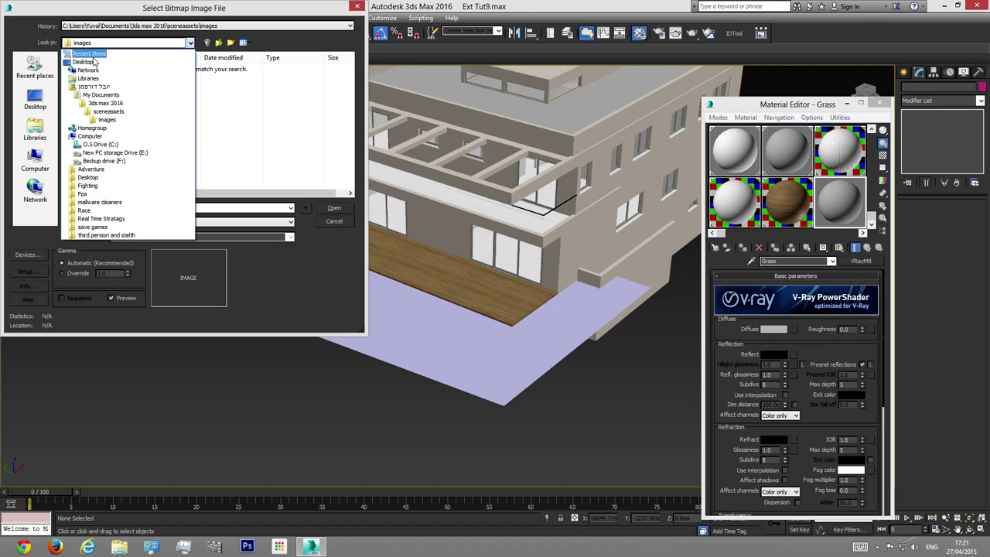
{"action": "left_click", "coordinate": [90, 61]}
{"action": "double_click", "coordinate": [105, 78]}
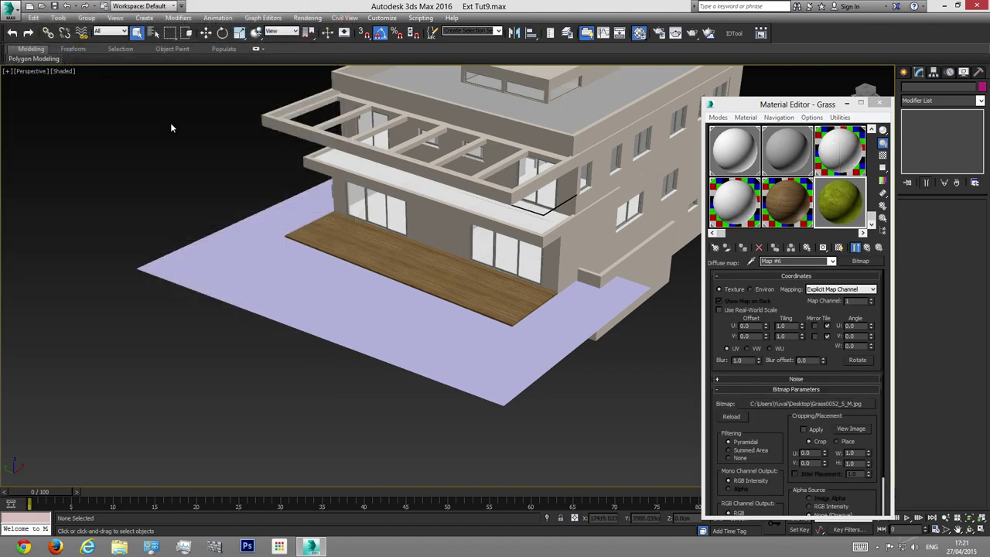
{"action": "left_click", "coordinate": [831, 261]}
{"action": "left_click", "coordinate": [804, 270]}
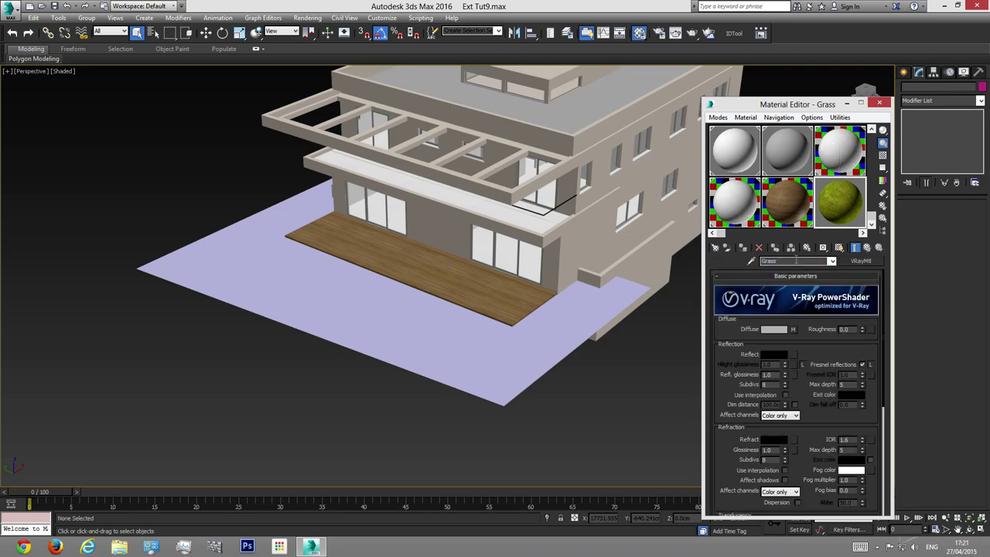
Step: Assign the Grass material to the garden surface and show its texture in the viewport
{"action": "left_click_drag", "start_coordinate": [842, 198], "coordinate": [518, 341]}
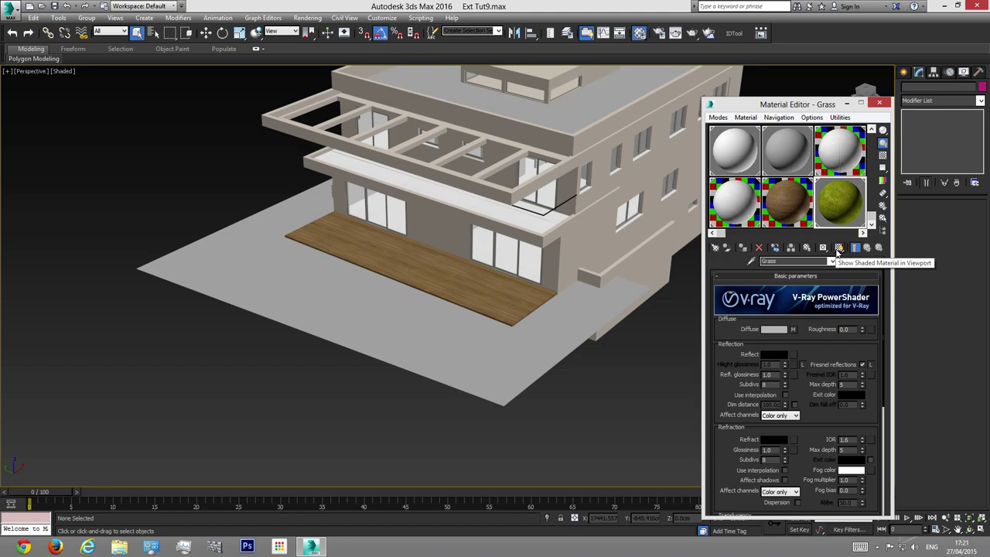
{"action": "left_click", "coordinate": [837, 251]}
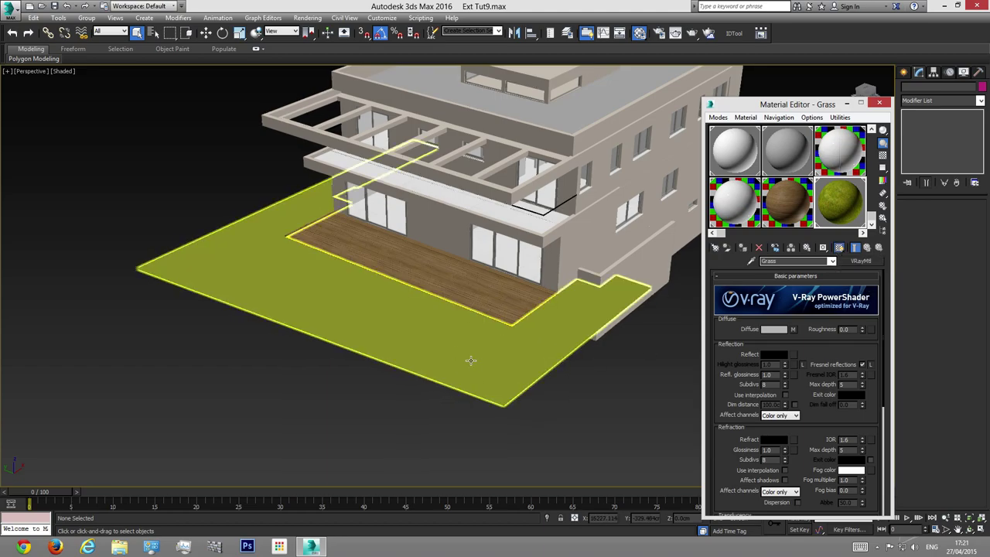
{"action": "scroll", "coordinate": [463, 358], "scroll_direction": "up", "scroll_amount": 5}
{"action": "scroll", "coordinate": [451, 358], "scroll_direction": "down", "scroll_amount": 3}
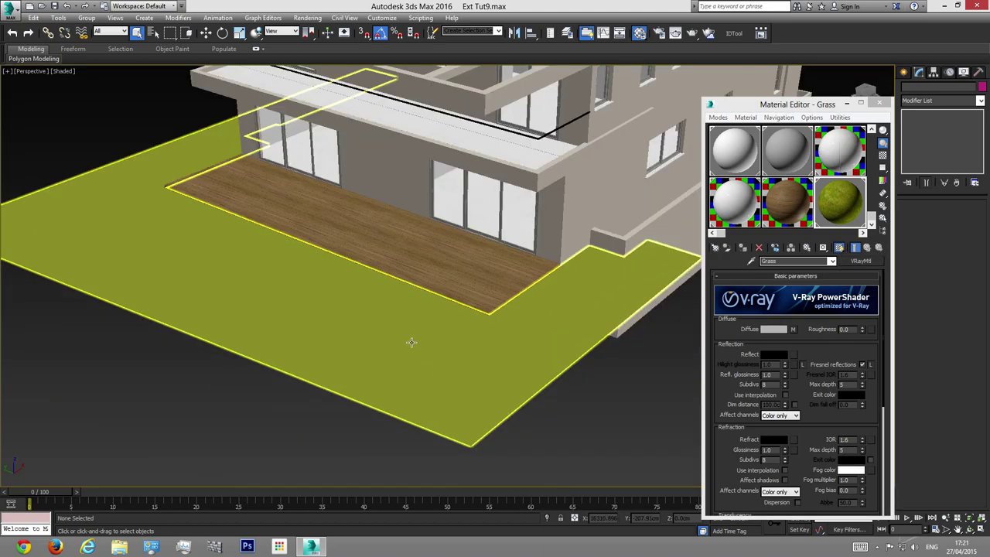
Step: Select the Grass object in the top view, close the Material Editor, and add a UVW Map modifier
{"action": "key", "text": "t"}
{"action": "scroll", "coordinate": [320, 325], "scroll_direction": "down", "scroll_amount": 8}
{"action": "left_click", "coordinate": [299, 245]}
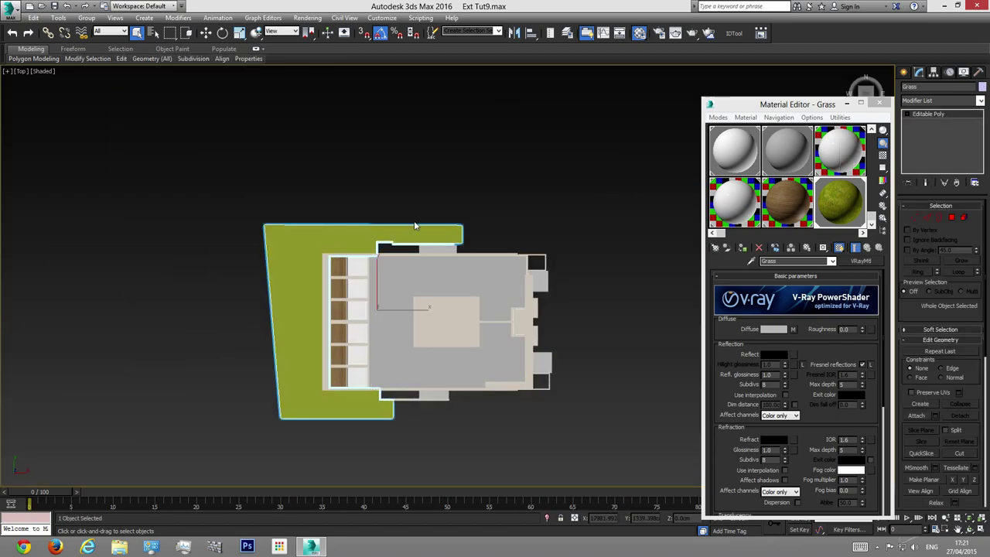
{"action": "scroll", "coordinate": [293, 263], "scroll_direction": "up", "scroll_amount": 5}
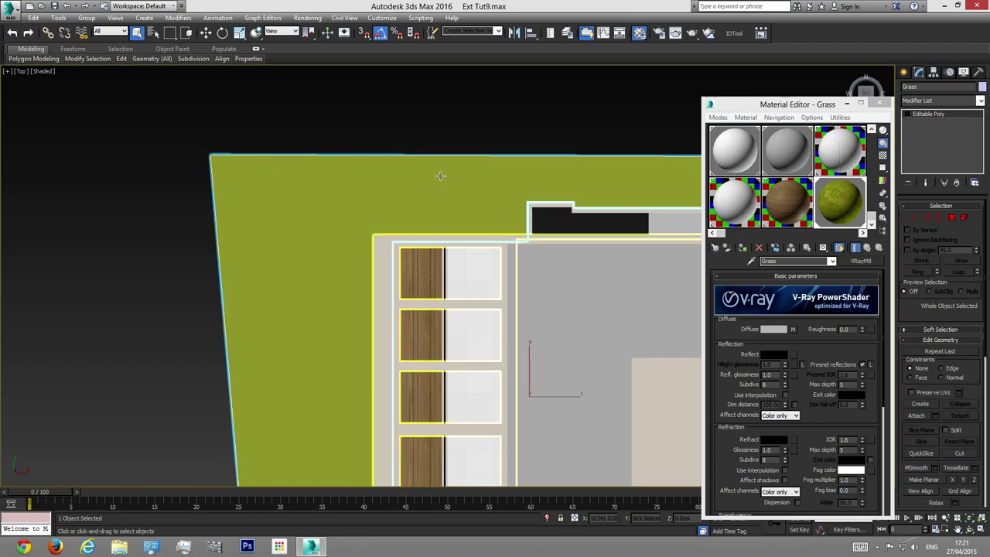
{"action": "left_click", "coordinate": [884, 105]}
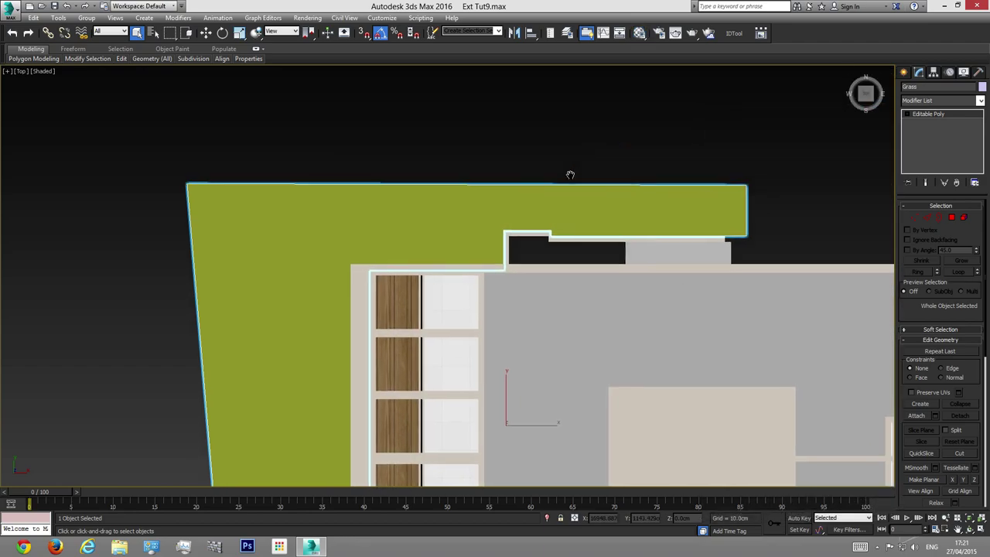
{"action": "scroll", "coordinate": [577, 163], "scroll_direction": "down", "scroll_amount": 5}
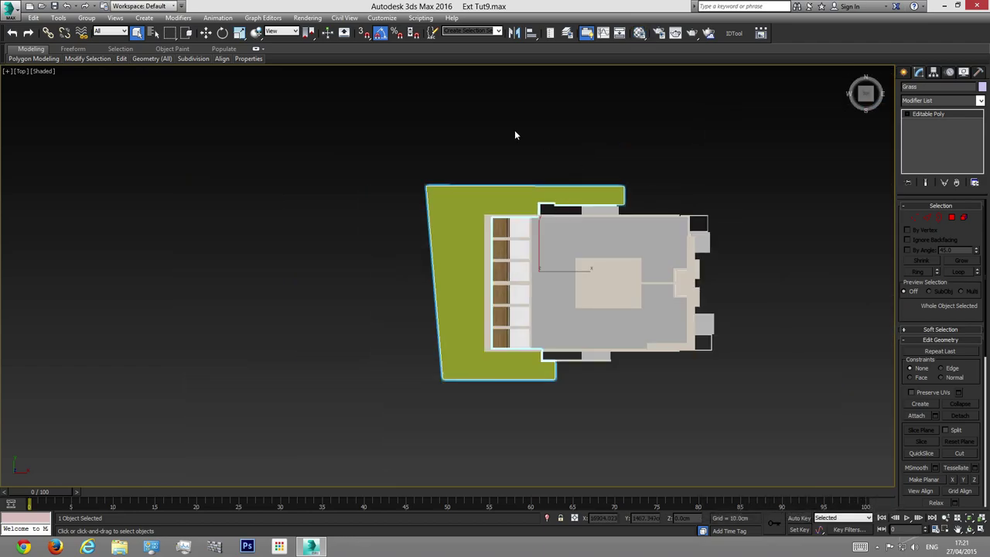
{"action": "left_click", "coordinate": [974, 106]}
{"action": "scroll", "coordinate": [951, 348], "scroll_direction": "down", "scroll_amount": 15}
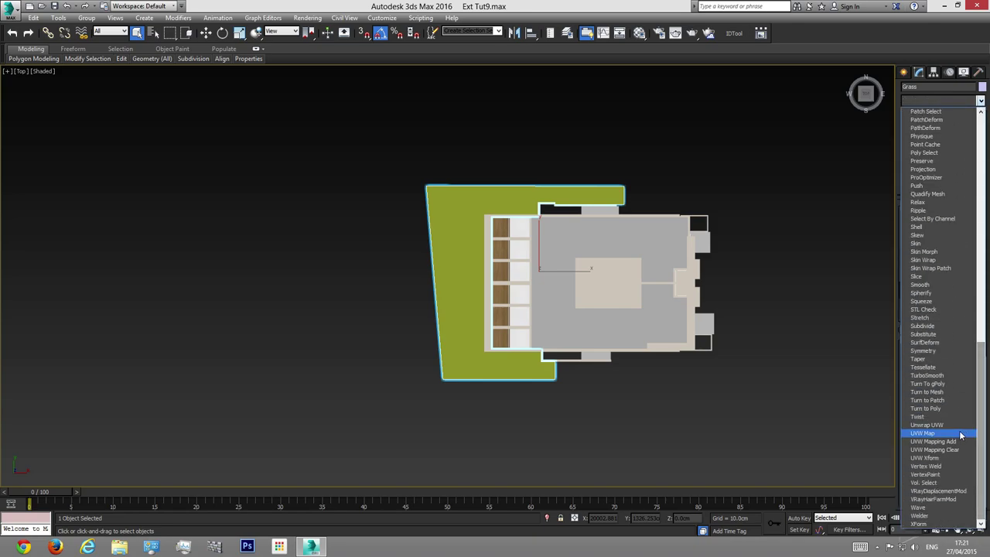
{"action": "left_click", "coordinate": [924, 433]}
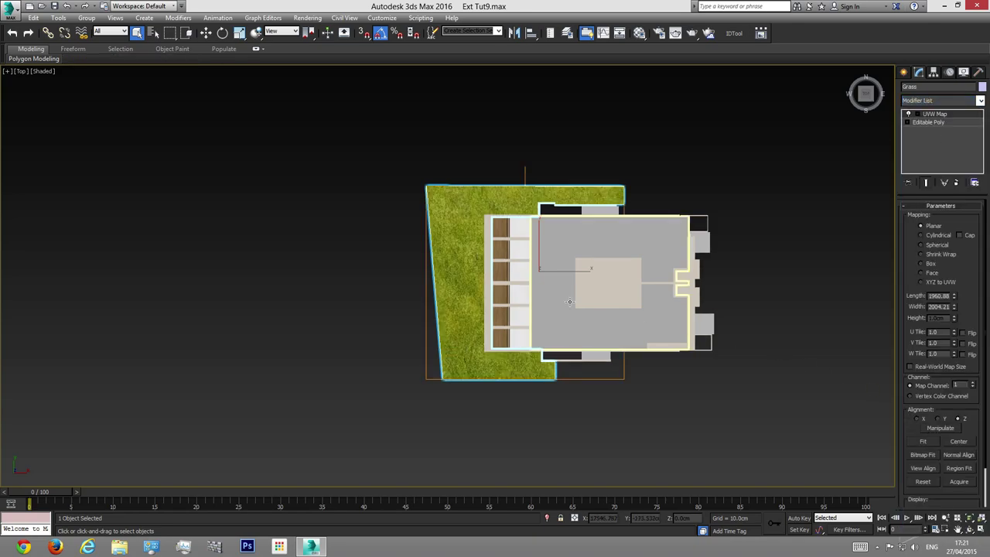
Step: Examine the scale and appearance of the grass texture around the deck from above and in perspective
{"action": "scroll", "coordinate": [414, 206], "scroll_direction": "up", "scroll_amount": 6}
{"action": "scroll", "coordinate": [464, 193], "scroll_direction": "down", "scroll_amount": 3}
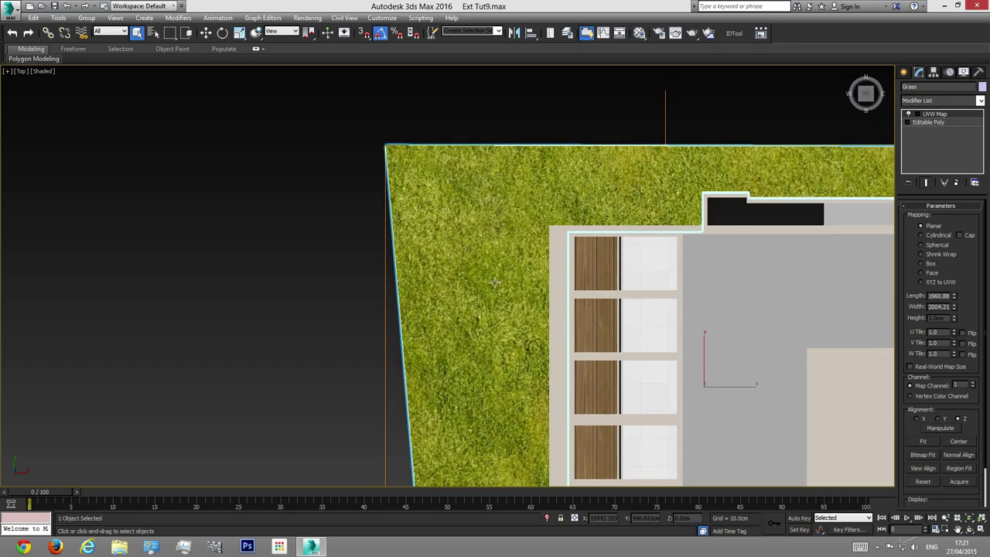
{"action": "scroll", "coordinate": [435, 205], "scroll_direction": "up", "scroll_amount": 2}
{"action": "scroll", "coordinate": [457, 225], "scroll_direction": "down", "scroll_amount": 2}
{"action": "scroll", "coordinate": [482, 246], "scroll_direction": "up", "scroll_amount": 2}
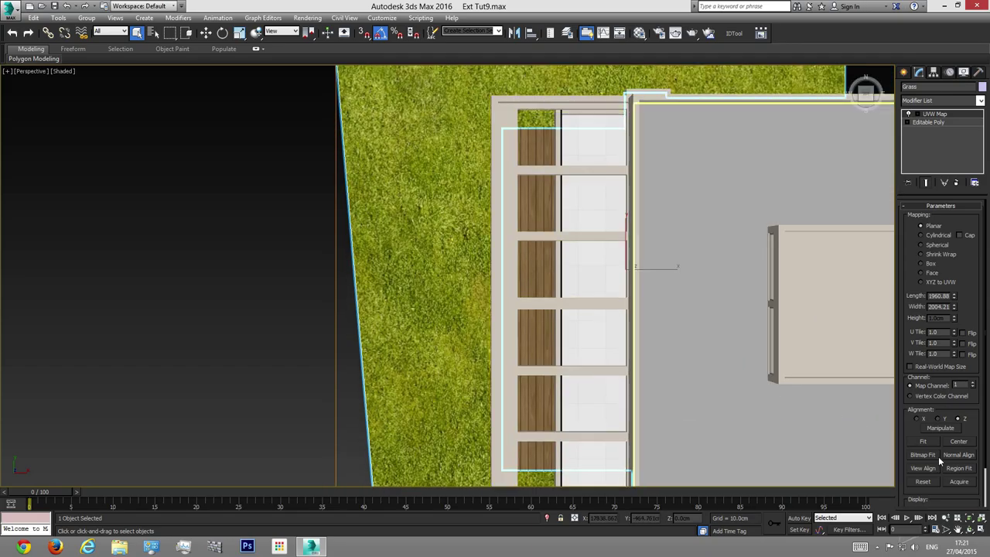
{"action": "middle_click_drag", "start_coordinate": [453, 255], "coordinate": [475, 214], "text": "alt"}
{"action": "scroll", "coordinate": [485, 256], "scroll_direction": "down", "scroll_amount": 3}
{"action": "middle_click_drag", "start_coordinate": [485, 256], "coordinate": [466, 304], "text": "alt"}
{"action": "scroll", "coordinate": [473, 309], "scroll_direction": "up", "scroll_amount": 3}
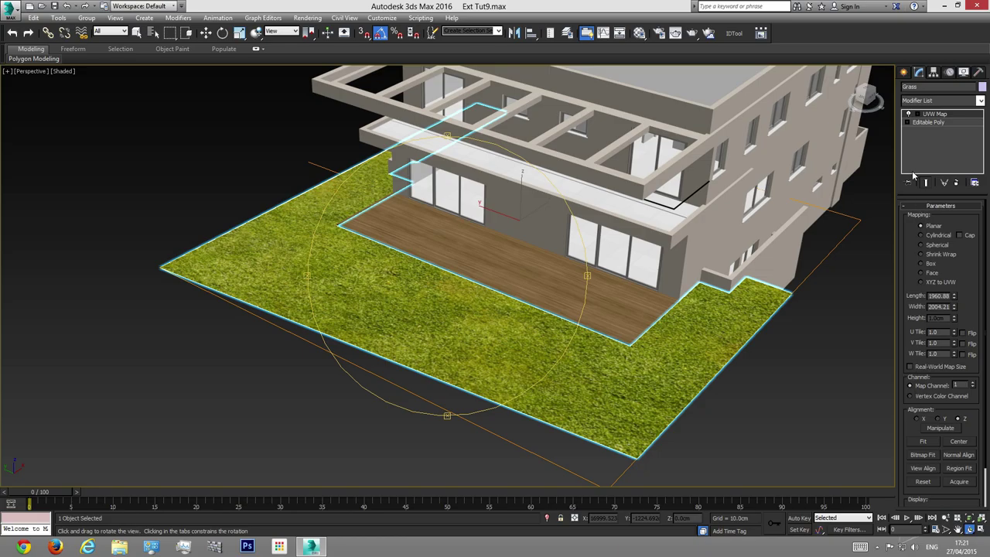
Step: View the original Grass0052_5_M.jpg picture from the desktop, close it, and return to 3ds Max
{"action": "left_click", "coordinate": [312, 545]}
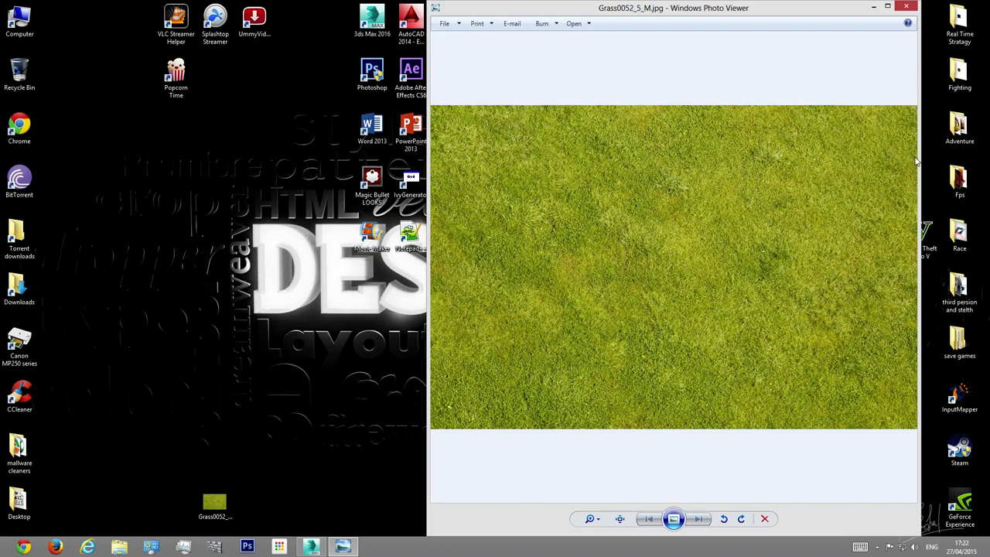
{"action": "left_click", "coordinate": [905, 7]}
{"action": "left_click", "coordinate": [312, 545]}
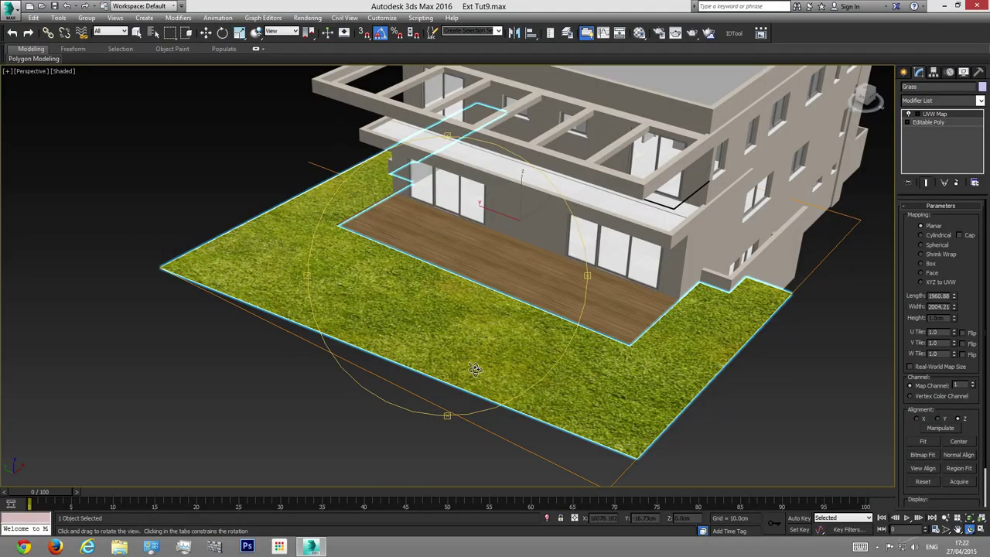
Step: Fit the Grass object's UVW Map to the proportions of the Grass0052_5_M.jpg bitmap from the desktop
{"action": "key", "text": "q"}
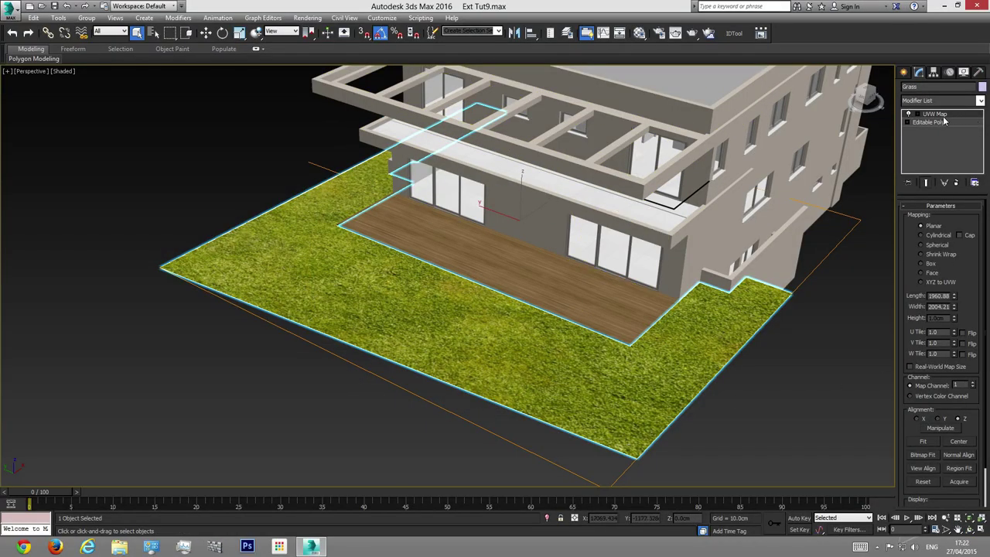
{"action": "left_click", "coordinate": [923, 456]}
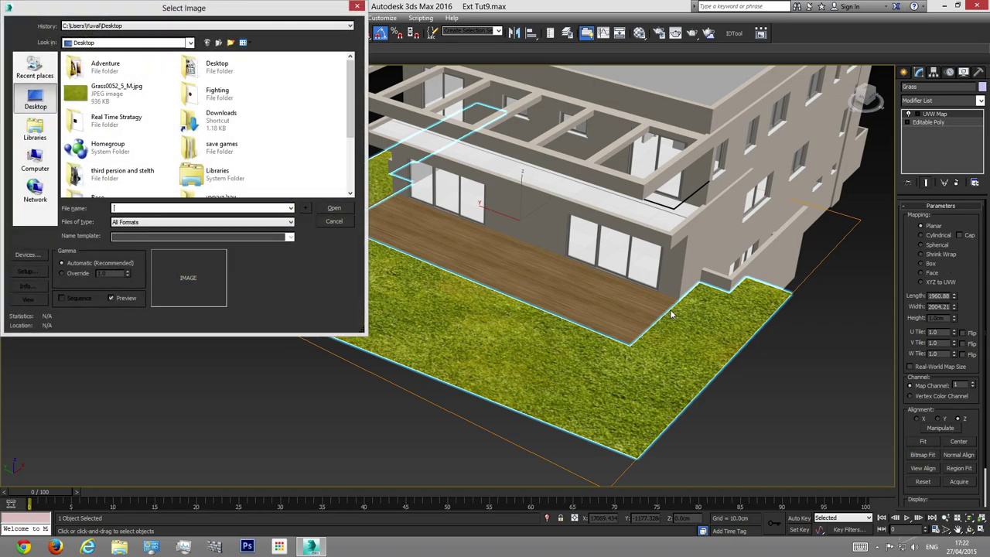
{"action": "double_click", "coordinate": [108, 99]}
{"action": "scroll", "coordinate": [337, 286], "scroll_direction": "down", "scroll_amount": 6}
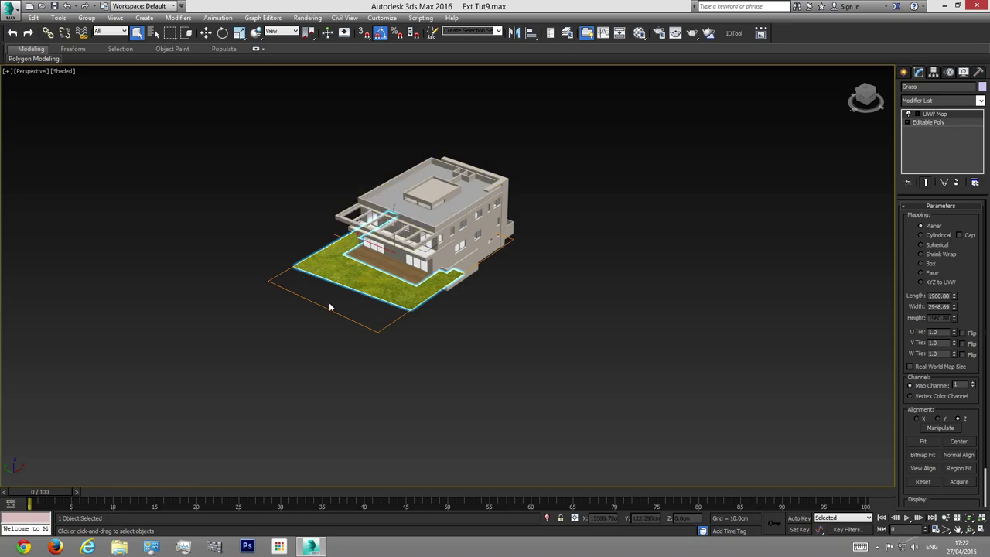
{"action": "scroll", "coordinate": [391, 319], "scroll_direction": "up", "scroll_amount": 5}
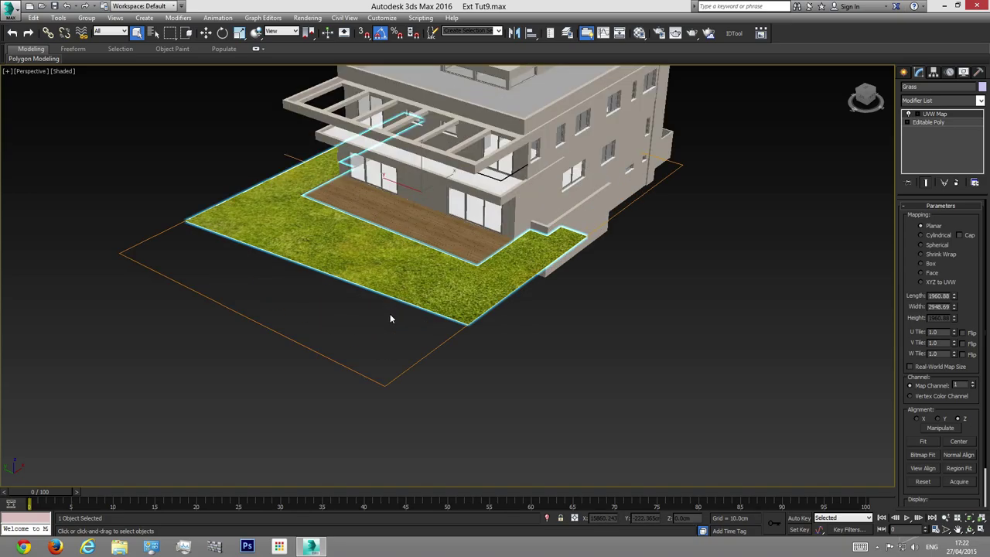
{"action": "scroll", "coordinate": [389, 318], "scroll_direction": "up", "scroll_amount": 6}
{"action": "scroll", "coordinate": [396, 320], "scroll_direction": "up", "scroll_amount": 3}
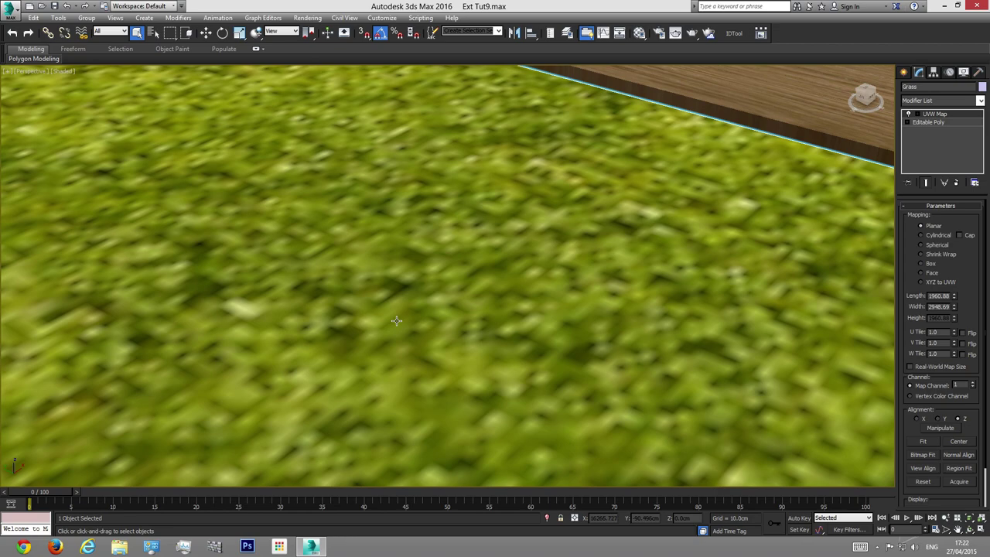
{"action": "scroll", "coordinate": [405, 299], "scroll_direction": "down", "scroll_amount": 10}
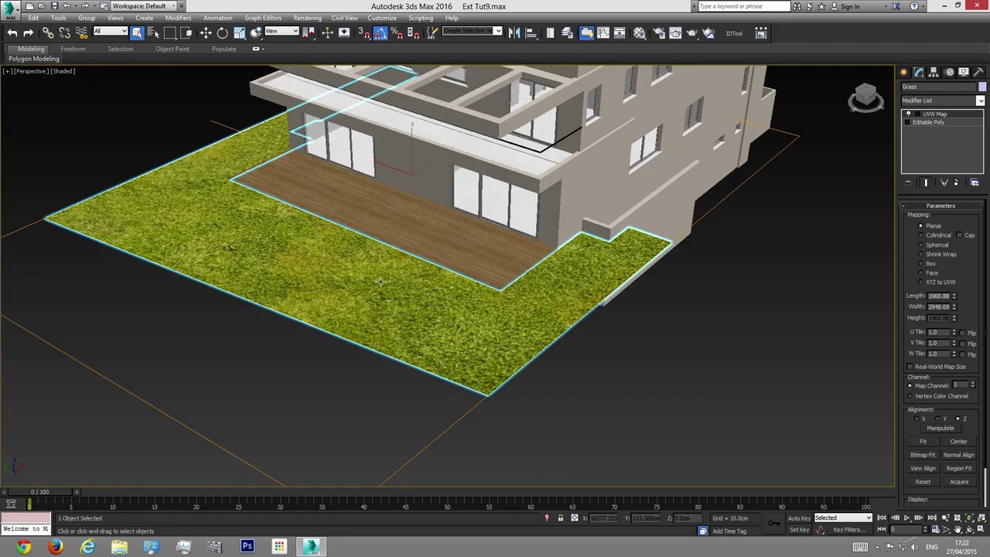
Step: Activate the UVW Map gizmo in the top view and scale it down uniformly so the grass texture repeats
{"action": "key", "text": "t"}
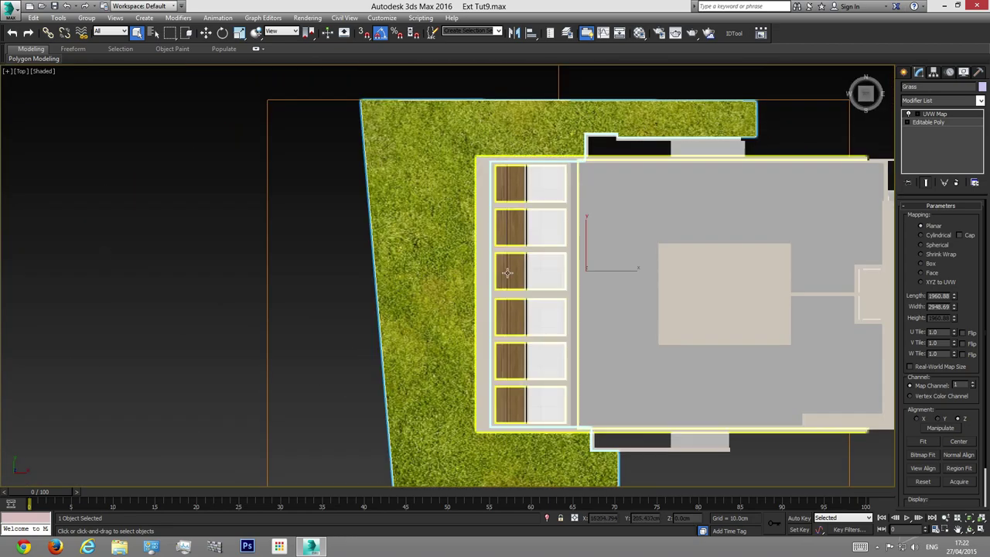
{"action": "left_click", "coordinate": [934, 114]}
{"action": "key", "text": "w"}
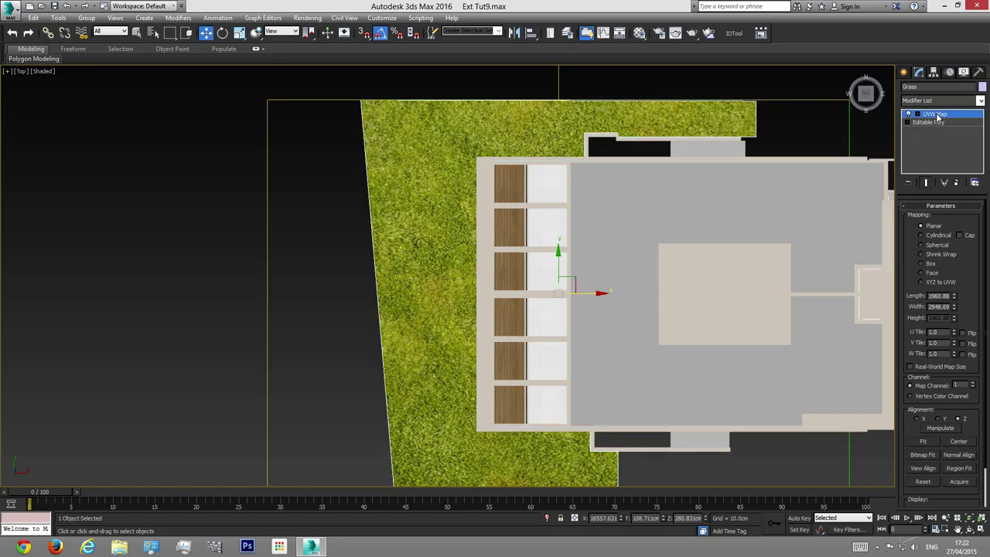
{"action": "middle_click_drag", "start_coordinate": [607, 235], "coordinate": [549, 222]}
{"action": "left_click", "coordinate": [239, 34]}
{"action": "left_click_drag", "start_coordinate": [500, 261], "coordinate": [525, 117]}
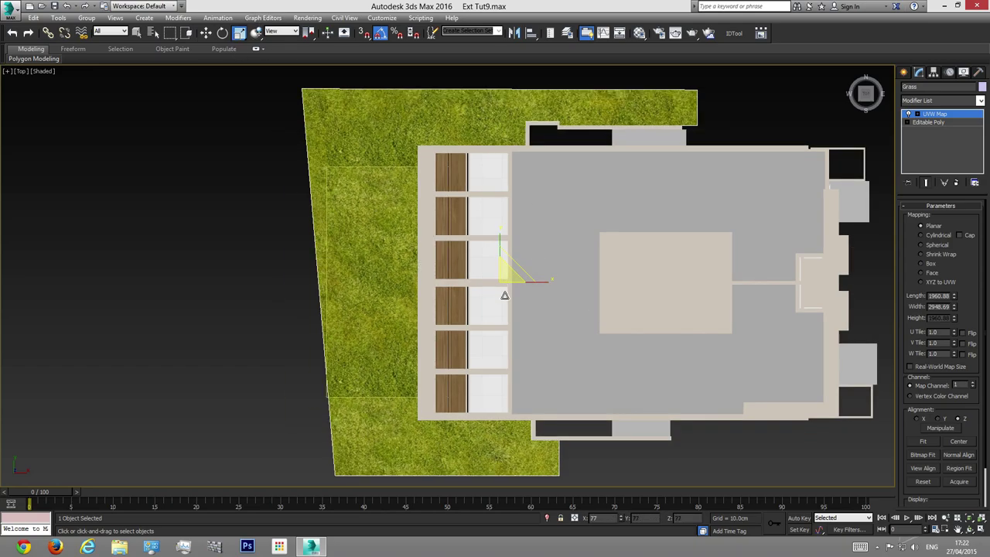
Step: Shrink the grass mapping gizmo further, and enlarge it slightly to about 104 percent to finish
{"action": "scroll", "coordinate": [388, 314], "scroll_direction": "up", "scroll_amount": 7}
{"action": "scroll", "coordinate": [390, 309], "scroll_direction": "down", "scroll_amount": 3}
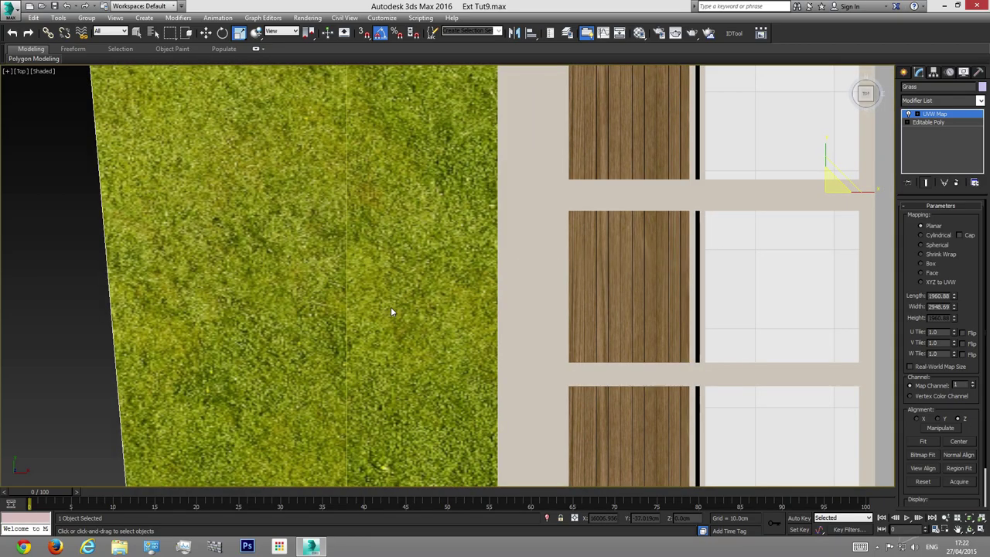
{"action": "left_click_drag", "start_coordinate": [702, 229], "coordinate": [698, 266]}
{"action": "scroll", "coordinate": [328, 322], "scroll_direction": "up", "scroll_amount": 5}
{"action": "scroll", "coordinate": [327, 322], "scroll_direction": "down", "scroll_amount": 5}
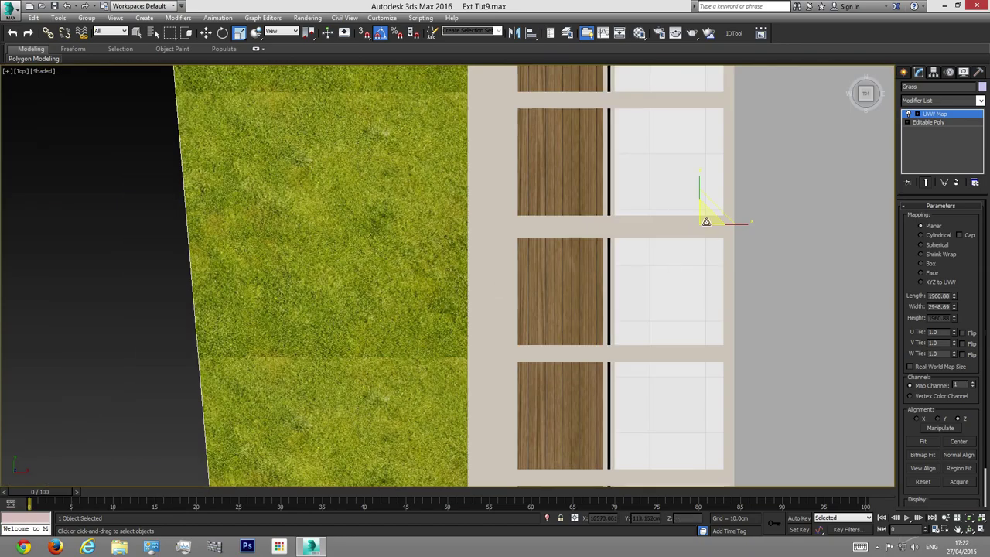
{"action": "mouse_move", "coordinate": [705, 220]}
{"action": "left_mouse_down"}
{"action": "mouse_move", "coordinate": [707, 210]}
{"action": "mouse_move", "coordinate": [707, 220]}
{"action": "left_mouse_up"}
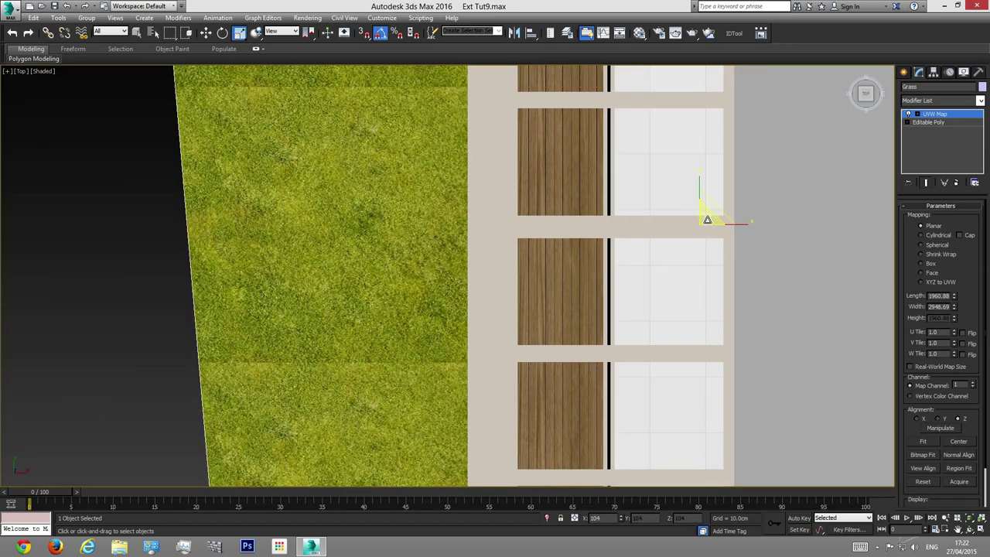
Step: Run a V-Ray test render of the tiled grass and deck from an angled perspective view
{"action": "key", "text": "p"}
{"action": "left_click", "coordinate": [973, 531]}
{"action": "left_click_drag", "start_coordinate": [425, 279], "coordinate": [420, 310]}
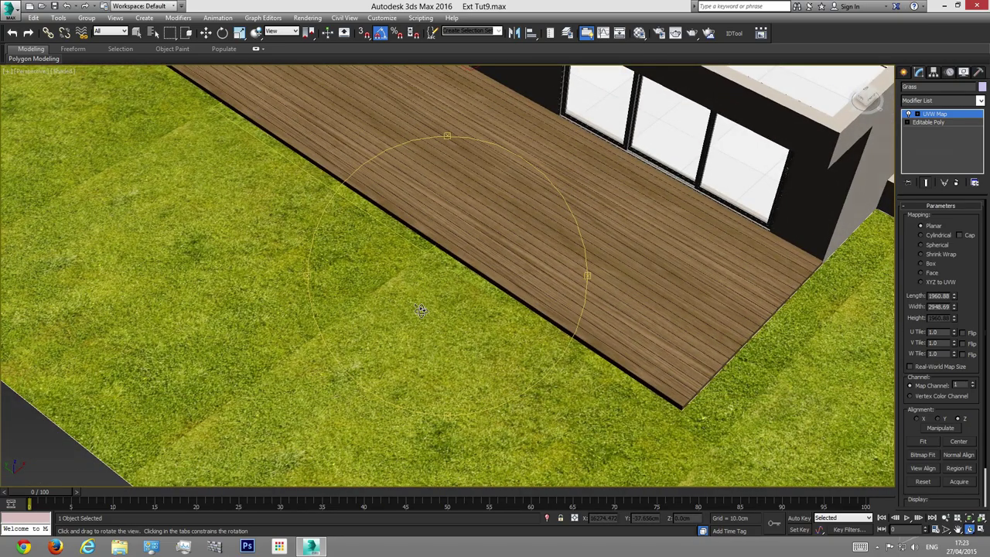
{"action": "key", "text": "shift+q"}
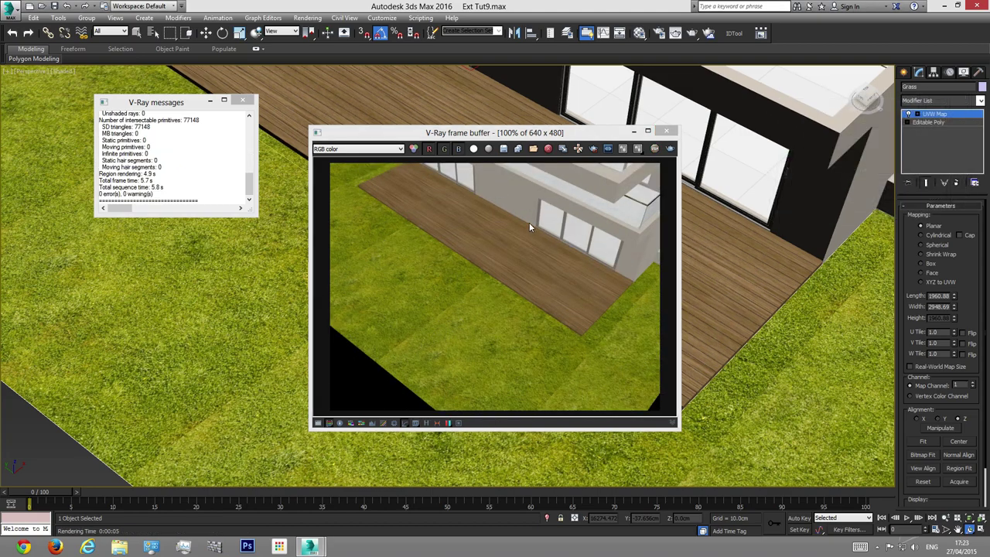
{"action": "left_click", "coordinate": [294, 258]}
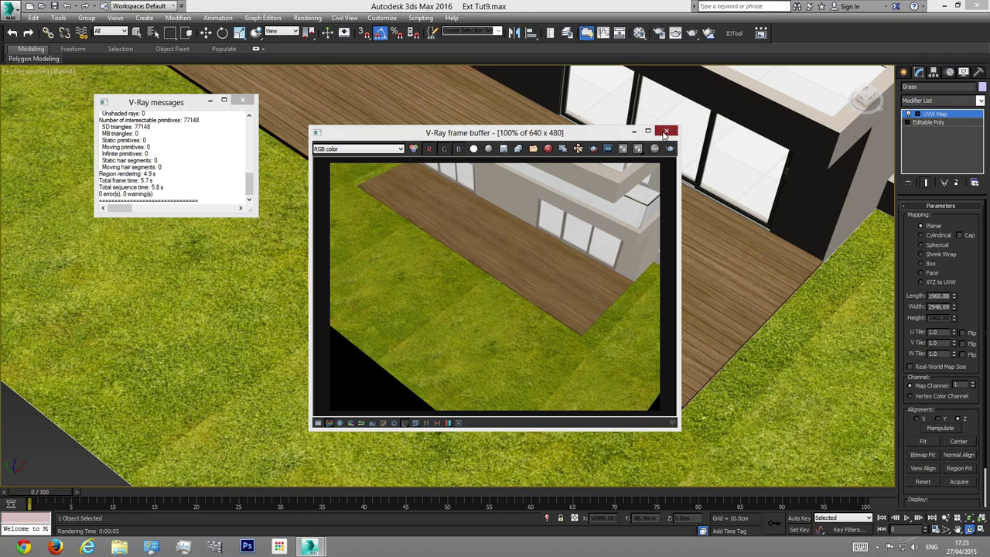
Step: Render a closer, lower view of the grass in front of the deck, and close the frame buffer and V-Ray messages
{"action": "scroll", "coordinate": [393, 296], "scroll_direction": "up", "scroll_amount": 4}
{"action": "scroll", "coordinate": [394, 295], "scroll_direction": "up", "scroll_amount": 5}
{"action": "scroll", "coordinate": [397, 294], "scroll_direction": "down", "scroll_amount": 4}
{"action": "middle_click_drag", "start_coordinate": [414, 294], "coordinate": [454, 264], "text": "alt"}
{"action": "key", "text": "shift+q"}
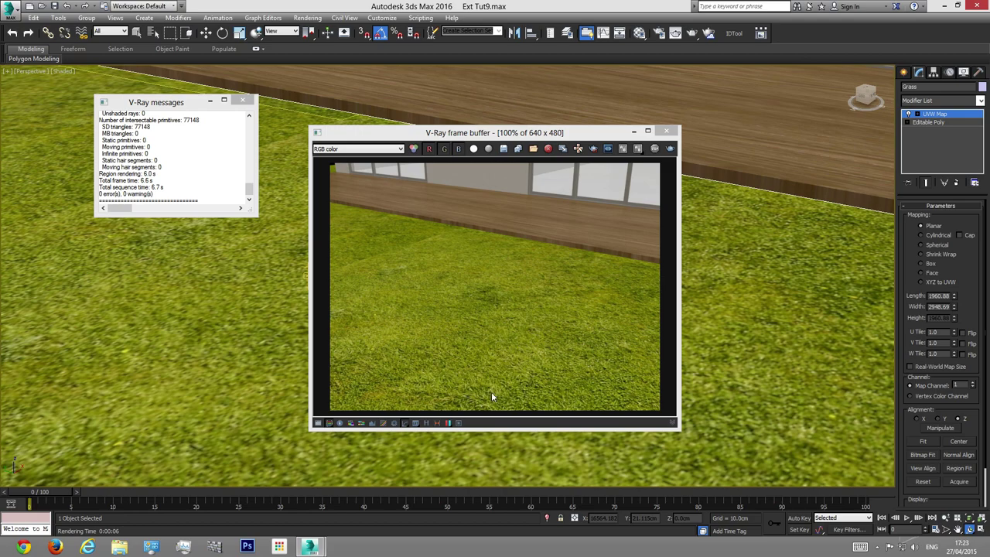
{"action": "left_click", "coordinate": [669, 132]}
{"action": "middle_click_drag", "start_coordinate": [629, 183], "coordinate": [471, 323], "text": "alt"}
{"action": "scroll", "coordinate": [405, 333], "scroll_direction": "up", "scroll_amount": 5}
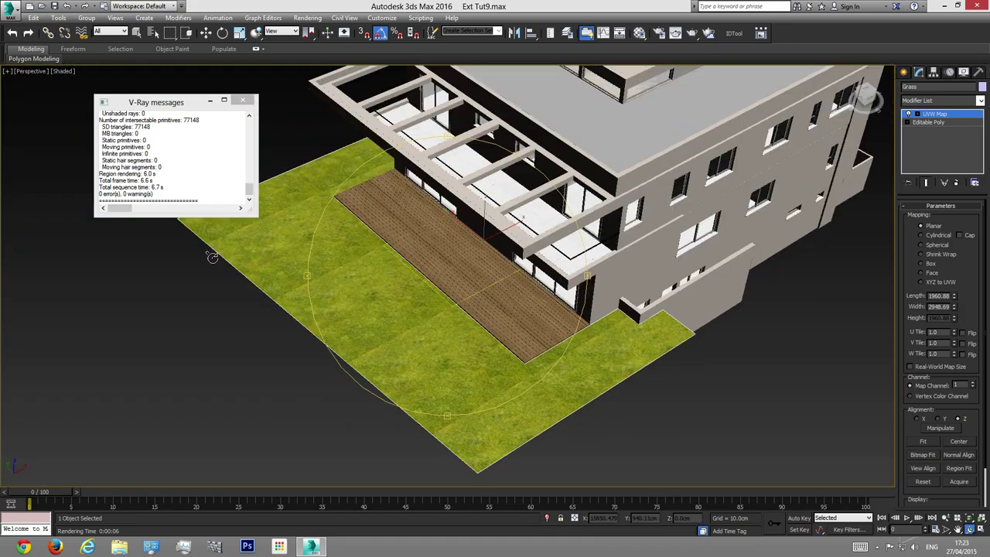
{"action": "left_click", "coordinate": [243, 101]}
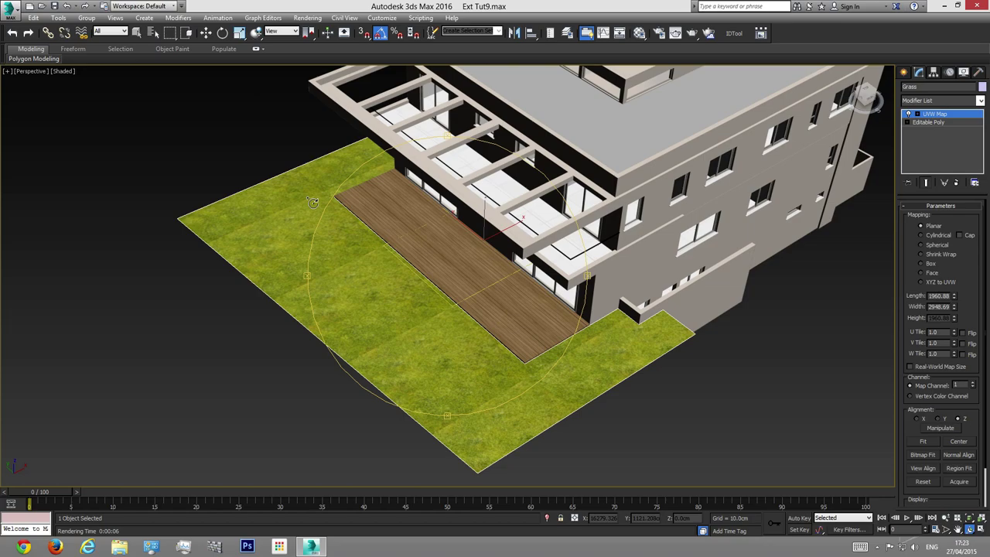
Step: Switch to Photoshop and open Grass0052_5_M.jpg from the desktop
{"action": "left_click", "coordinate": [247, 546]}
{"action": "left_click", "coordinate": [535, 293]}
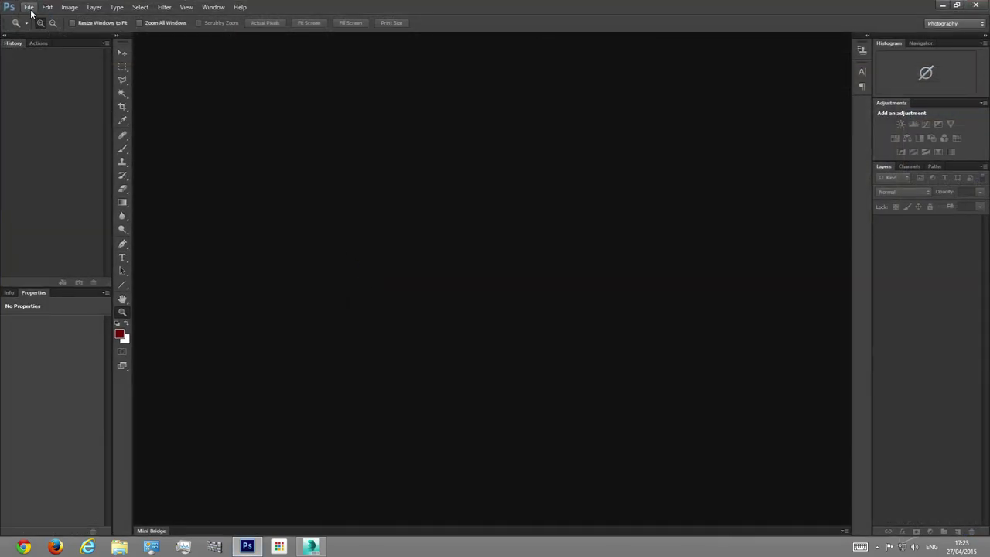
{"action": "left_click", "coordinate": [28, 7]}
{"action": "left_click", "coordinate": [41, 29]}
{"action": "left_click", "coordinate": [495, 123]}
{"action": "left_click", "coordinate": [438, 143]}
{"action": "left_click_drag", "start_coordinate": [632, 326], "coordinate": [627, 300]}
{"action": "double_click", "coordinate": [468, 267]}
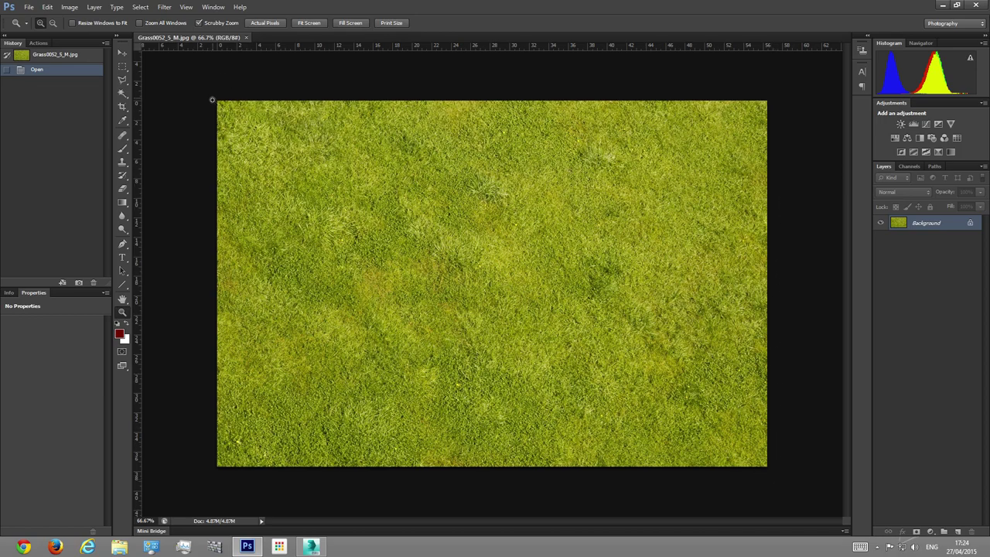
Step: Inspect the tiling seams on the grass up close in 3ds Max, and return to Photoshop
{"action": "left_click", "coordinate": [311, 546]}
{"action": "scroll", "coordinate": [431, 344], "scroll_direction": "up", "scroll_amount": 4}
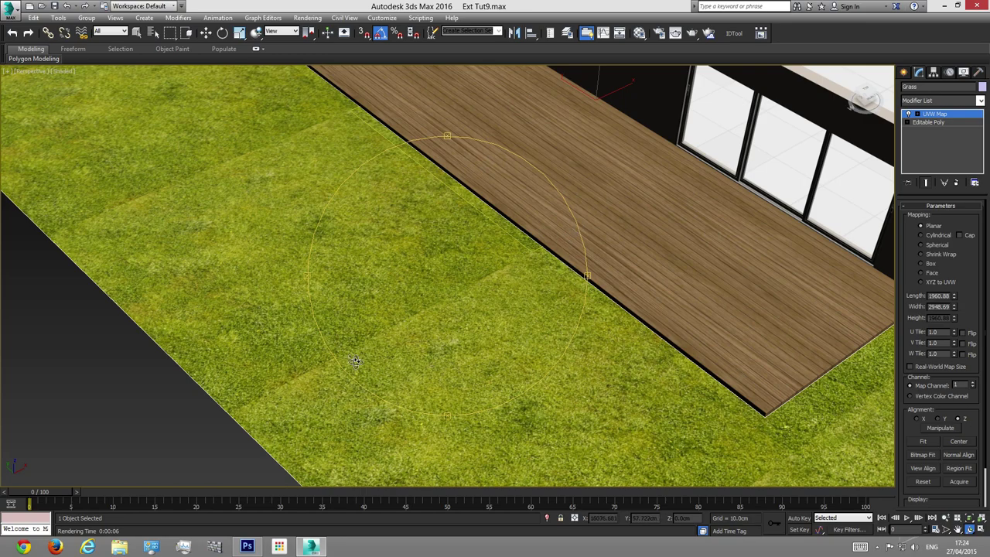
{"action": "left_click", "coordinate": [247, 547]}
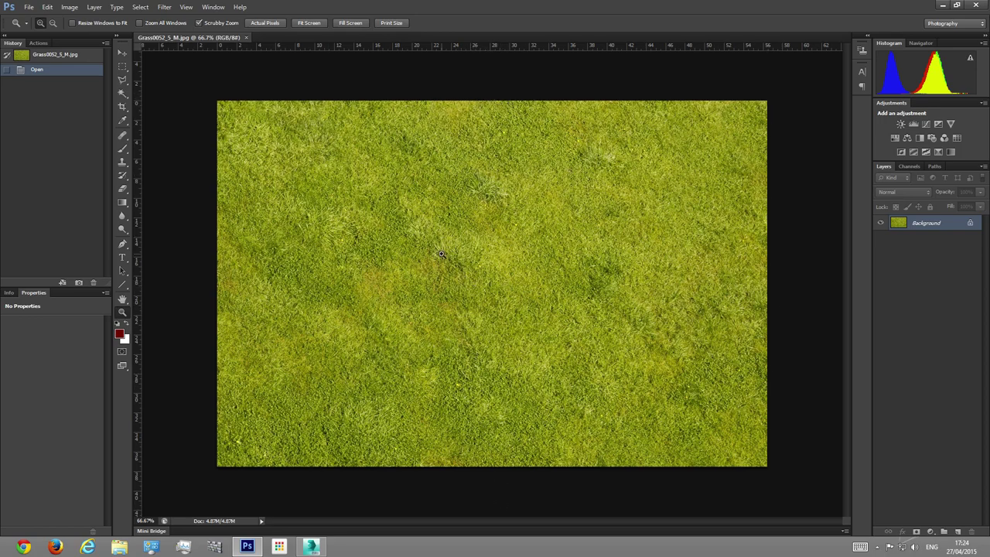
Step: Apply the Offset filter to the grass image with +818 pixels horizontally, -544 pixels vertically, and Wrap Around
{"action": "left_click", "coordinate": [165, 7]}
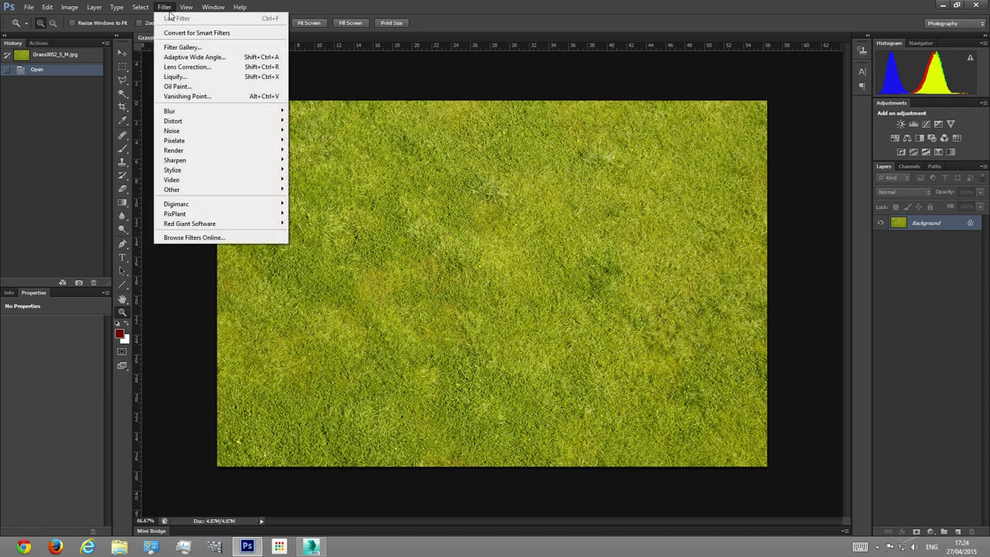
{"action": "mouse_move", "coordinate": [193, 192]}
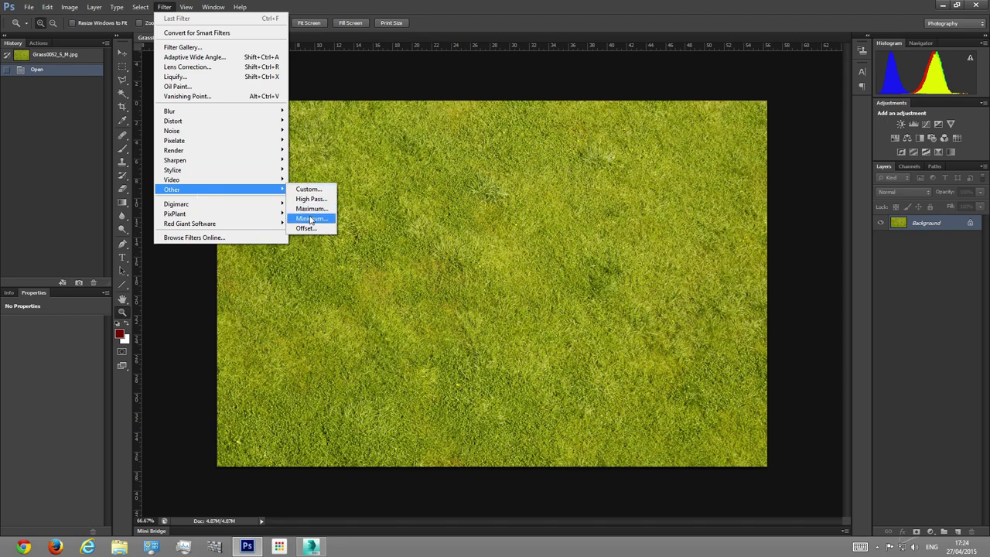
{"action": "left_click", "coordinate": [305, 229]}
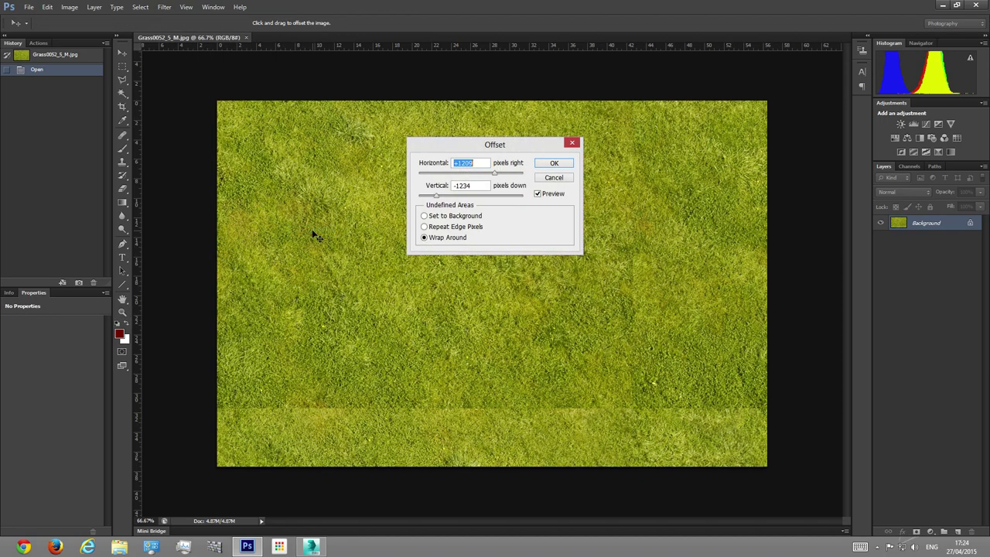
{"action": "mouse_move", "coordinate": [496, 177]}
{"action": "left_mouse_down"}
{"action": "mouse_move", "coordinate": [474, 176]}
{"action": "mouse_move", "coordinate": [486, 177]}
{"action": "left_mouse_up"}
{"action": "left_click_drag", "start_coordinate": [495, 147], "coordinate": [641, 155]}
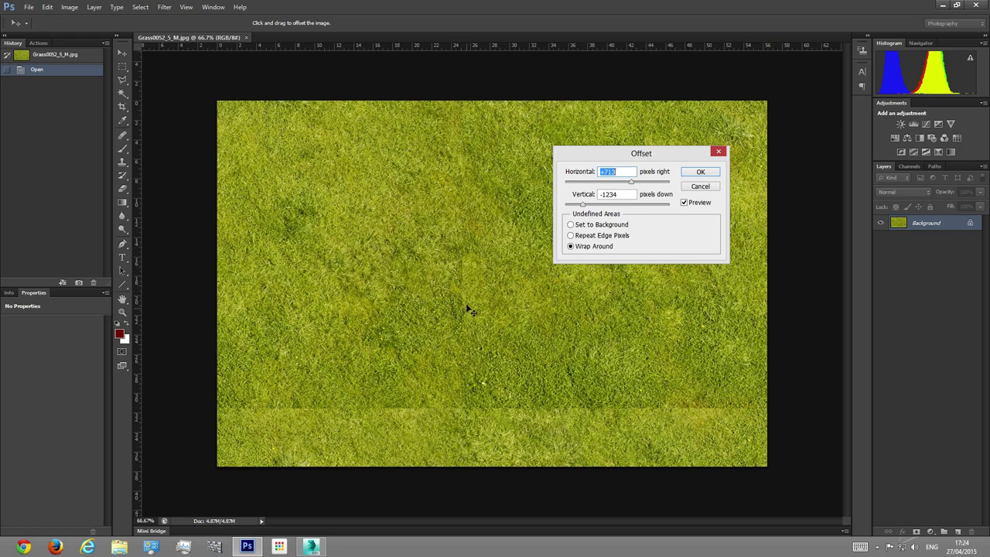
{"action": "left_click_drag", "start_coordinate": [632, 184], "coordinate": [632, 187]}
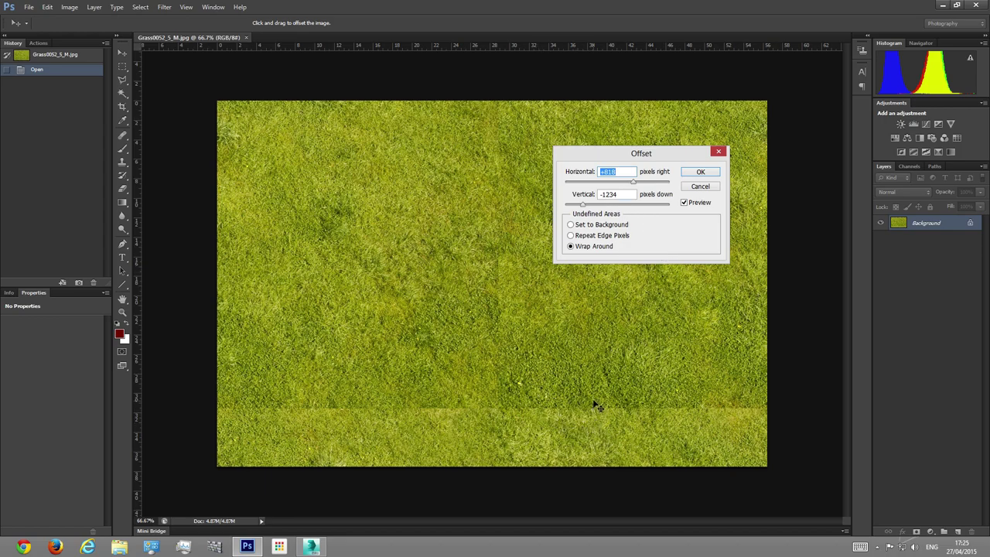
{"action": "left_click_drag", "start_coordinate": [581, 205], "coordinate": [602, 209]}
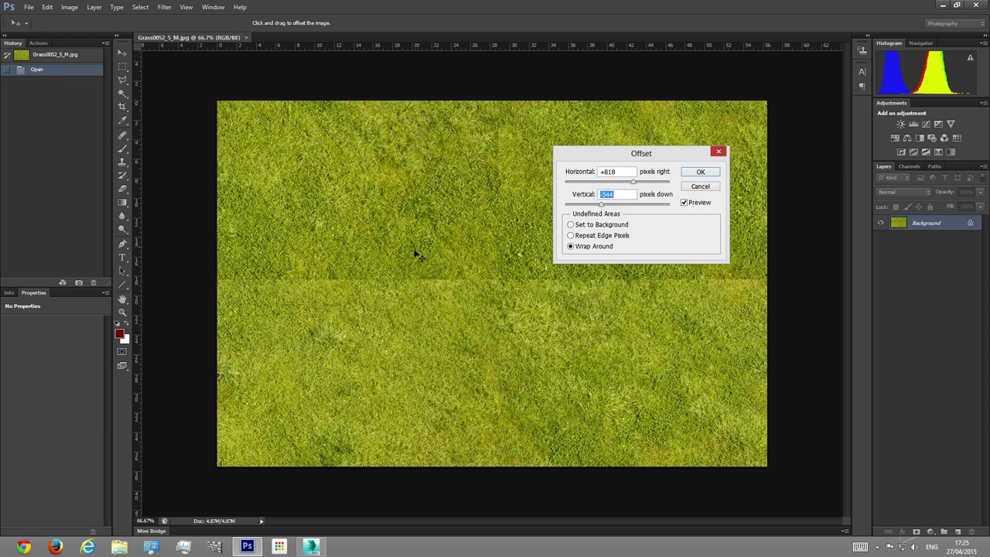
{"action": "left_click", "coordinate": [699, 172]}
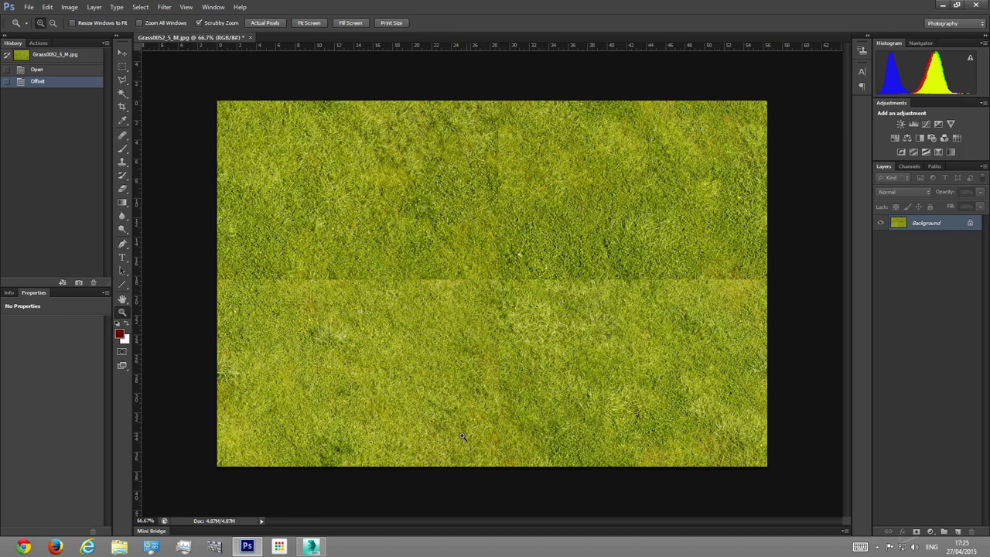
Step: Compare the seams in the offset image with the tiled garden in 3ds Max, and return to Photoshop
{"action": "left_click", "coordinate": [121, 52]}
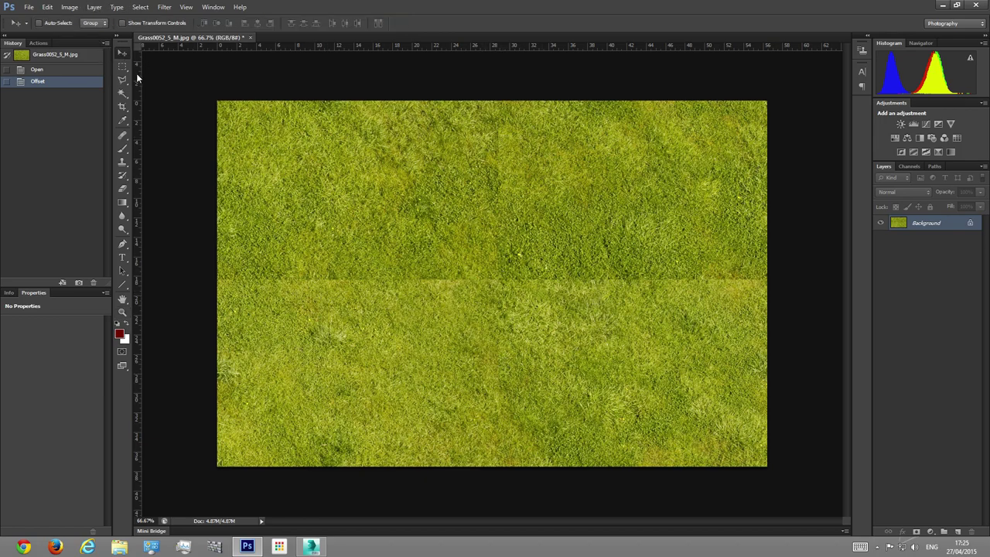
{"action": "left_click", "coordinate": [310, 547]}
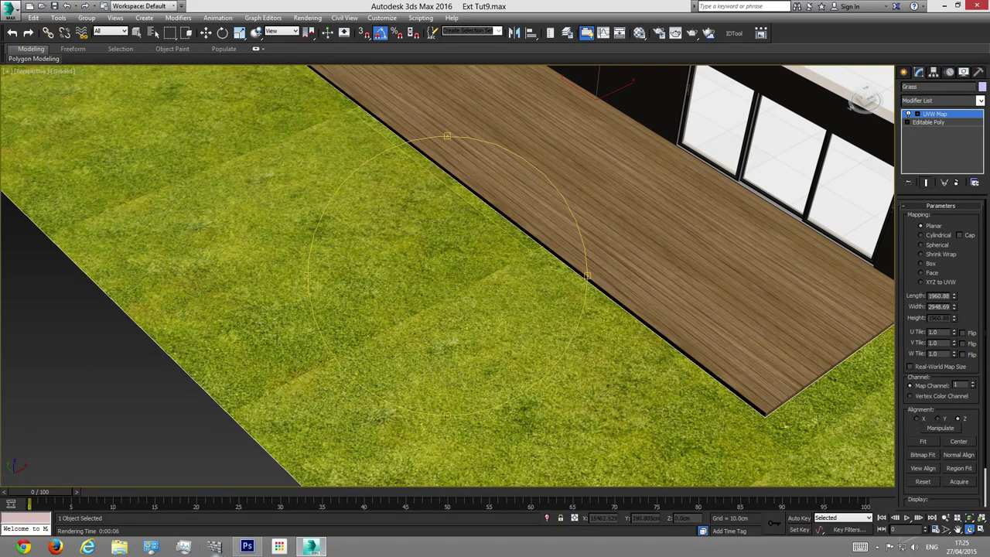
{"action": "left_click", "coordinate": [247, 547]}
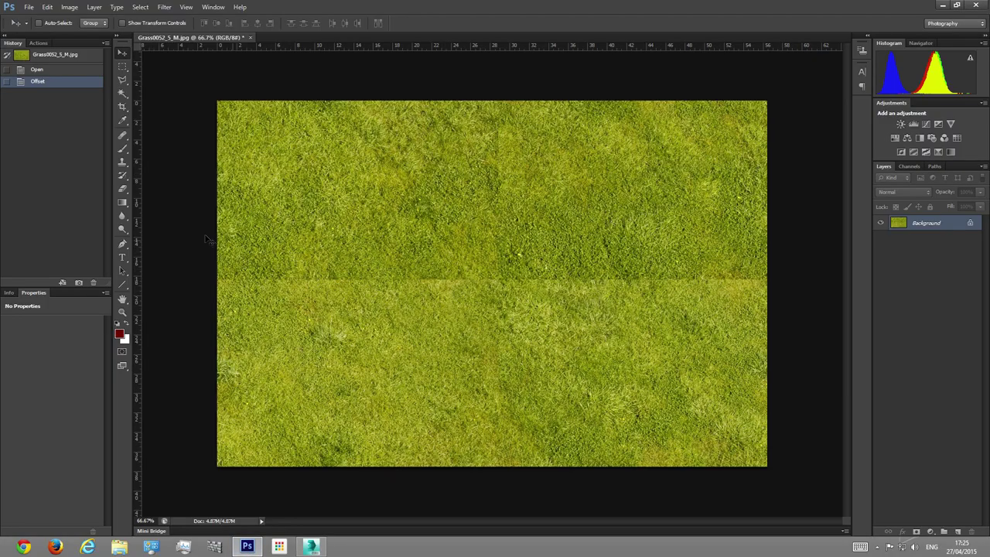
Step: Heal the horizontal seam across the full width of the offset grass image using an enlarged Healing Brush with 0% hardness
{"action": "left_click", "coordinate": [123, 136]}
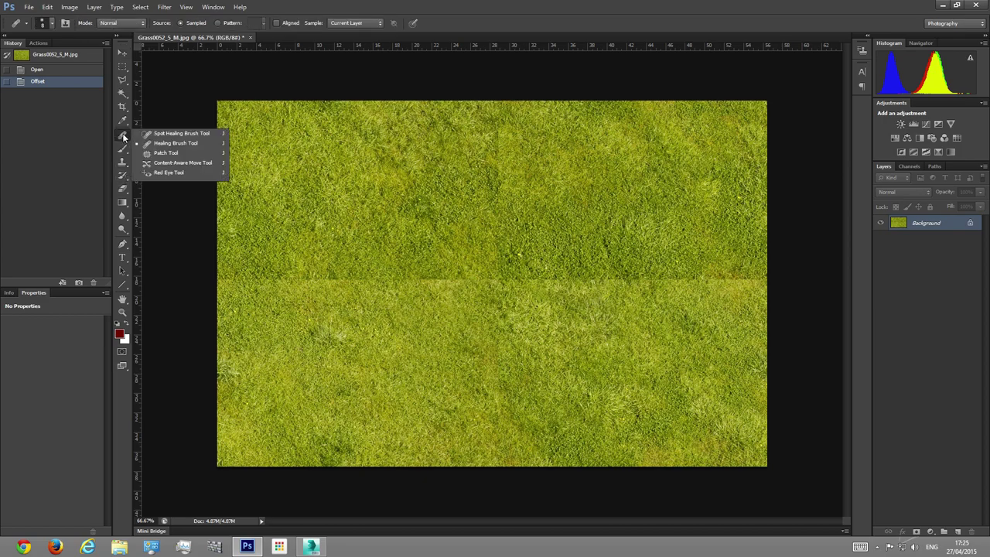
{"action": "left_click", "coordinate": [174, 144]}
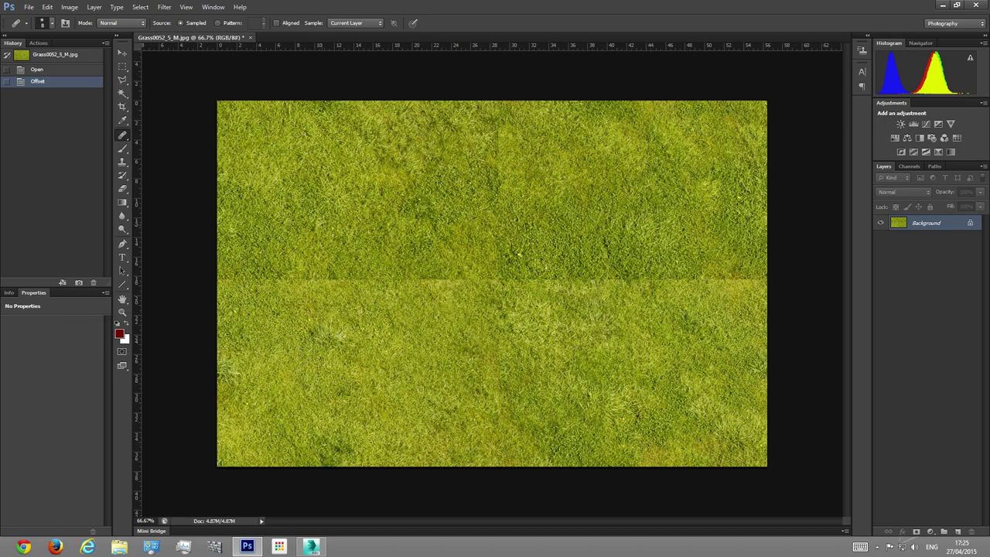
{"action": "left_click", "coordinate": [52, 23]}
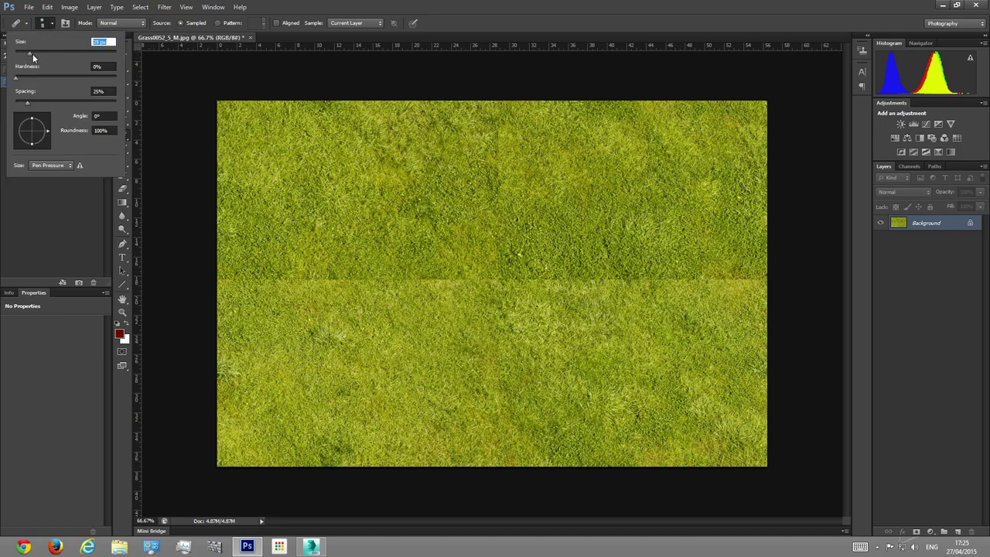
{"action": "left_click_drag", "start_coordinate": [67, 54], "coordinate": [85, 54]}
{"action": "key", "text": "Return"}
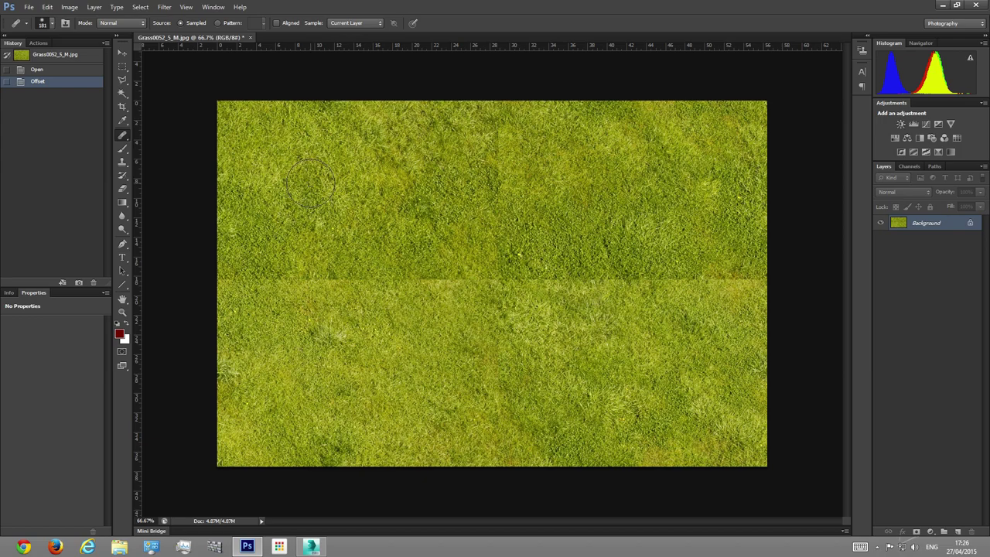
{"action": "mouse_move", "coordinate": [254, 284]}
{"action": "left_mouse_down"}
{"action": "mouse_move", "coordinate": [365, 274]}
{"action": "mouse_move", "coordinate": [374, 284]}
{"action": "mouse_move", "coordinate": [671, 280]}
{"action": "left_mouse_up"}
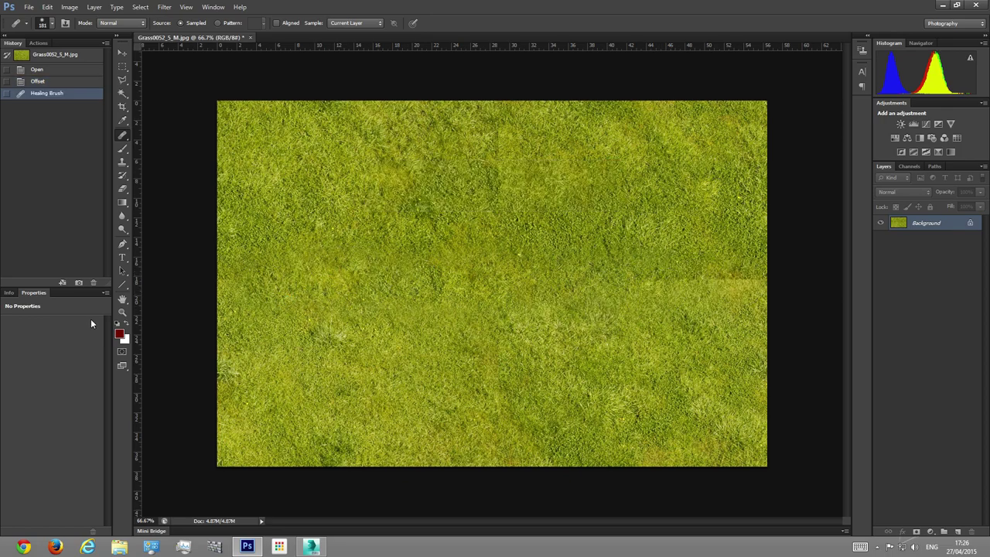
{"action": "left_click", "coordinate": [750, 283]}
{"action": "left_click", "coordinate": [236, 280]}
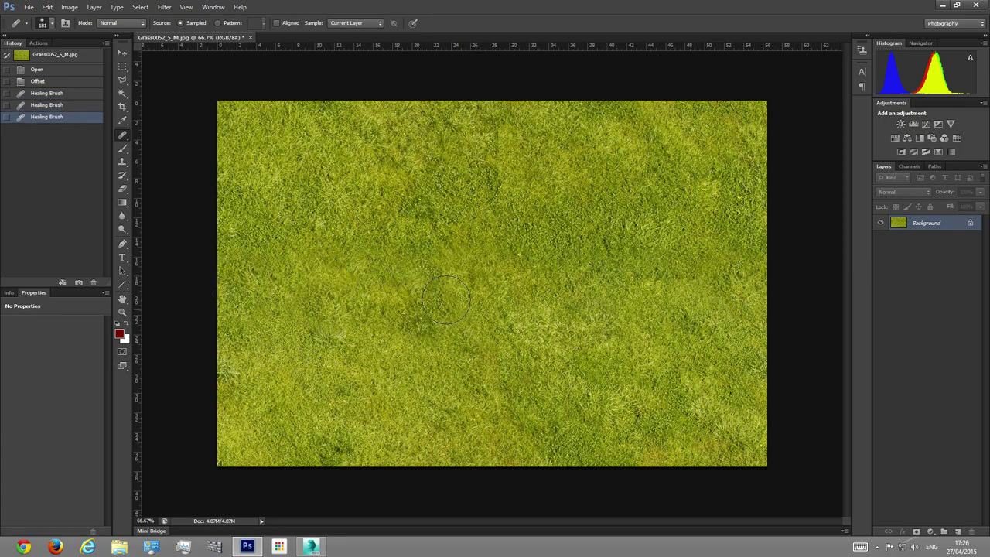
Step: Heal the vertical seam through the middle of the grass image and blend the noticeable patches around its centre with the Healing Brush
{"action": "left_click", "coordinate": [458, 259], "text": "alt"}
{"action": "left_click", "coordinate": [349, 294]}
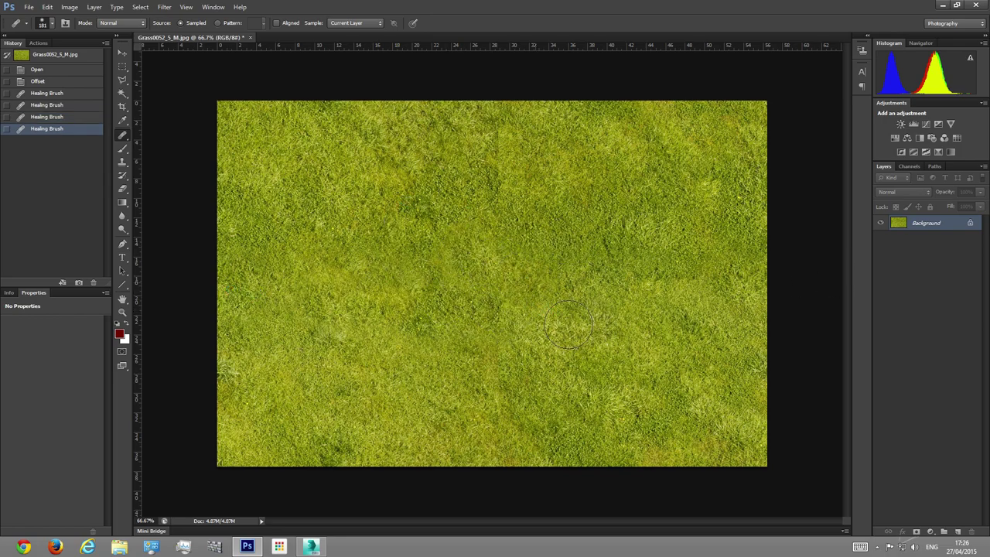
{"action": "left_click", "coordinate": [565, 271]}
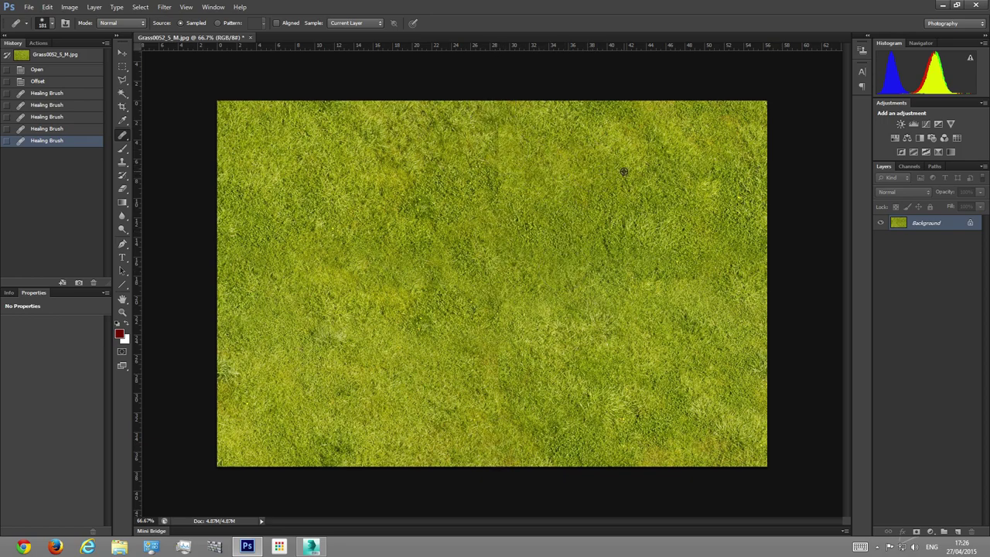
{"action": "left_click", "coordinate": [531, 300]}
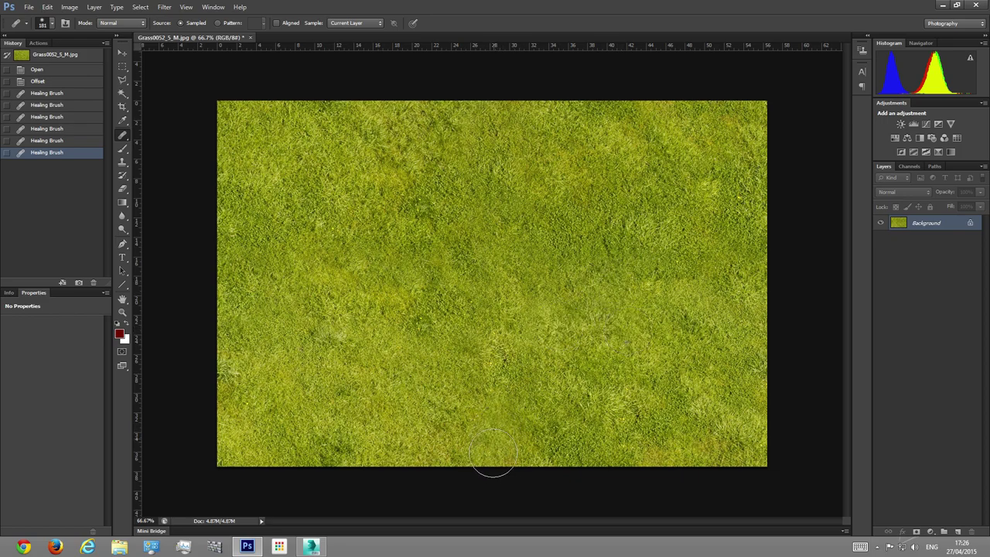
{"action": "left_click", "coordinate": [429, 304]}
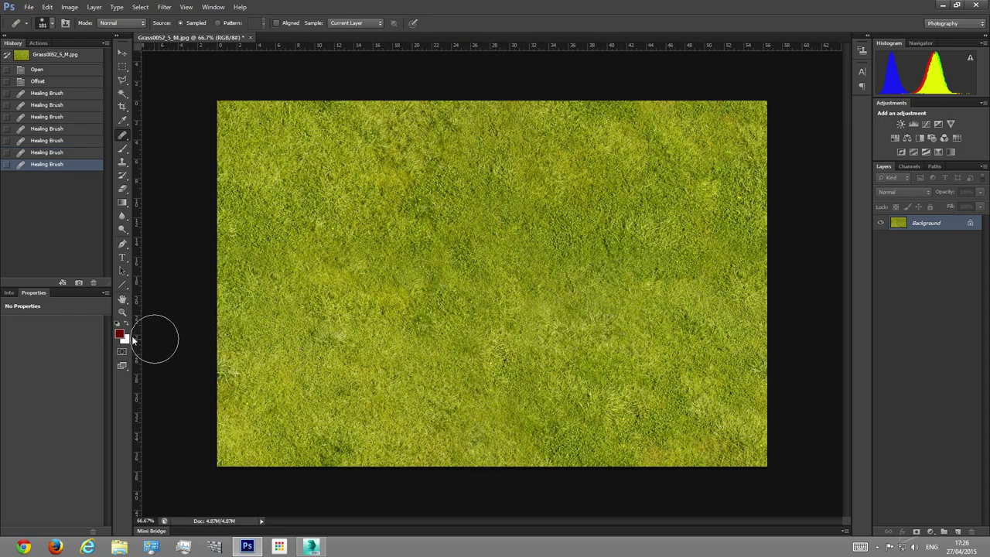
Step: Check the healed grass, and save it on the desktop as Grass0052_5_M-fixed.jpg, a progressive JPEG at maximum quality 12
{"action": "left_click", "coordinate": [121, 312]}
{"action": "left_click", "coordinate": [417, 282]}
{"action": "left_click", "coordinate": [520, 279], "text": "alt"}
{"action": "left_click", "coordinate": [561, 271], "text": "alt"}
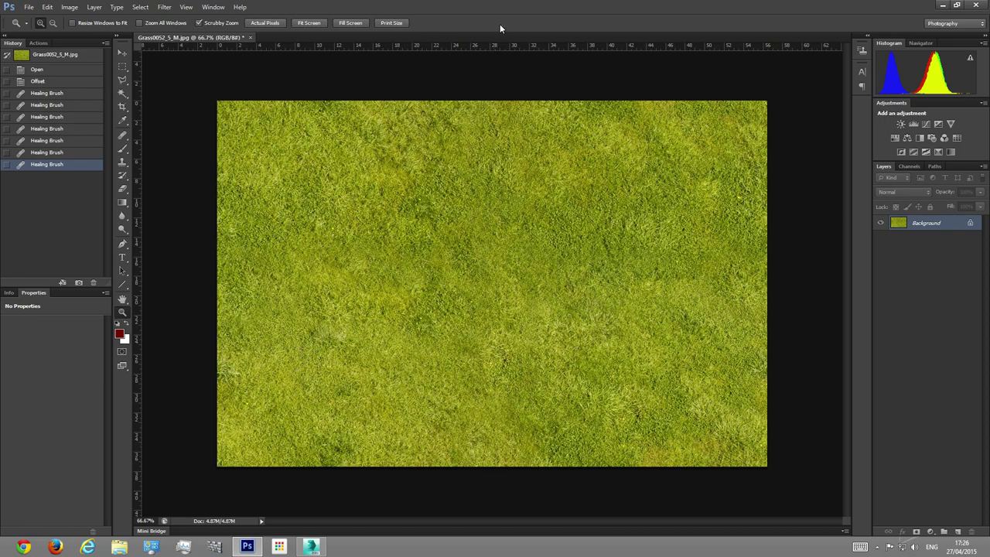
{"action": "left_click", "coordinate": [29, 7]}
{"action": "left_click", "coordinate": [64, 130]}
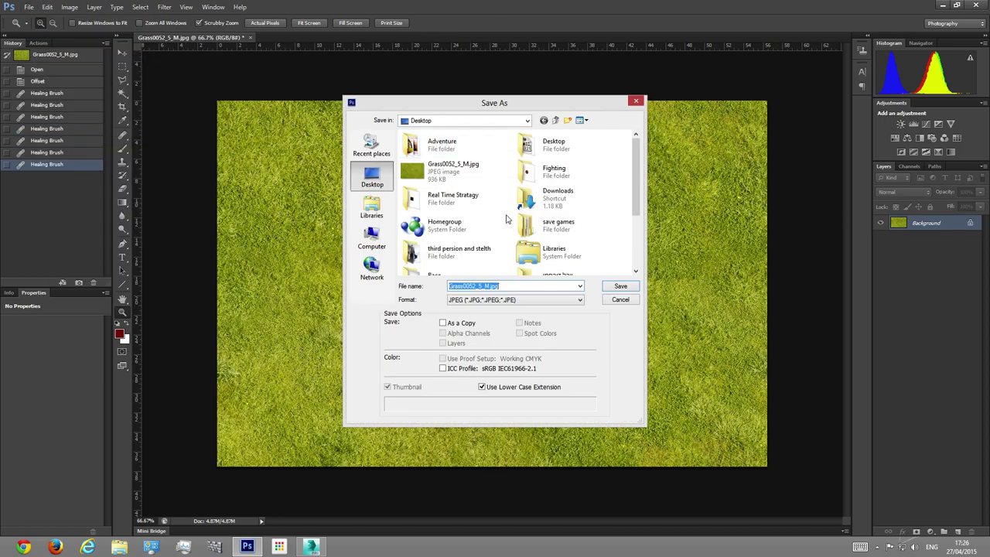
{"action": "left_click", "coordinate": [486, 286]}
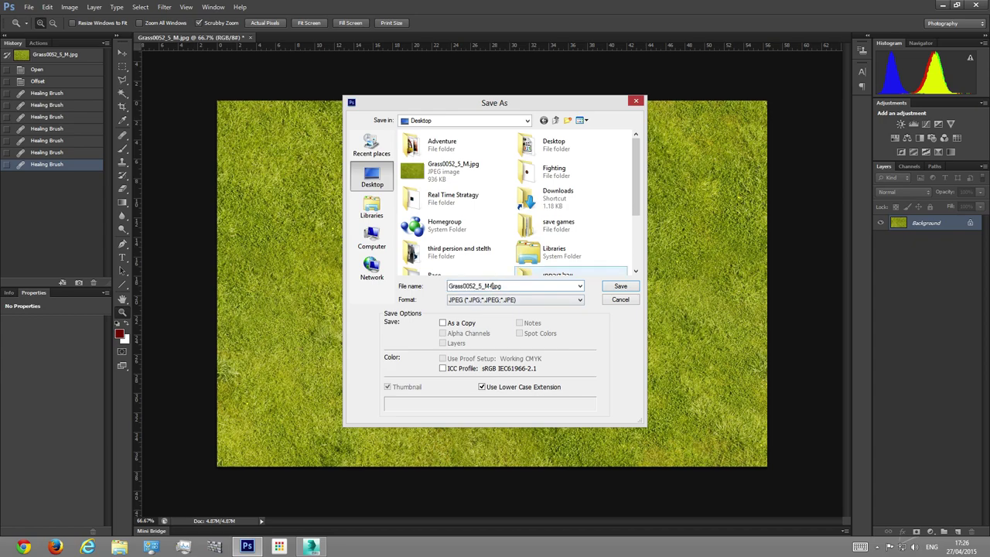
{"action": "type", "text": "-fixed"}
{"action": "key", "text": "Return"}
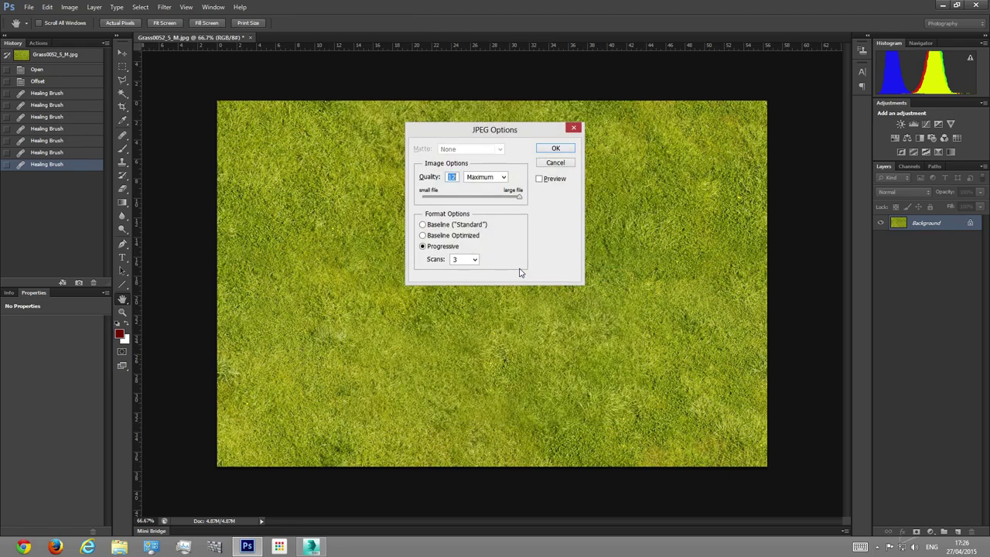
{"action": "left_click", "coordinate": [554, 147]}
{"action": "key", "text": "z"}
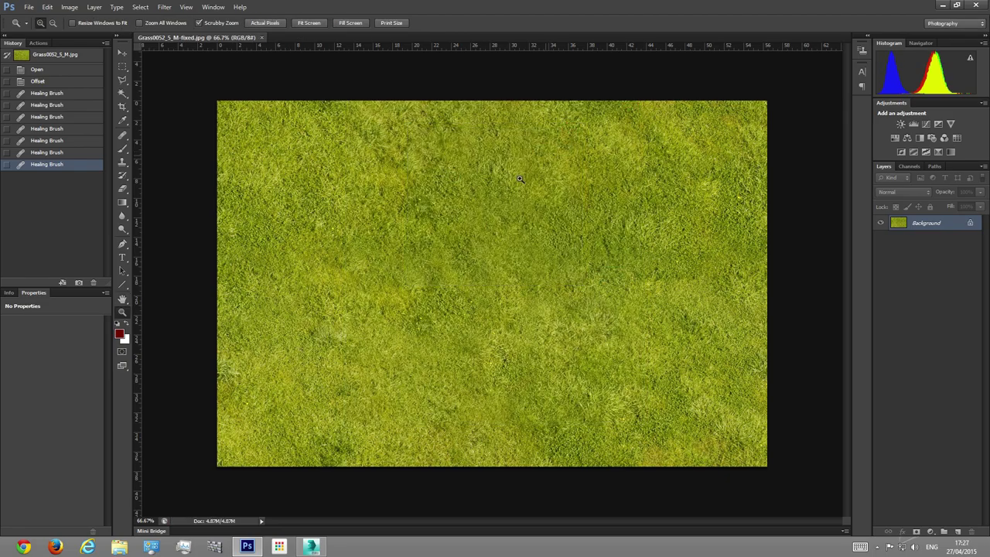
Step: Switch to 3ds Max and replace the Grass material's diffuse bitmap with Grass0052_5_M-fixed.jpg from the desktop
{"action": "left_click", "coordinate": [249, 545]}
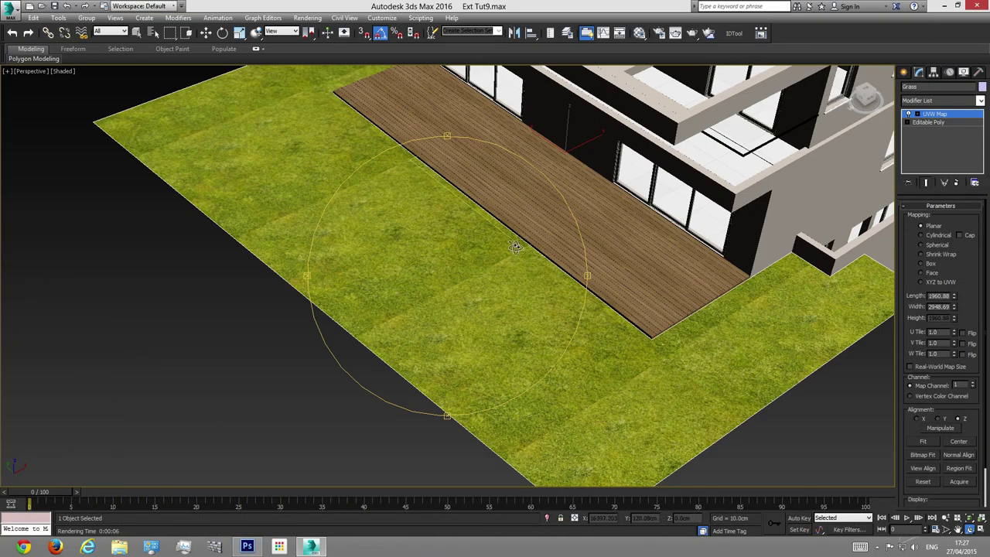
{"action": "left_click", "coordinate": [638, 33]}
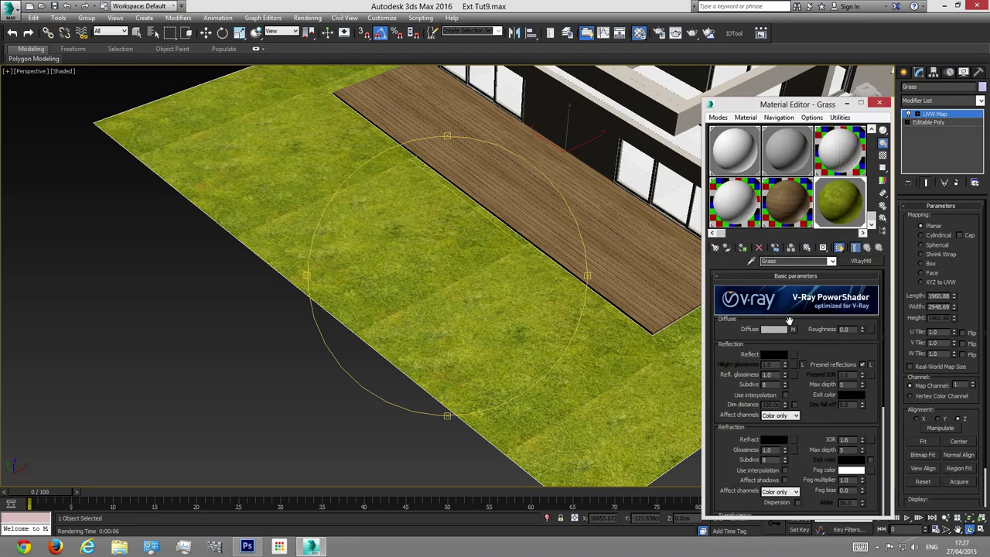
{"action": "left_click", "coordinate": [792, 330]}
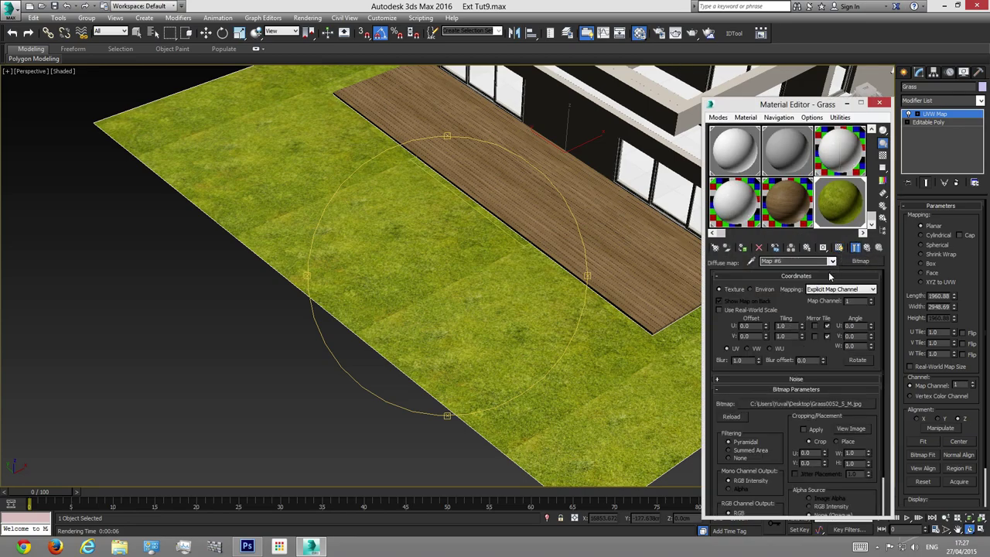
{"action": "left_click", "coordinate": [775, 405]}
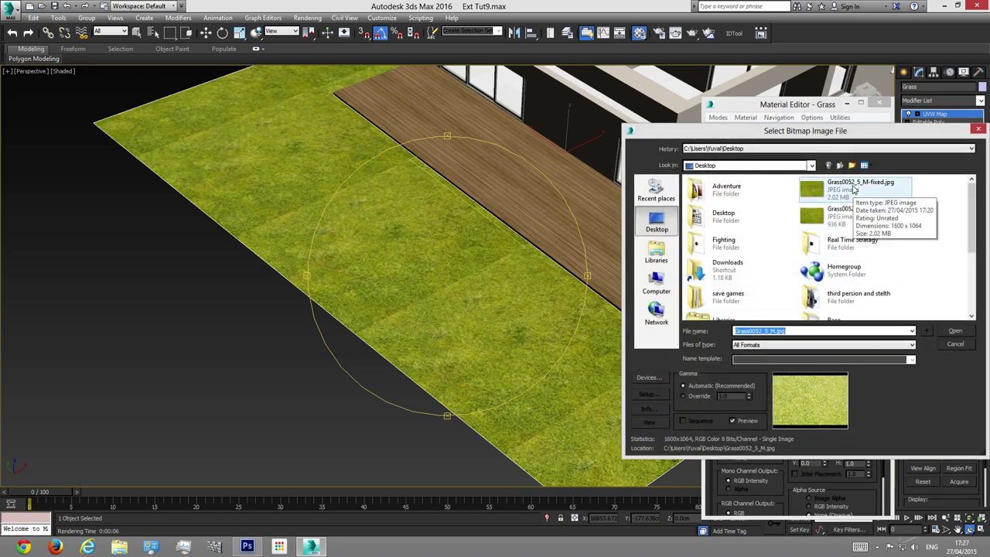
{"action": "double_click", "coordinate": [847, 188]}
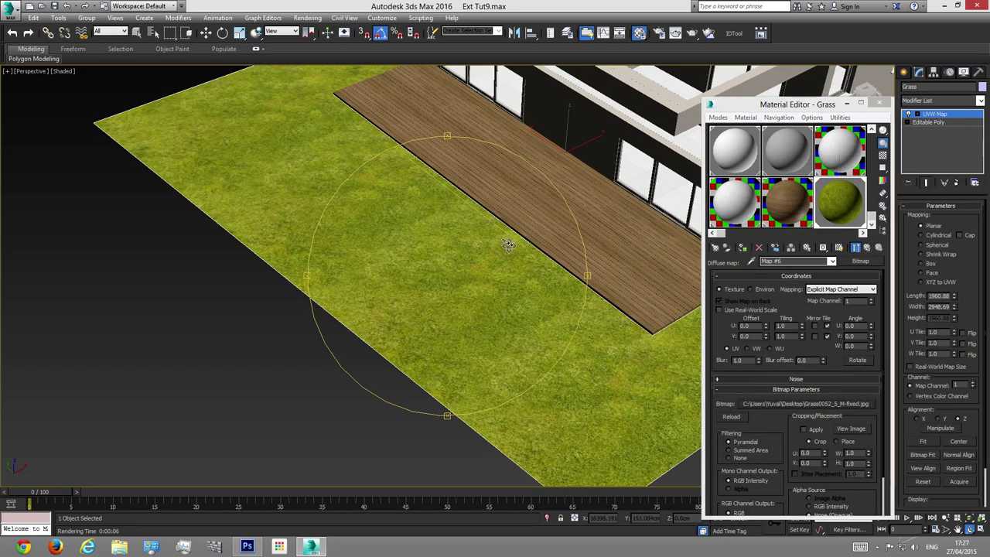
Step: Inspect the retextured lawn beside the wooden deck up close, and render a V-Ray test image of it
{"action": "scroll", "coordinate": [331, 248], "scroll_direction": "up", "scroll_amount": 6}
{"action": "scroll", "coordinate": [475, 165], "scroll_direction": "down", "scroll_amount": 4}
{"action": "left_click_drag", "start_coordinate": [475, 165], "coordinate": [438, 293]}
{"action": "scroll", "coordinate": [448, 310], "scroll_direction": "up", "scroll_amount": 5}
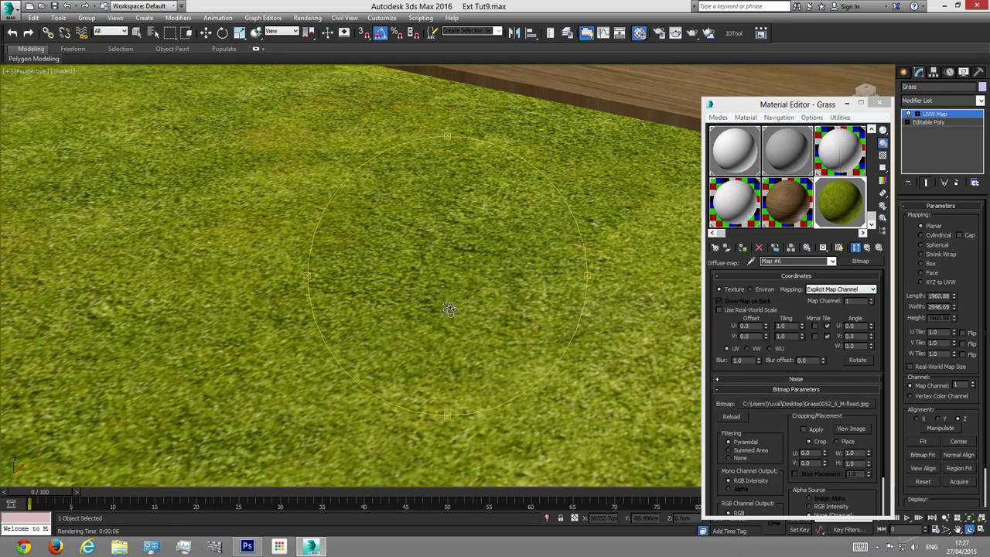
{"action": "key", "text": "shift+q"}
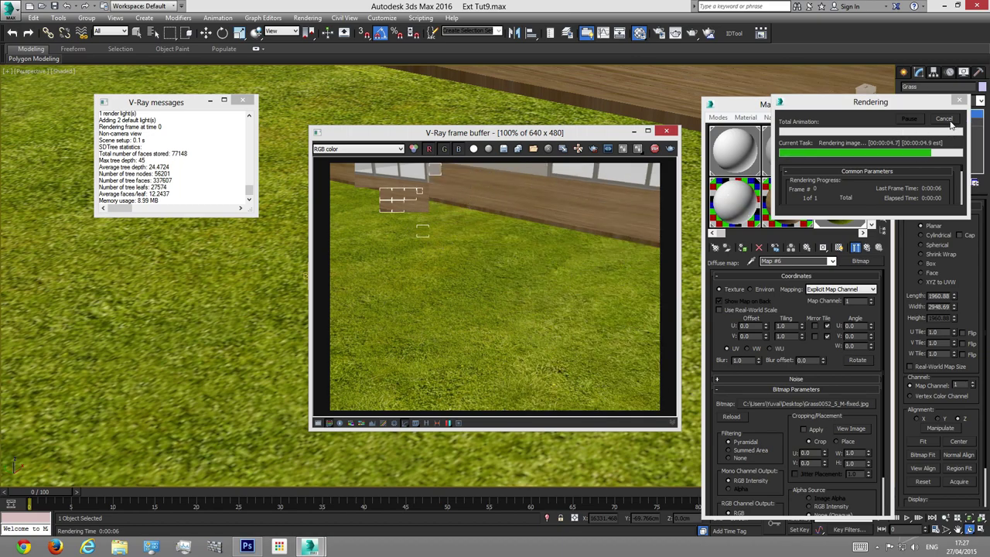
{"action": "left_click", "coordinate": [669, 134]}
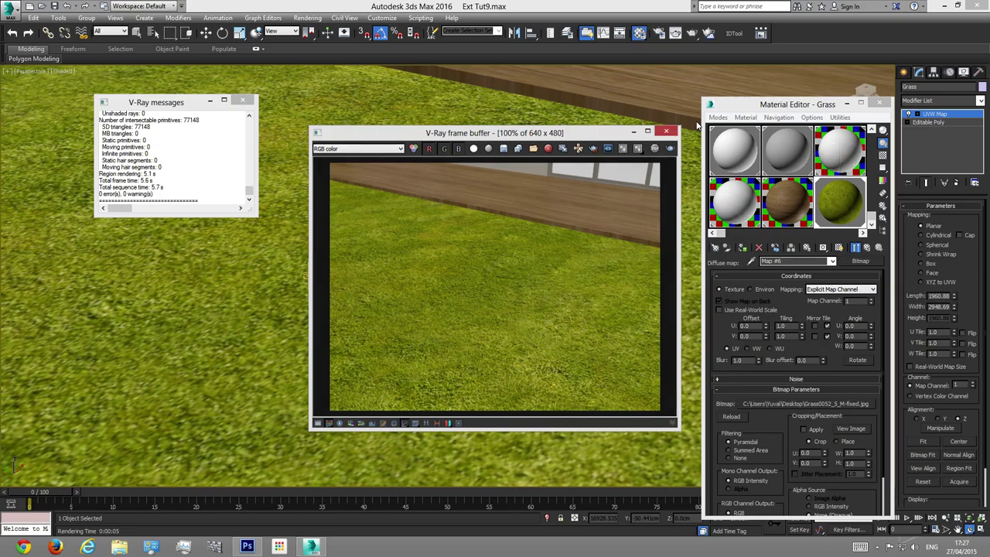
Step: Render the garden from farther away, and examine the grass around its outer corner for remaining seams
{"action": "scroll", "coordinate": [474, 247], "scroll_direction": "down", "scroll_amount": 6}
{"action": "mouse_move", "coordinate": [462, 282]}
{"action": "middle_mouse_down", "text": "alt"}
{"action": "mouse_move", "coordinate": [474, 269]}
{"action": "mouse_move", "coordinate": [454, 309]}
{"action": "mouse_move", "coordinate": [446, 296]}
{"action": "mouse_move", "coordinate": [476, 276]}
{"action": "mouse_move", "coordinate": [467, 265]}
{"action": "middle_mouse_up", "text": "alt"}
{"action": "key", "text": "shift+q"}
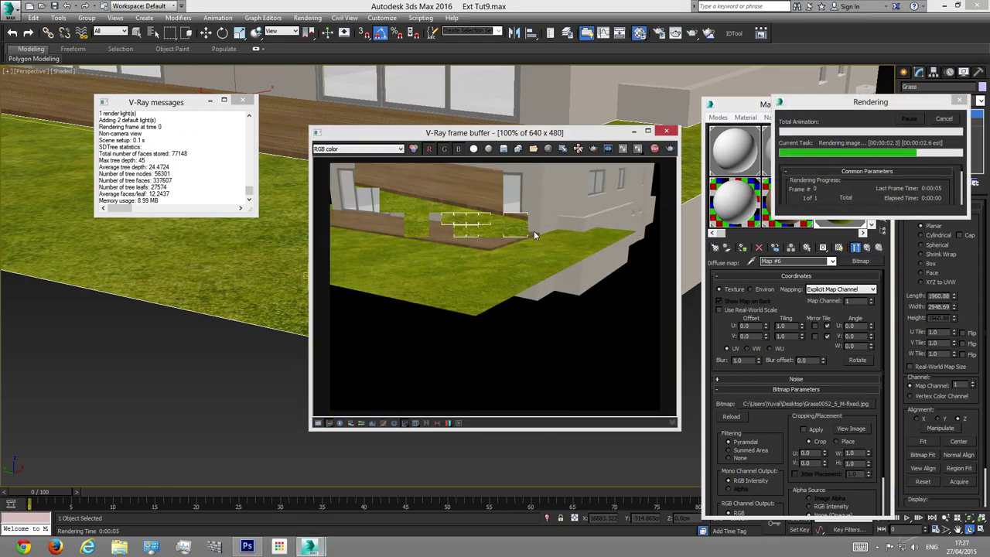
{"action": "left_click", "coordinate": [666, 130]}
{"action": "scroll", "coordinate": [444, 300], "scroll_direction": "up", "scroll_amount": 5}
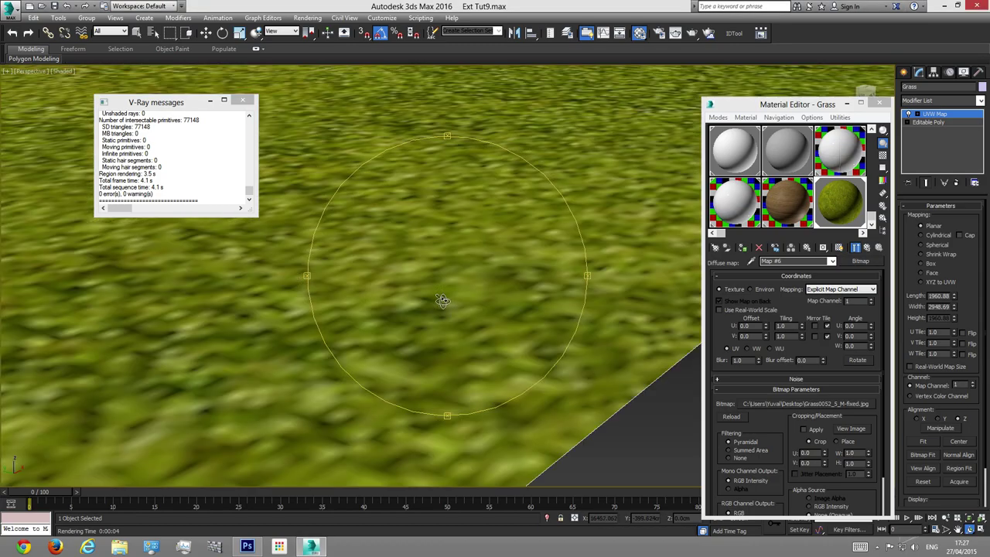
{"action": "scroll", "coordinate": [456, 284], "scroll_direction": "down", "scroll_amount": 3}
{"action": "left_click", "coordinate": [944, 516]}
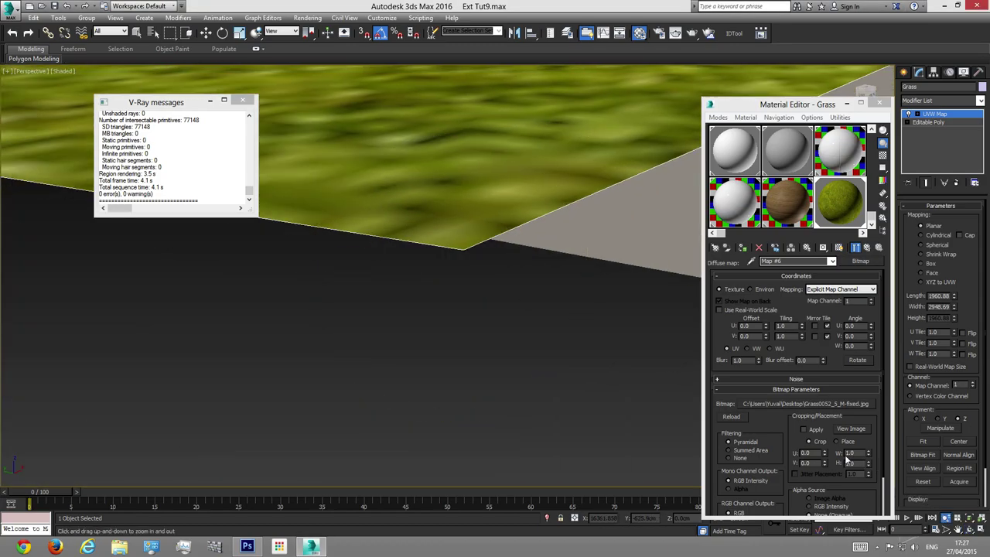
{"action": "scroll", "coordinate": [471, 223], "scroll_direction": "down", "scroll_amount": 3}
{"action": "scroll", "coordinate": [467, 224], "scroll_direction": "down", "scroll_amount": 3}
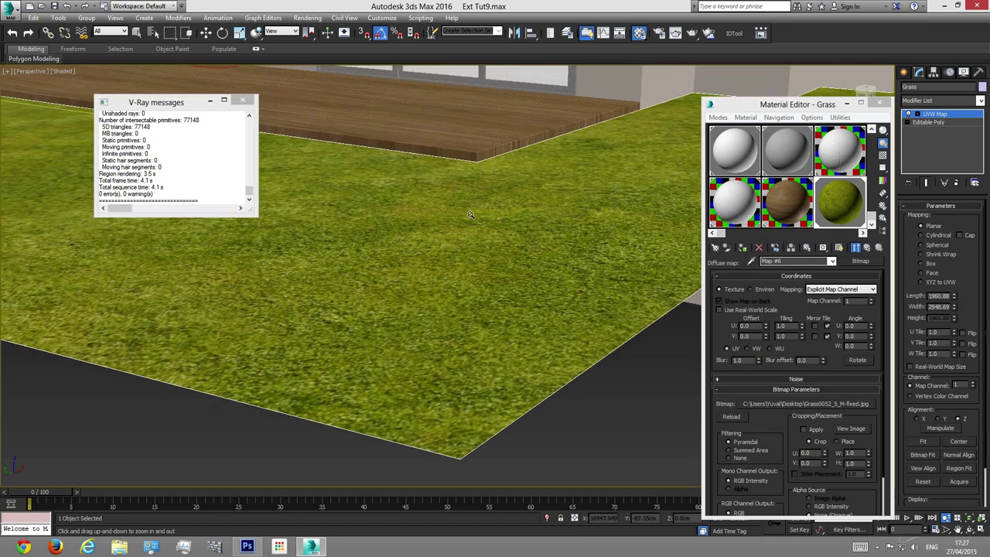
{"action": "scroll", "coordinate": [464, 216], "scroll_direction": "down", "scroll_amount": 4}
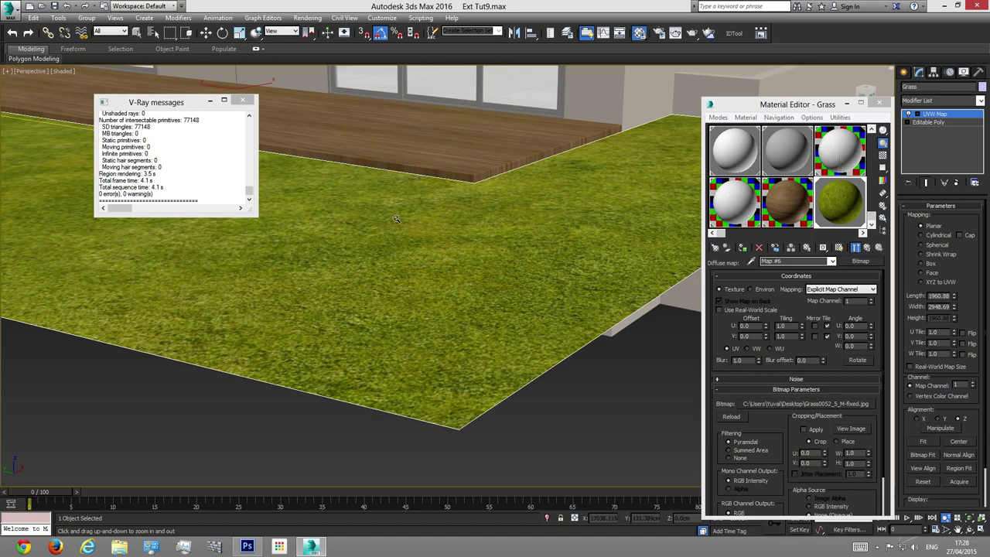
Step: Switch to Photoshop and examine the grass blades in the fixed image up close before fitting the image to the screen
{"action": "left_click", "coordinate": [247, 546]}
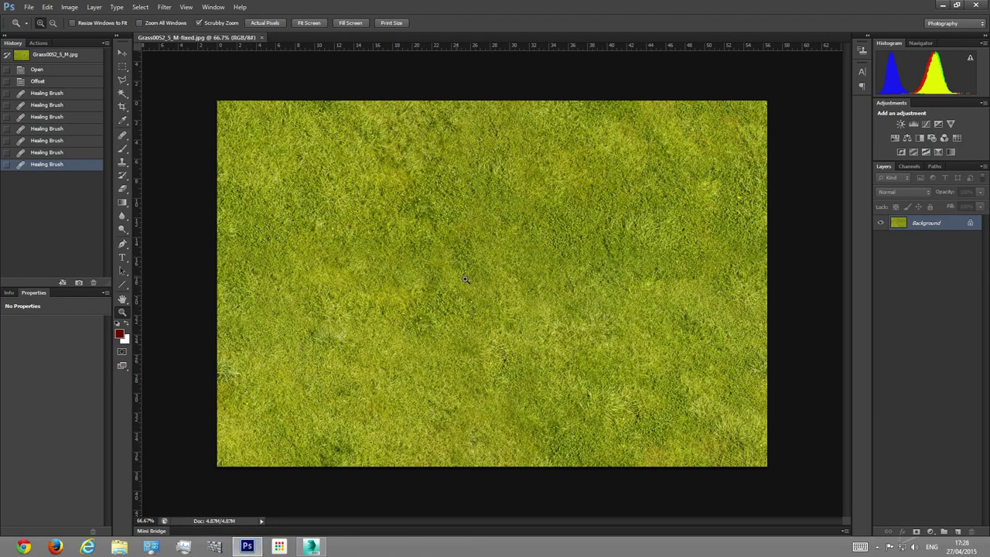
{"action": "left_click", "coordinate": [379, 208]}
{"action": "left_click", "coordinate": [379, 208]}
{"action": "left_click", "coordinate": [379, 208]}
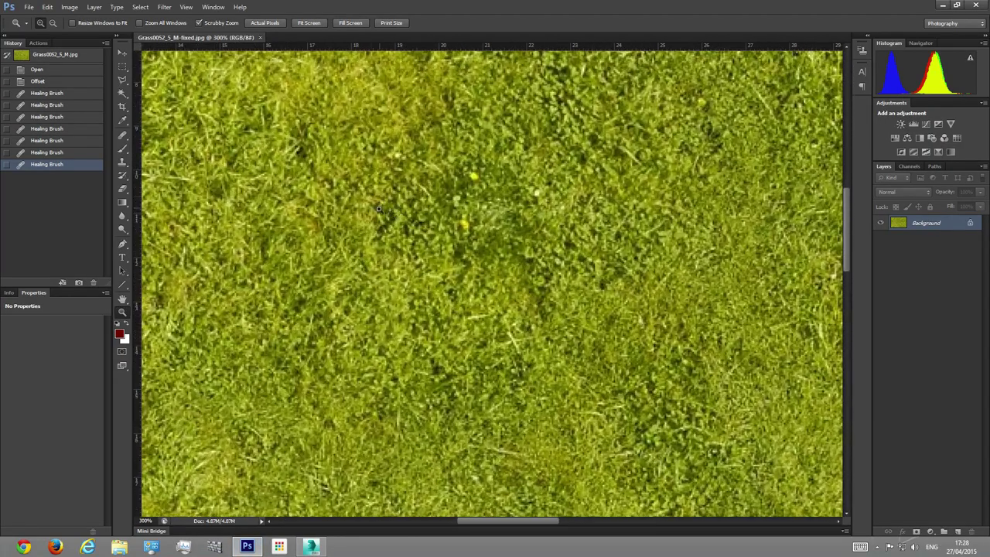
{"action": "left_click", "coordinate": [487, 177], "text": "alt"}
{"action": "left_click", "coordinate": [489, 192], "text": "alt"}
{"action": "left_click", "coordinate": [489, 191], "text": "alt"}
{"action": "right_click", "coordinate": [484, 191]}
{"action": "left_click", "coordinate": [510, 197]}
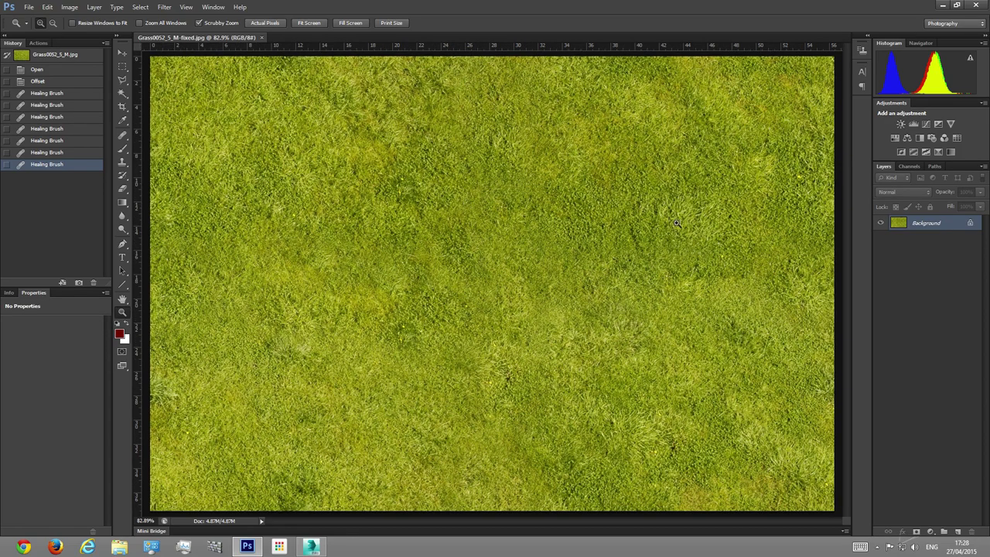
Step: Convert the fixed grass image to black and white with the Default preset, and examine its light and dark details up close
{"action": "left_click", "coordinate": [70, 8]}
{"action": "mouse_move", "coordinate": [85, 35]}
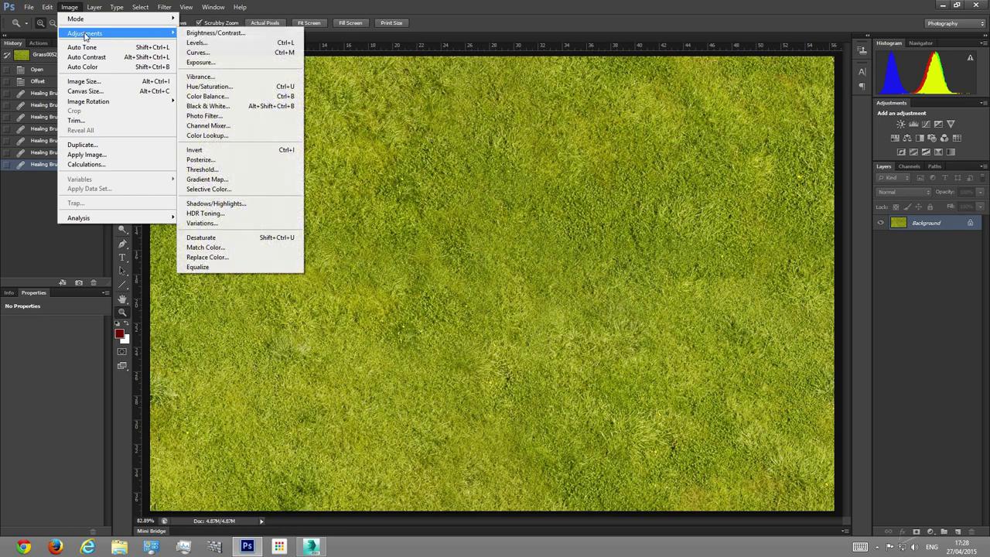
{"action": "left_click", "coordinate": [229, 106]}
{"action": "left_click", "coordinate": [804, 128]}
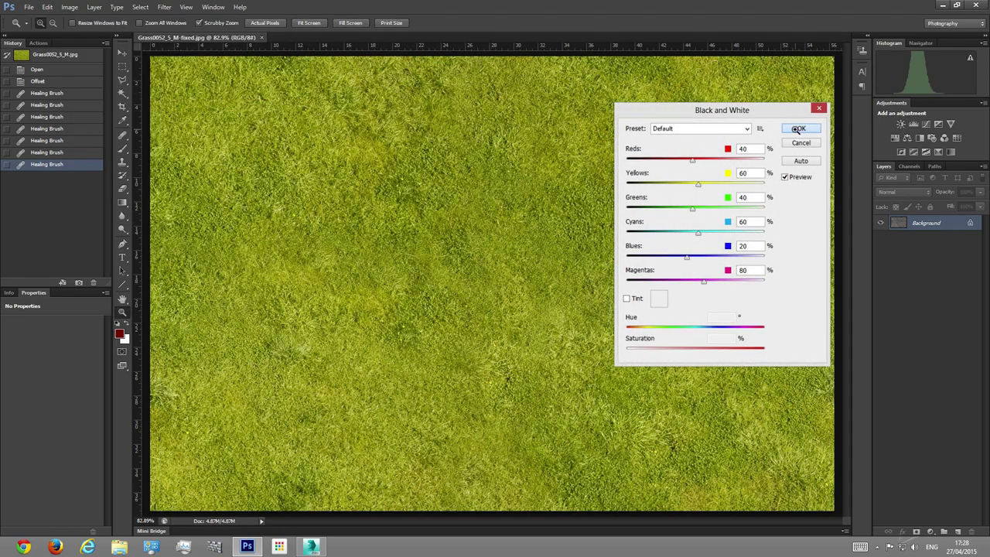
{"action": "left_click", "coordinate": [439, 287], "text": "alt"}
{"action": "left_click", "coordinate": [428, 245]}
{"action": "left_click", "coordinate": [390, 244]}
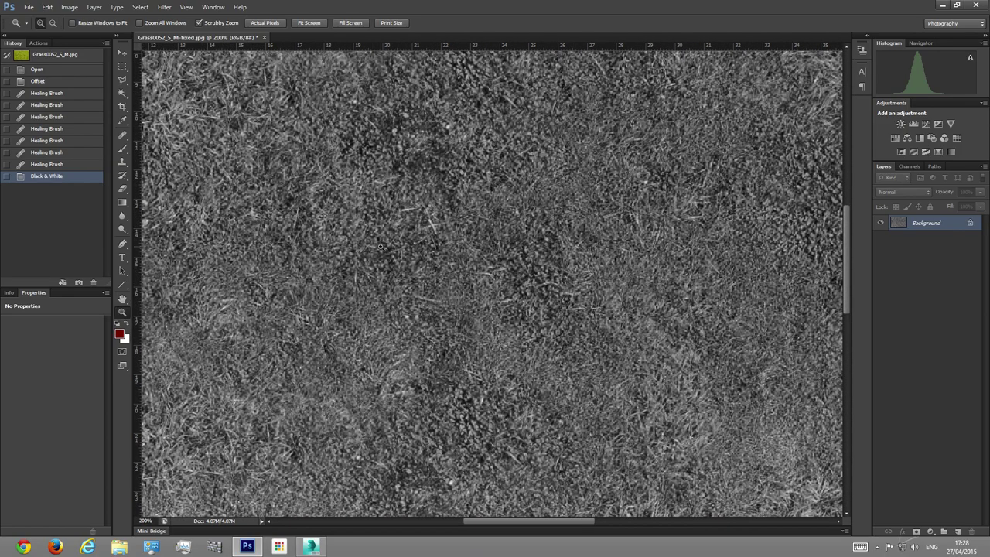
{"action": "left_click", "coordinate": [379, 245]}
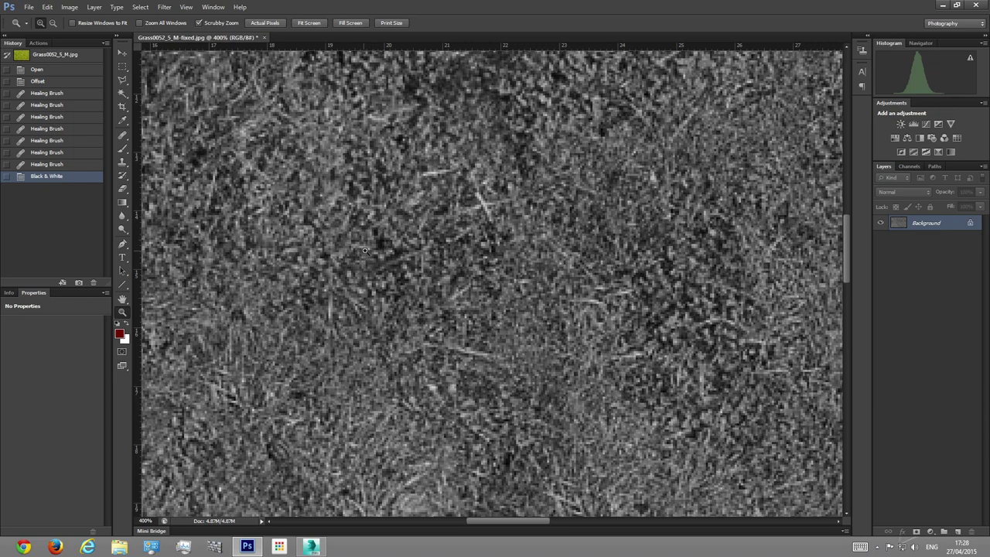
Step: Increase the black-and-white grass image's contrast with Levels, setting input levels to black 53, midtone 0.61 and white 145
{"action": "right_click", "coordinate": [399, 200]}
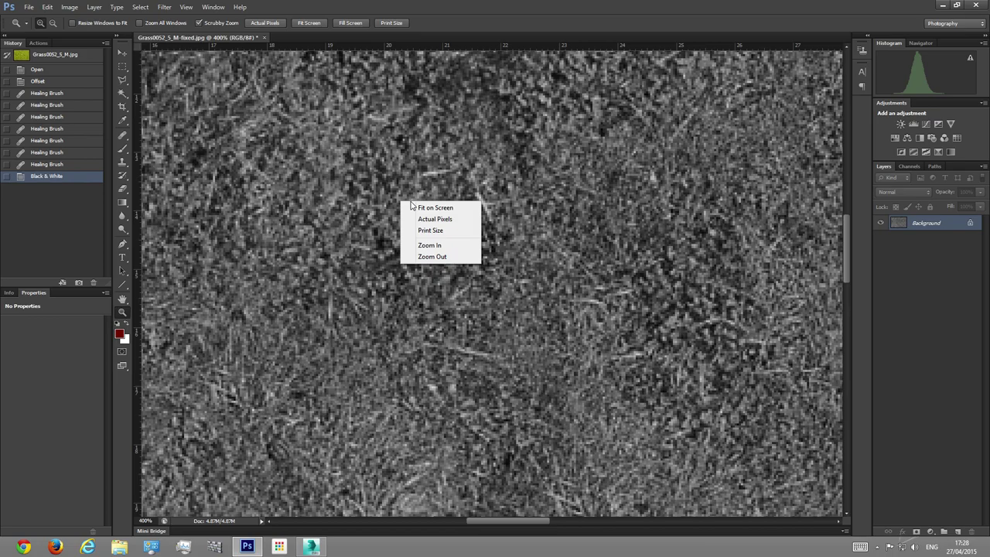
{"action": "left_click", "coordinate": [421, 206]}
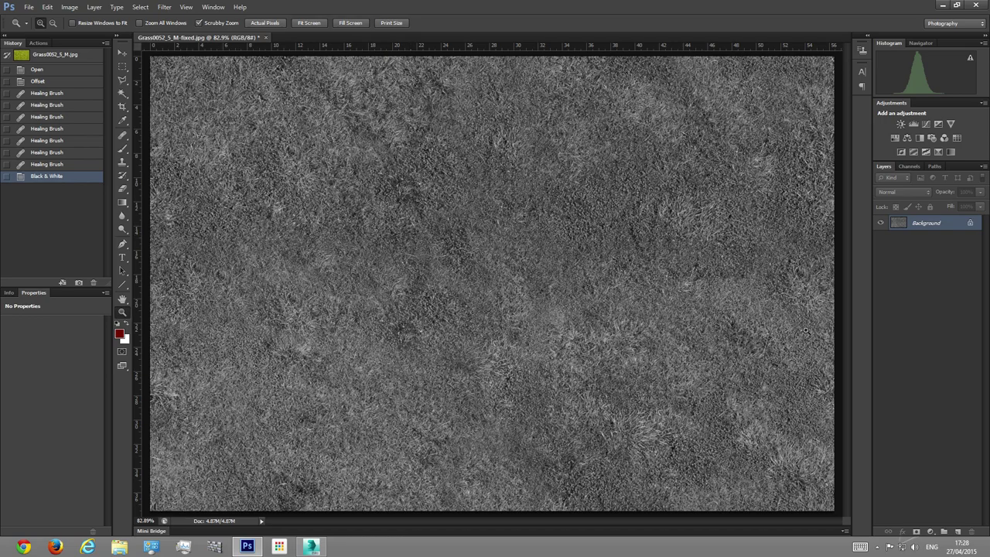
{"action": "left_click", "coordinate": [69, 7]}
{"action": "mouse_move", "coordinate": [89, 34]}
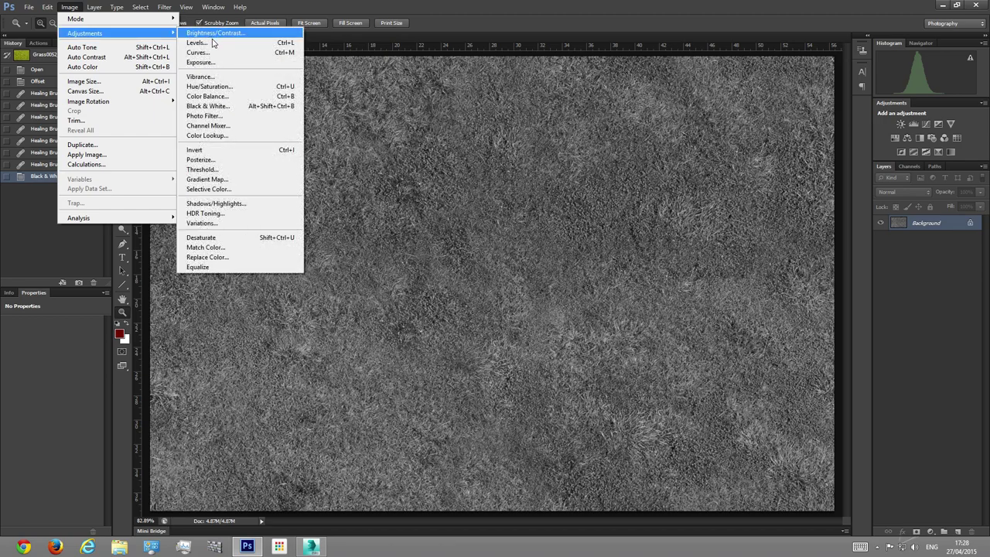
{"action": "left_click", "coordinate": [200, 46]}
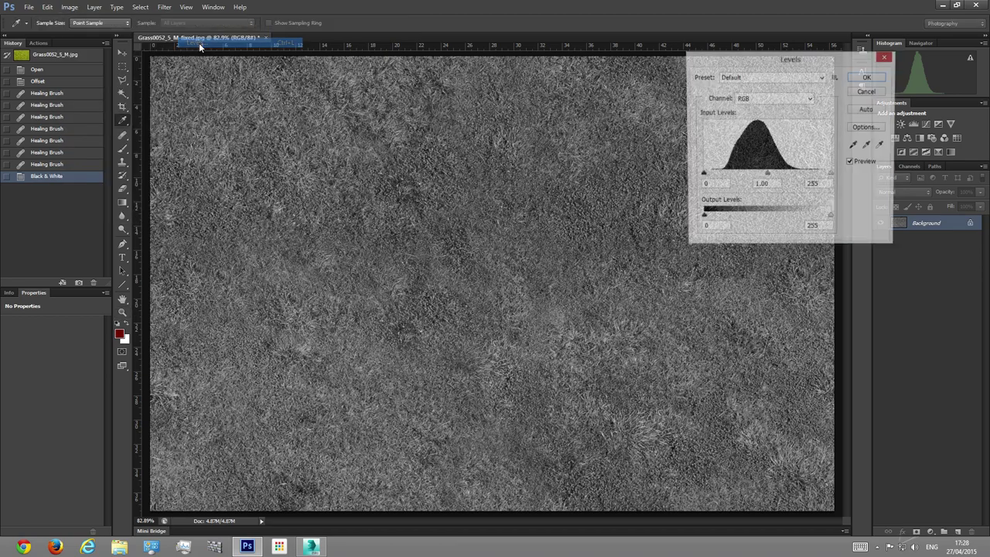
{"action": "left_click_drag", "start_coordinate": [771, 64], "coordinate": [632, 108]}
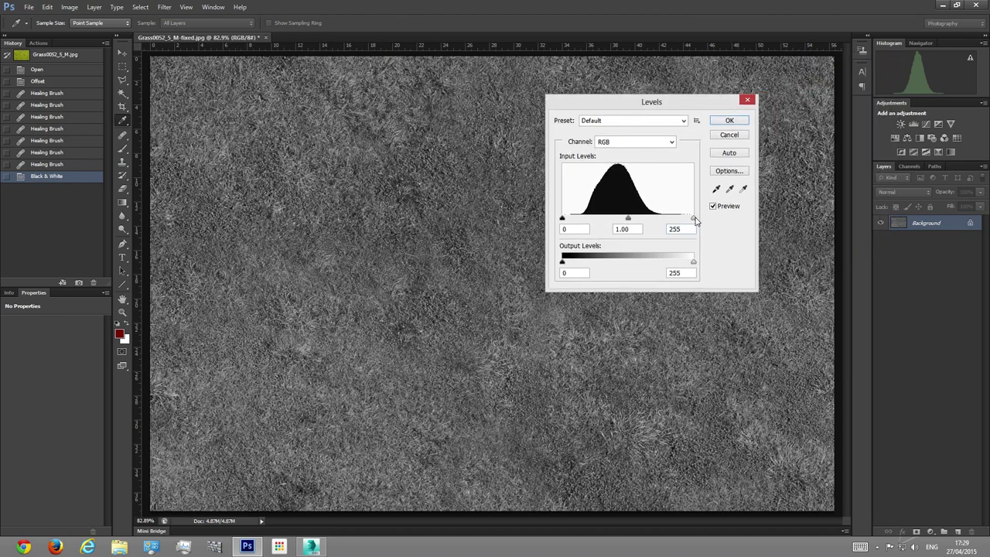
{"action": "left_click_drag", "start_coordinate": [694, 220], "coordinate": [656, 222]}
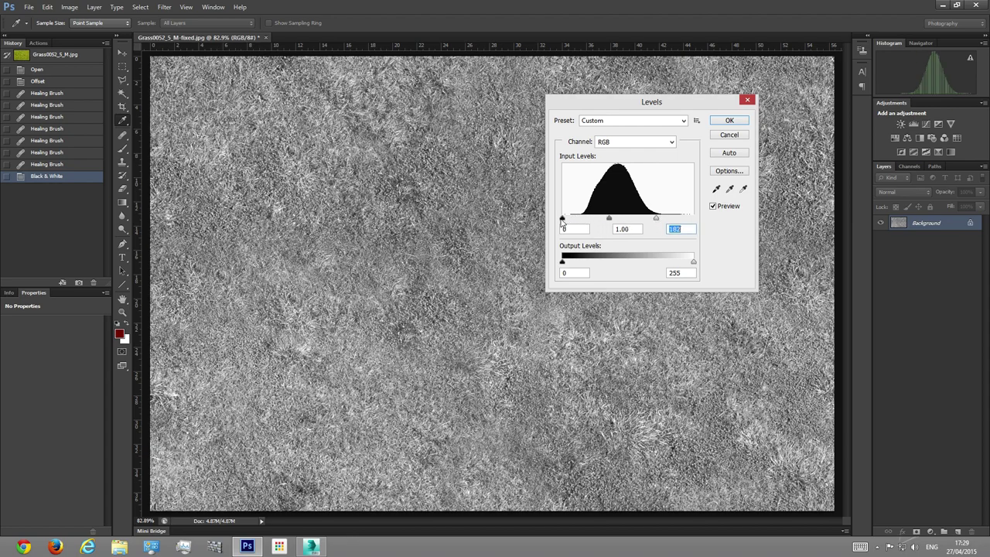
{"action": "left_click_drag", "start_coordinate": [563, 220], "coordinate": [591, 221]}
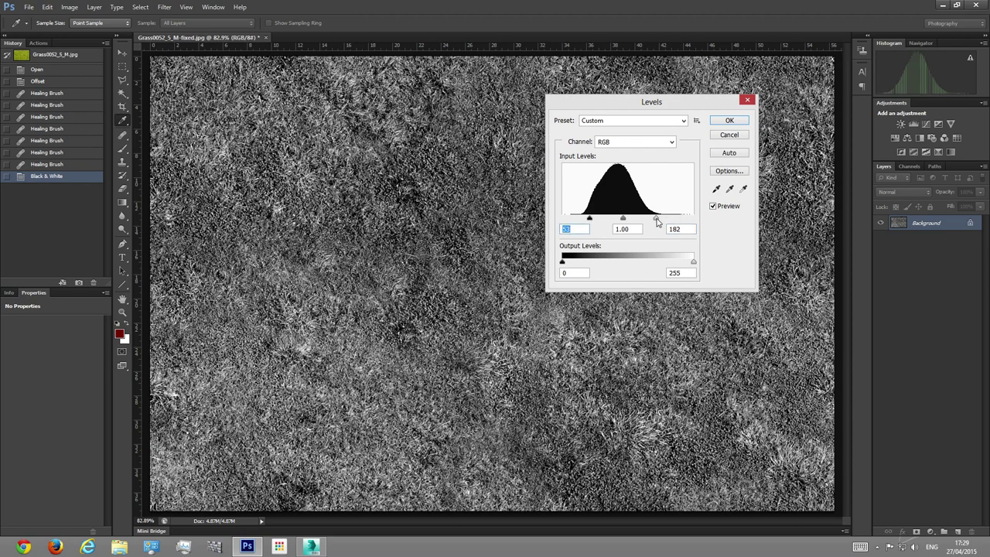
{"action": "left_click_drag", "start_coordinate": [656, 222], "coordinate": [621, 225]}
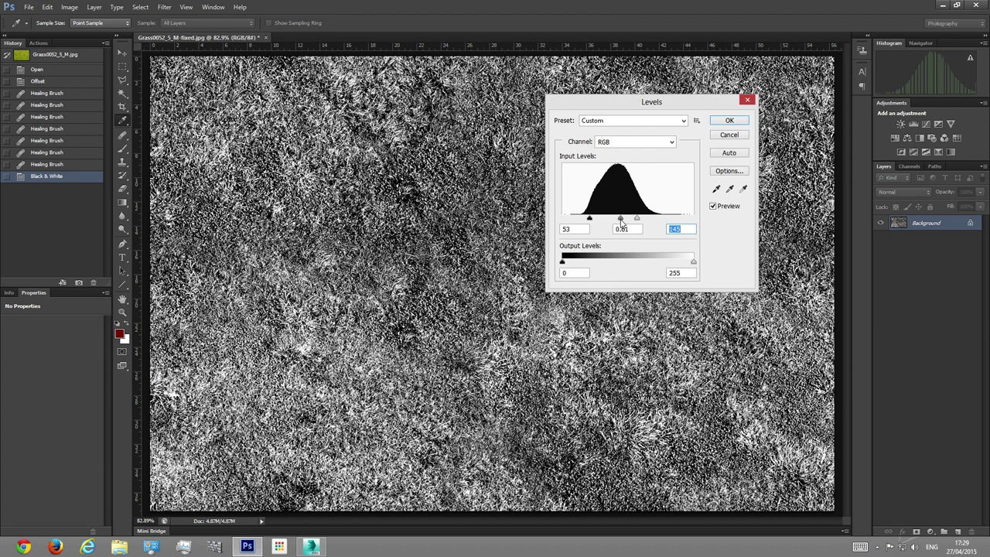
{"action": "left_click", "coordinate": [729, 122]}
{"action": "key", "text": "z"}
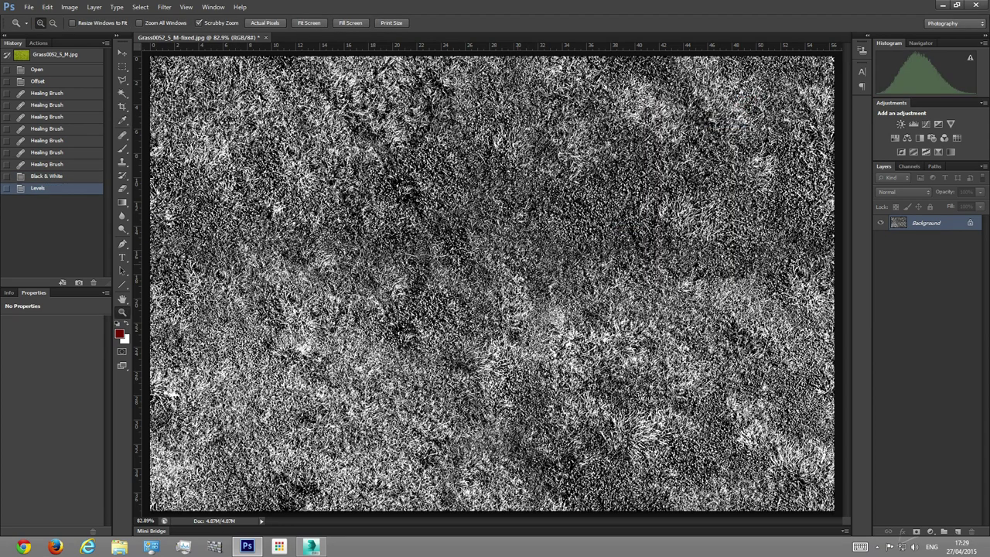
Step: Save the high-contrast grass image to the Desktop as the JPEG Grass0052_5_M-disp.jpg with the default JPEG options
{"action": "right_click", "coordinate": [519, 266]}
{"action": "left_click", "coordinate": [551, 271]}
{"action": "left_click", "coordinate": [28, 7]}
{"action": "left_click", "coordinate": [54, 128]}
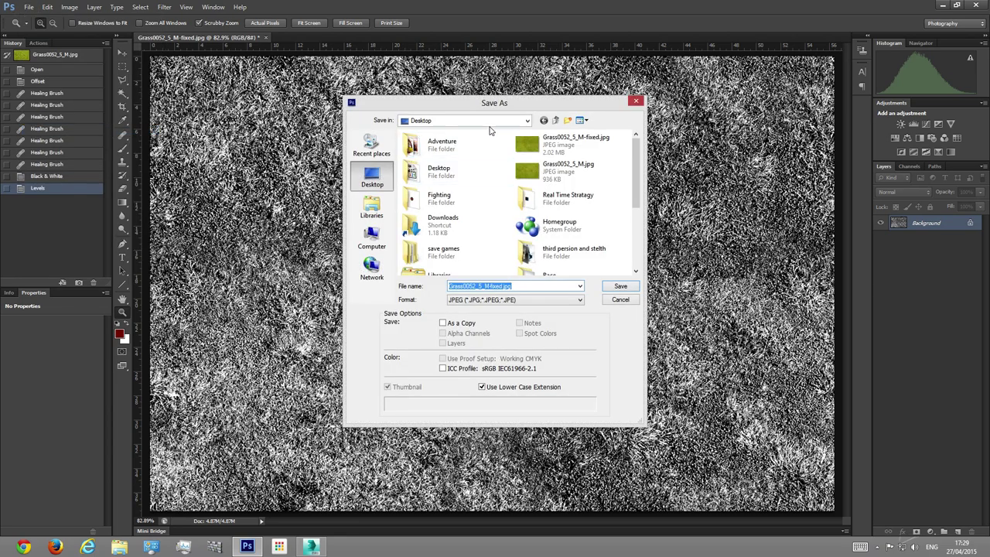
{"action": "left_click_drag", "start_coordinate": [505, 286], "coordinate": [492, 292]}
{"action": "type", "text": "disp"}
{"action": "key", "text": "Return"}
{"action": "key", "text": "Return"}
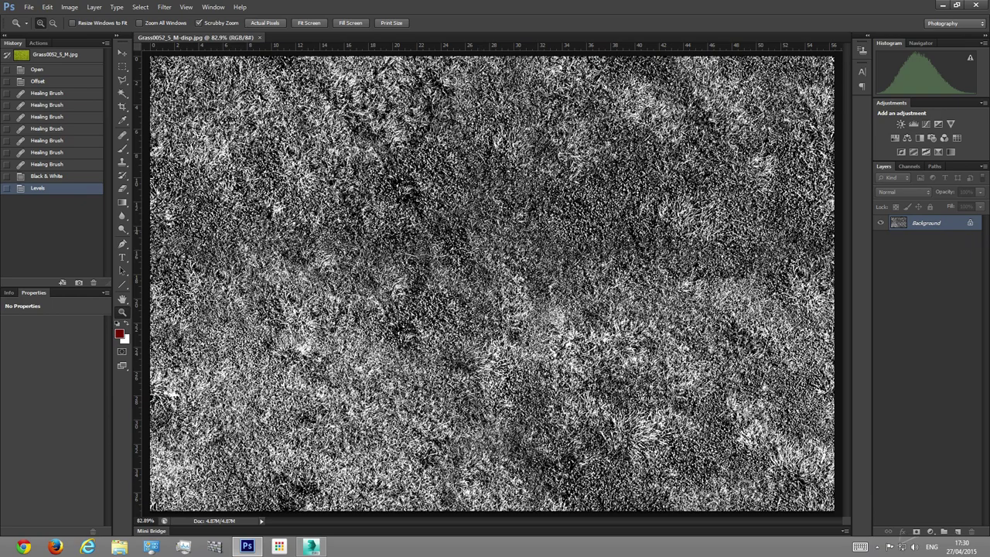
Step: Switch to 3ds Max and return from the diffuse bitmap to the parent Grass material's basic parameters
{"action": "left_click", "coordinate": [979, 7]}
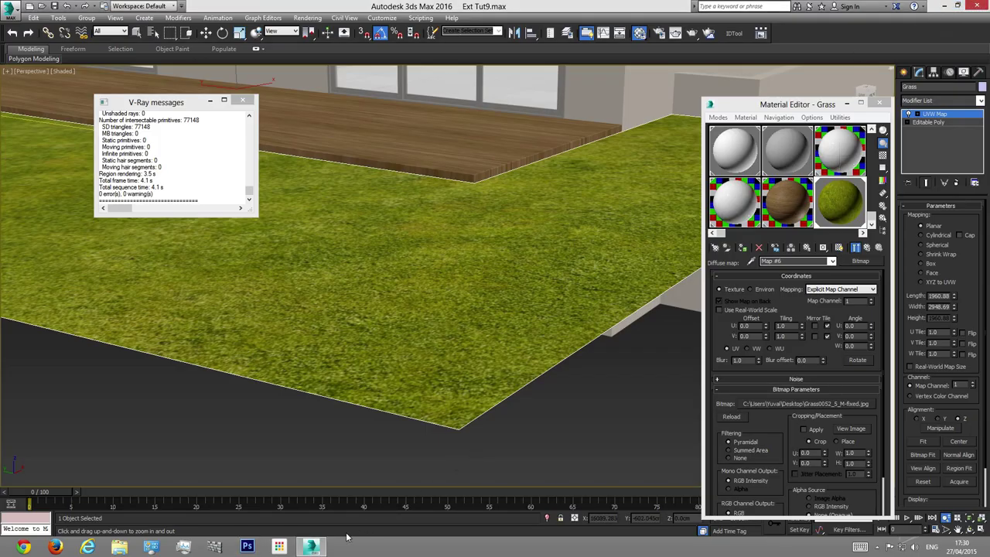
{"action": "left_click", "coordinate": [832, 262]}
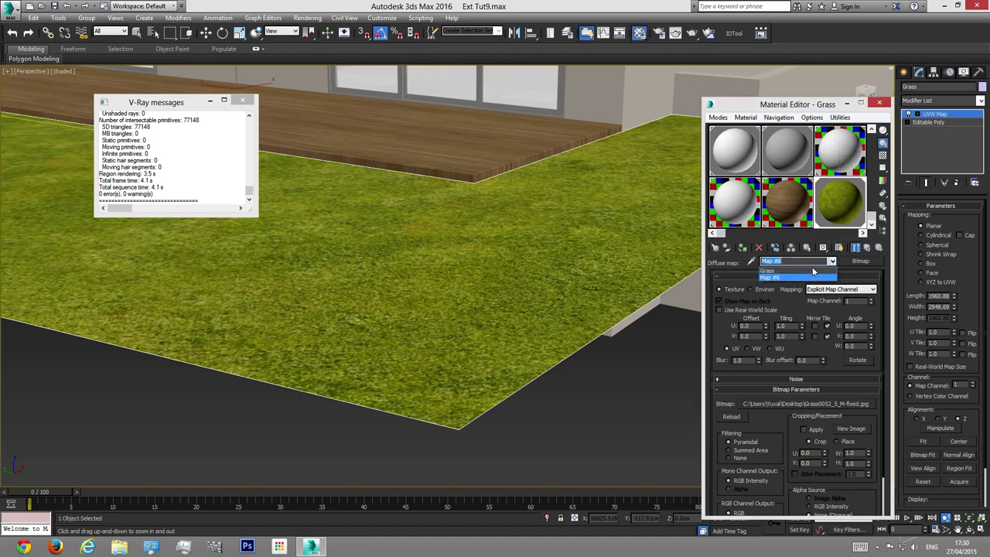
{"action": "left_click", "coordinate": [789, 270]}
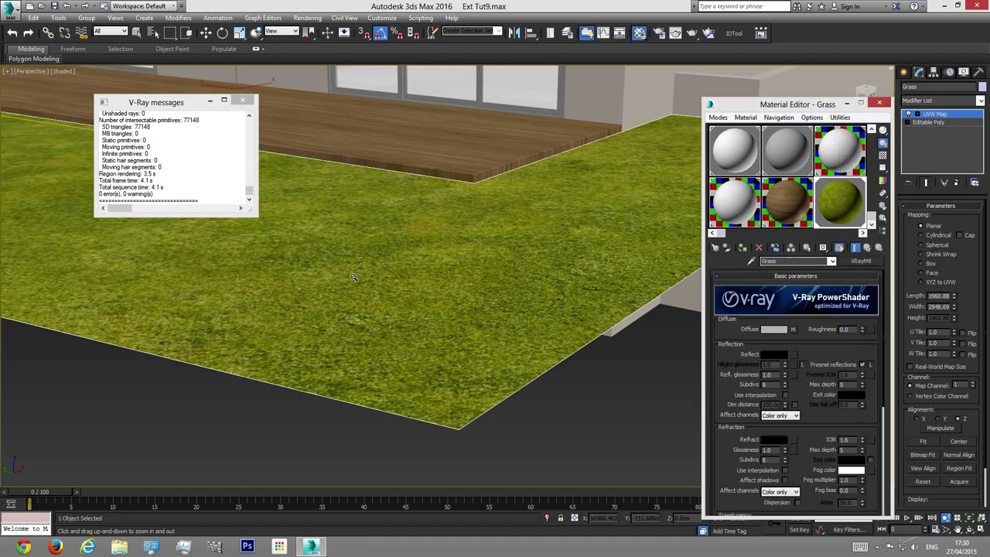
Step: Bring up the modifiers available for stacking above the Grass object's UVW Map, down to the V-Ray modifiers
{"action": "left_click", "coordinate": [949, 116]}
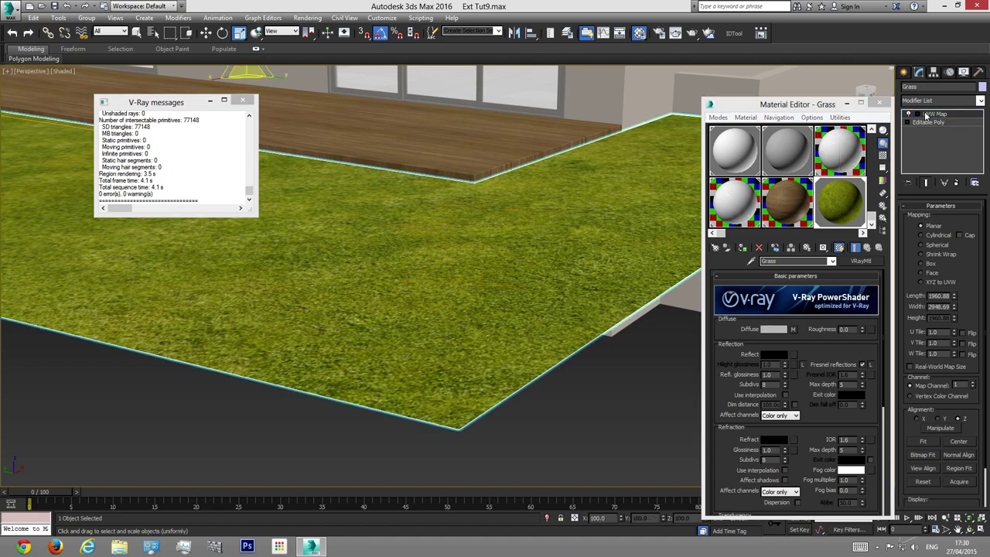
{"action": "left_click", "coordinate": [980, 100]}
{"action": "left_click_drag", "start_coordinate": [980, 127], "coordinate": [985, 372]}
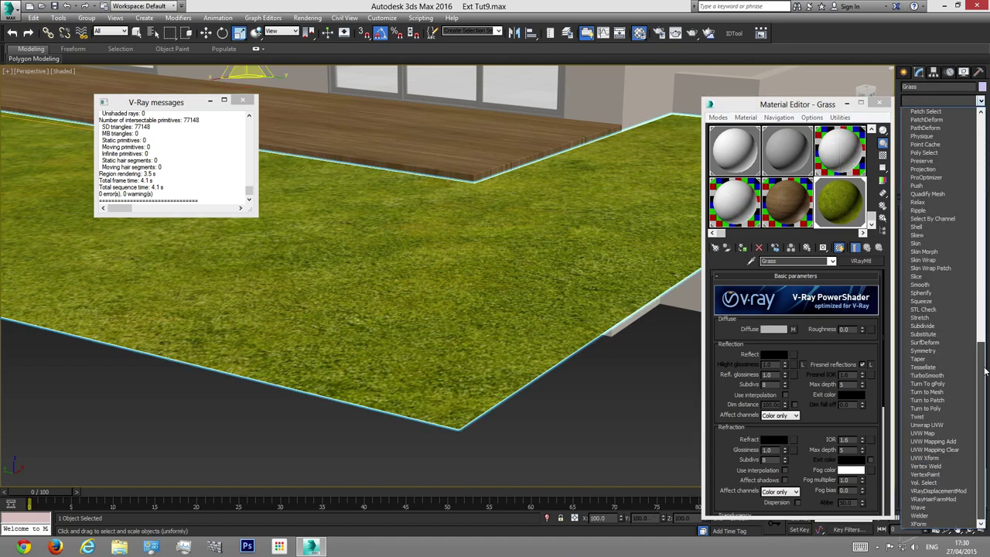
Step: Add a VRayDisplacementMod modifier to the grass object, and close the V-Ray messages and Material Editor windows
{"action": "left_click", "coordinate": [939, 491]}
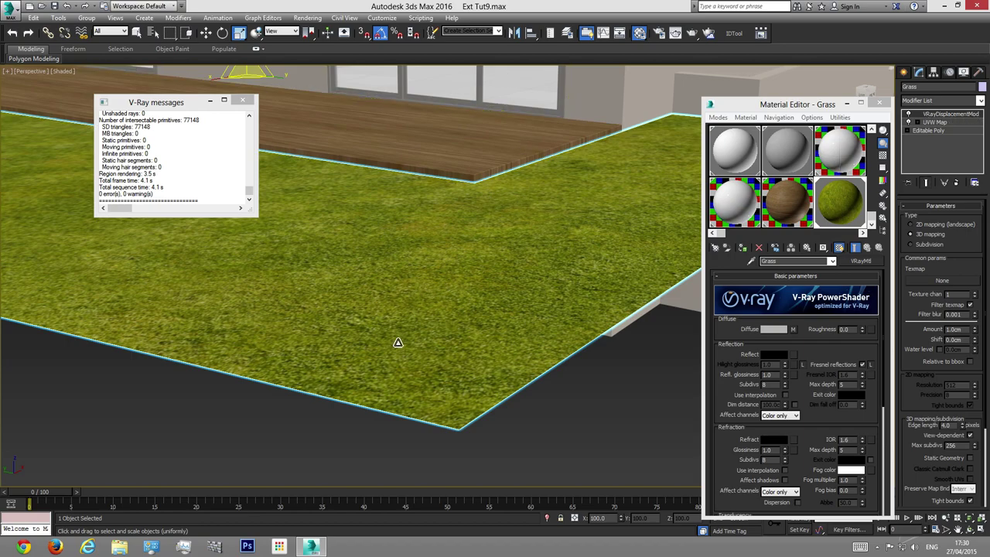
{"action": "left_click", "coordinate": [236, 107]}
{"action": "left_click", "coordinate": [481, 314]}
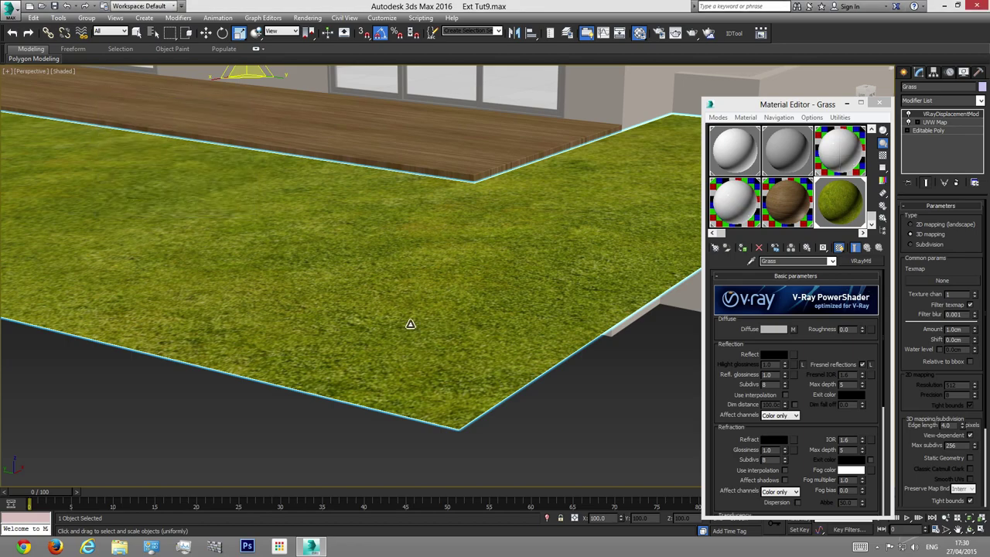
{"action": "key", "text": "q"}
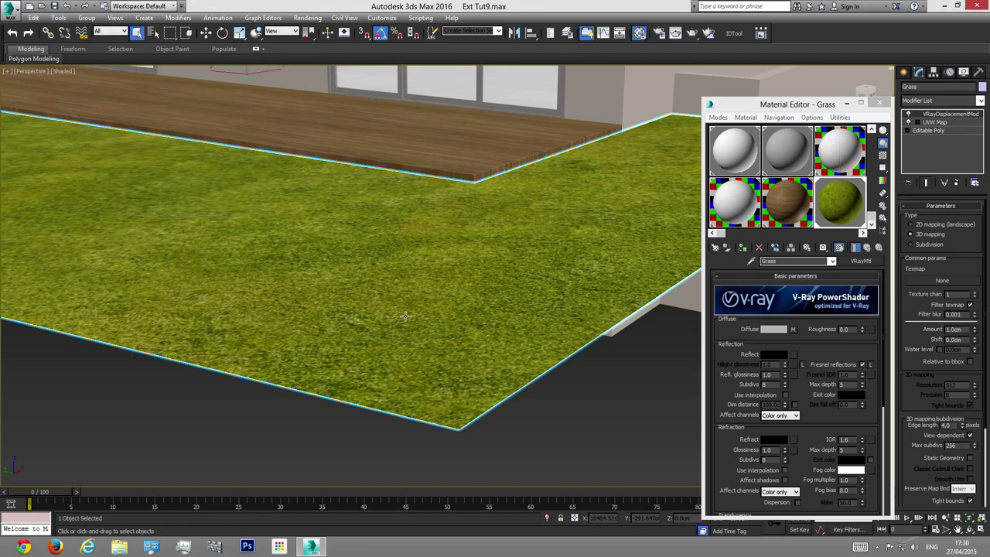
{"action": "left_click", "coordinate": [879, 103]}
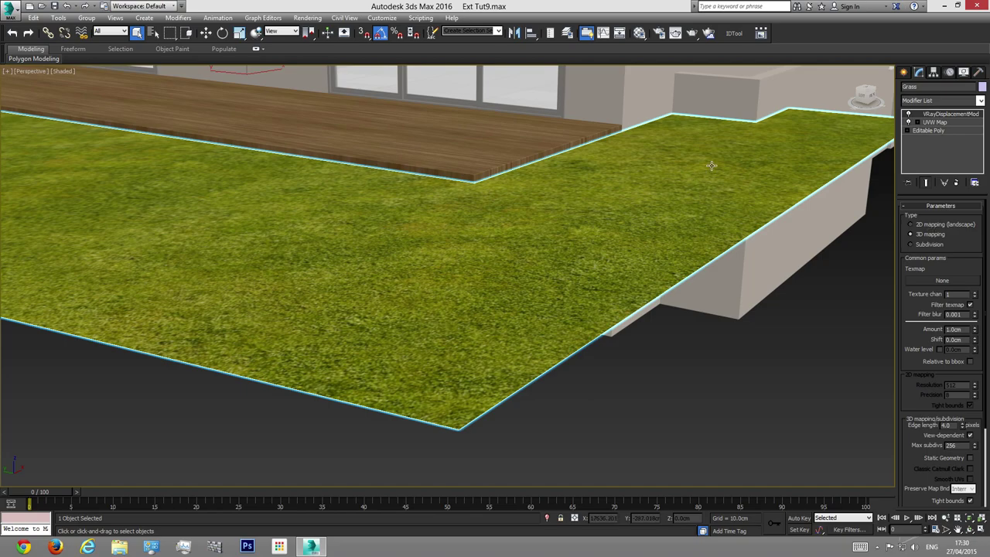
Step: Set the displacement type to 2D mapping (landscape) and load the bitmap Grass0052_5_M-disp.jpg as its texmap
{"action": "scroll", "coordinate": [672, 232], "scroll_direction": "down", "scroll_amount": 5}
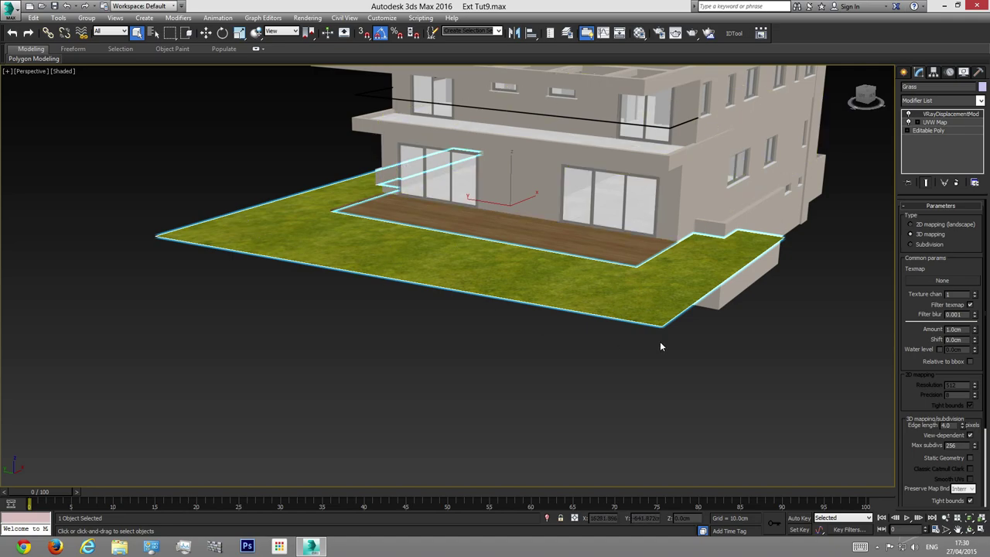
{"action": "scroll", "coordinate": [603, 294], "scroll_direction": "up", "scroll_amount": 5}
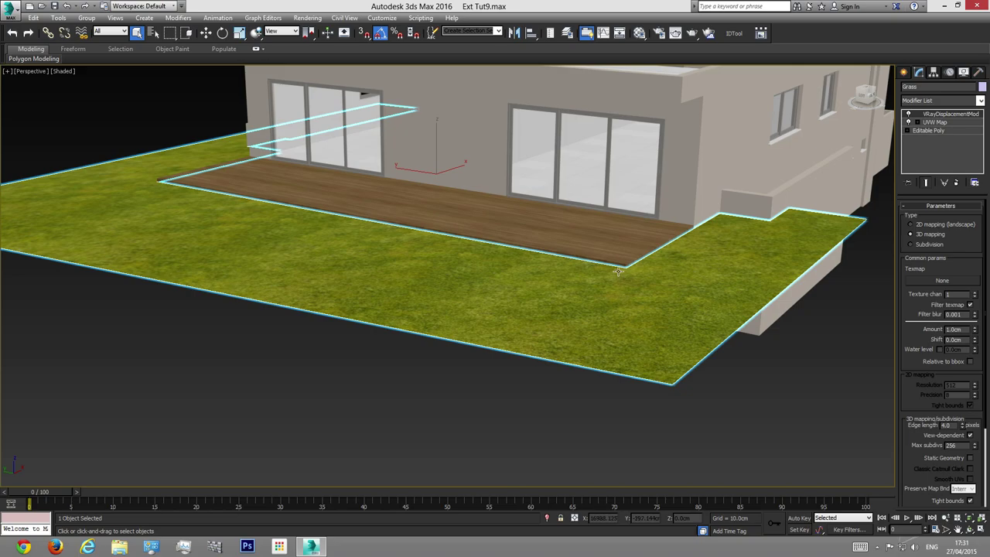
{"action": "left_click", "coordinate": [930, 225]}
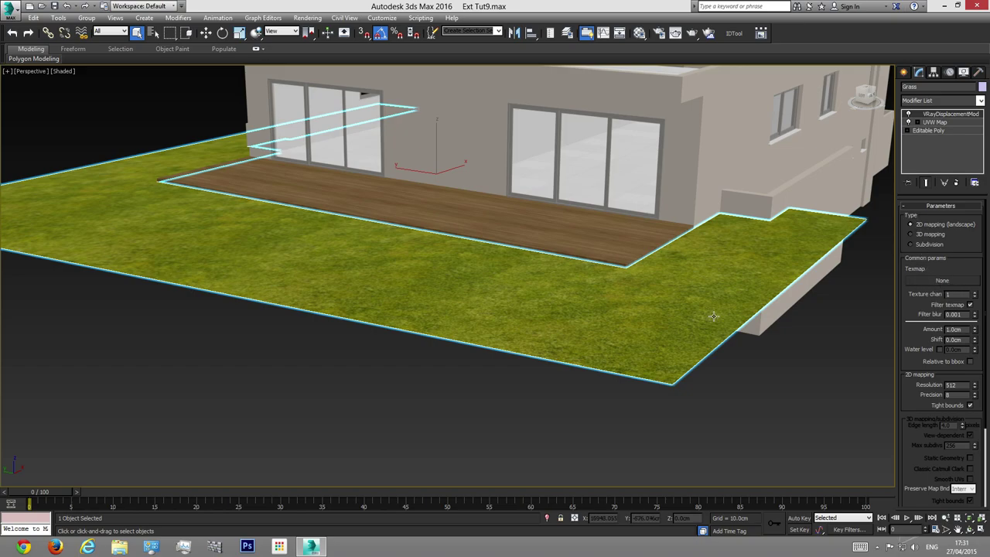
{"action": "left_click", "coordinate": [944, 281]}
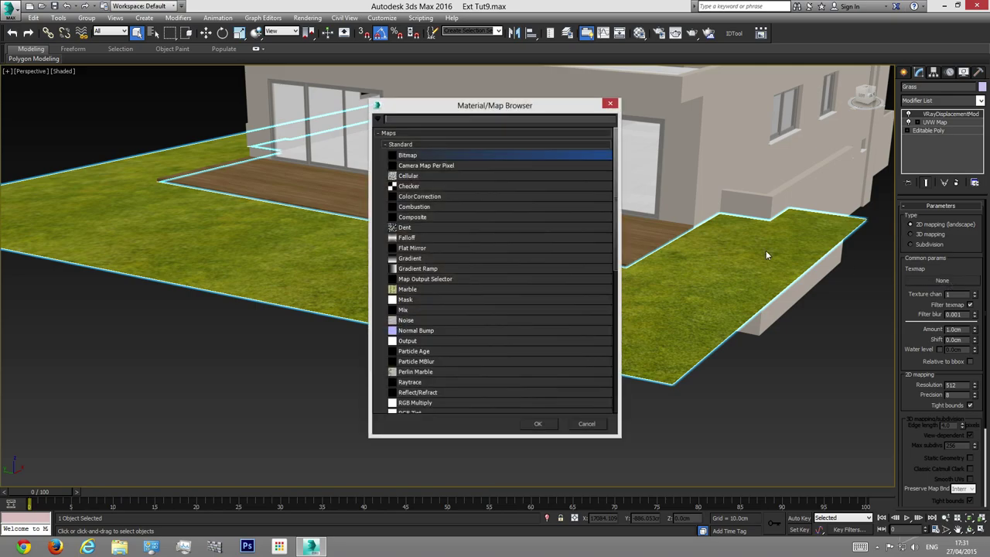
{"action": "double_click", "coordinate": [407, 156]}
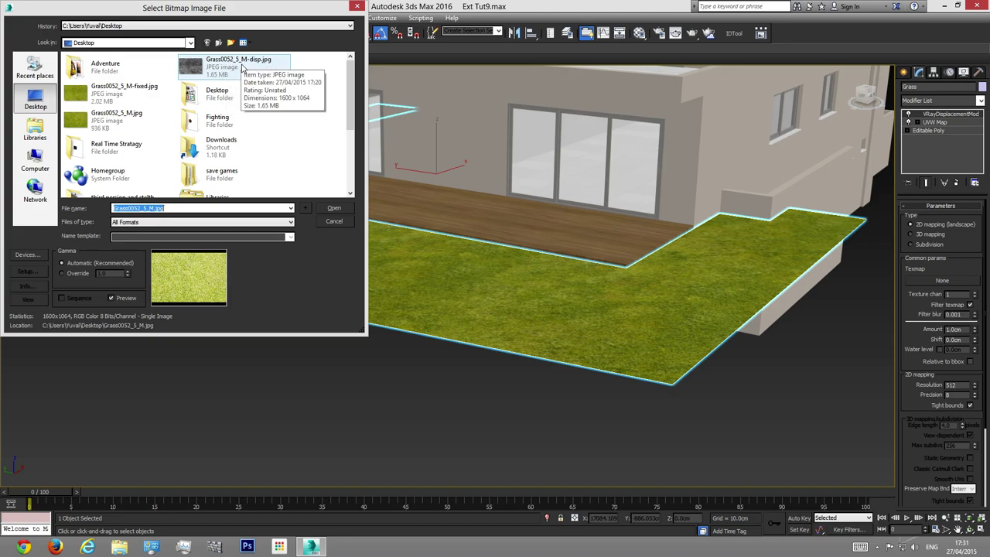
{"action": "double_click", "coordinate": [242, 68]}
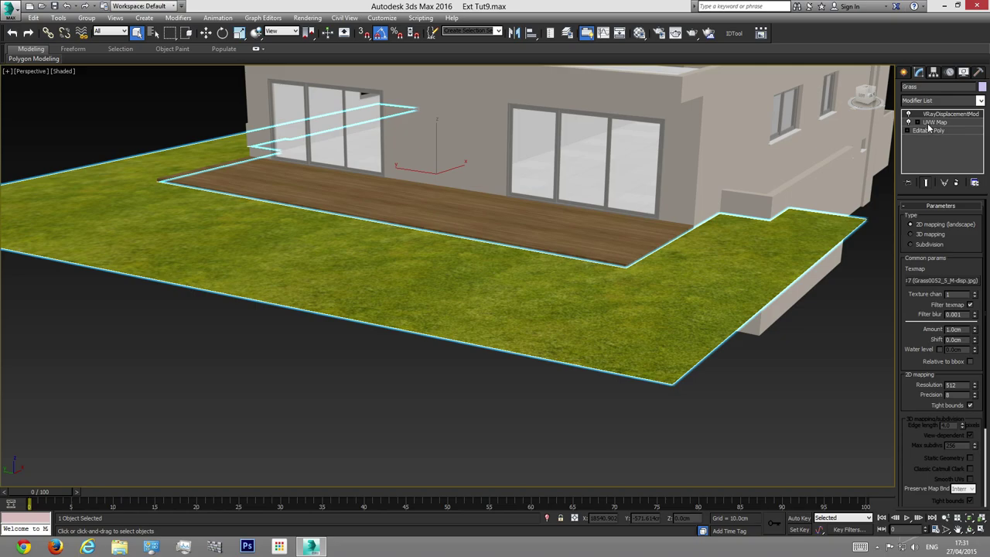
Step: Set the displacement's 2D mapping resolution to 1024 and its precision to 16
{"action": "scroll", "coordinate": [613, 332], "scroll_direction": "up", "scroll_amount": 5}
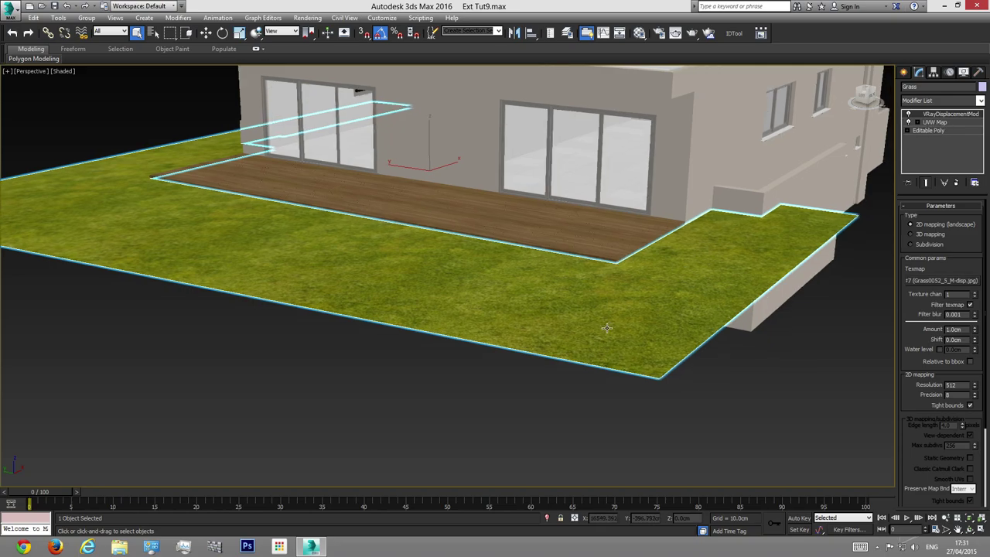
{"action": "middle_click_drag", "start_coordinate": [553, 287], "coordinate": [543, 318]}
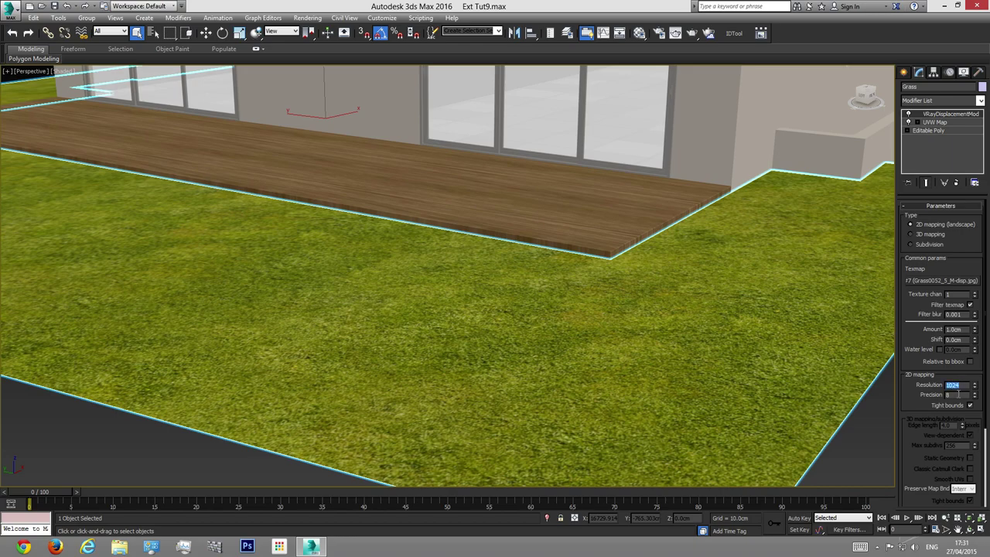
{"action": "key", "text": "Tab"}
{"action": "middle_click_drag", "start_coordinate": [745, 328], "coordinate": [708, 282]}
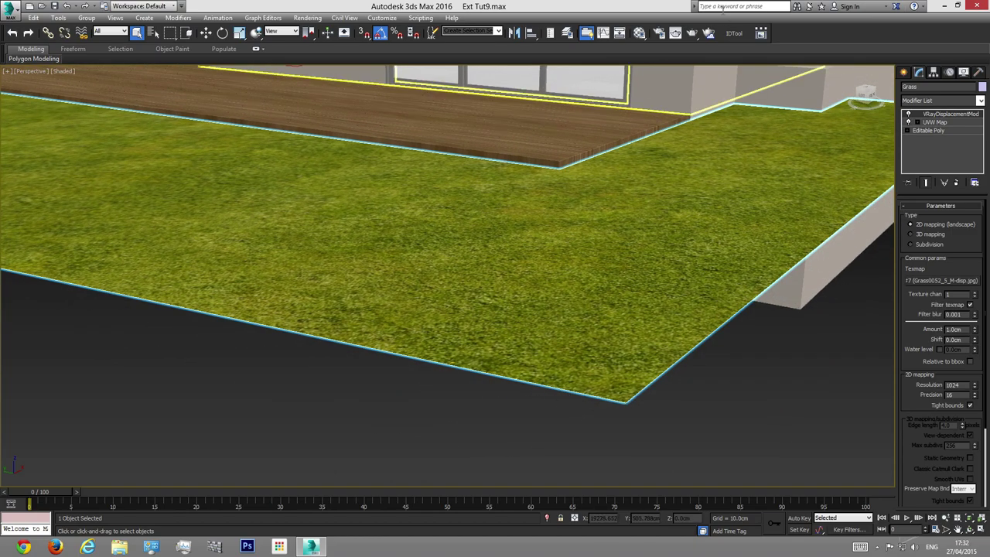
Step: Test-render the perspective view, examine the grass displacement in the frame buffer, and close it
{"action": "left_click", "coordinate": [698, 33]}
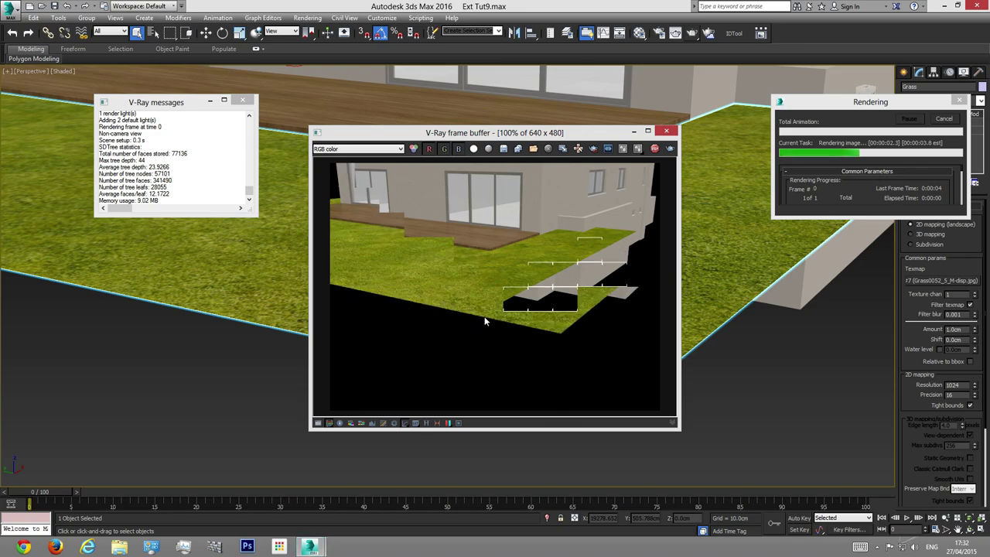
{"action": "scroll", "coordinate": [483, 315], "scroll_direction": "up", "scroll_amount": 1}
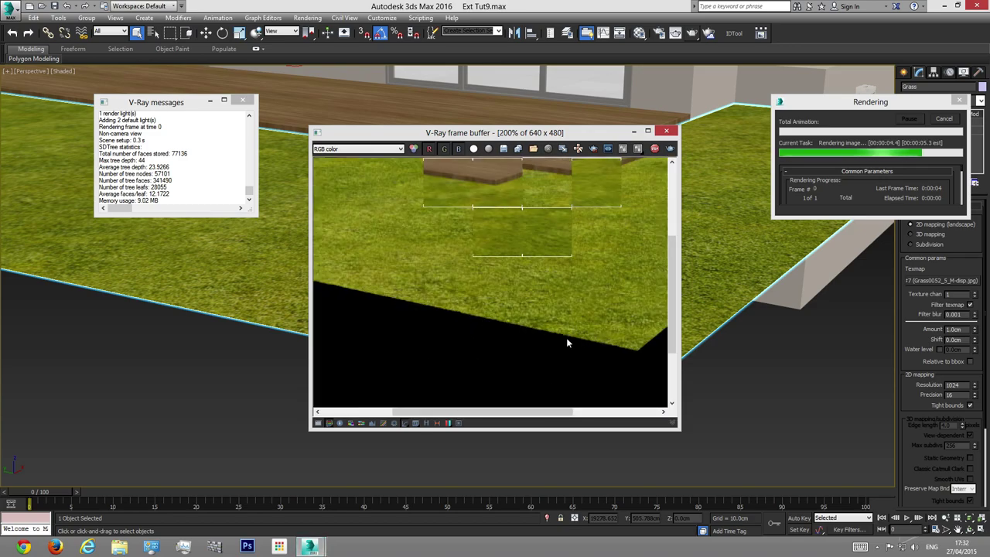
{"action": "scroll", "coordinate": [525, 218], "scroll_direction": "down", "scroll_amount": 1}
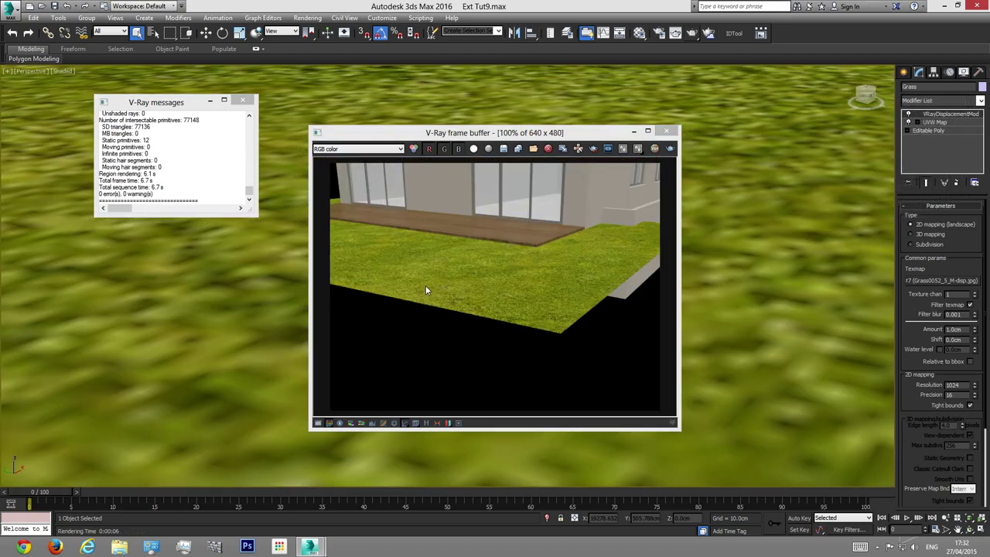
{"action": "scroll", "coordinate": [487, 277], "scroll_direction": "up", "scroll_amount": 1}
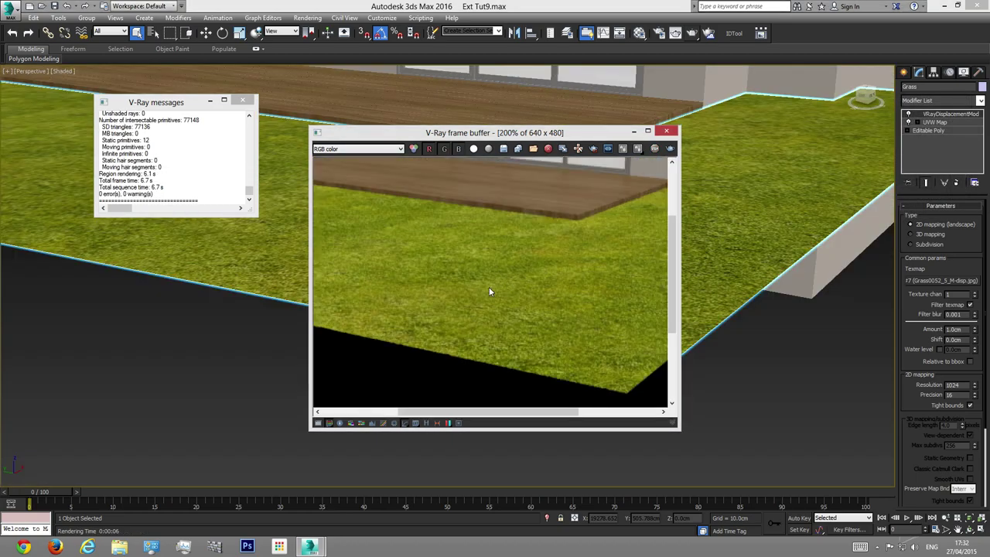
{"action": "left_click", "coordinate": [666, 130]}
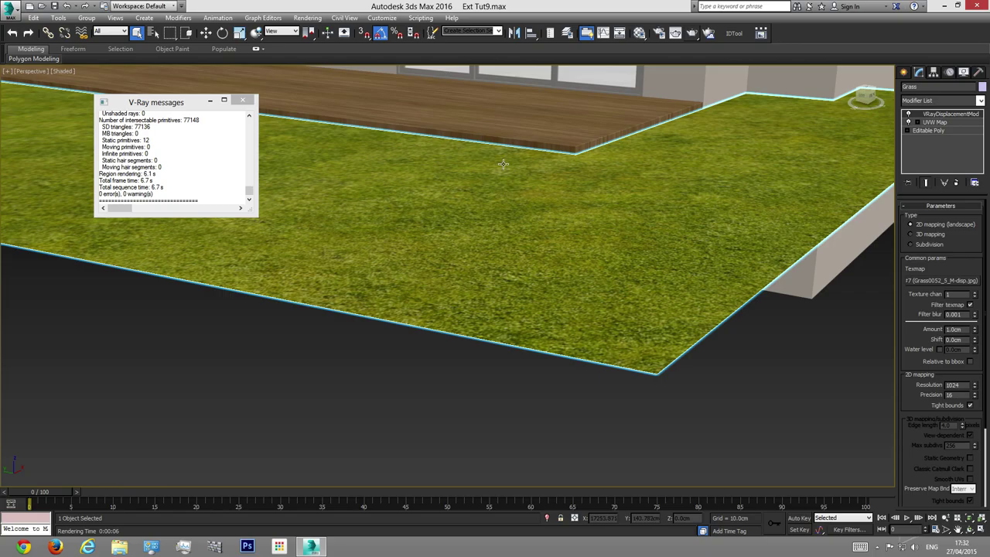
Step: Set the displacement amount to 3 cm and test-render a close-up of the grass at the deck corner
{"action": "scroll", "coordinate": [493, 203], "scroll_direction": "up", "scroll_amount": 2}
{"action": "scroll", "coordinate": [492, 203], "scroll_direction": "up", "scroll_amount": 3}
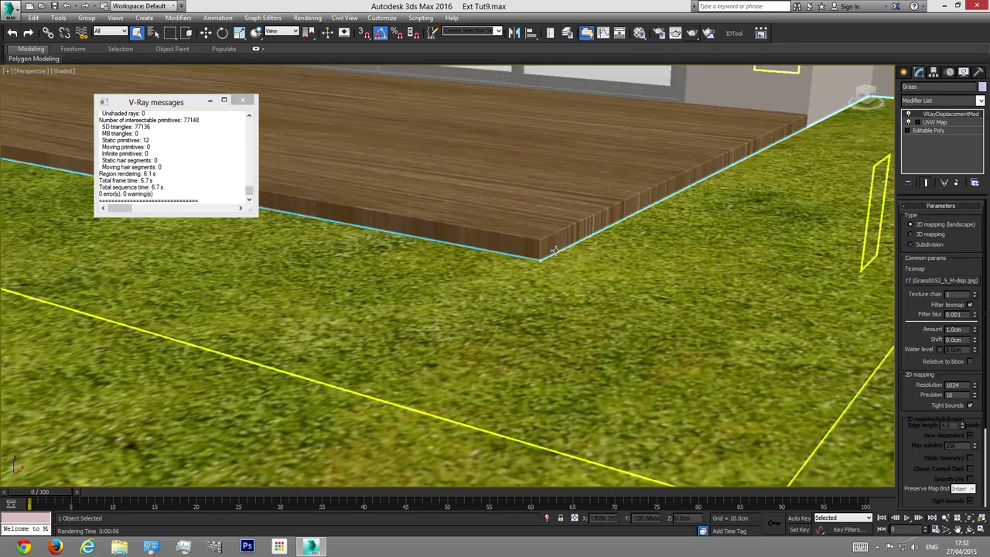
{"action": "left_click", "coordinate": [944, 518]}
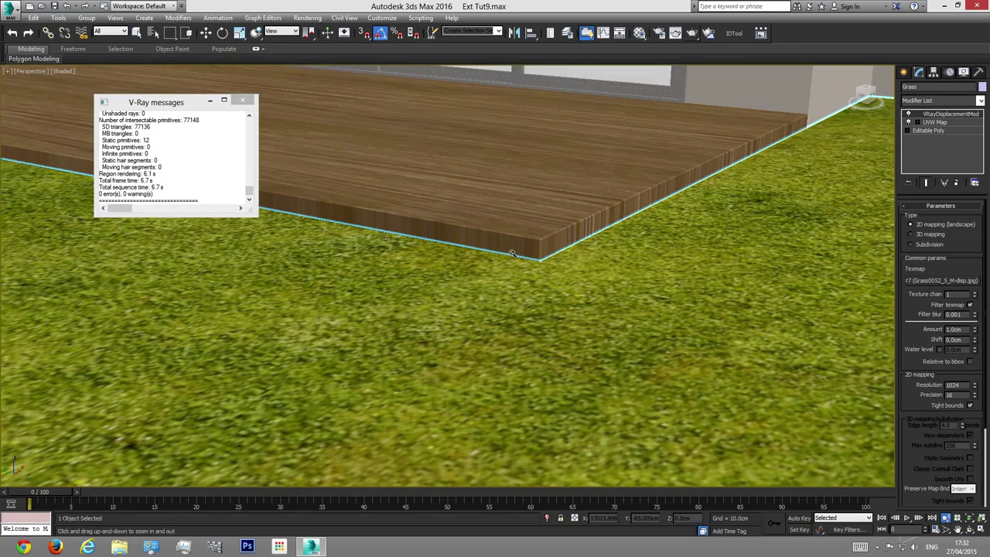
{"action": "left_click_drag", "start_coordinate": [512, 255], "coordinate": [503, 238]}
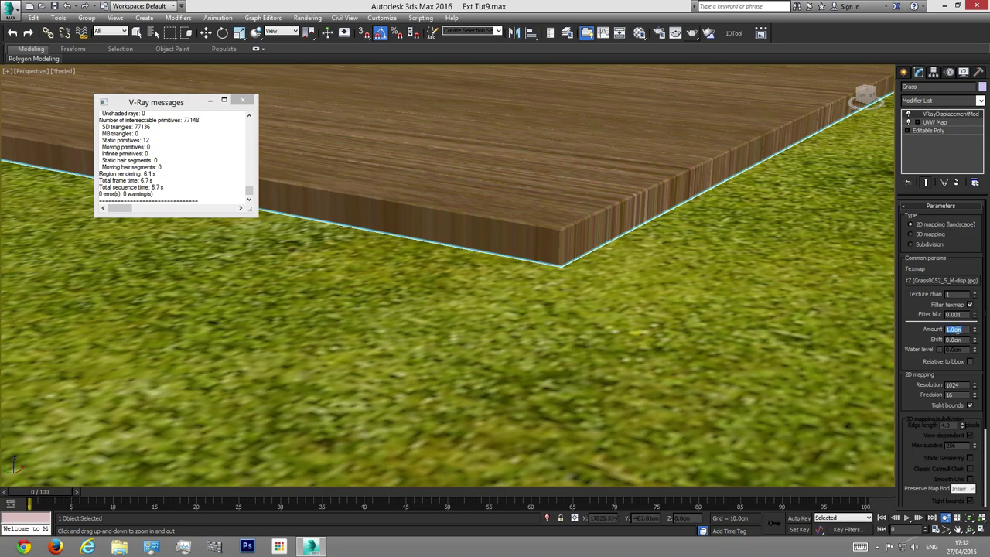
{"action": "key", "text": "Return"}
{"action": "left_click", "coordinate": [691, 34]}
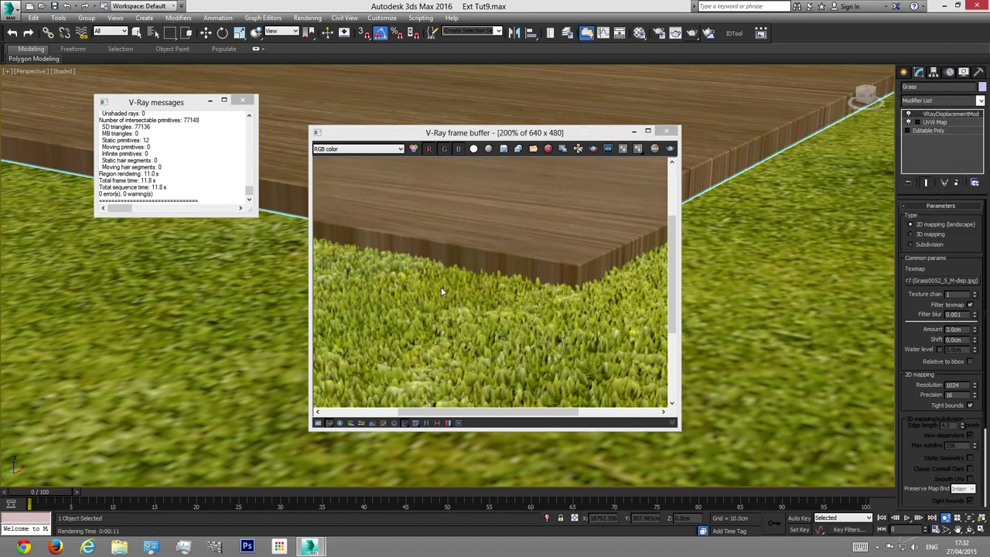
{"action": "left_click", "coordinate": [666, 131]}
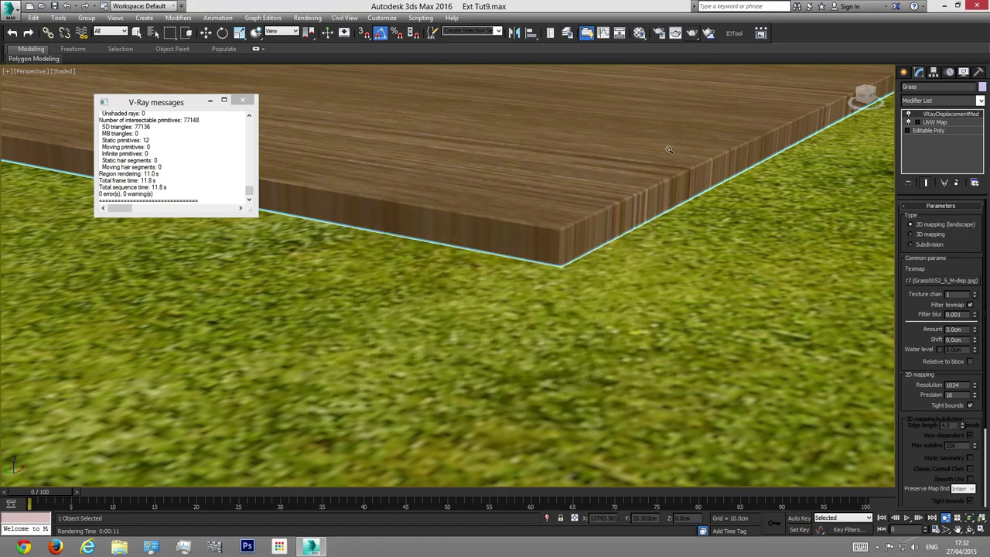
Step: Set the grass displacement amount to 5 cm and test-render a wider view of the lawn and deck
{"action": "scroll", "coordinate": [563, 278], "scroll_direction": "down", "scroll_amount": 1}
{"action": "scroll", "coordinate": [563, 278], "scroll_direction": "down", "scroll_amount": 3}
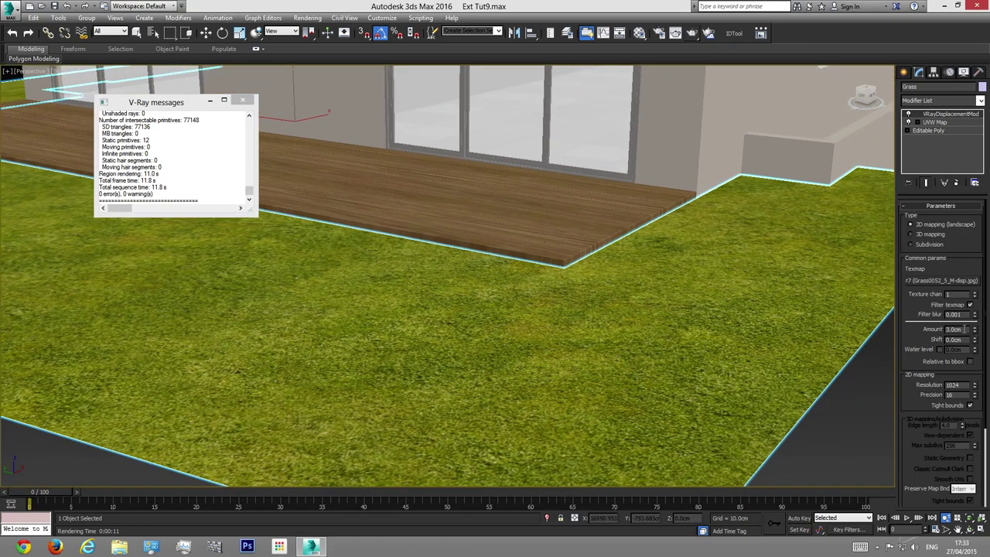
{"action": "type", "text": "5"}
{"action": "key", "text": "Return"}
{"action": "left_click", "coordinate": [693, 35]}
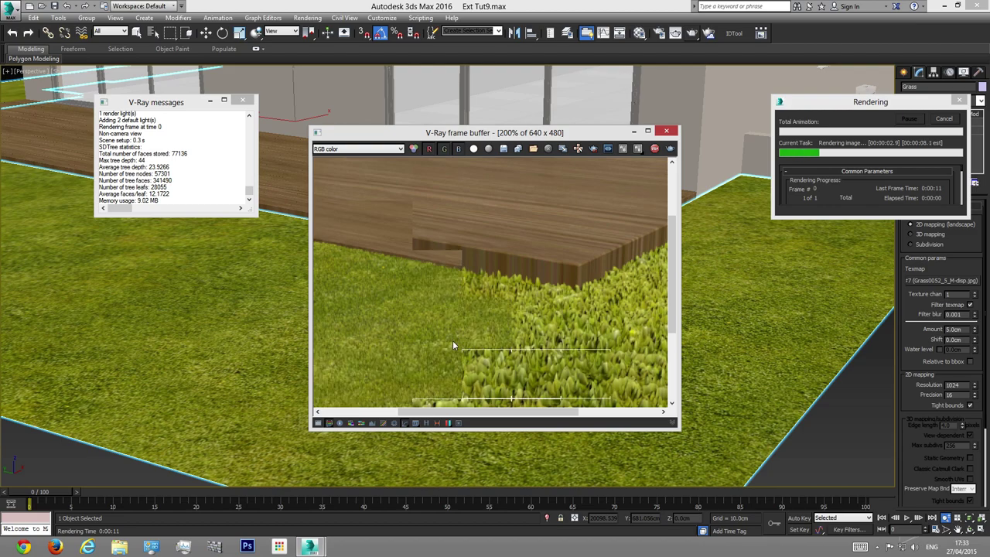
{"action": "scroll", "coordinate": [474, 340], "scroll_direction": "down", "scroll_amount": 2}
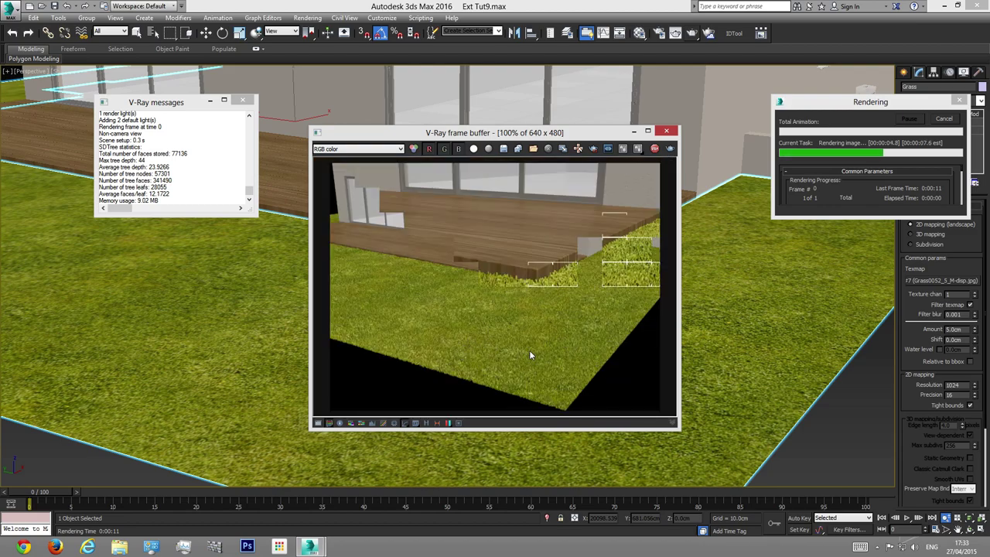
{"action": "scroll", "coordinate": [580, 280], "scroll_direction": "up", "scroll_amount": 2}
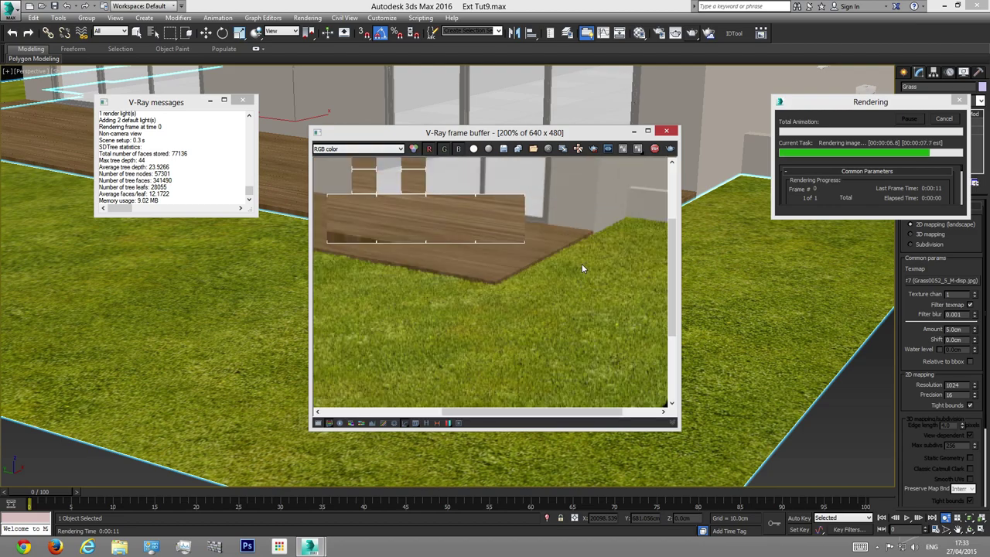
{"action": "scroll", "coordinate": [430, 319], "scroll_direction": "down", "scroll_amount": 2}
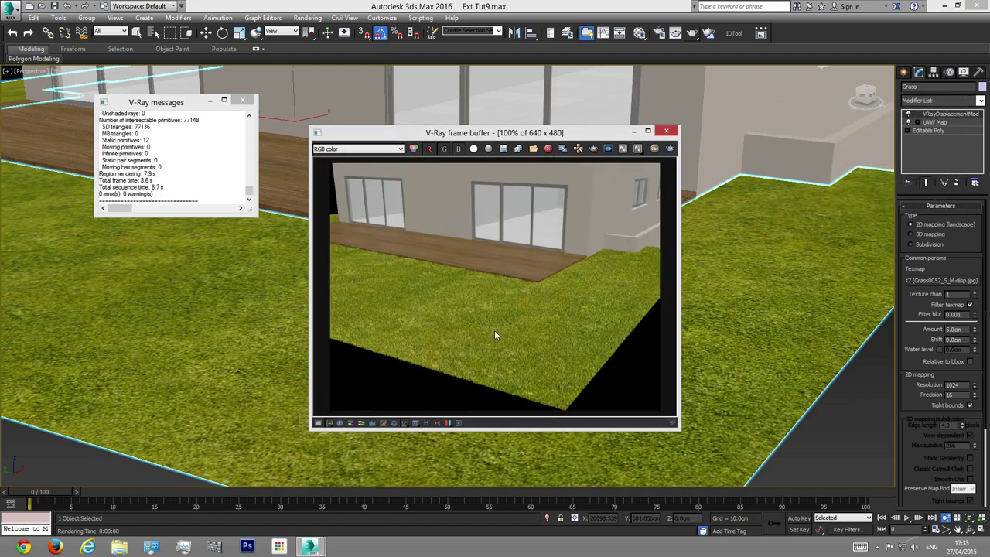
{"action": "left_click", "coordinate": [667, 131]}
Step: Close the V-Ray messages window, return to the selection tool and deselect the grass
{"action": "middle_click_drag", "start_coordinate": [565, 287], "coordinate": [553, 298]}
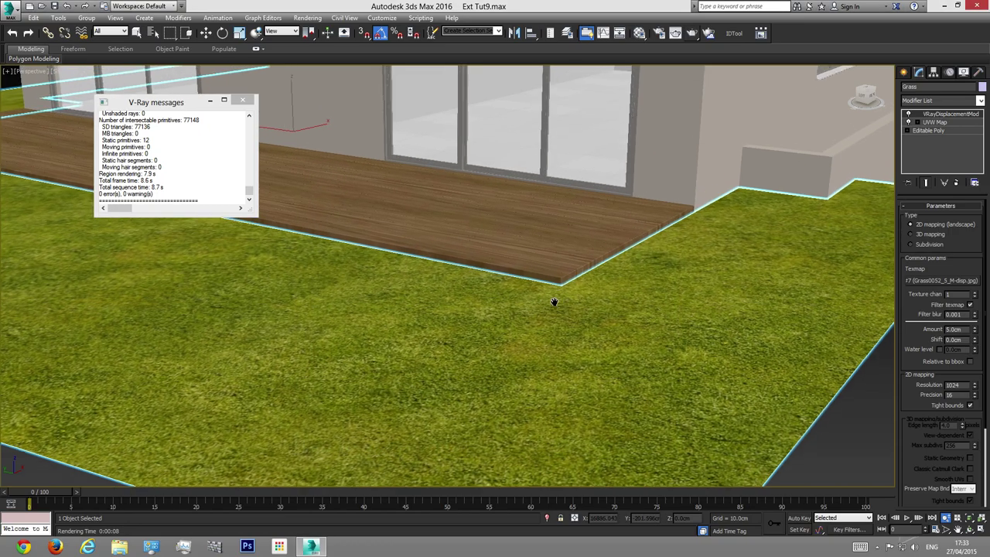
{"action": "key", "text": "z"}
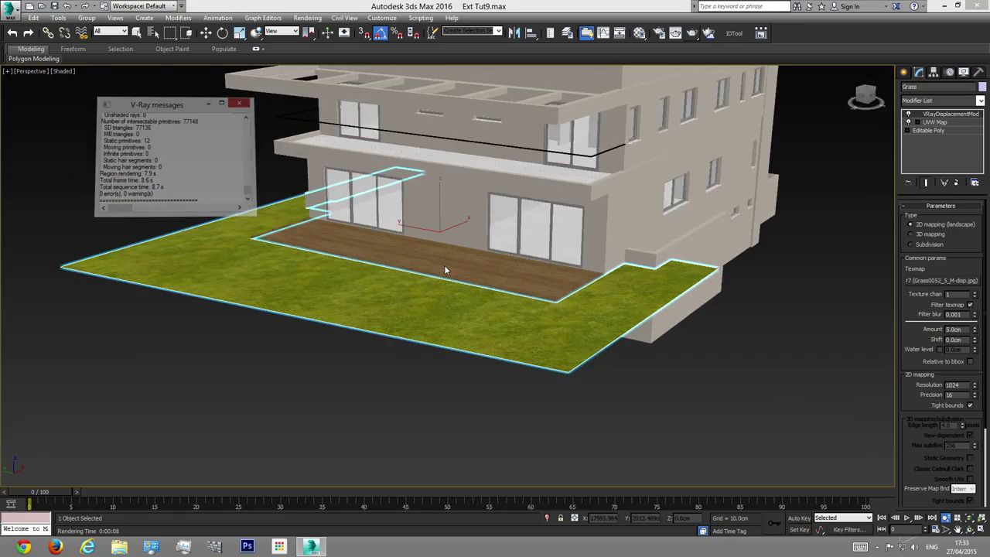
{"action": "middle_click_drag", "start_coordinate": [440, 271], "coordinate": [448, 309]}
{"action": "key", "text": "q"}
{"action": "left_click", "coordinate": [161, 176]}
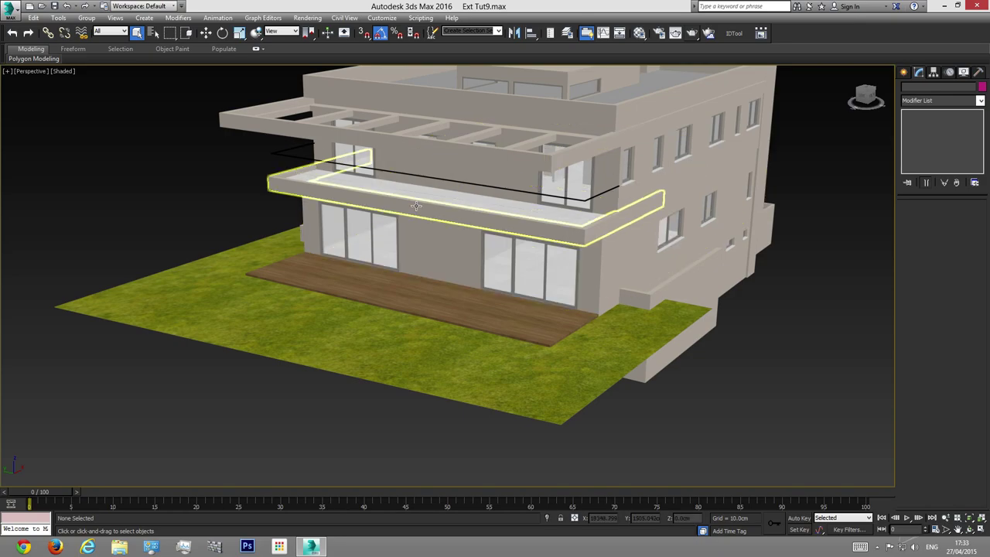
{"action": "middle_click_drag", "start_coordinate": [631, 249], "coordinate": [627, 272]}
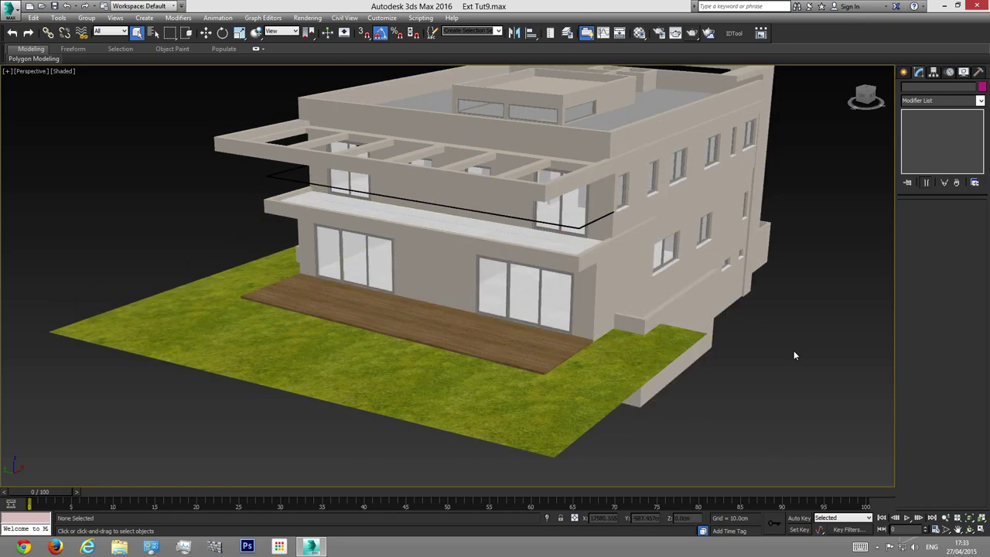
{"action": "middle_click_drag", "start_coordinate": [533, 278], "coordinate": [533, 287]}
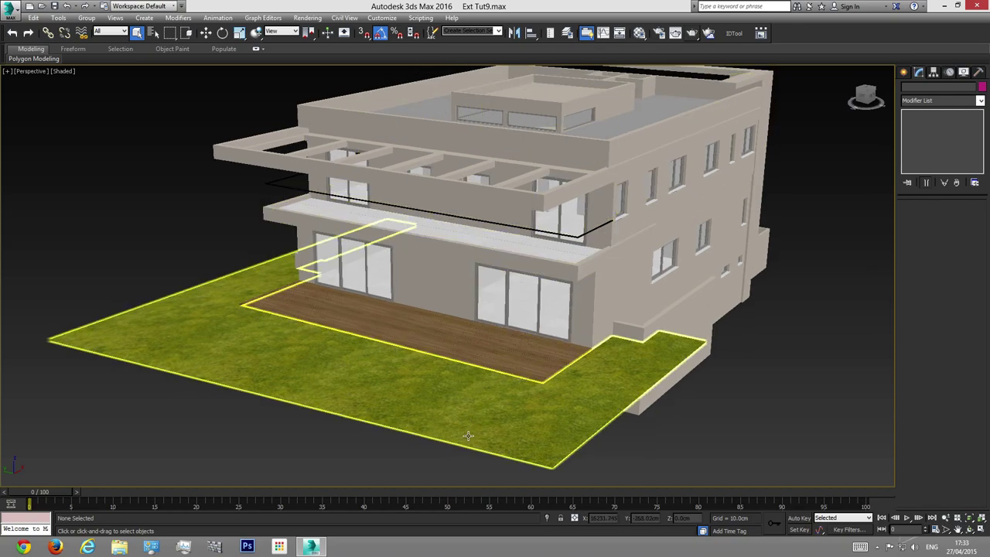
{"action": "scroll", "coordinate": [502, 319], "scroll_direction": "down", "scroll_amount": 5}
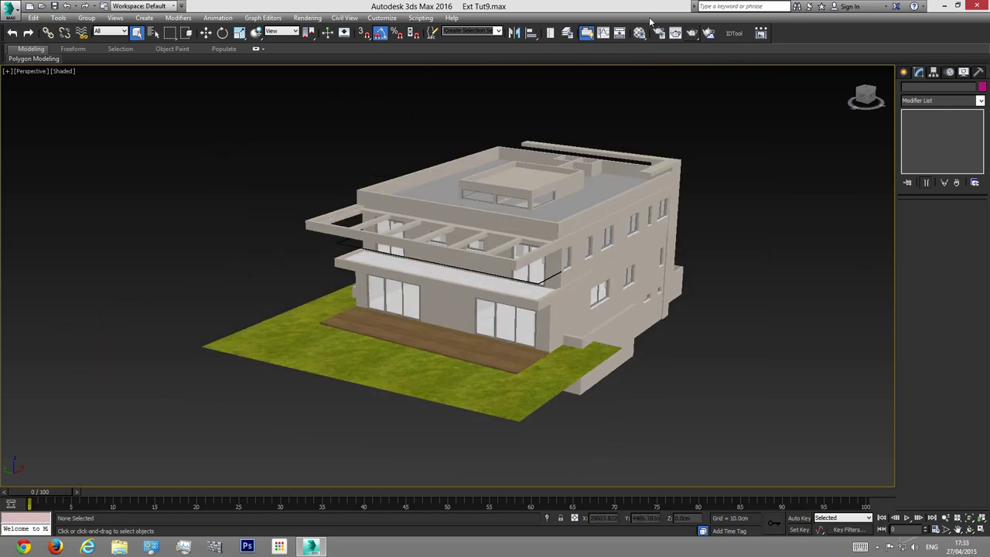
{"action": "left_click", "coordinate": [660, 34]}
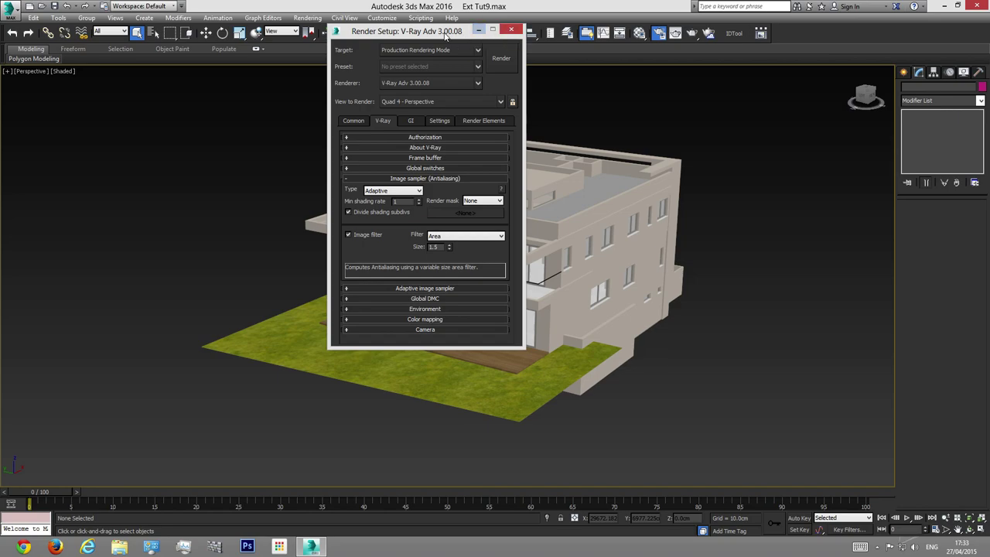
{"action": "left_click", "coordinate": [510, 29]}
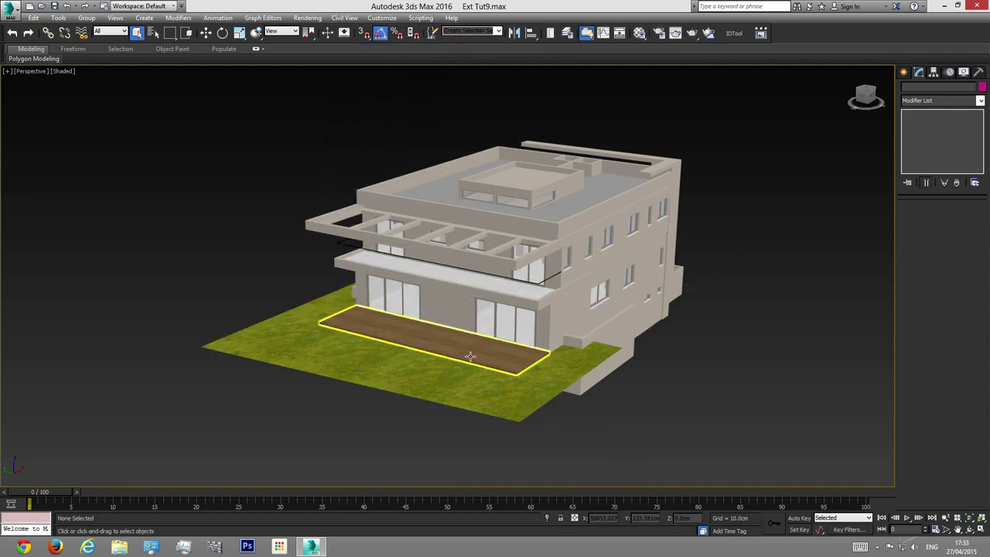
{"action": "middle_click_drag", "start_coordinate": [462, 362], "coordinate": [488, 331], "text": "alt"}
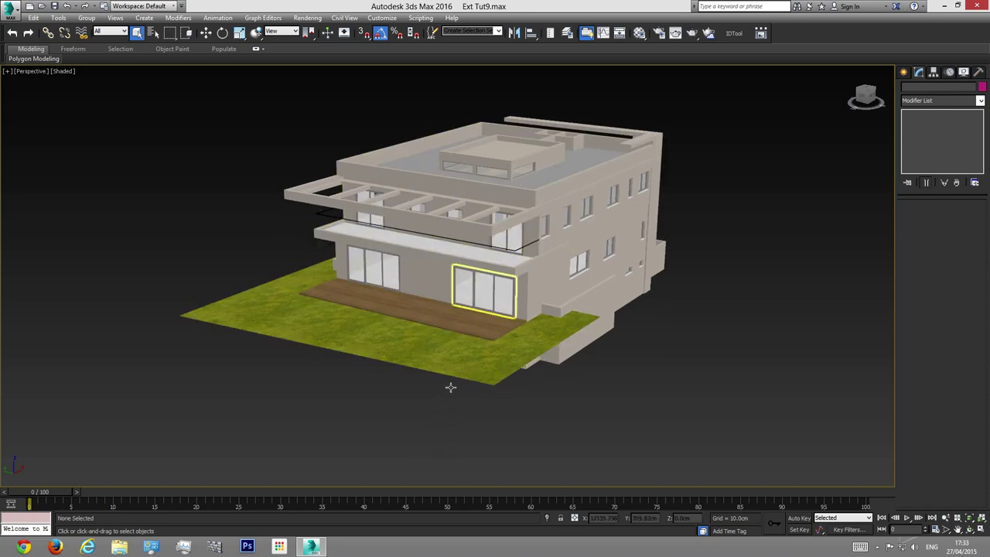
Step: In the top view, place a targeted V-Ray physical camera just outside the lawn's front edge, aimed at the middle of the house
{"action": "key", "text": "t"}
{"action": "key", "text": "z"}
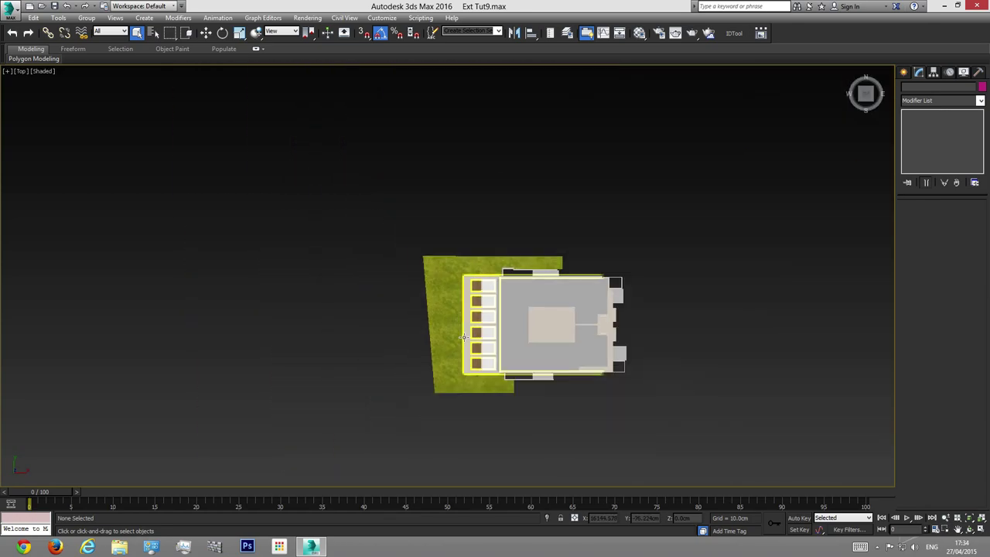
{"action": "left_click", "coordinate": [905, 72]}
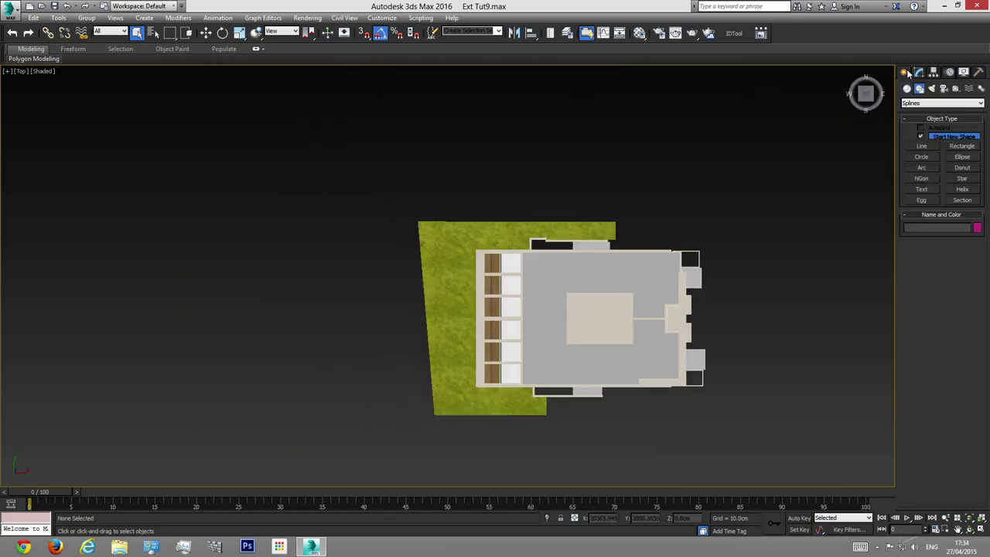
{"action": "left_click", "coordinate": [943, 89]}
{"action": "left_click", "coordinate": [919, 104]}
{"action": "left_click", "coordinate": [916, 120]}
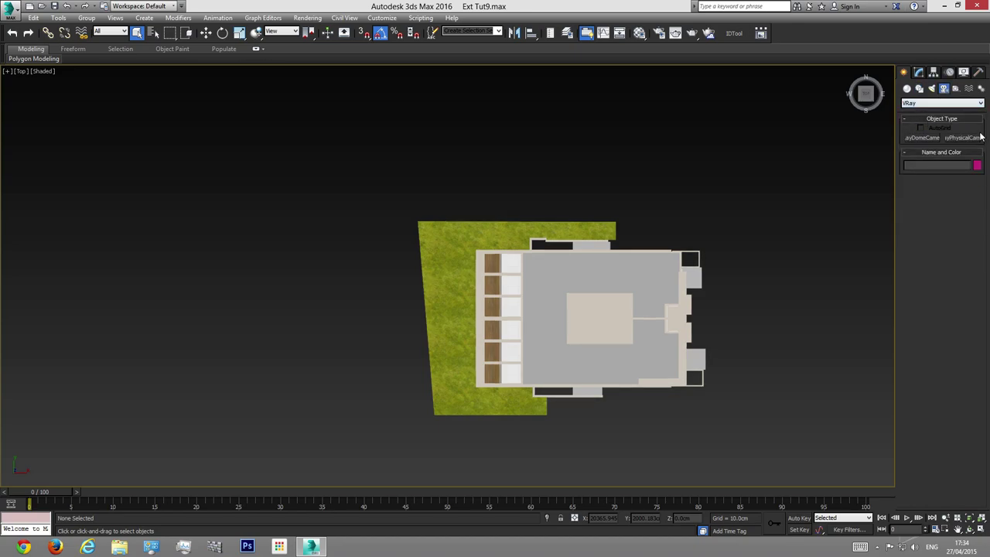
{"action": "left_click", "coordinate": [959, 138]}
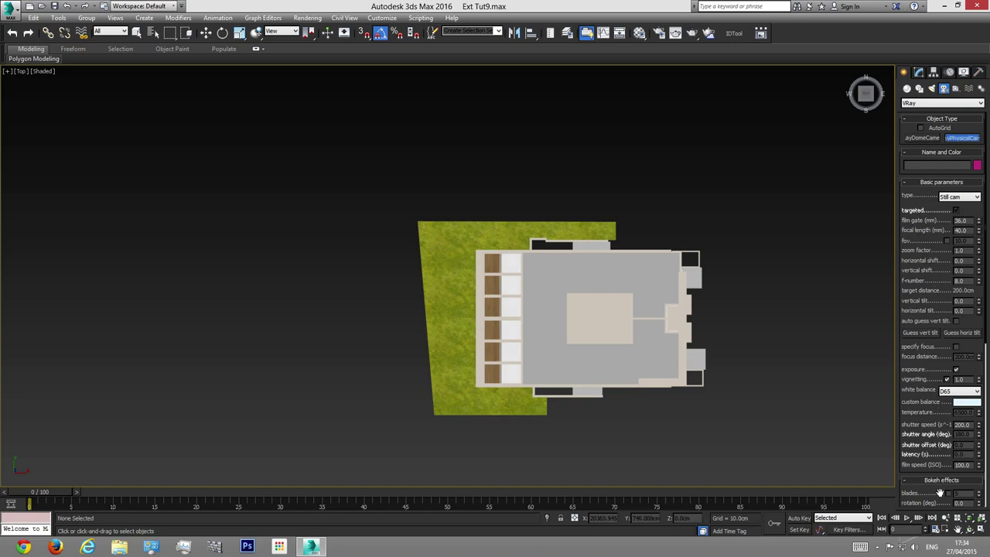
{"action": "scroll", "coordinate": [967, 344], "scroll_direction": "down", "scroll_amount": 5}
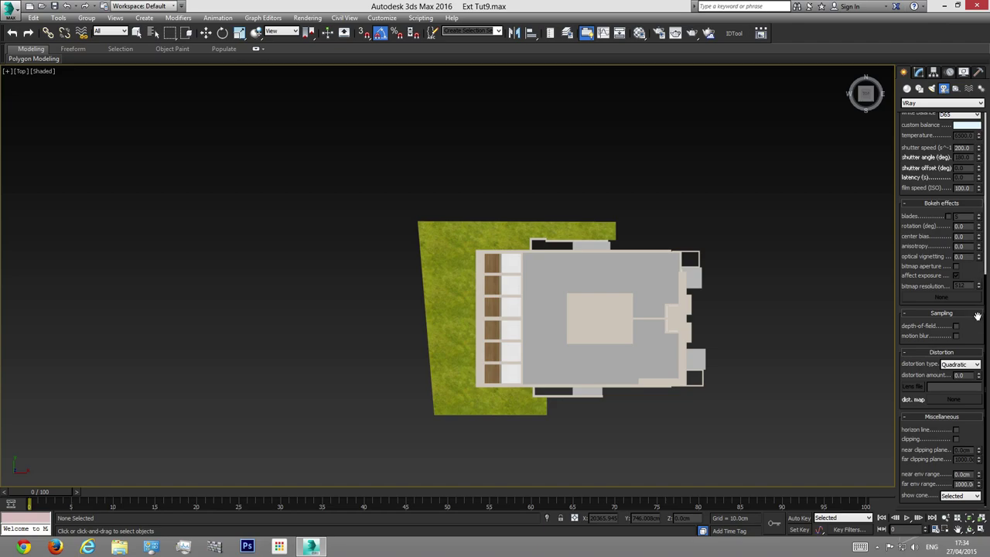
{"action": "scroll", "coordinate": [978, 321], "scroll_direction": "up", "scroll_amount": 3}
{"action": "scroll", "coordinate": [968, 276], "scroll_direction": "up", "scroll_amount": 2}
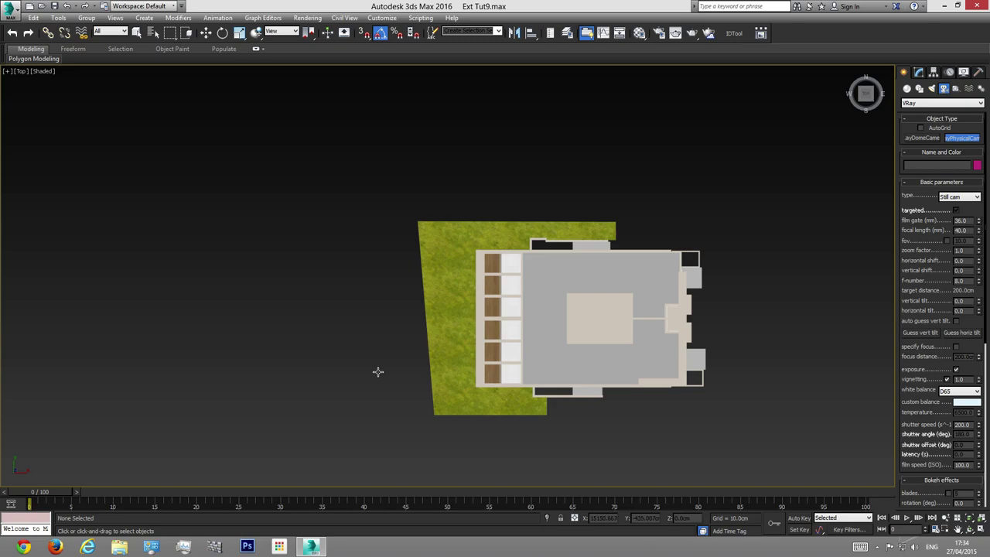
{"action": "left_click_drag", "start_coordinate": [378, 371], "coordinate": [593, 314]}
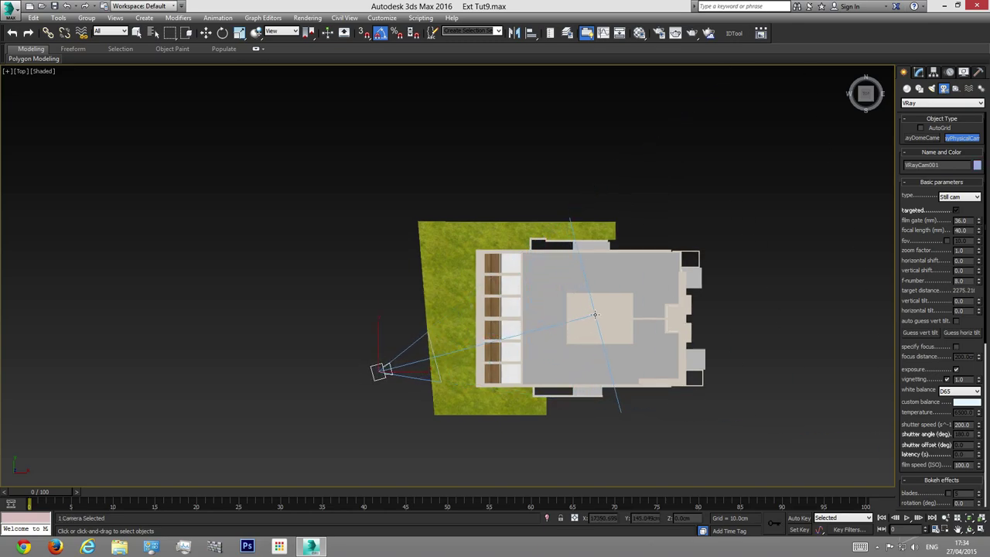
{"action": "right_click", "coordinate": [478, 236]}
Step: In the front wireframe view, raise the camera and its target together by about 400 cm to above lawn level, and deselect them
{"action": "key", "text": "f"}
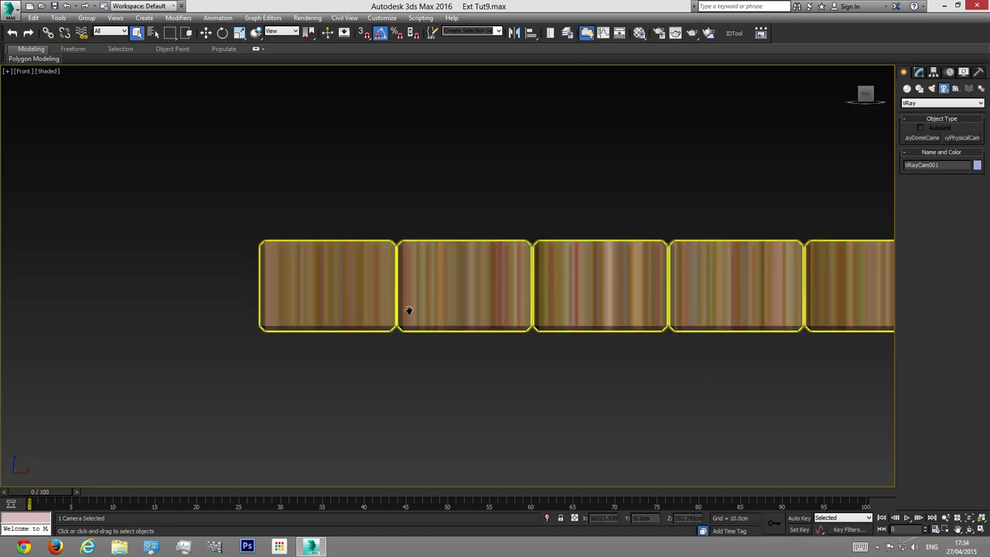
{"action": "scroll", "coordinate": [414, 310], "scroll_direction": "down", "scroll_amount": 10}
{"action": "right_click", "coordinate": [263, 341]}
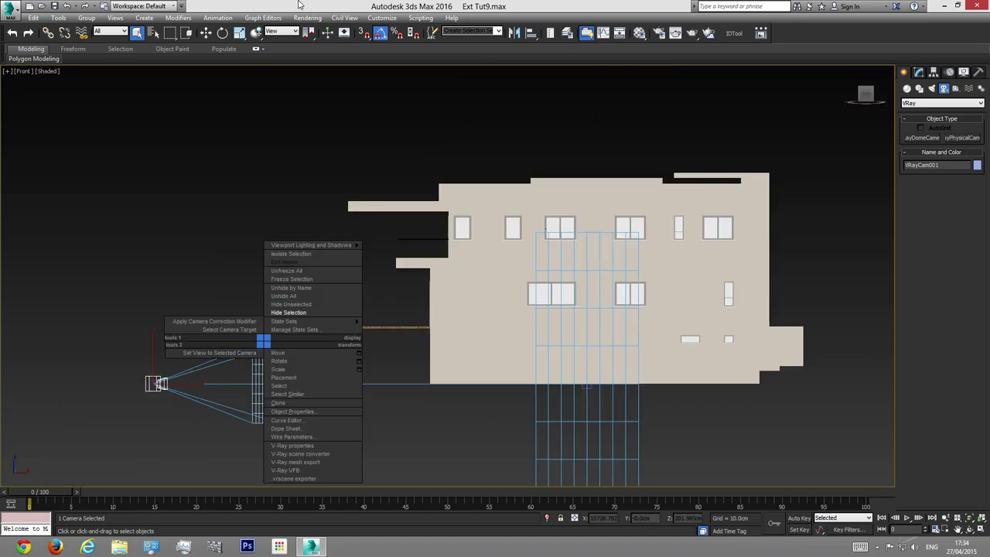
{"action": "key", "text": "F3"}
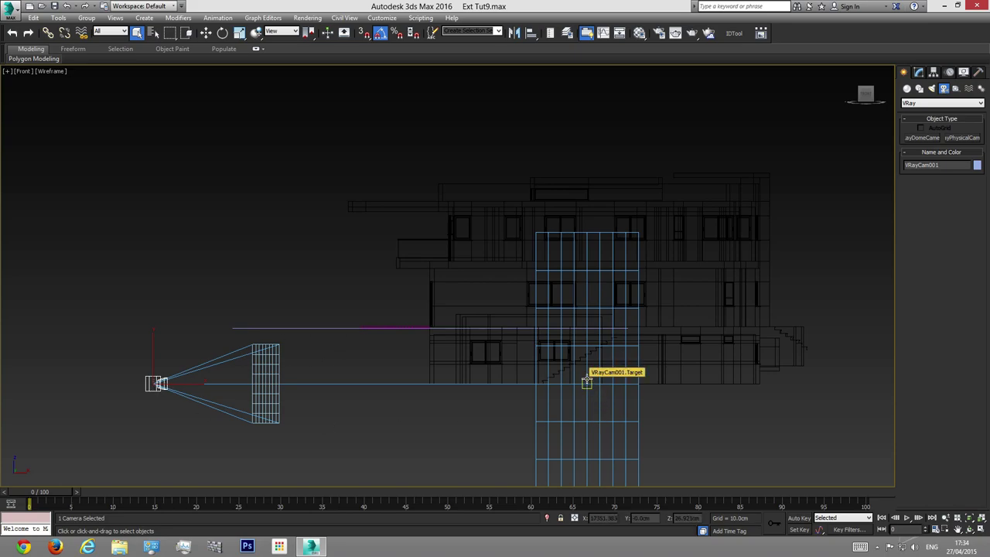
{"action": "left_click_drag", "start_coordinate": [459, 314], "coordinate": [605, 386]}
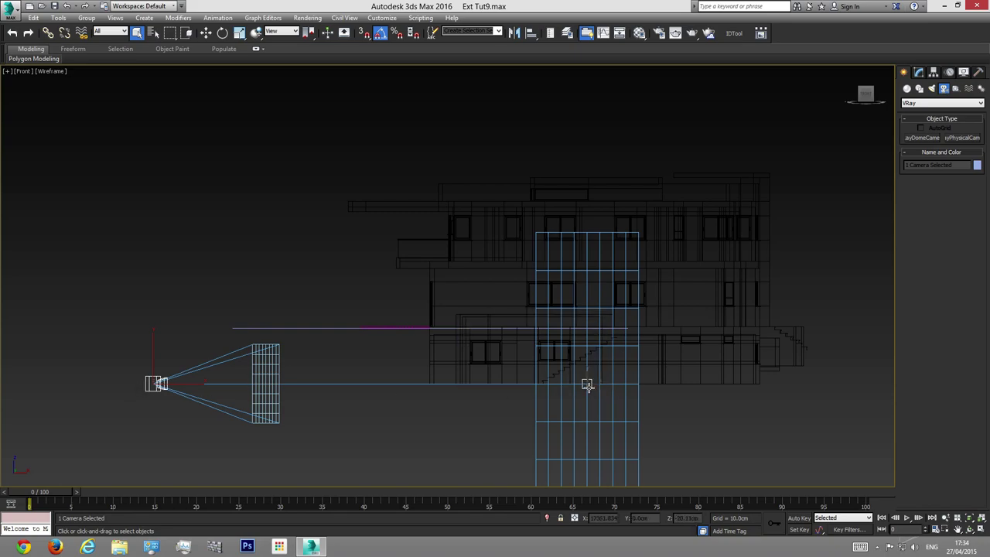
{"action": "left_click", "coordinate": [206, 32]}
{"action": "left_click_drag", "start_coordinate": [366, 361], "coordinate": [366, 282]}
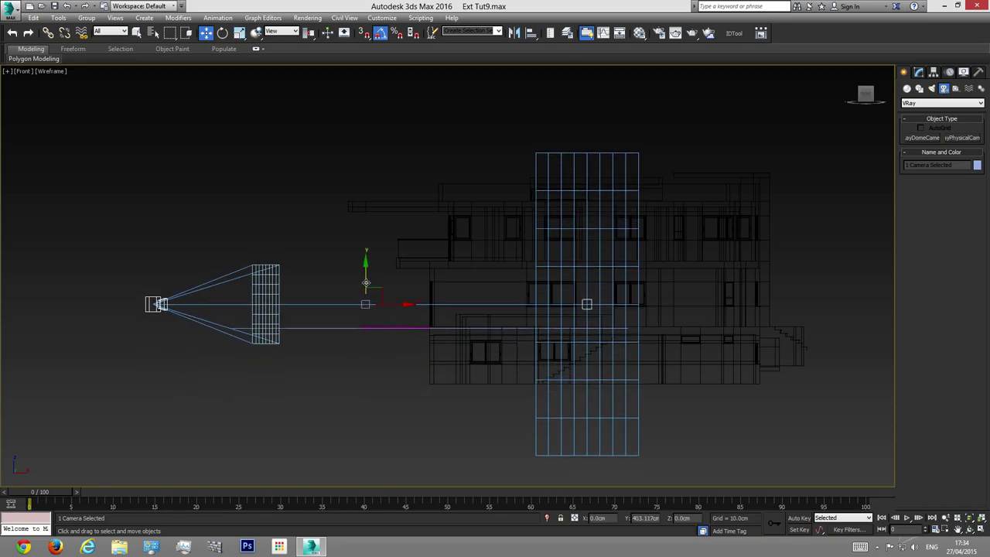
{"action": "left_click", "coordinate": [270, 186]}
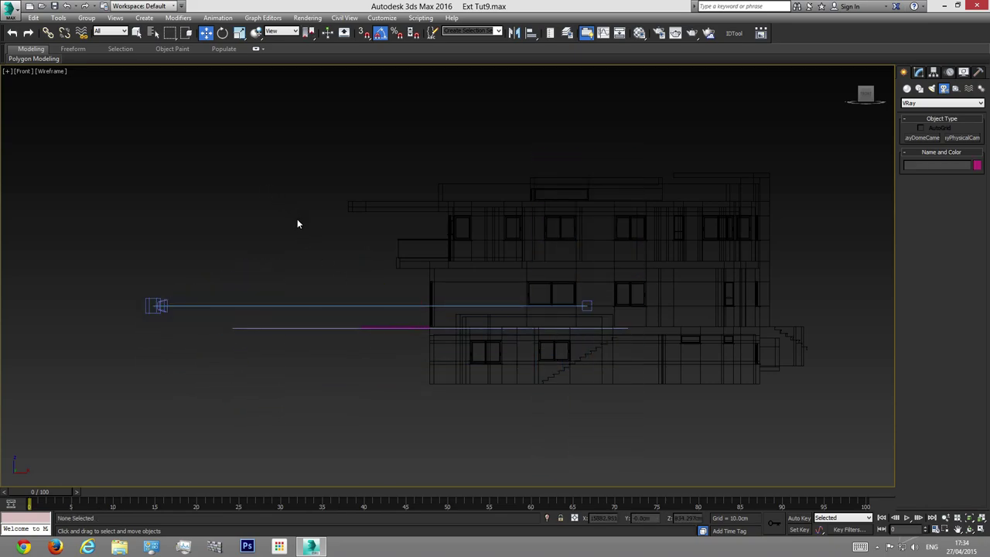
Step: Check the shaded view through the new camera, and return to a perspective view orbited around the house front
{"action": "key", "text": "c"}
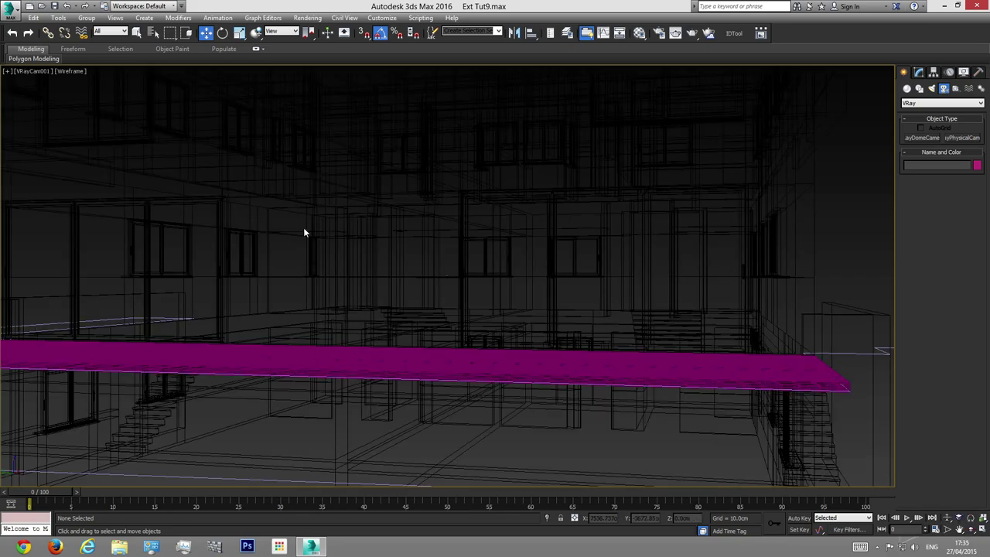
{"action": "key", "text": "F3"}
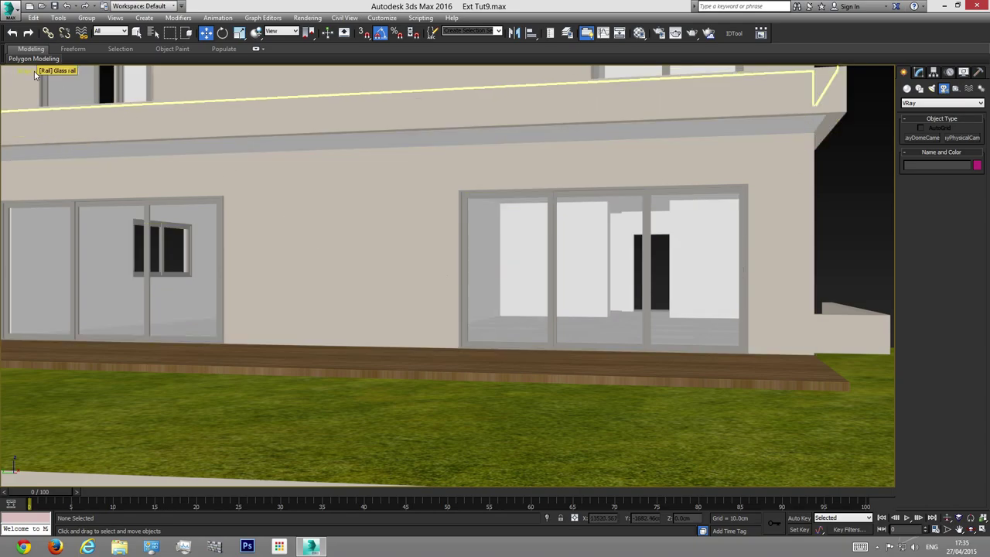
{"action": "key", "text": "p"}
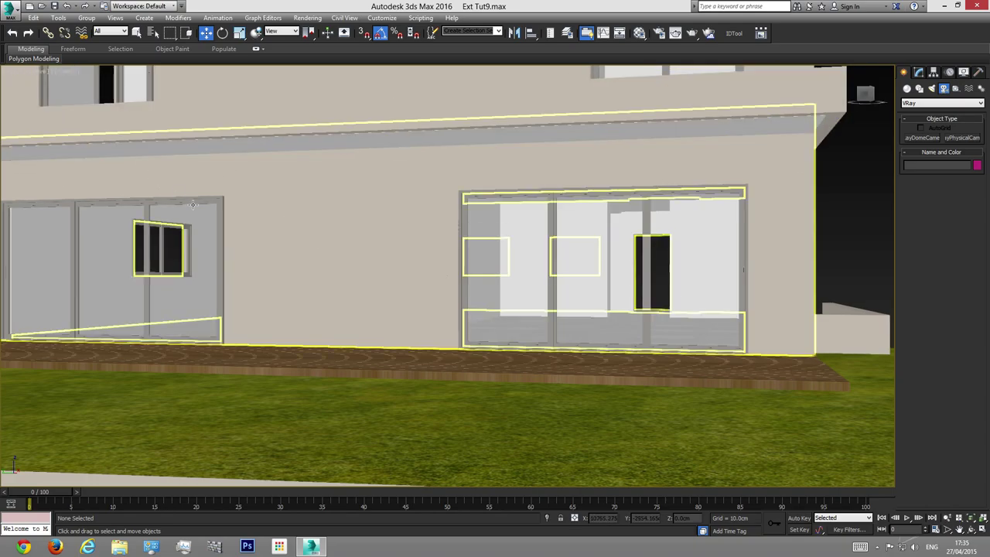
{"action": "scroll", "coordinate": [444, 260], "scroll_direction": "down", "scroll_amount": 10}
{"action": "scroll", "coordinate": [410, 283], "scroll_direction": "up", "scroll_amount": 5}
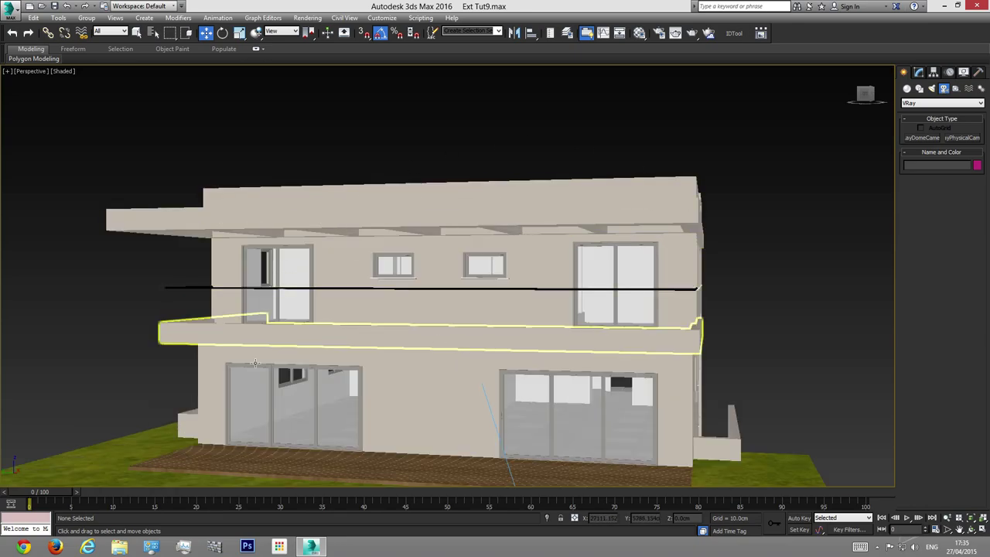
{"action": "left_click", "coordinate": [970, 529]}
{"action": "left_click_drag", "start_coordinate": [508, 304], "coordinate": [474, 273]}
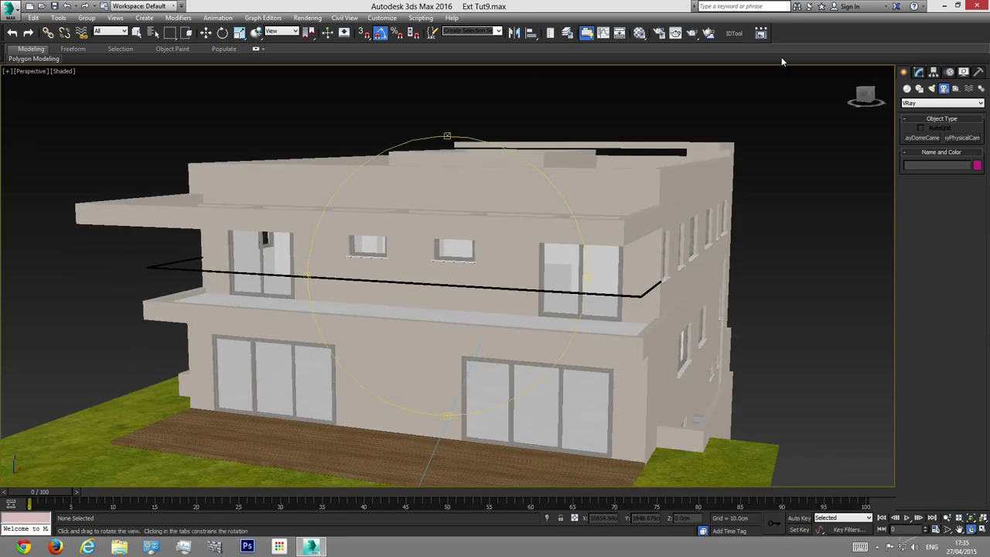
Step: Set the render output size to the HDTV (video) preset at 1920x1080 and close the render setup
{"action": "left_click", "coordinate": [659, 33]}
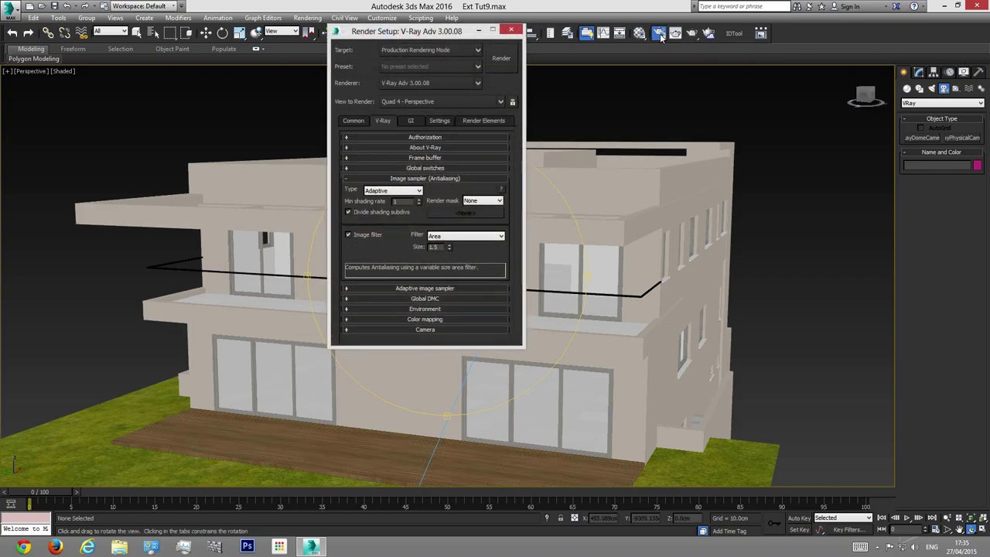
{"action": "left_click", "coordinate": [353, 122]}
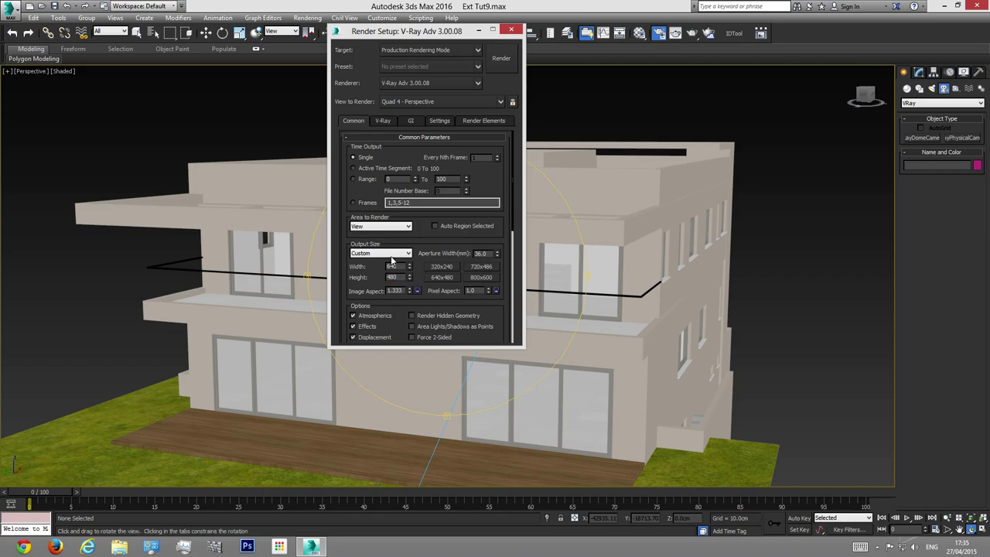
{"action": "left_click", "coordinate": [360, 255]}
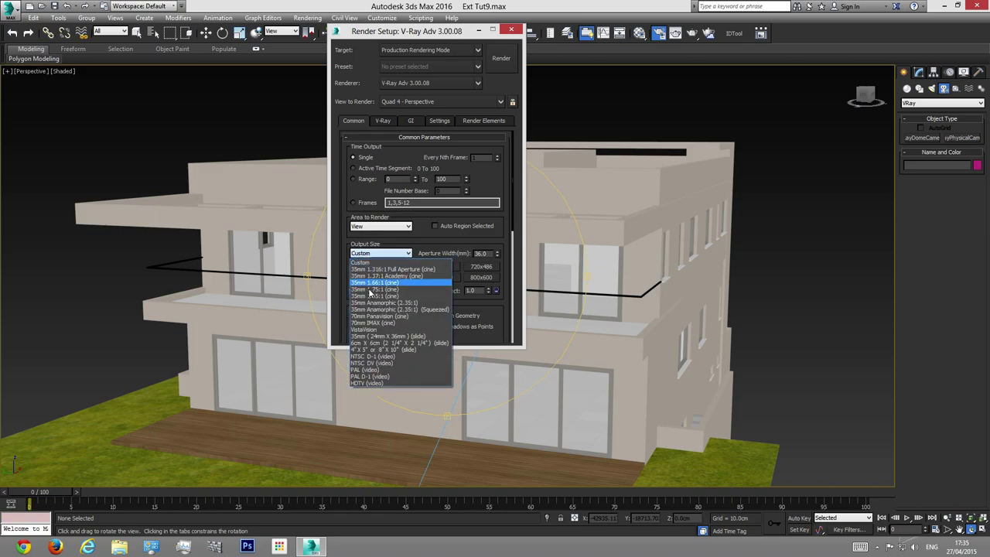
{"action": "left_click", "coordinate": [371, 384]}
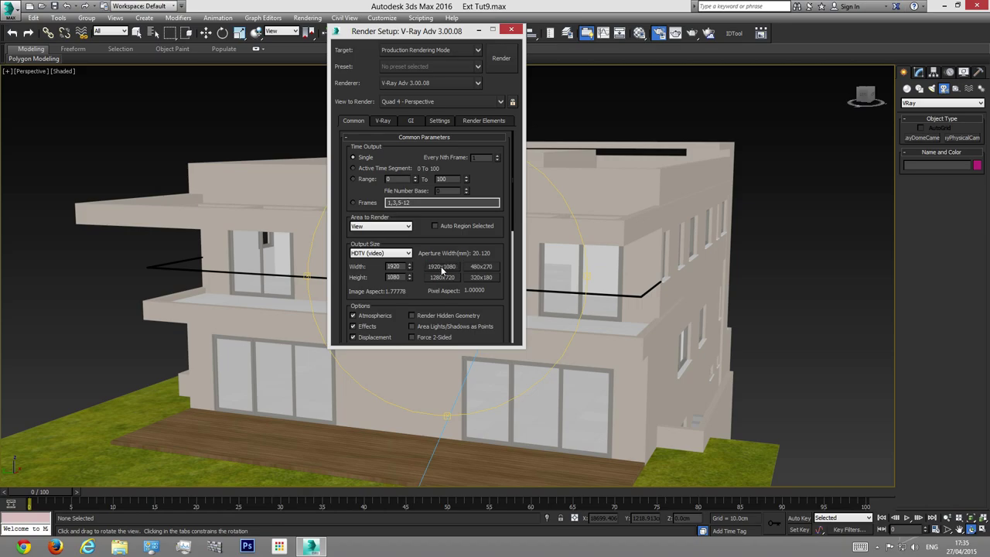
{"action": "left_click", "coordinate": [510, 30]}
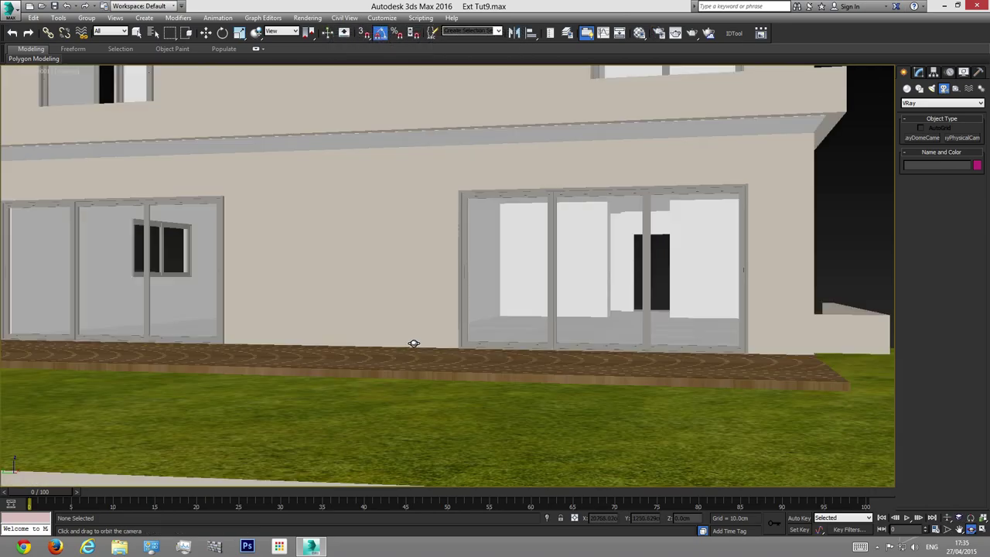
Step: Set the render output size to Custom at 640x480 and show safe frames in the camera view
{"action": "key", "text": "w"}
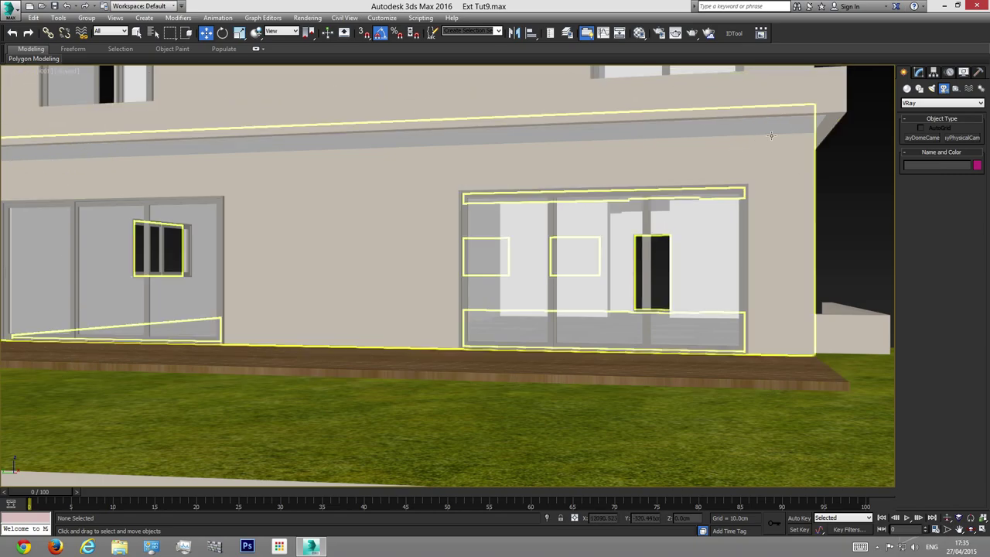
{"action": "left_click", "coordinate": [659, 34]}
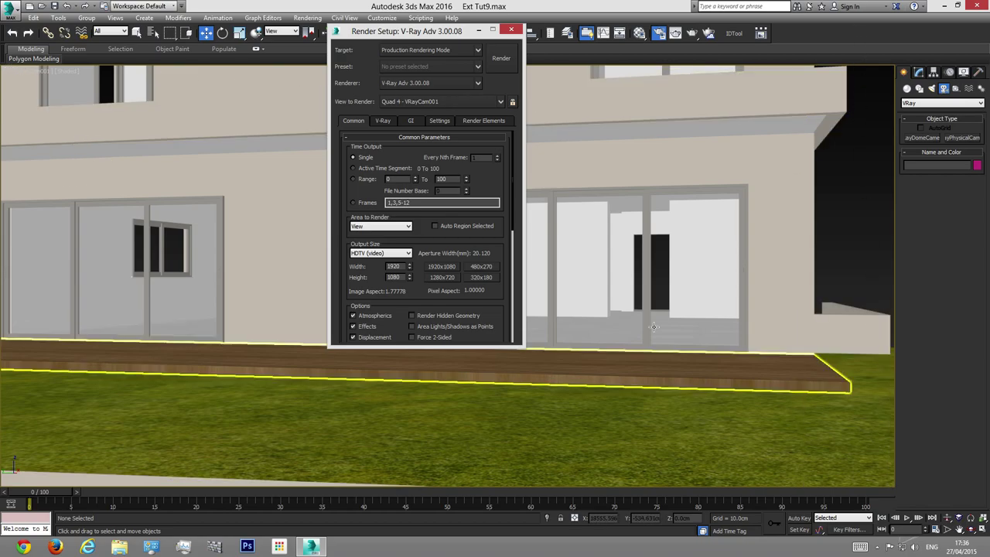
{"action": "left_click", "coordinate": [377, 254]}
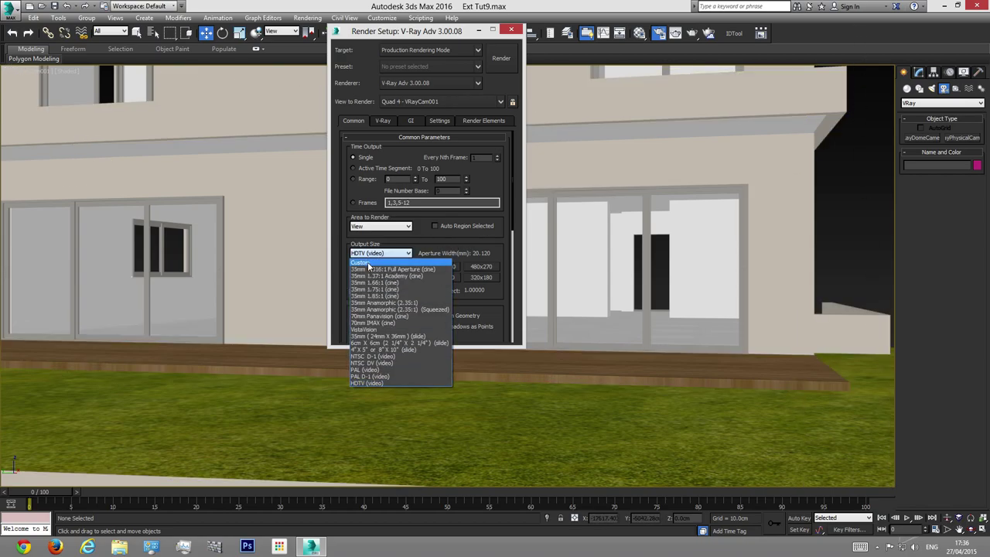
{"action": "left_click", "coordinate": [377, 262]}
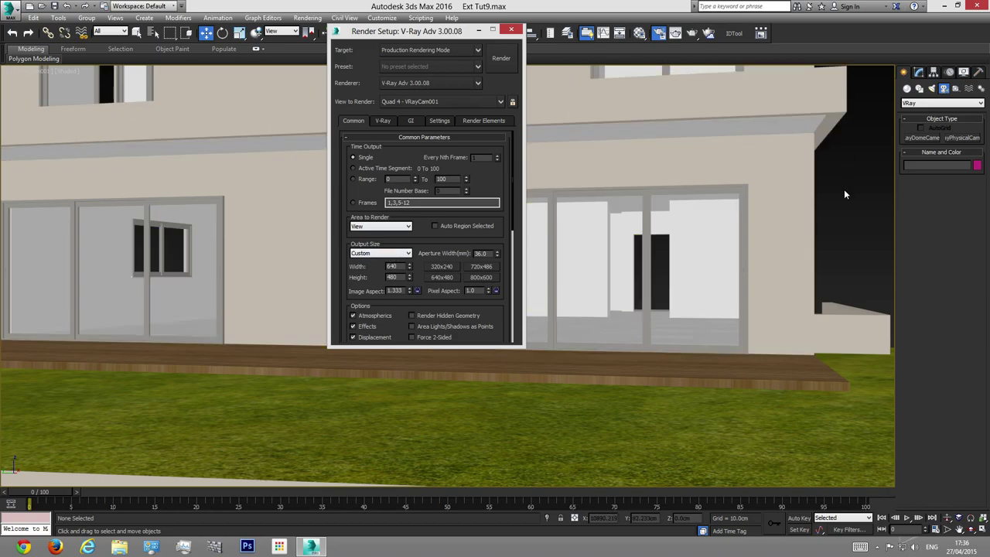
{"action": "left_click", "coordinate": [30, 75]}
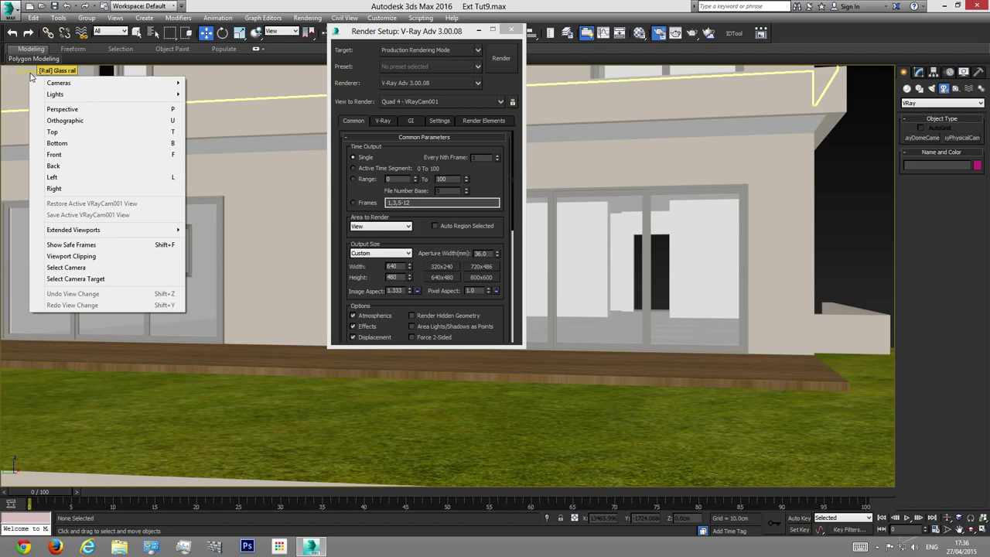
{"action": "left_click", "coordinate": [83, 246]}
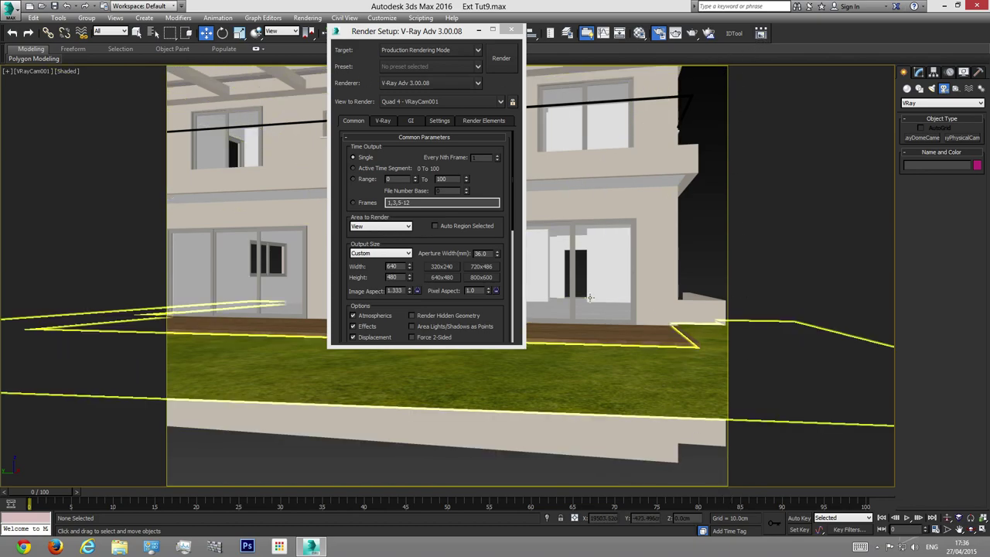
Step: Compare the Custom output size with the HDTV (video) preset, and keep HDTV (video) at 1920x1080
{"action": "double_click", "coordinate": [404, 267]}
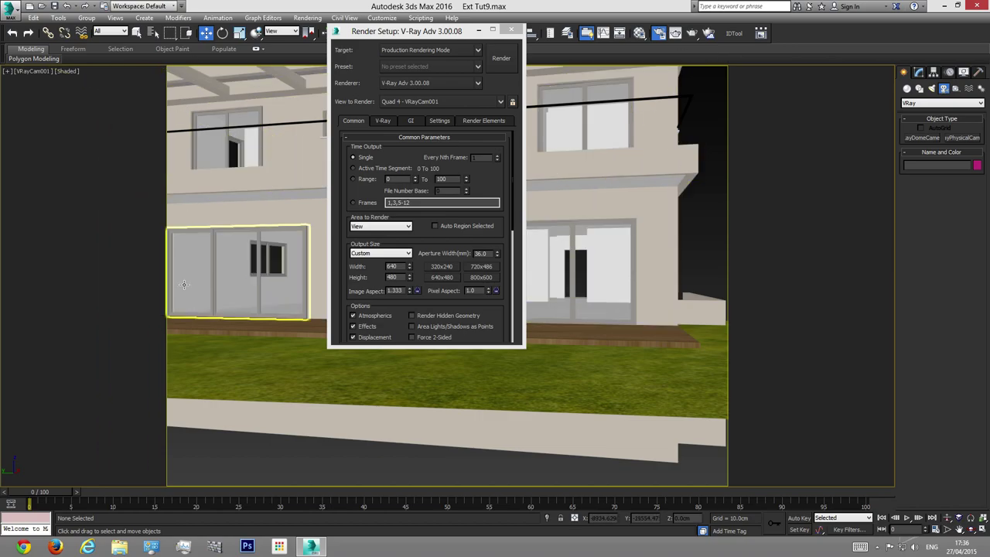
{"action": "left_click", "coordinate": [377, 256]}
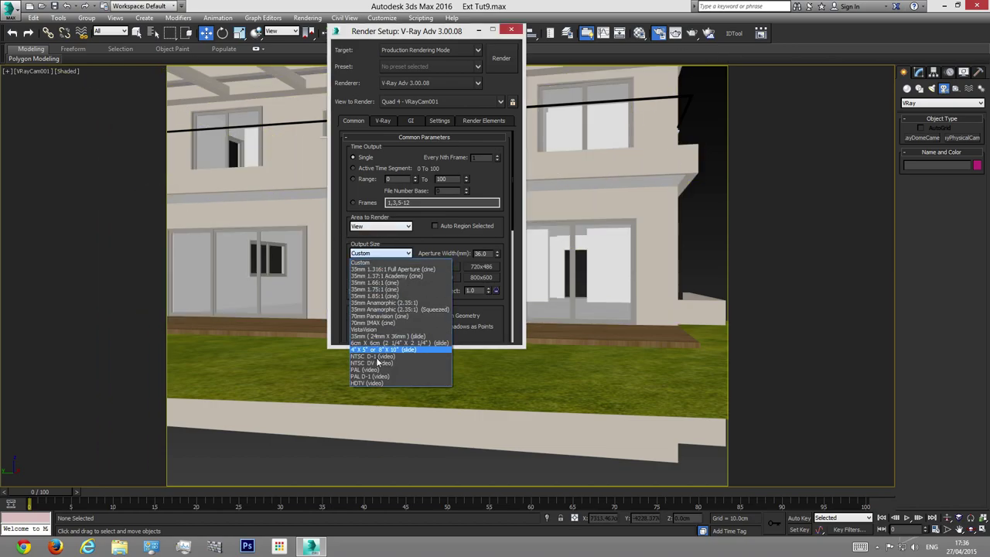
{"action": "left_click", "coordinate": [368, 383]}
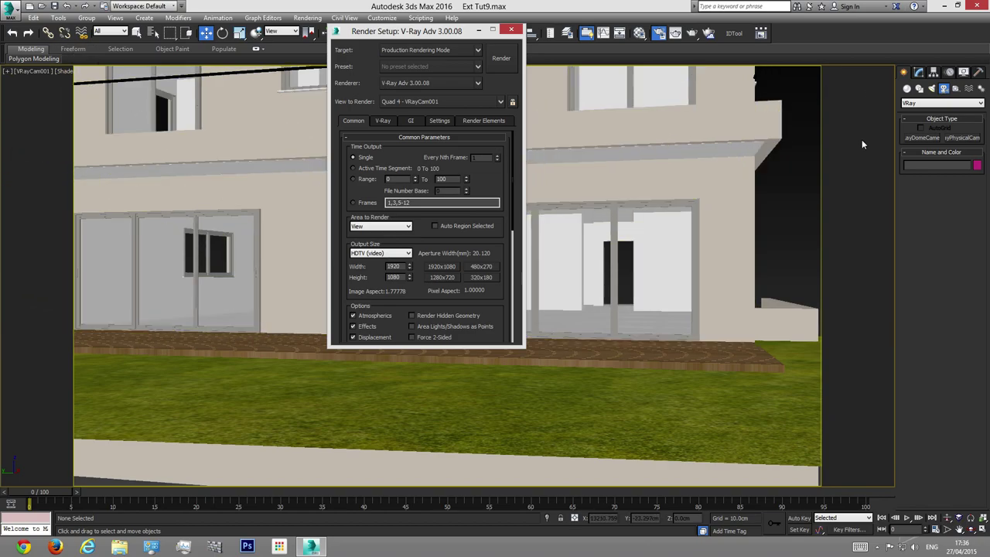
{"action": "left_click", "coordinate": [368, 260]}
{"action": "left_click", "coordinate": [368, 262]}
{"action": "left_click", "coordinate": [379, 253]}
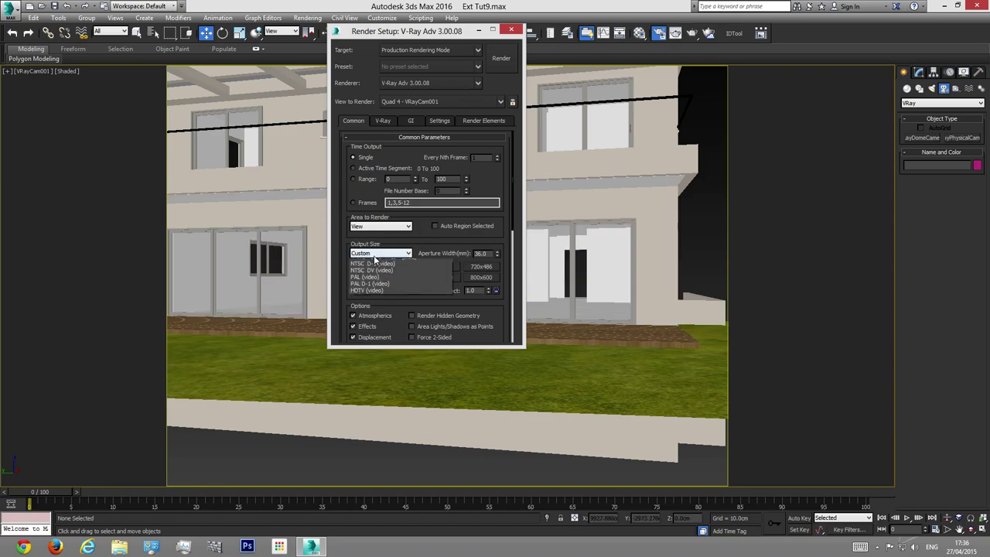
{"action": "left_click", "coordinate": [383, 380]}
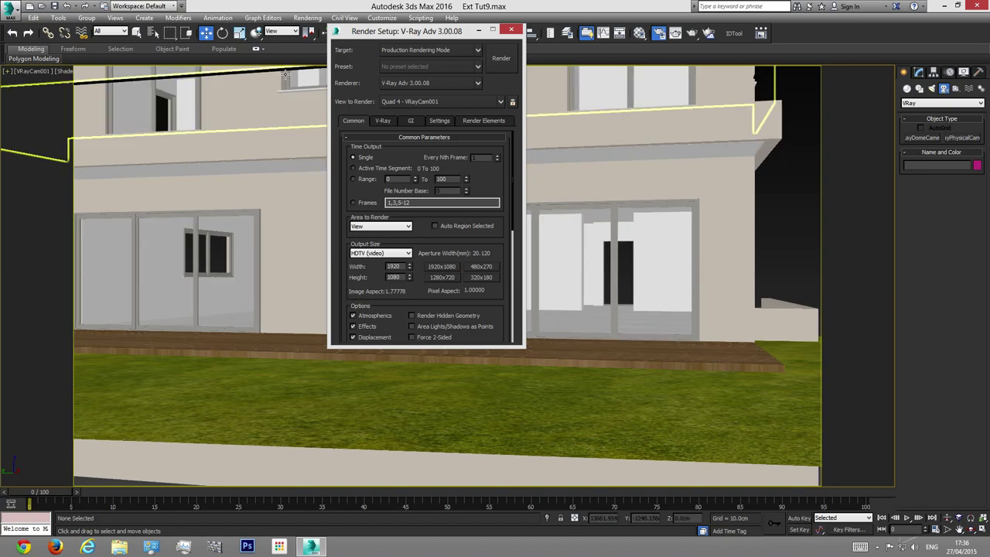
Step: Turn safe frames off and back on in the camera view, and close the render setup
{"action": "left_click", "coordinate": [27, 71]}
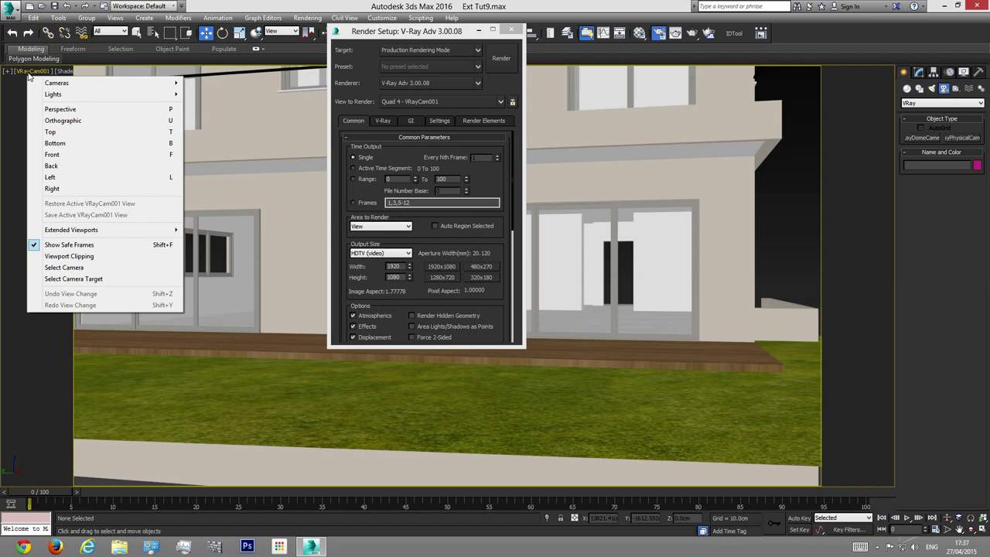
{"action": "left_click", "coordinate": [68, 246]}
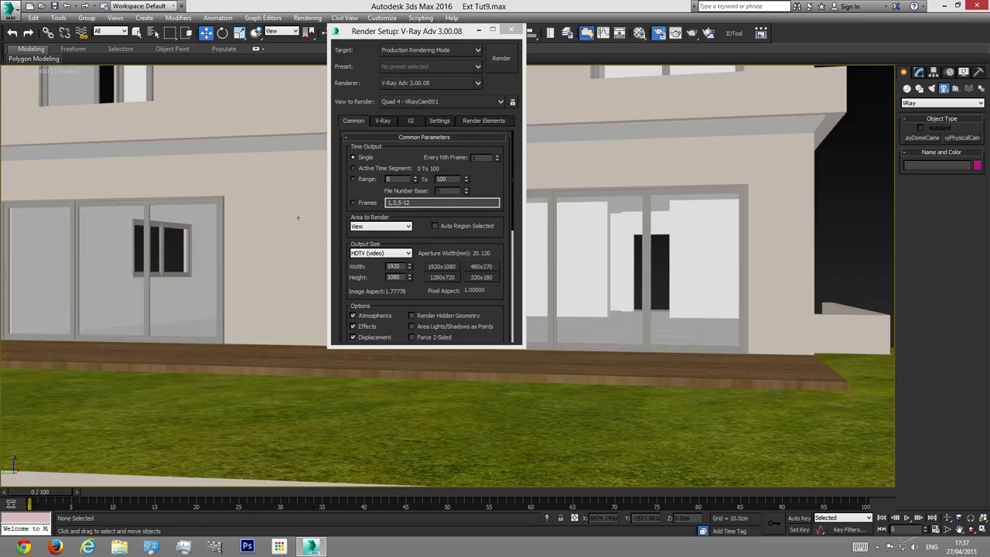
{"action": "left_click", "coordinate": [34, 71]}
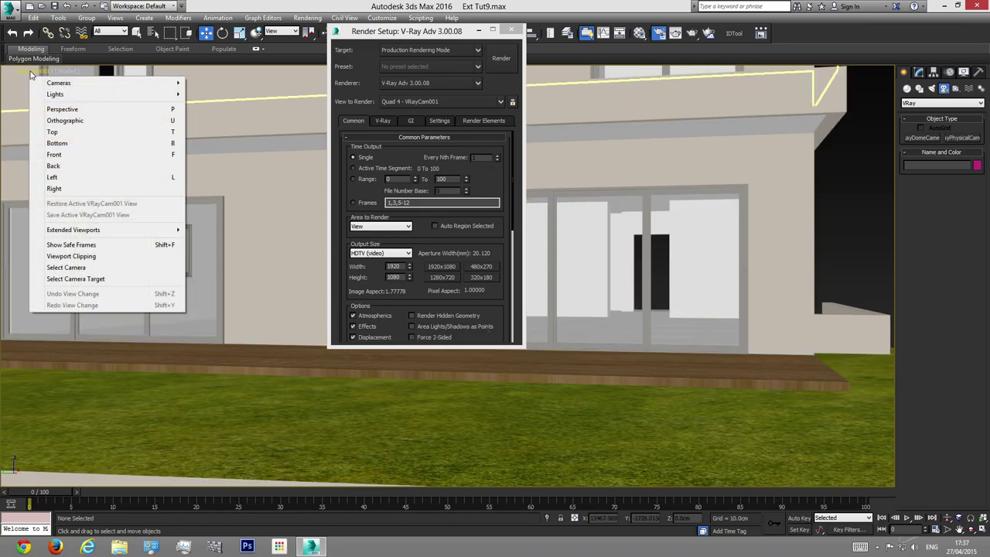
{"action": "left_click", "coordinate": [66, 244]}
{"action": "left_click", "coordinate": [510, 30]}
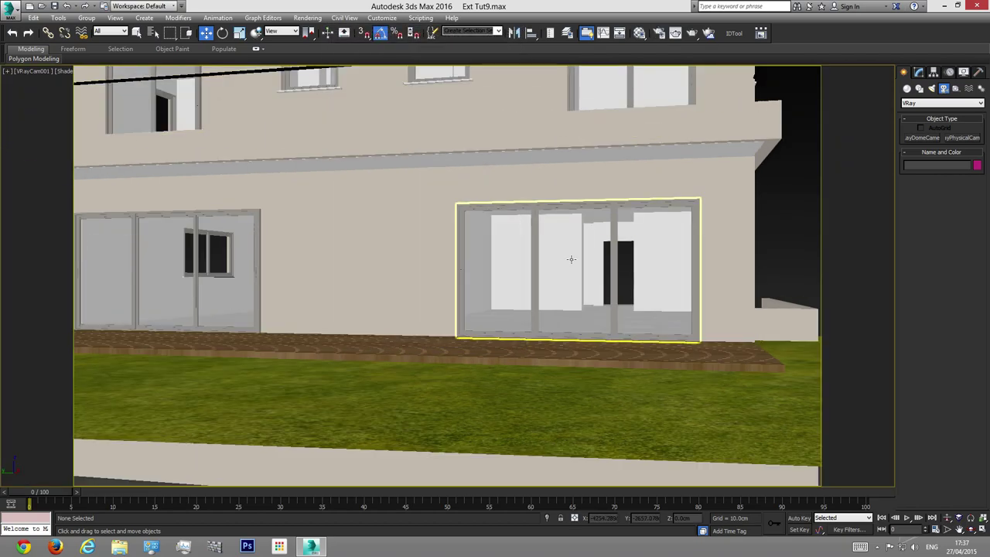
Step: Truck, dolly back and orbit the camera until the whole house is framed from its front corner
{"action": "middle_click_drag", "start_coordinate": [513, 332], "coordinate": [524, 355]}
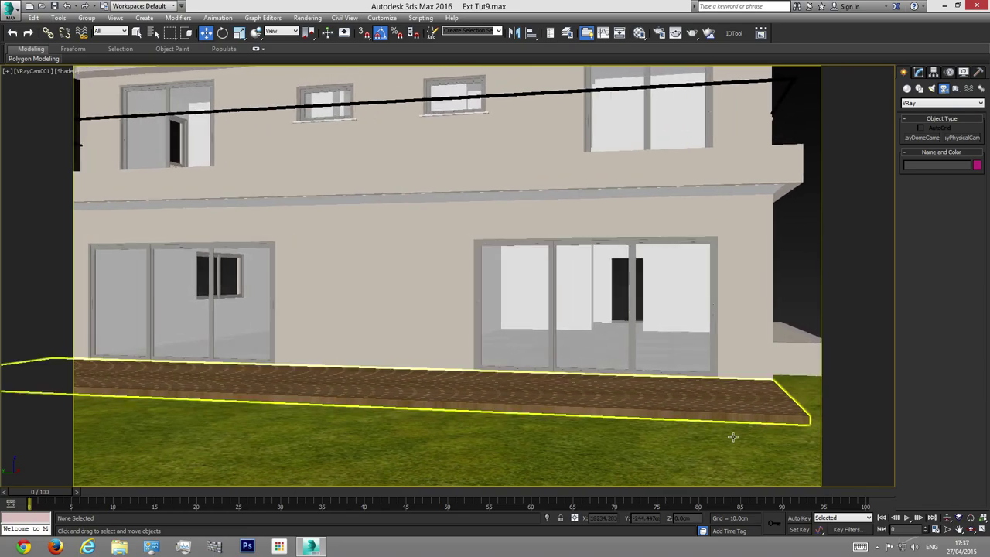
{"action": "left_click", "coordinate": [947, 517]}
{"action": "left_click_drag", "start_coordinate": [469, 266], "coordinate": [532, 325]}
{"action": "left_click", "coordinate": [971, 530]}
{"action": "key", "text": "w"}
Step: Select the V-Ray camera from the top view and return to the camera view with its parameters open for editing
{"action": "key", "text": "t"}
{"action": "middle_click_drag", "start_coordinate": [392, 349], "coordinate": [398, 368]}
{"action": "left_click", "coordinate": [368, 447]}
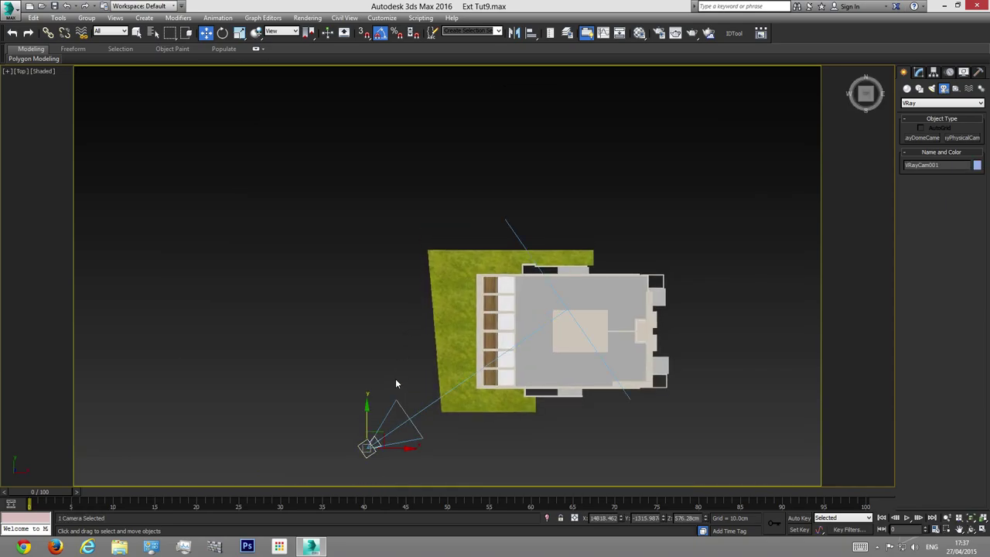
{"action": "key", "text": "c"}
{"action": "left_click", "coordinate": [918, 72]}
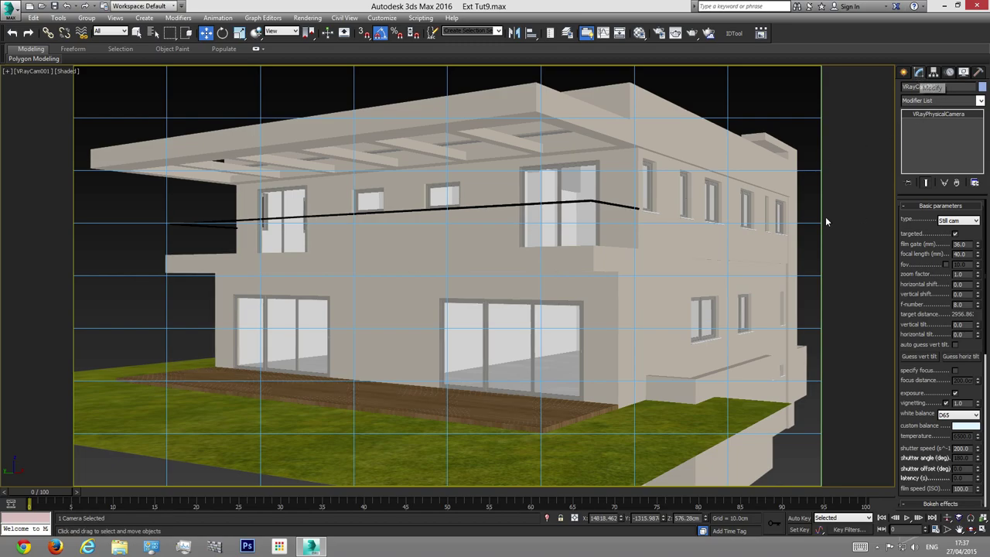
{"action": "left_click", "coordinate": [804, 127]}
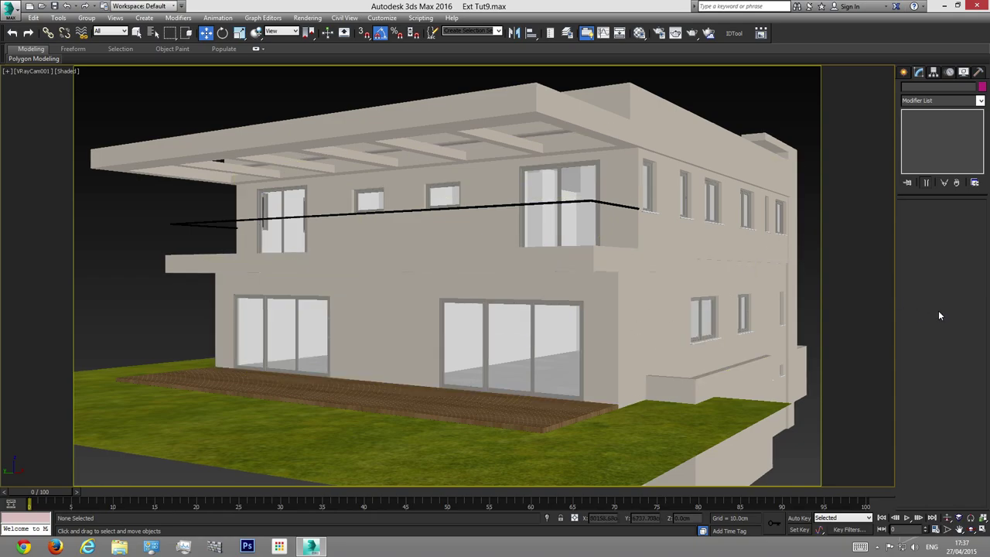
{"action": "key", "text": "t"}
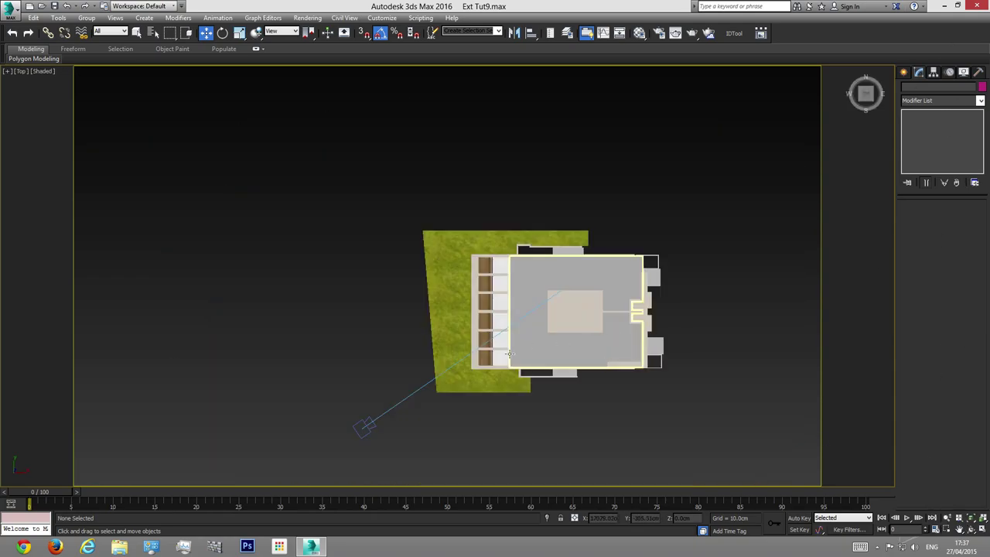
{"action": "left_click", "coordinate": [361, 425]}
{"action": "key", "text": "c"}
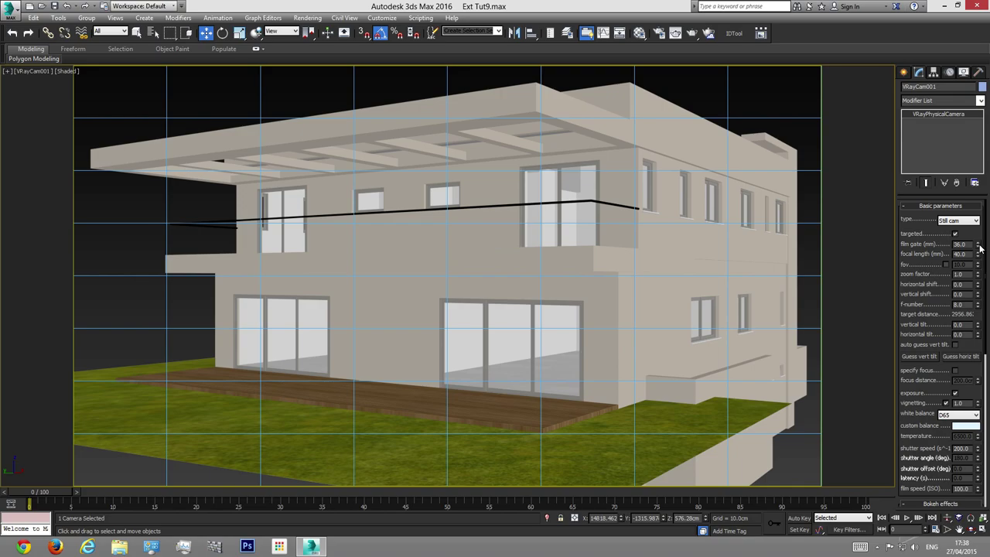
Step: Try a much larger film gate on the camera, and set it back to 36 mm
{"action": "left_click_drag", "start_coordinate": [978, 246], "coordinate": [980, 141]}
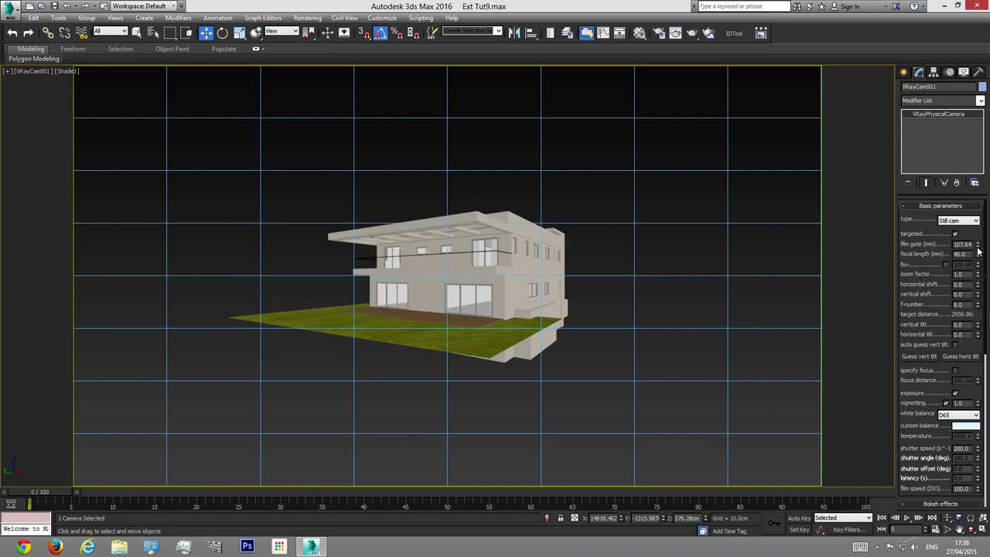
{"action": "left_click_drag", "start_coordinate": [978, 248], "coordinate": [978, 271]}
{"action": "type", "text": "36"}
{"action": "key", "text": "Return"}
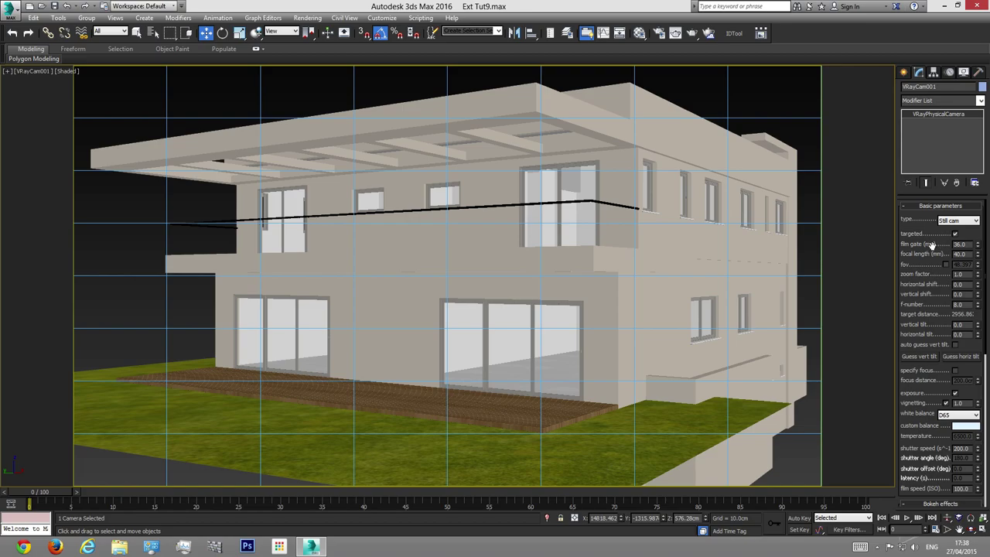
Step: Set the camera's film gate to 45 mm and its focal length to 35 mm
{"action": "type", "text": "45"}
{"action": "key", "text": "Return"}
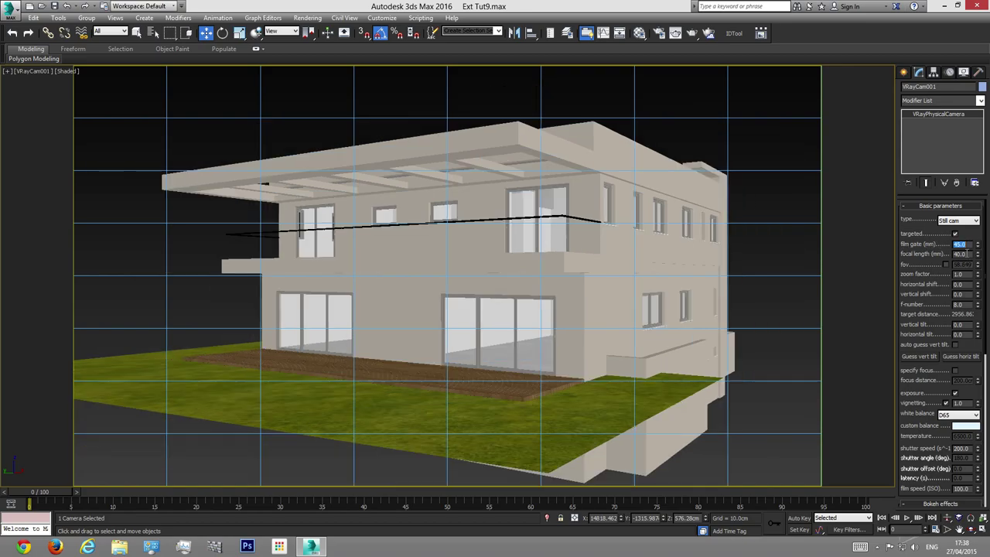
{"action": "key", "text": "Tab"}
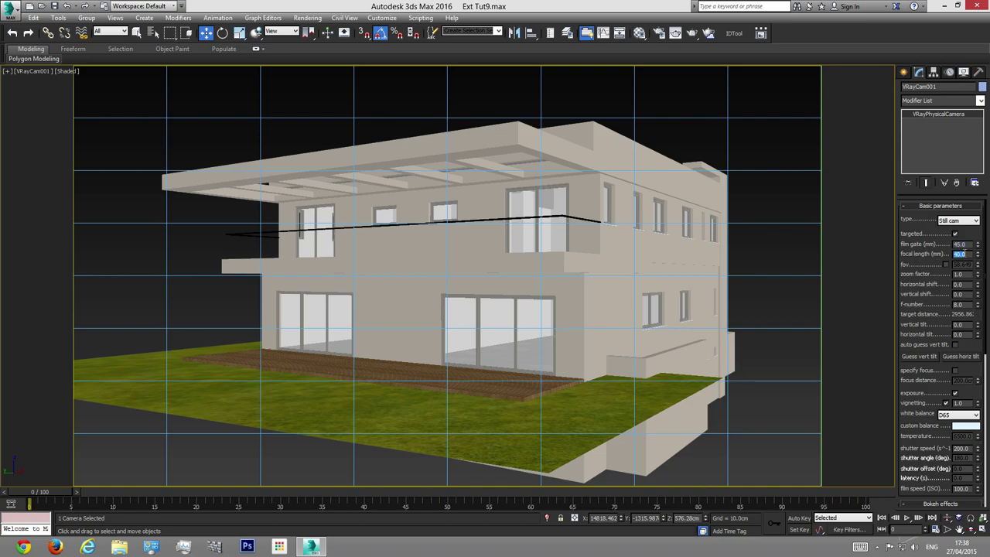
{"action": "type", "text": "35"}
{"action": "key", "text": "Return"}
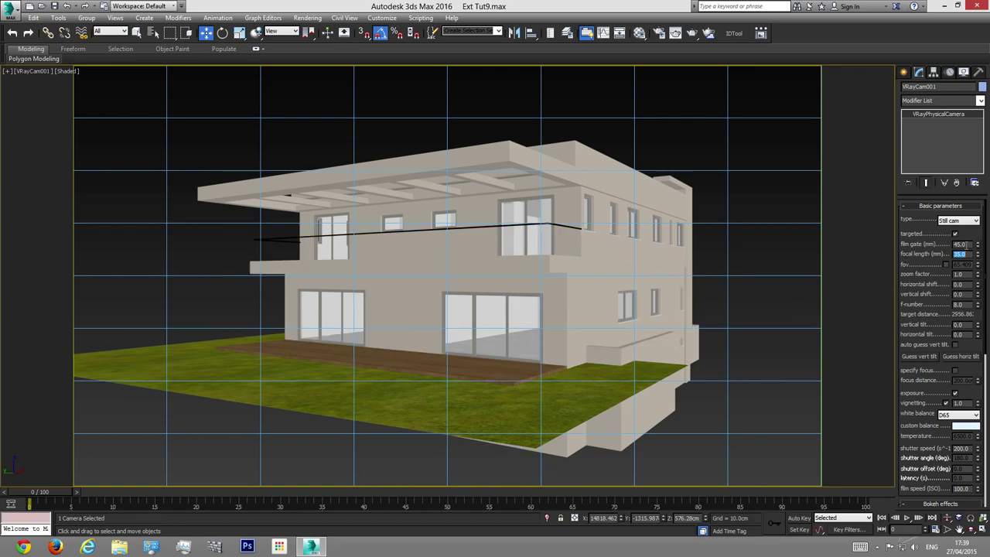
Step: Try a zoom factor of 0.97 on the camera, undo it, and deselect the camera
{"action": "left_click", "coordinate": [957, 245]}
{"action": "mouse_move", "coordinate": [977, 275]}
{"action": "left_mouse_down"}
{"action": "mouse_move", "coordinate": [977, 255]}
{"action": "mouse_move", "coordinate": [977, 288]}
{"action": "left_mouse_up"}
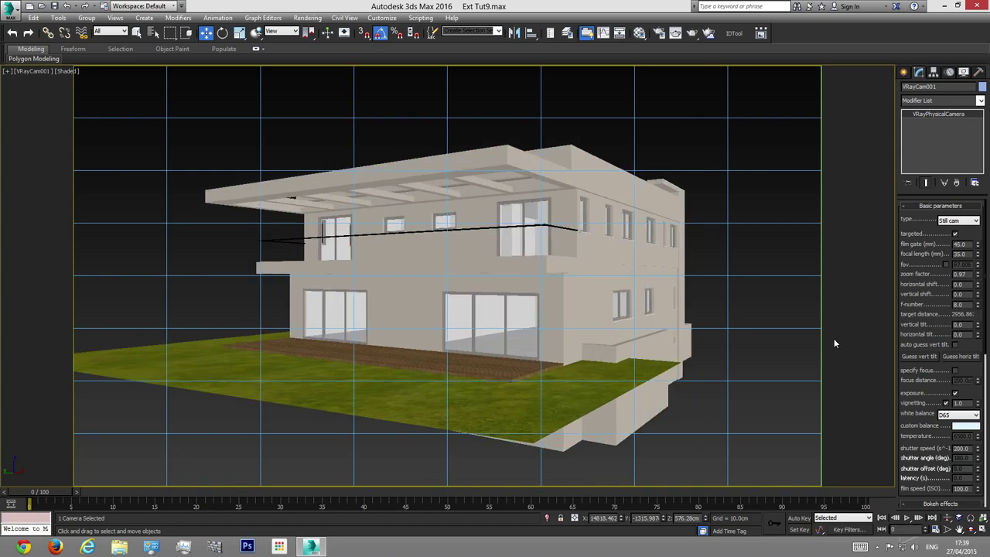
{"action": "key", "text": "ctrl+z"}
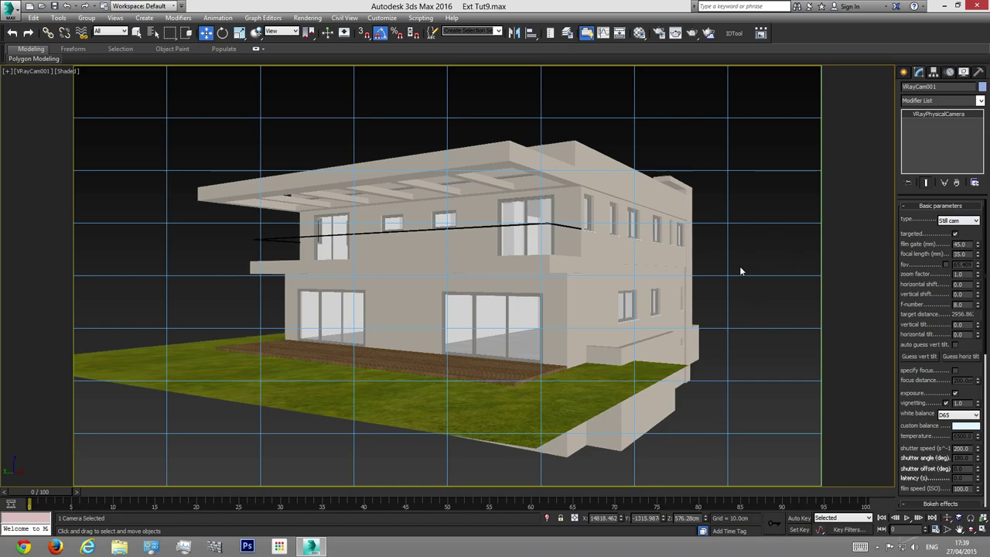
{"action": "left_click", "coordinate": [739, 270]}
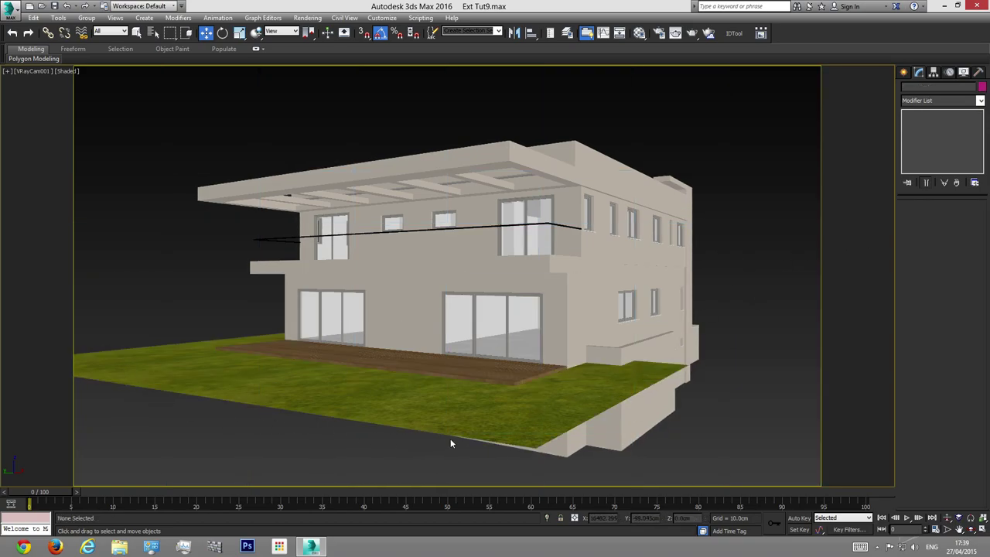
Step: Extend the Grass object's Editable Poly toward the camera by moving its front edge outward past the lower frame boundary
{"action": "left_click", "coordinate": [397, 399]}
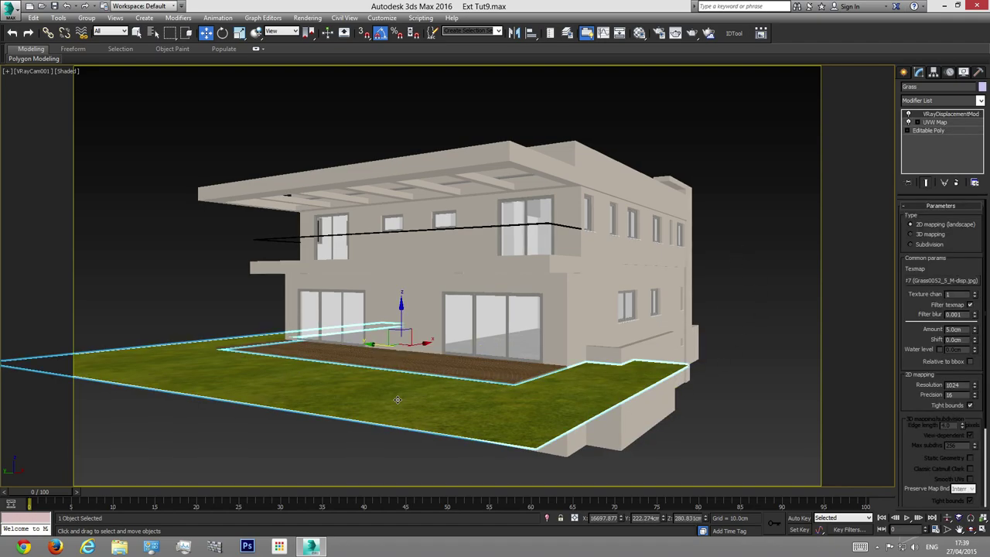
{"action": "left_click", "coordinate": [937, 131]}
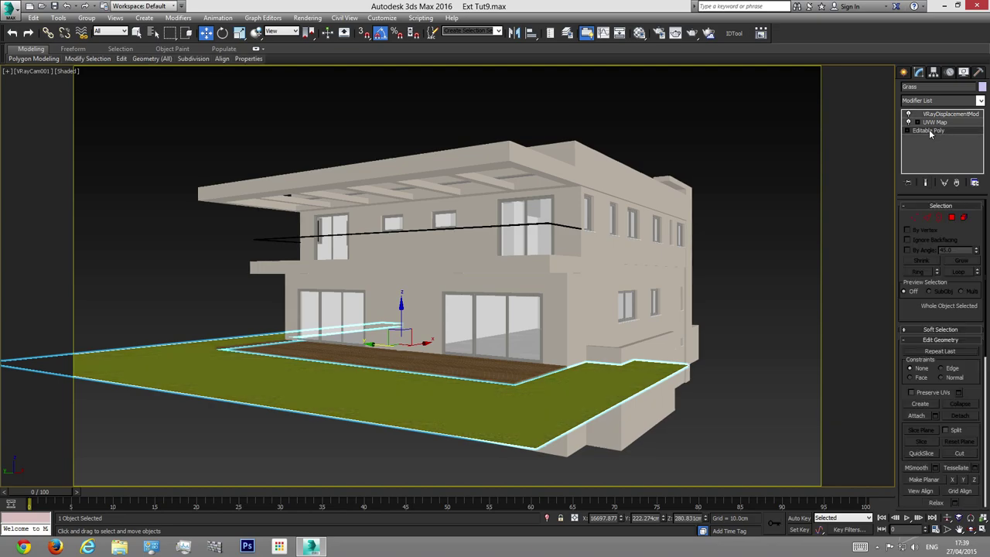
{"action": "left_click", "coordinate": [927, 218]}
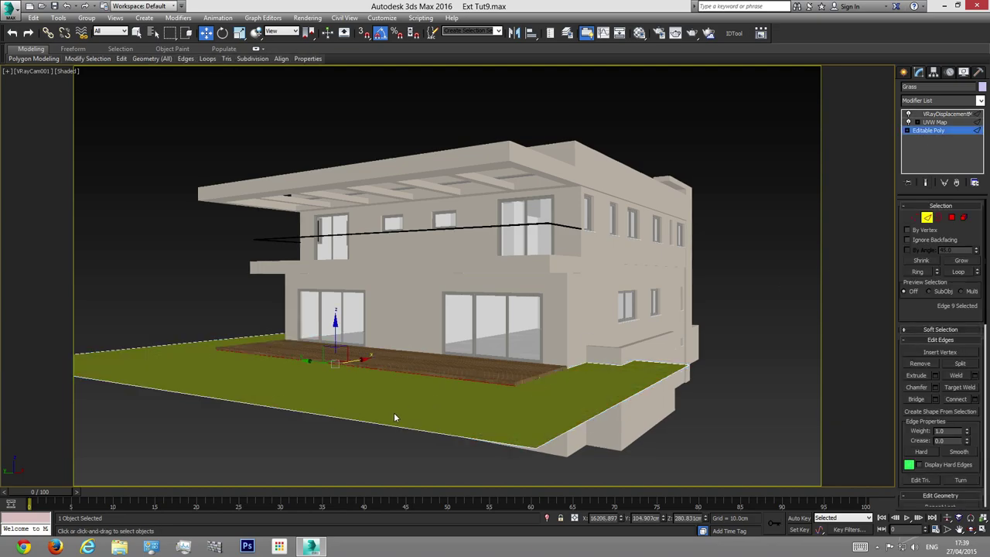
{"action": "left_click", "coordinate": [191, 393]}
{"action": "left_click_drag", "start_coordinate": [203, 389], "coordinate": [25, 543]}
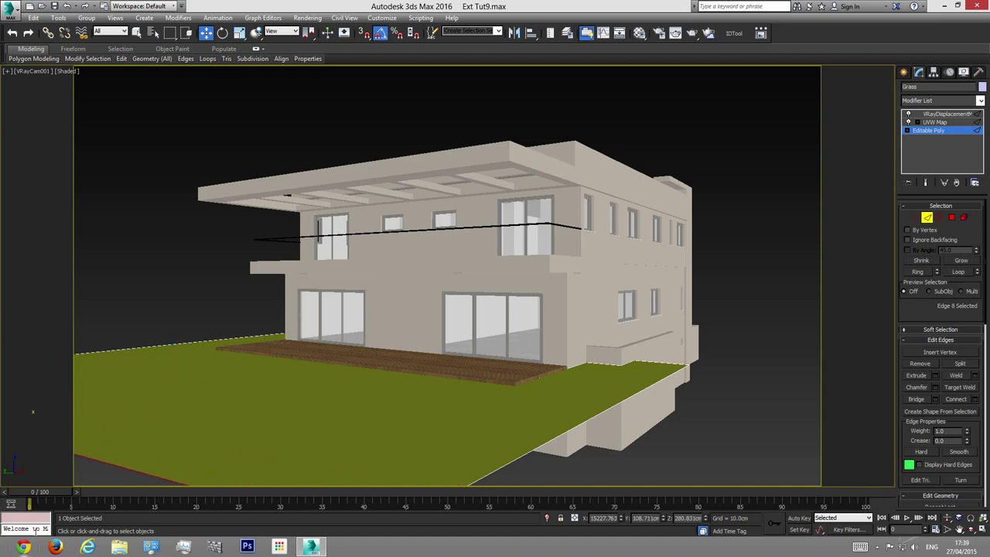
Step: Select the lawn's side edge beside the house in perspective, and move it outward in the camera view past the frame
{"action": "key", "text": "p"}
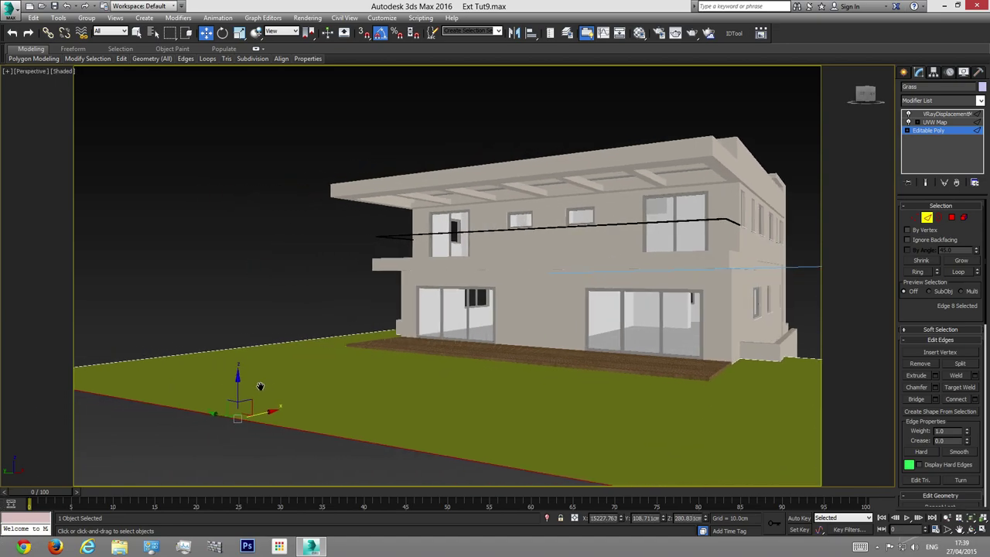
{"action": "scroll", "coordinate": [161, 388], "scroll_direction": "down", "scroll_amount": 5}
{"action": "left_click_drag", "start_coordinate": [279, 390], "coordinate": [256, 423]}
{"action": "left_click", "coordinate": [334, 411], "text": "ctrl"}
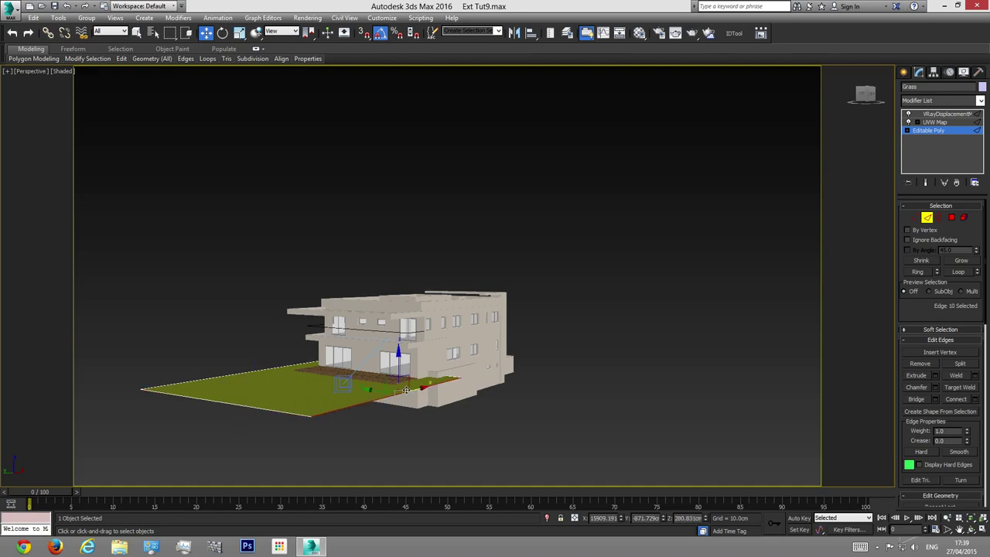
{"action": "key", "text": "c"}
{"action": "left_click_drag", "start_coordinate": [537, 419], "coordinate": [792, 526]}
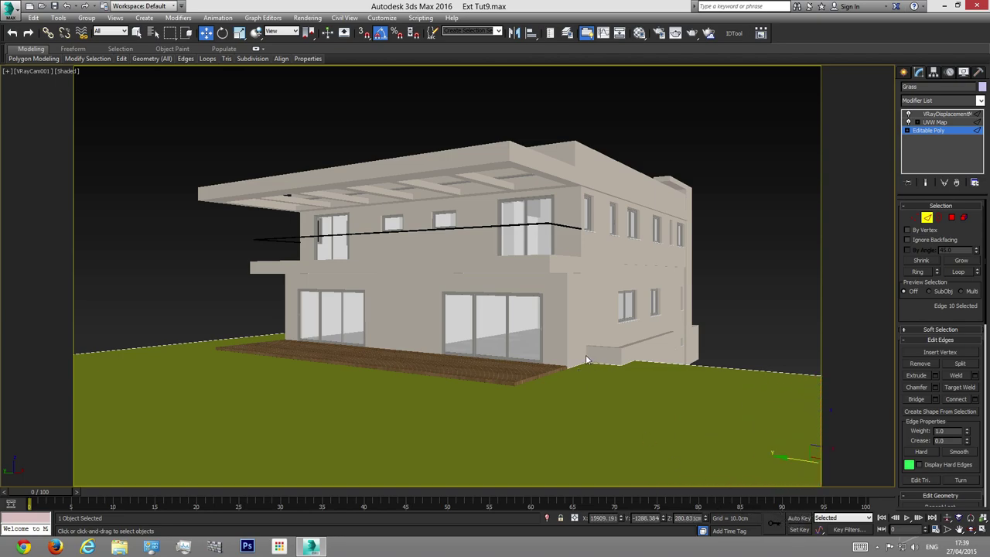
Step: Return the Grass object to its VRayDisplacementMod level, review its modifier stack, and deselect it
{"action": "left_click", "coordinate": [951, 114]}
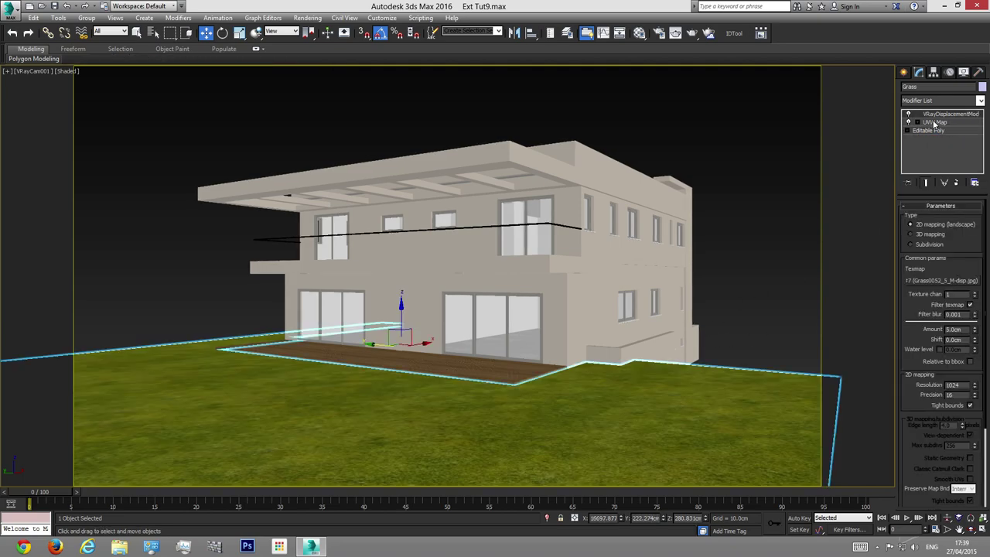
{"action": "left_click", "coordinate": [750, 235]}
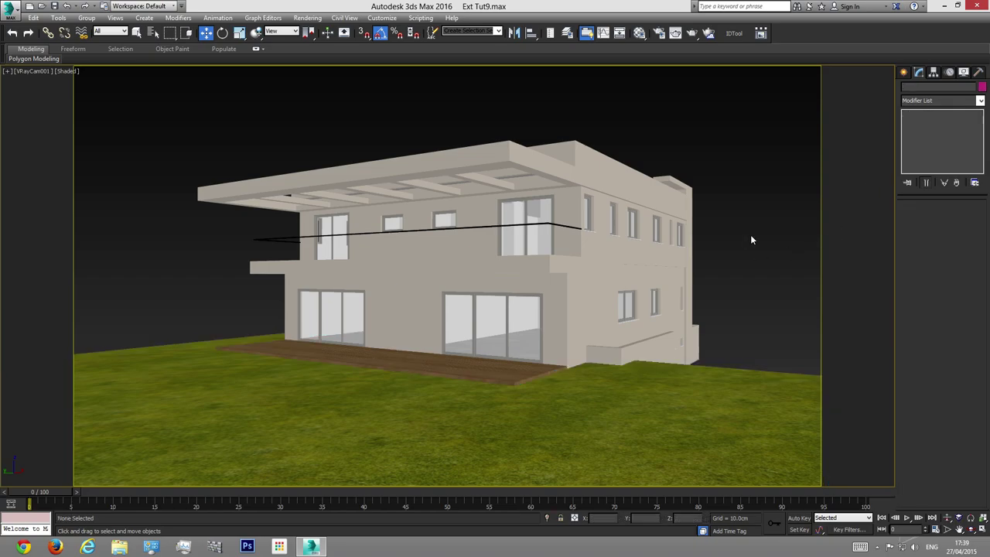
{"action": "left_click", "coordinate": [737, 367]}
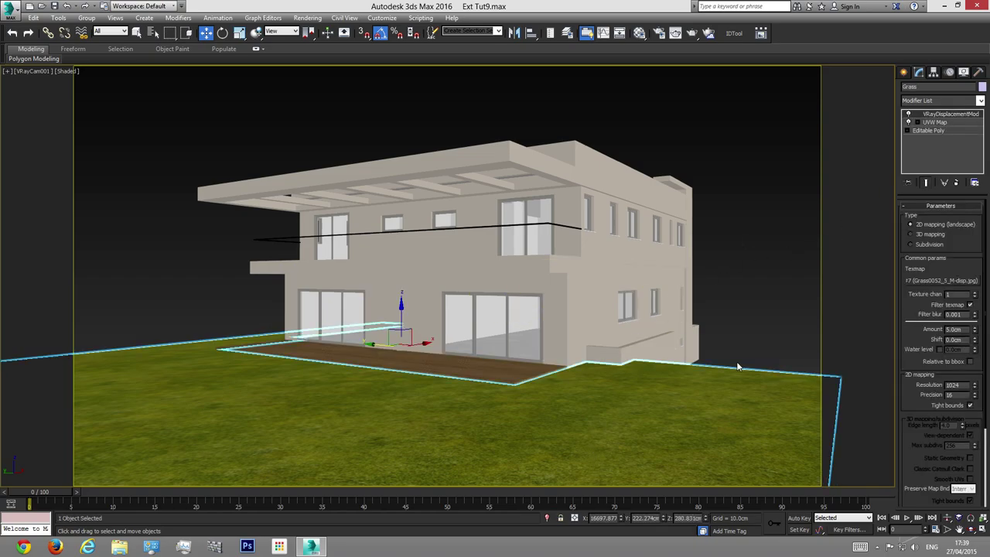
{"action": "left_click", "coordinate": [935, 131]}
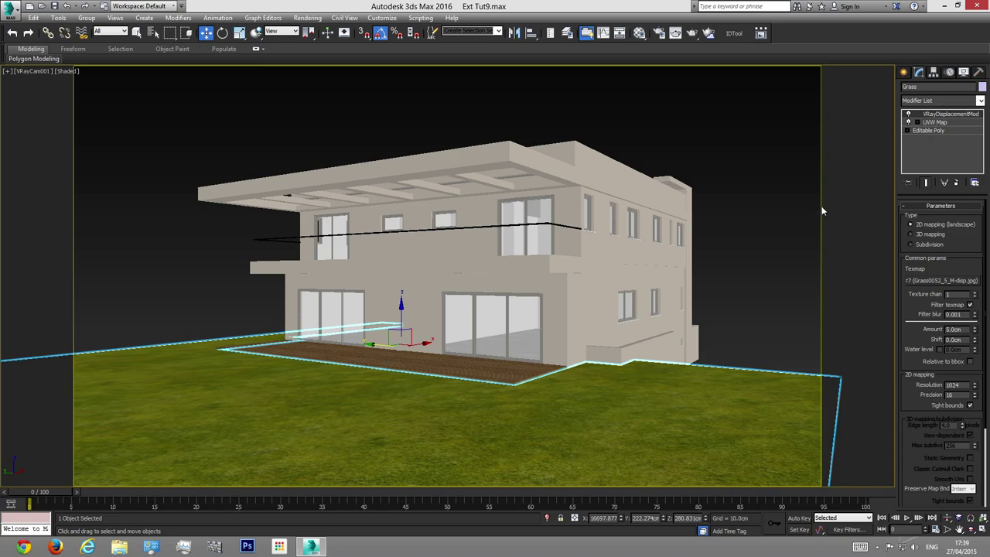
{"action": "left_click", "coordinate": [742, 277]}
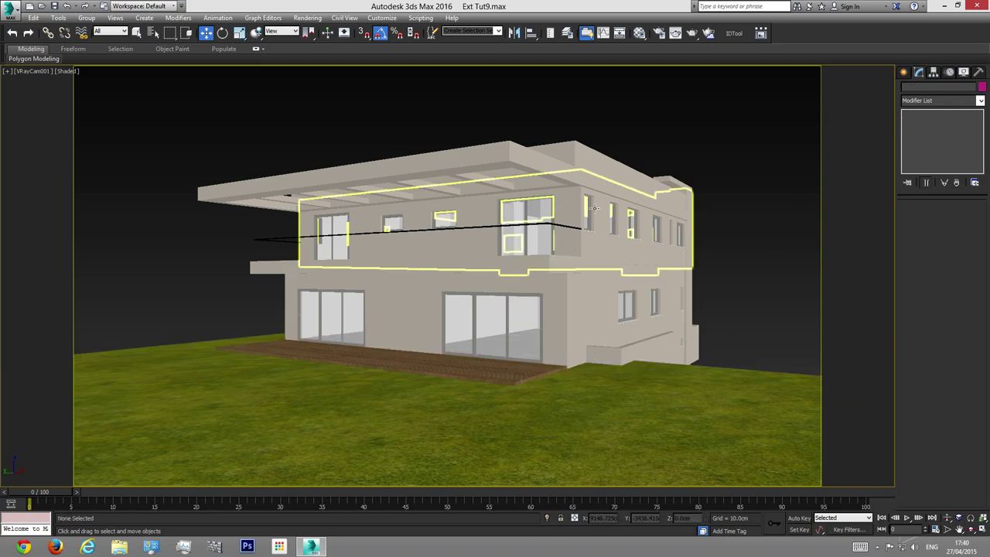
Step: Render the VRayCam001 view and the perspective view for comparison, close the render windows, and return to the camera view
{"action": "left_click", "coordinate": [686, 34]}
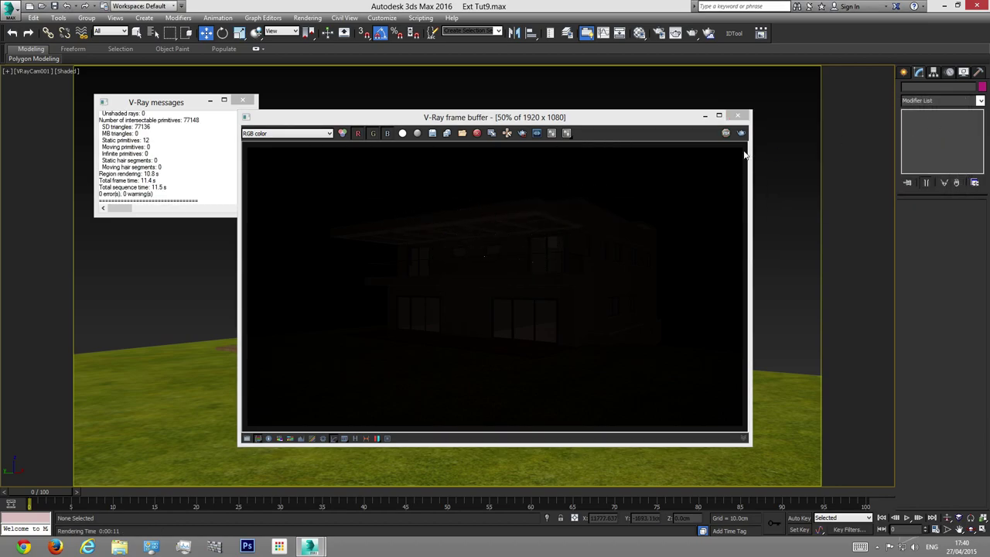
{"action": "left_click", "coordinate": [738, 116]}
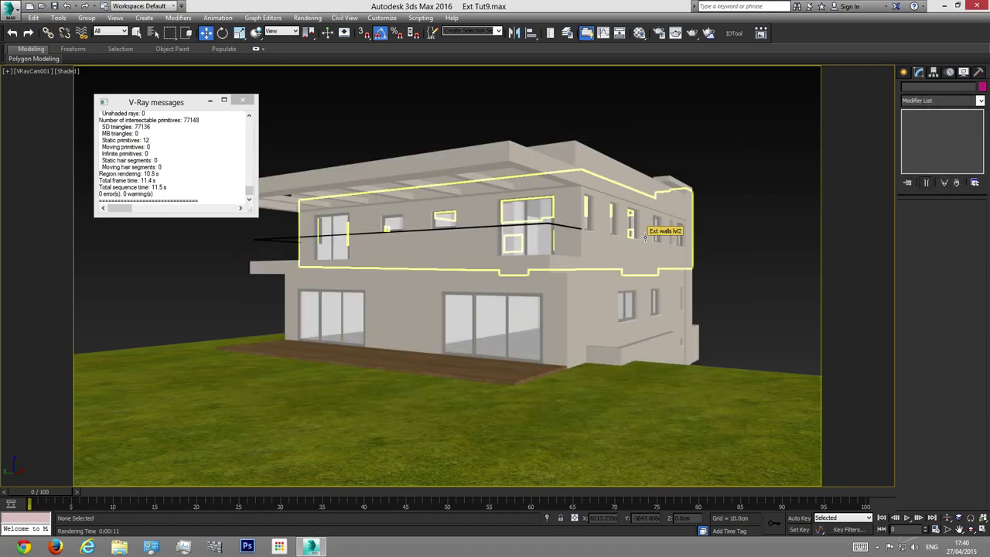
{"action": "key", "text": "p"}
{"action": "left_click", "coordinate": [687, 37]}
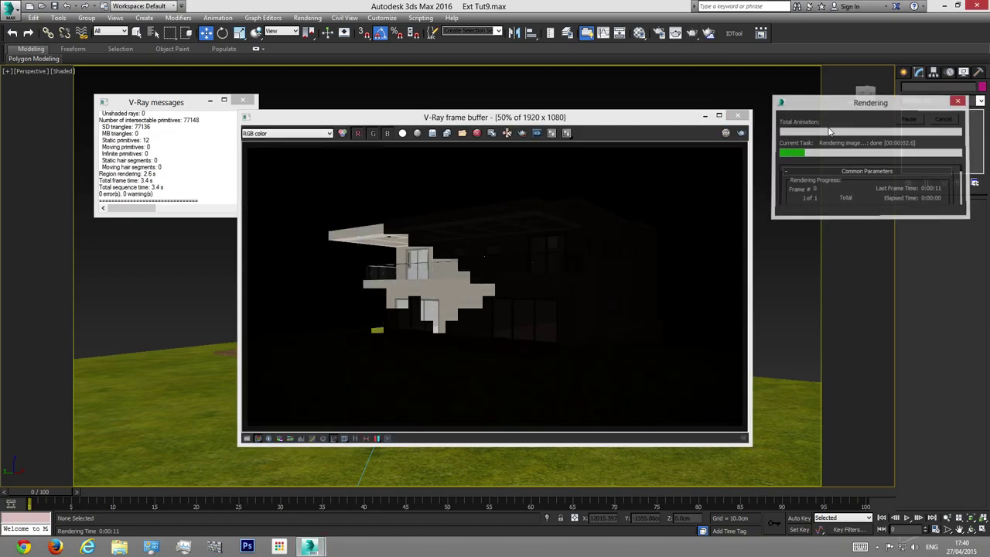
{"action": "left_click", "coordinate": [737, 115]}
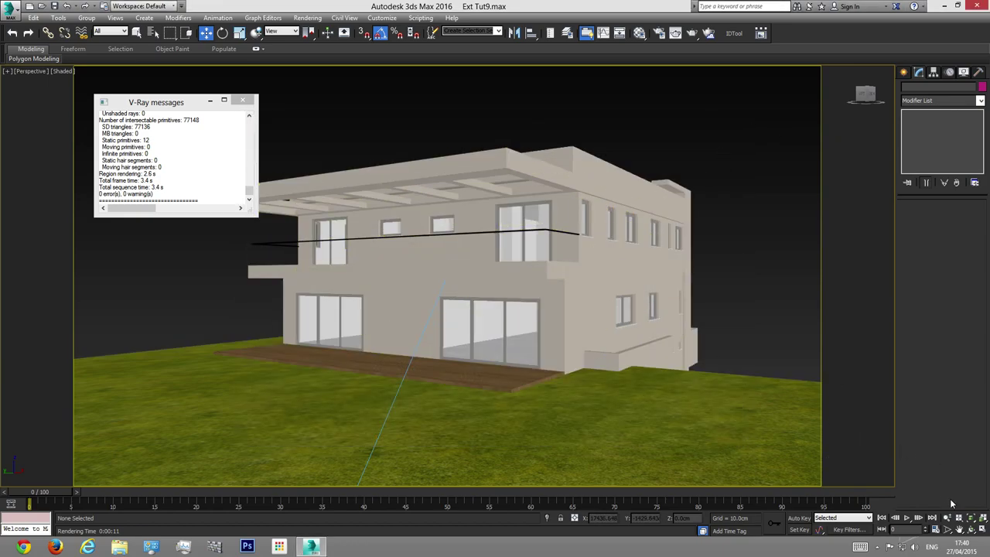
{"action": "left_click", "coordinate": [970, 529]}
{"action": "mouse_move", "coordinate": [408, 251]}
{"action": "left_mouse_down"}
{"action": "mouse_move", "coordinate": [364, 214]}
{"action": "mouse_move", "coordinate": [372, 264]}
{"action": "mouse_move", "coordinate": [448, 271]}
{"action": "mouse_move", "coordinate": [391, 263]}
{"action": "mouse_move", "coordinate": [406, 262]}
{"action": "left_mouse_up"}
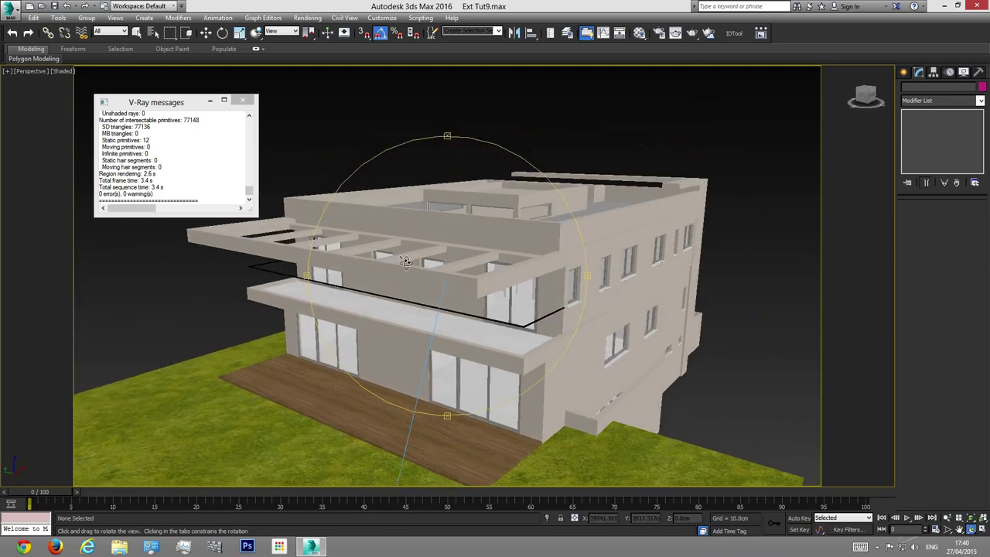
{"action": "key", "text": "c"}
{"action": "right_click", "coordinate": [520, 255]}
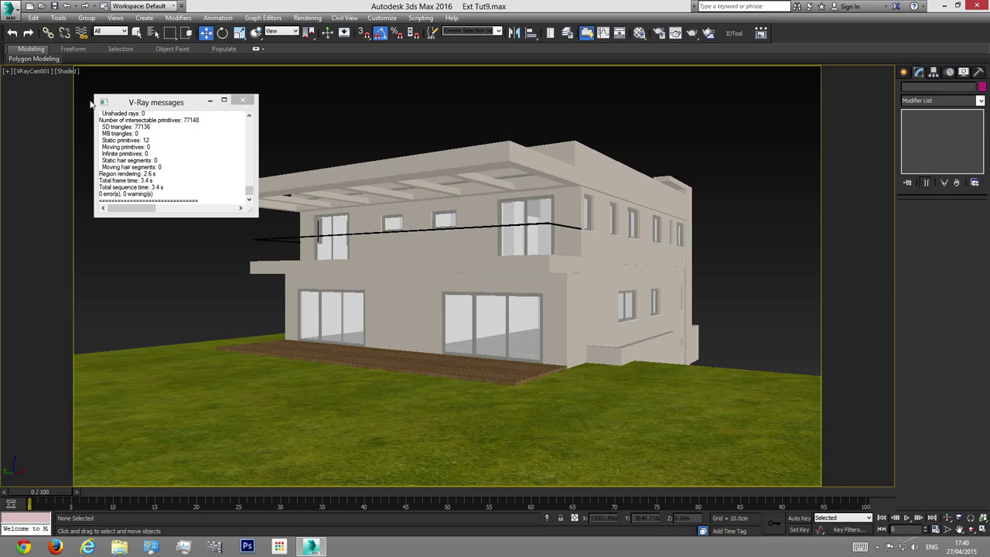
{"action": "left_click", "coordinate": [241, 101]}
Step: Select the V-Ray physical camera, review its exposure parameters from f-number to film speed in the camera view, and deselect it
{"action": "key", "text": "t"}
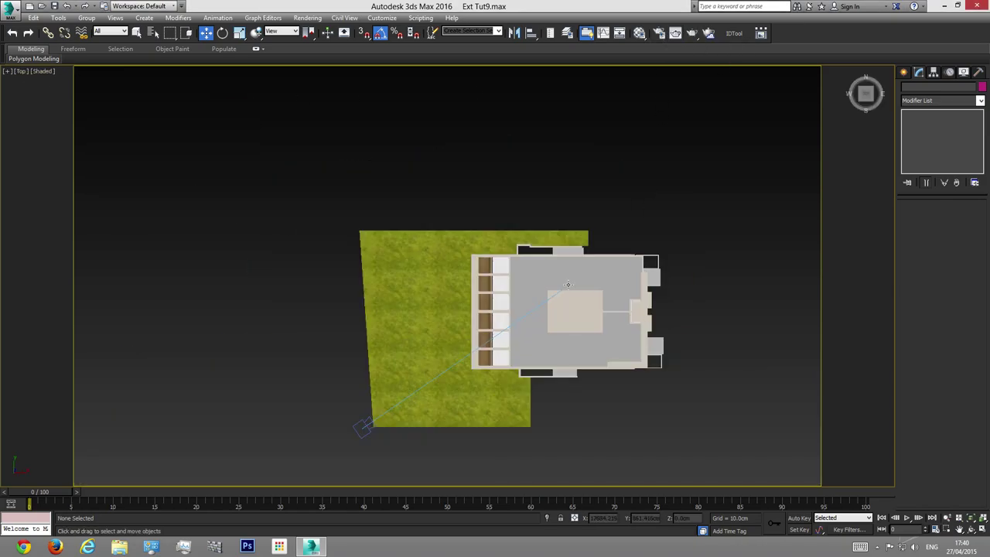
{"action": "left_click", "coordinate": [362, 426]}
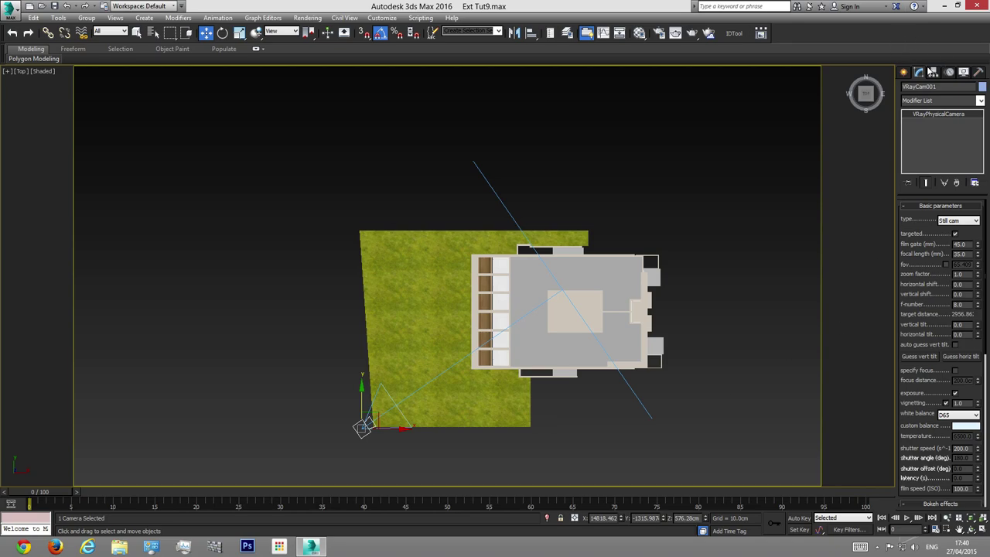
{"action": "key", "text": "c"}
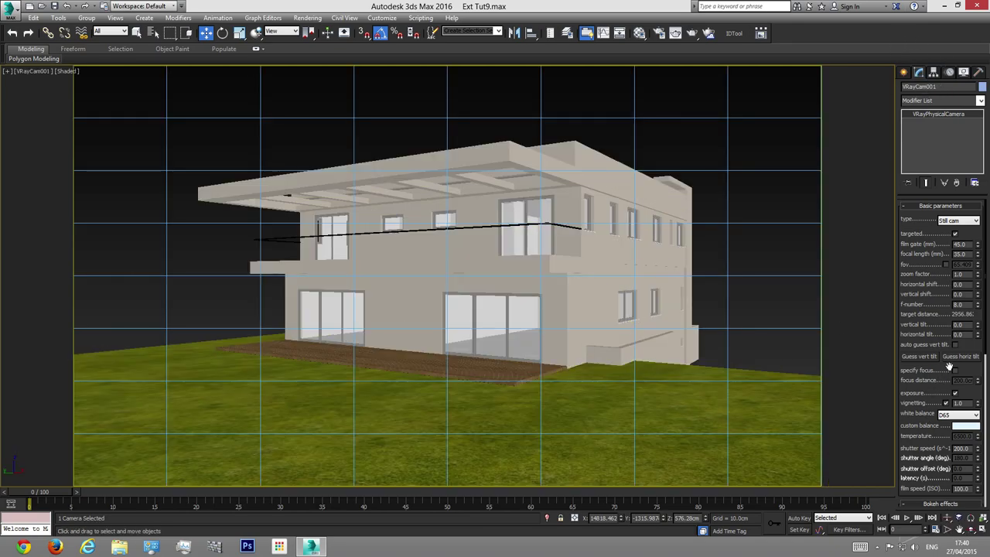
{"action": "scroll", "coordinate": [967, 374], "scroll_direction": "down", "scroll_amount": 1}
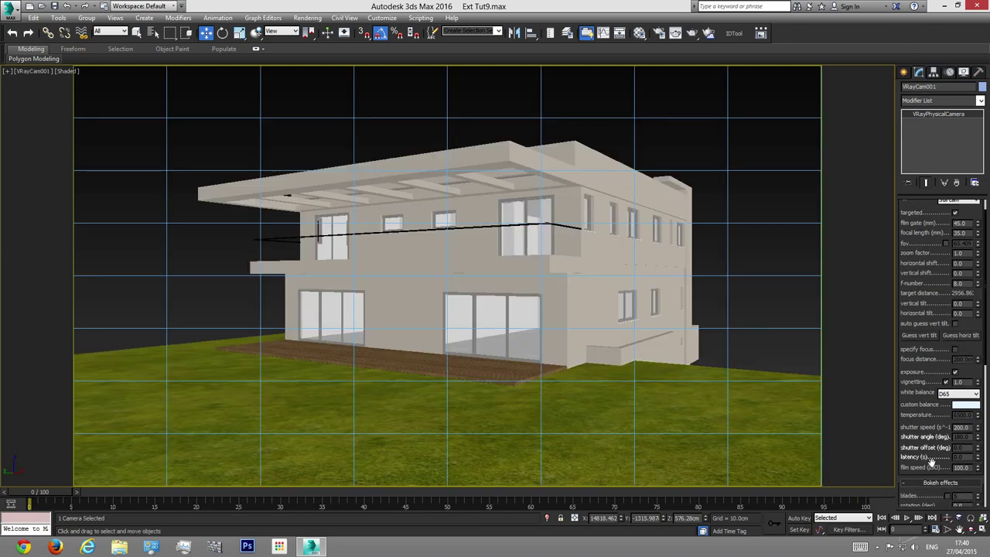
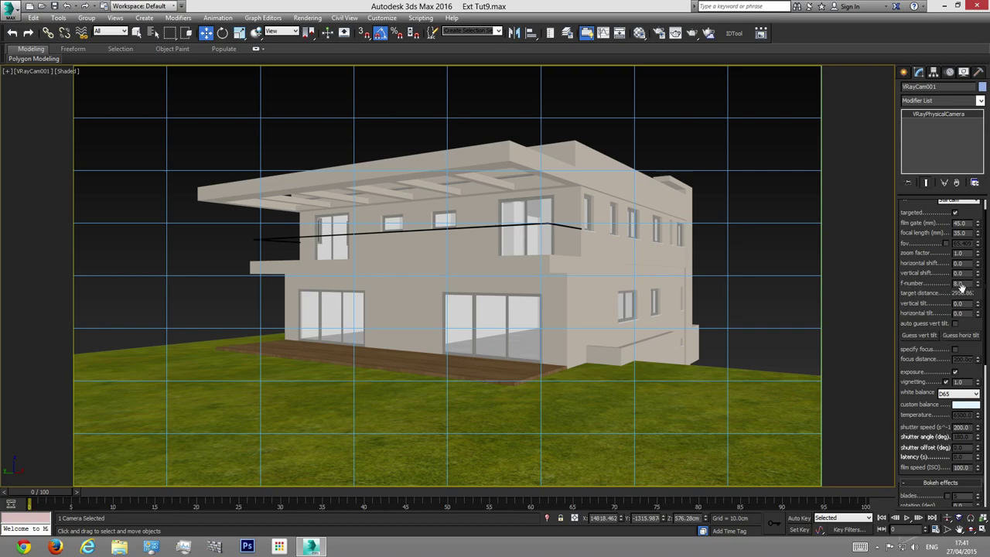
{"action": "left_click", "coordinate": [747, 245]}
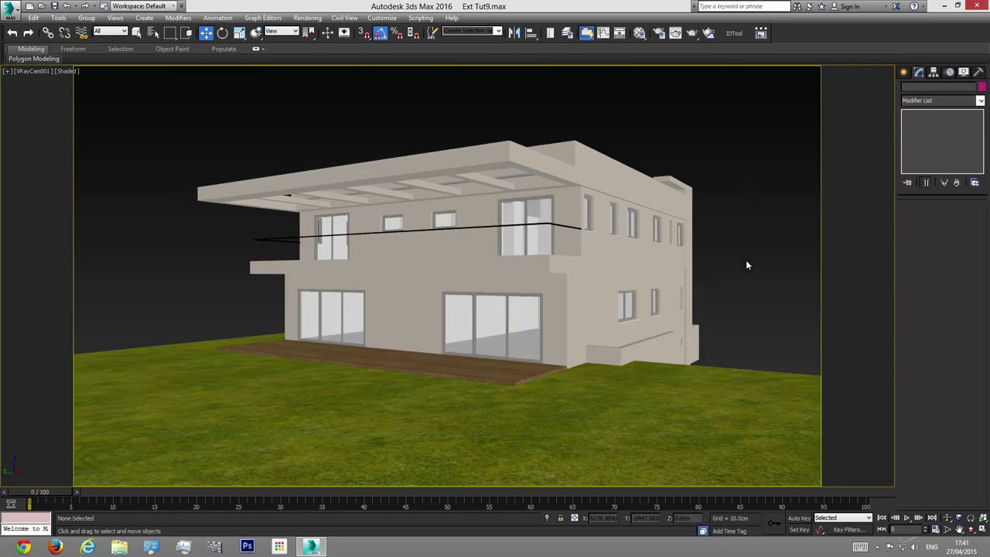
Step: Create a VRaySun in the top view, placed beyond the lawn's far side and aimed at the house, with an automatic VRaySky environment map
{"action": "key", "text": "p"}
{"action": "left_click", "coordinate": [971, 528]}
{"action": "left_click_drag", "start_coordinate": [565, 293], "coordinate": [468, 317]}
{"action": "scroll", "coordinate": [502, 309], "scroll_direction": "down", "scroll_amount": 5}
{"action": "scroll", "coordinate": [475, 305], "scroll_direction": "up", "scroll_amount": 2}
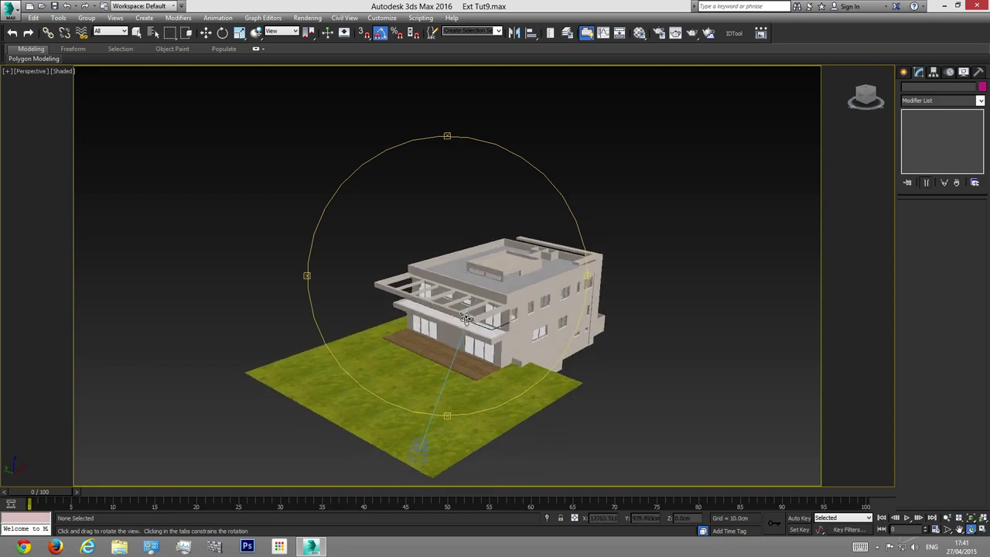
{"action": "scroll", "coordinate": [464, 323], "scroll_direction": "up", "scroll_amount": 2}
{"action": "left_click", "coordinate": [904, 72]}
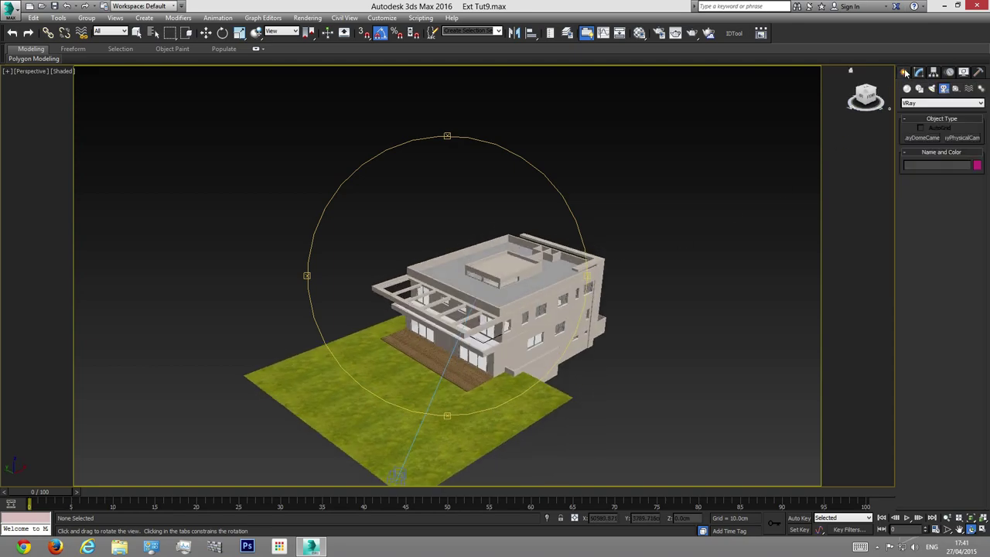
{"action": "left_click", "coordinate": [930, 89]}
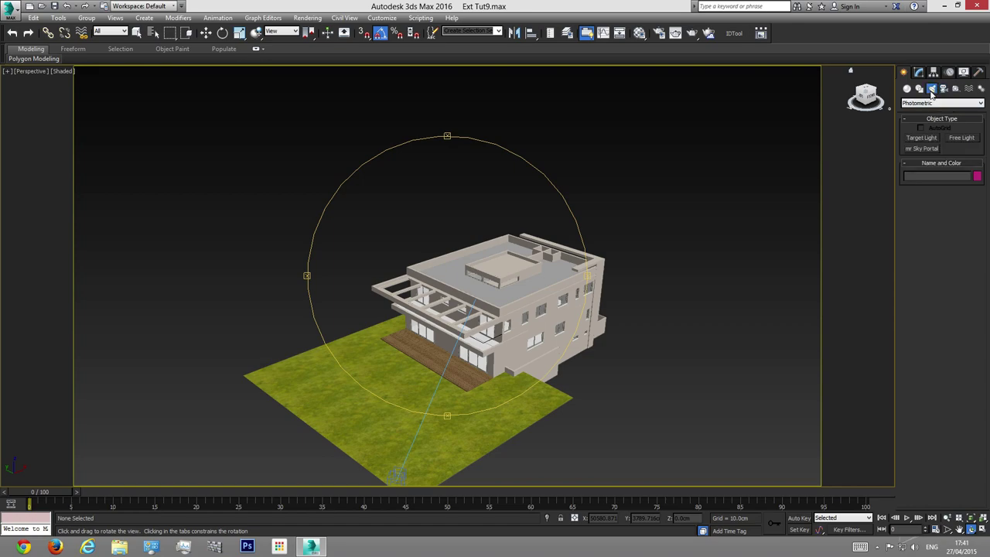
{"action": "left_click", "coordinate": [910, 105]}
{"action": "left_click", "coordinate": [917, 127]}
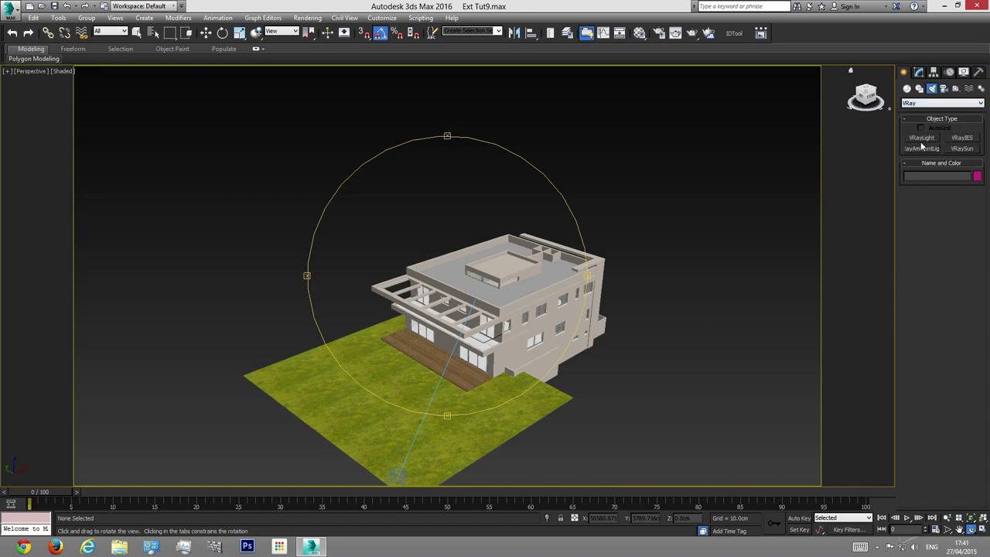
{"action": "left_click", "coordinate": [962, 147]}
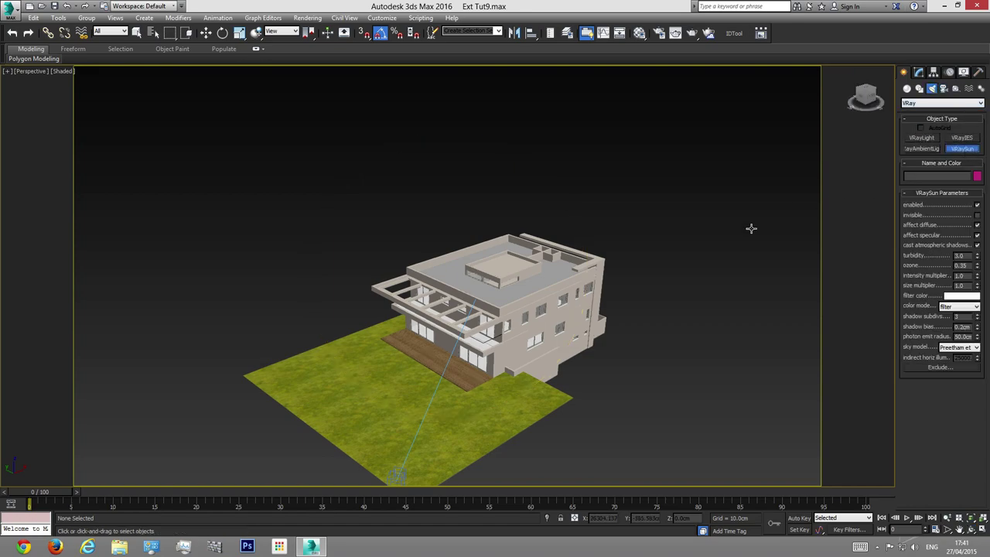
{"action": "key", "text": "t"}
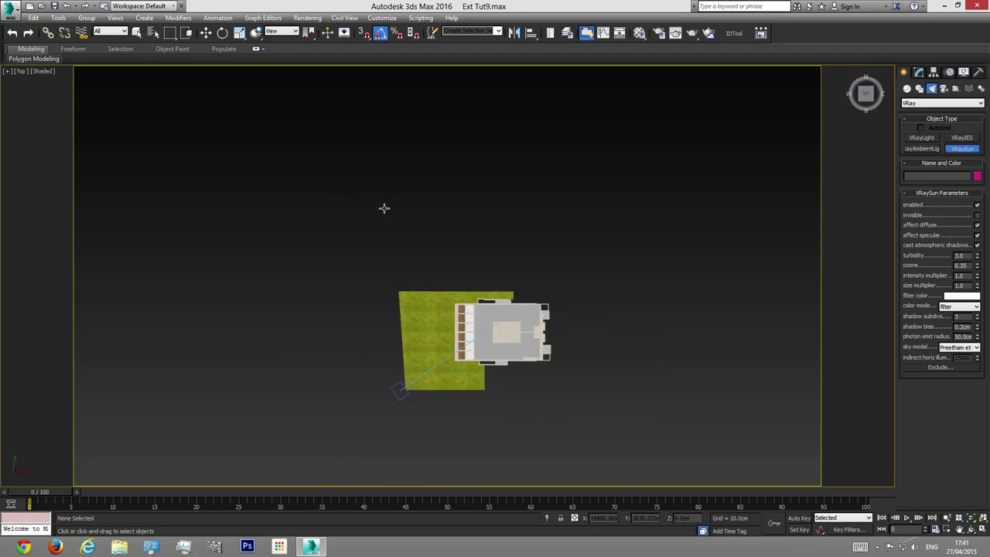
{"action": "left_click_drag", "start_coordinate": [360, 163], "coordinate": [506, 340]}
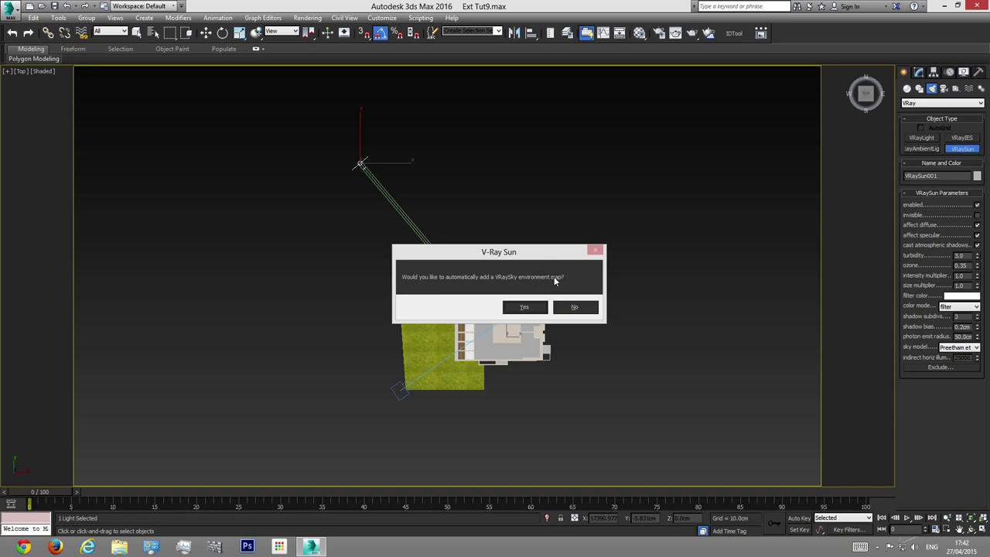
{"action": "left_click", "coordinate": [524, 307]}
Step: Raise the VRaySun in the front view to a height of about 5872 cm
{"action": "key", "text": "w"}
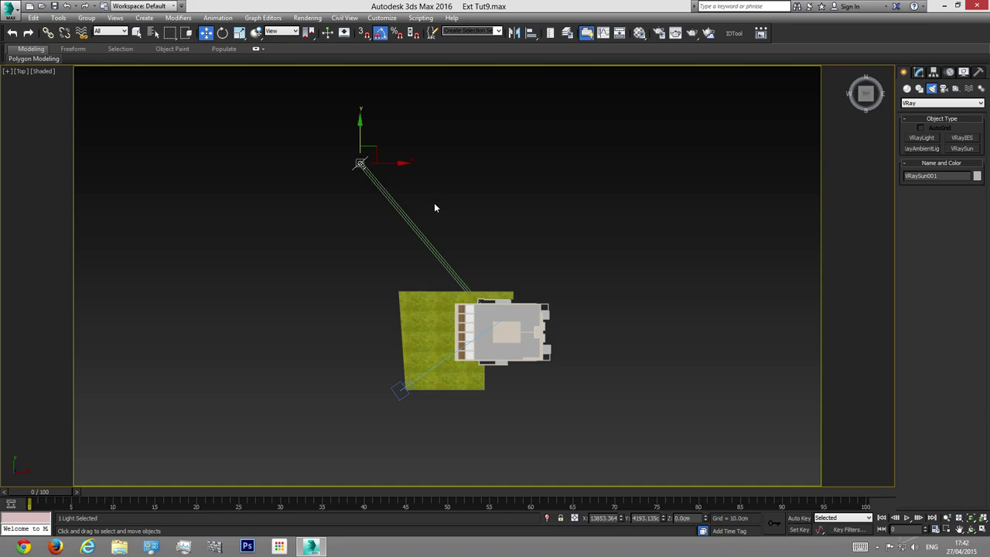
{"action": "key", "text": "f"}
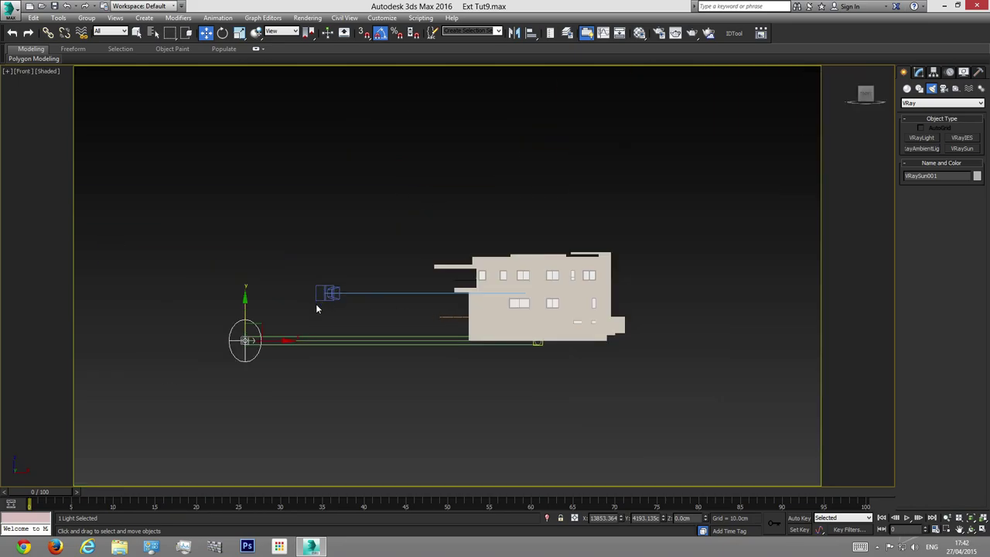
{"action": "left_click_drag", "start_coordinate": [249, 306], "coordinate": [248, 48]}
{"action": "scroll", "coordinate": [305, 283], "scroll_direction": "down", "scroll_amount": 4}
{"action": "left_click_drag", "start_coordinate": [281, 213], "coordinate": [289, 104]}
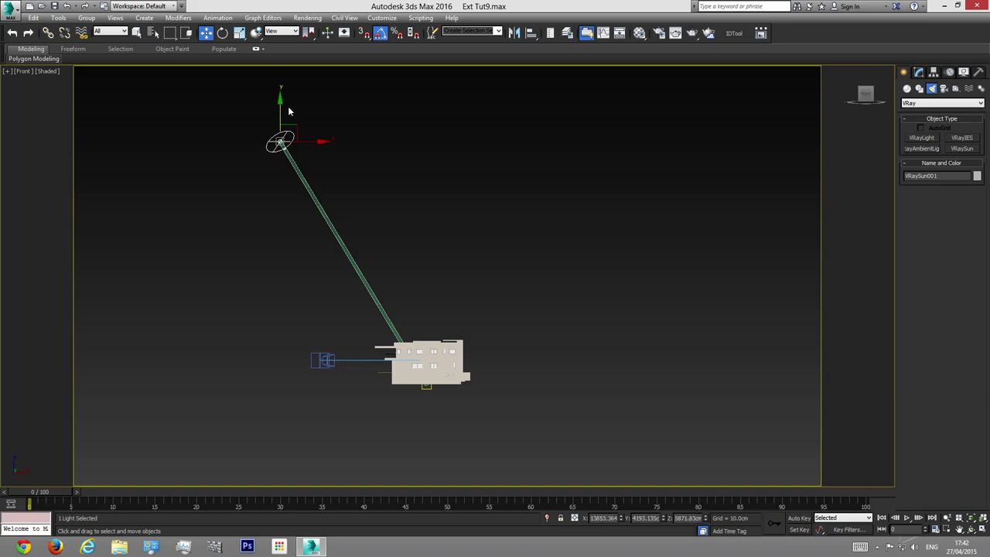
Step: Raise the sun's target to lawn level at Z 281.5 cm in the front view, and centre it on the house in the top view
{"action": "scroll", "coordinate": [421, 385], "scroll_direction": "up", "scroll_amount": 5}
{"action": "left_click", "coordinate": [443, 368]}
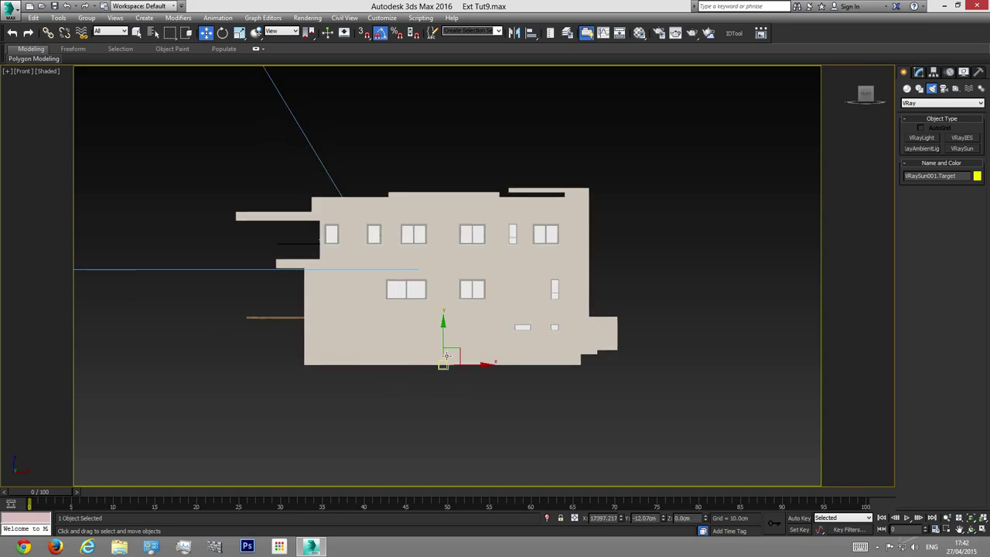
{"action": "key", "text": "F3"}
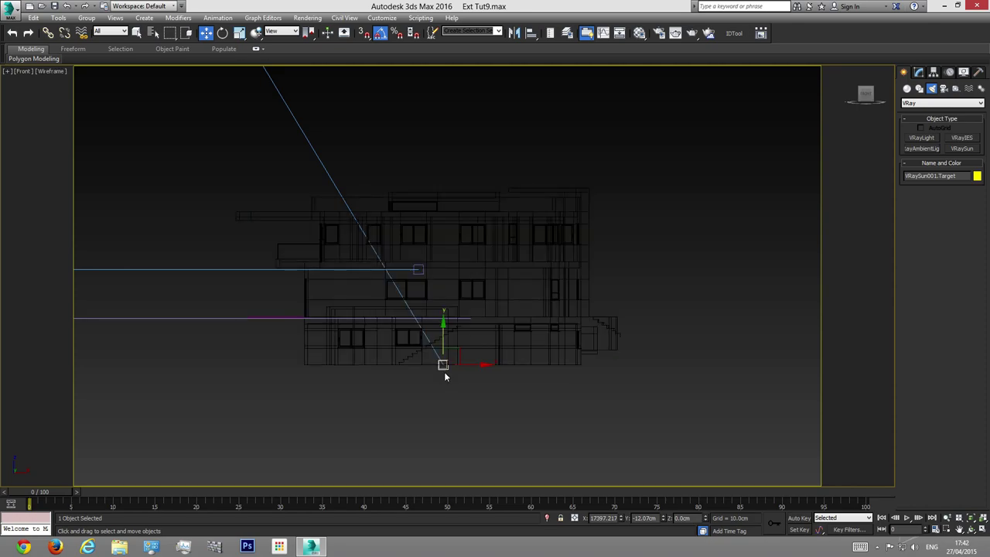
{"action": "left_click_drag", "start_coordinate": [443, 340], "coordinate": [444, 293]}
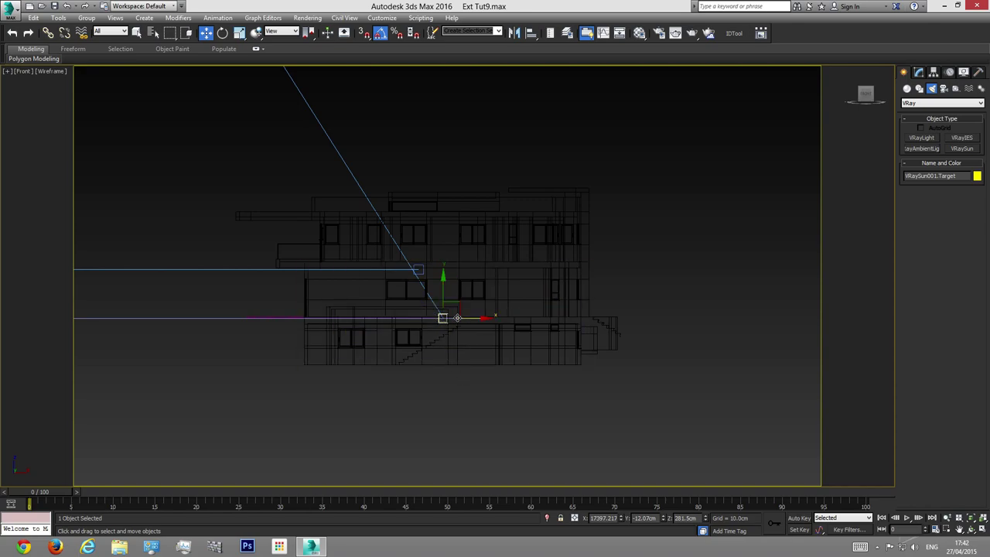
{"action": "key", "text": "t"}
{"action": "scroll", "coordinate": [529, 348], "scroll_direction": "up", "scroll_amount": 5}
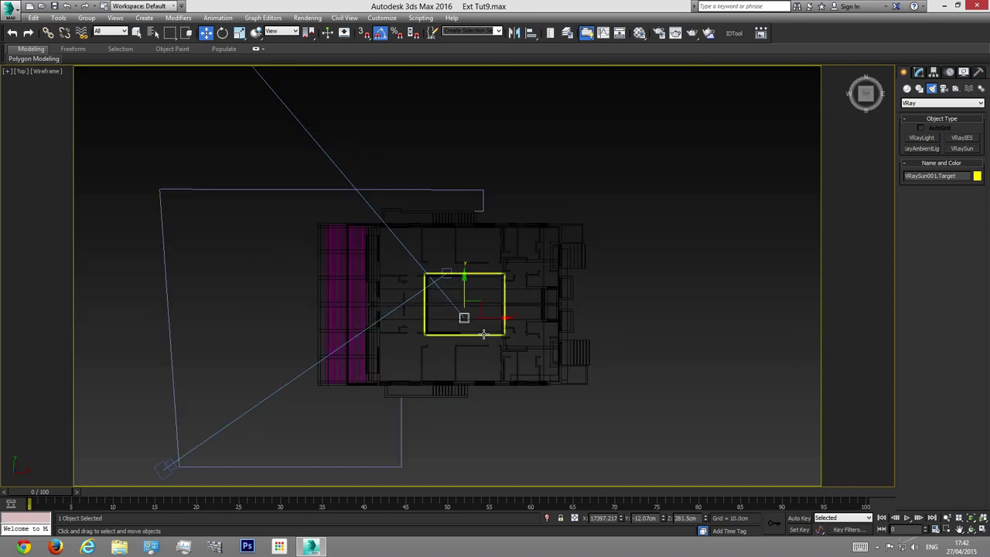
{"action": "left_click_drag", "start_coordinate": [467, 294], "coordinate": [468, 281]}
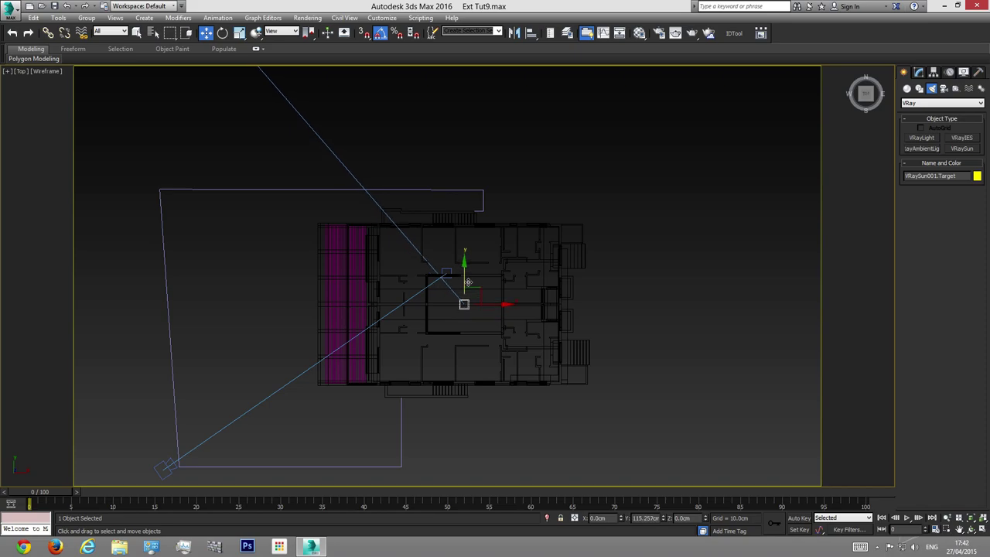
Step: Shift the VRaySun slightly toward the house and up to about 5970 cm in the front view, and return to the shaded camera view
{"action": "scroll", "coordinate": [479, 391], "scroll_direction": "down", "scroll_amount": 8}
{"action": "left_click", "coordinate": [372, 252]}
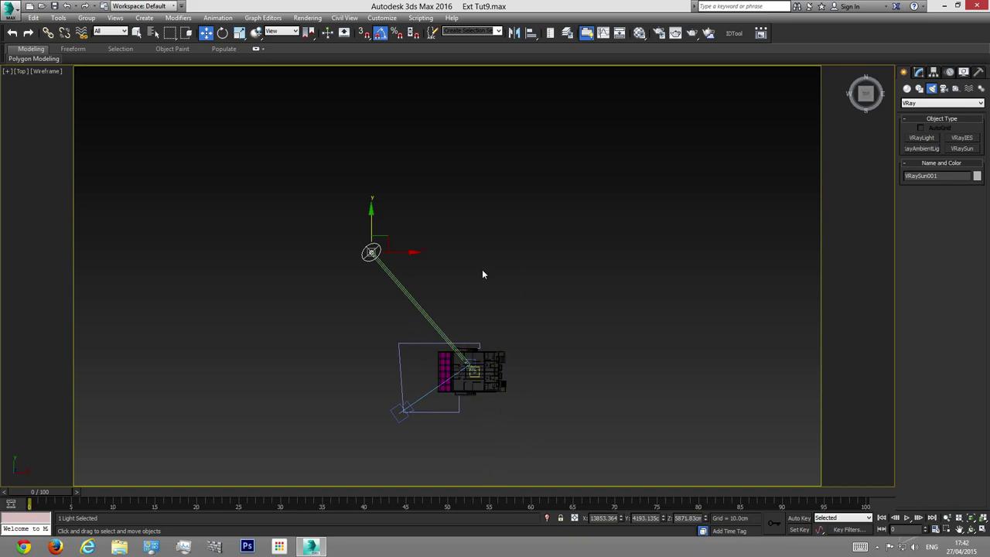
{"action": "key", "text": "f"}
{"action": "left_click_drag", "start_coordinate": [271, 190], "coordinate": [277, 185]}
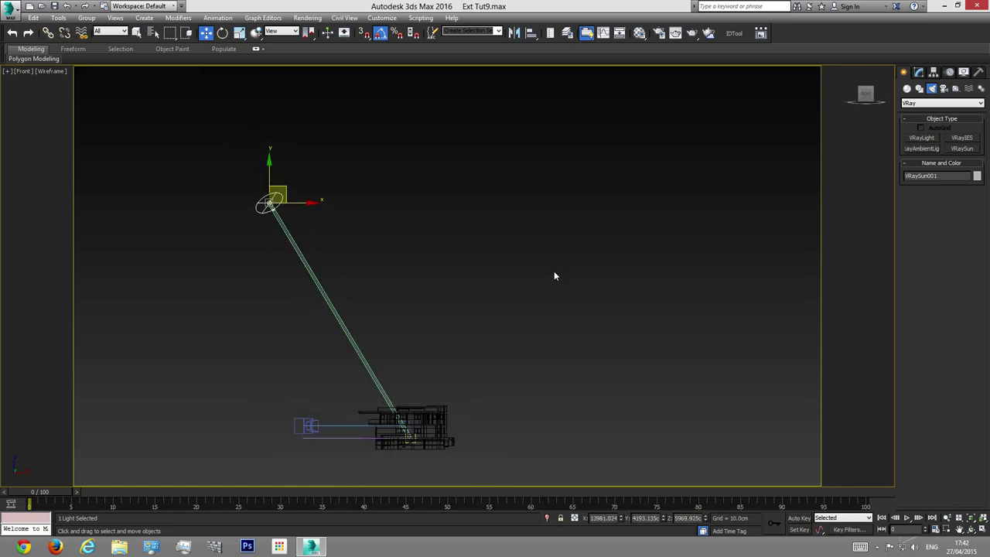
{"action": "key", "text": "c"}
{"action": "key", "text": "F3"}
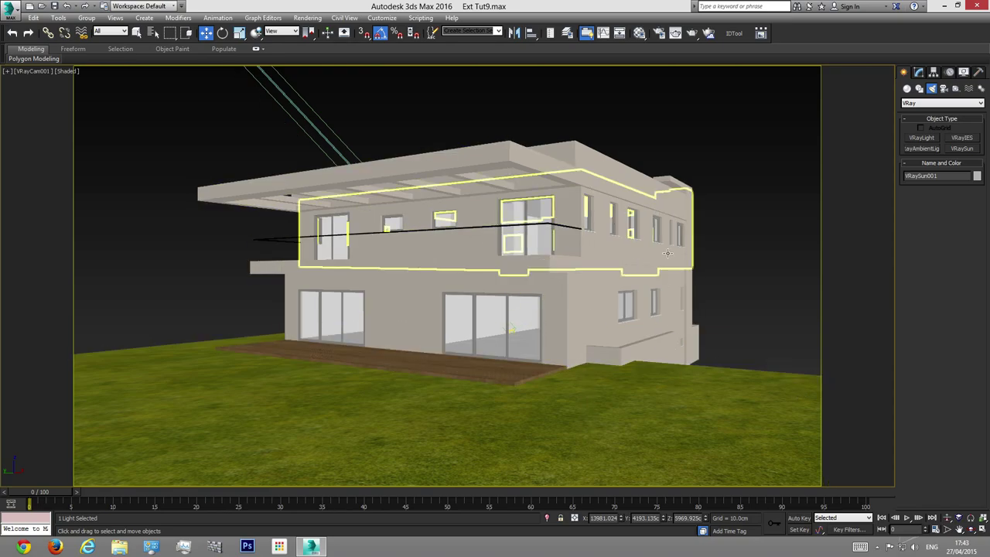
Step: Examine the sun's placement relative to the house in perspective, and open the Environment settings to check the VRaySky map
{"action": "key", "text": "p"}
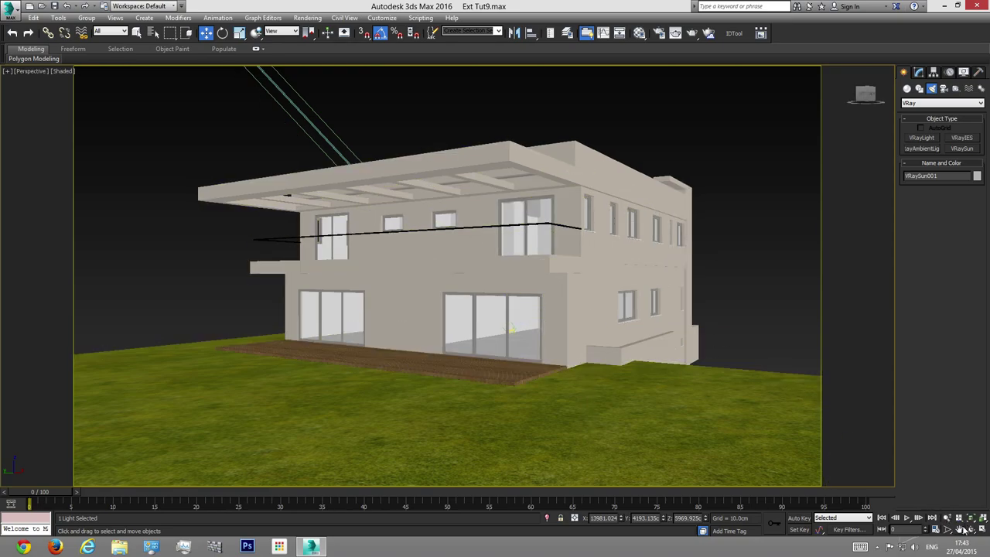
{"action": "key", "text": "ctrl+r"}
{"action": "left_click_drag", "start_coordinate": [592, 364], "coordinate": [486, 328]}
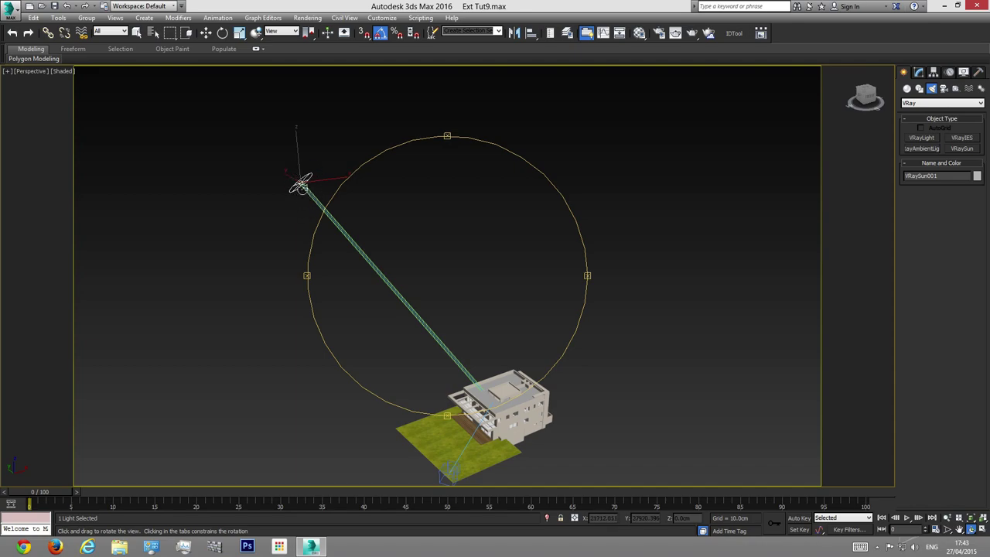
{"action": "mouse_move", "coordinate": [466, 371]}
{"action": "left_mouse_down"}
{"action": "mouse_move", "coordinate": [459, 332]}
{"action": "mouse_move", "coordinate": [468, 351]}
{"action": "left_mouse_up"}
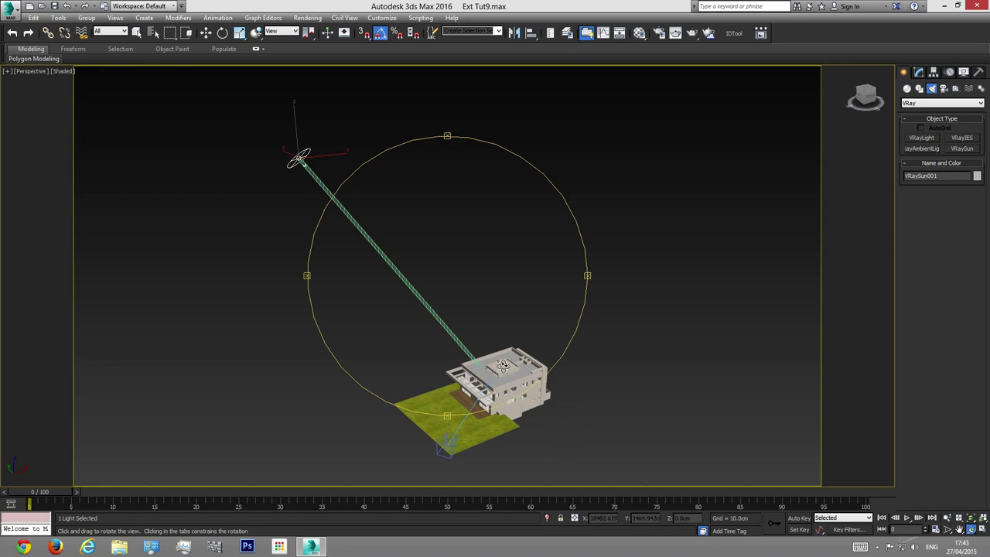
{"action": "left_click", "coordinate": [308, 17]}
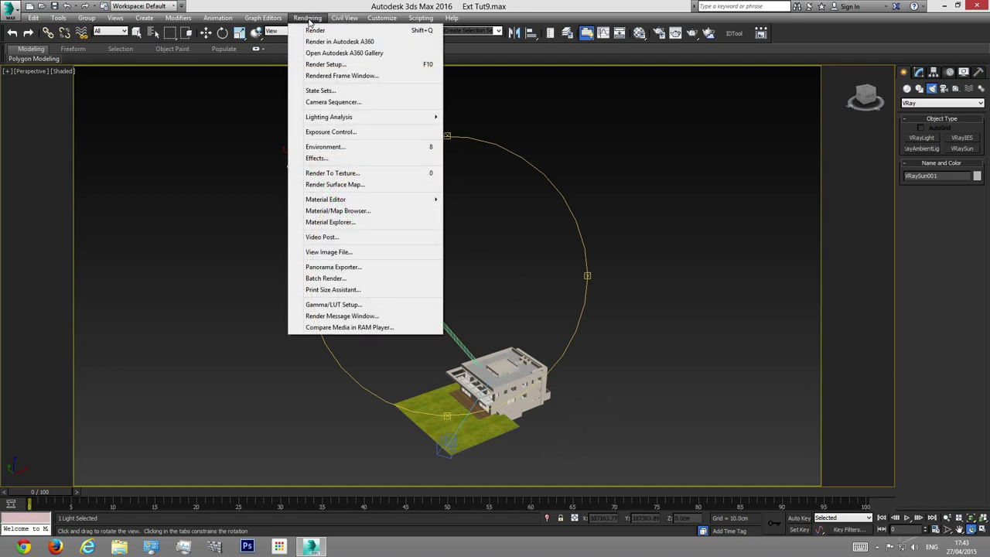
{"action": "left_click", "coordinate": [329, 146]}
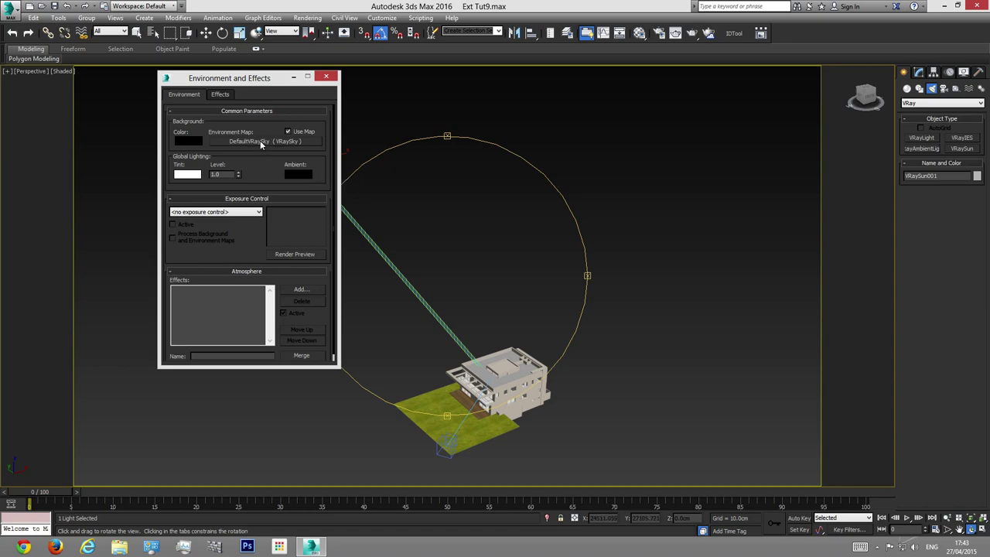
Step: Place an instance of the environment's VRaySky map in an empty Material Editor slot and close the Environment settings
{"action": "key", "text": "m"}
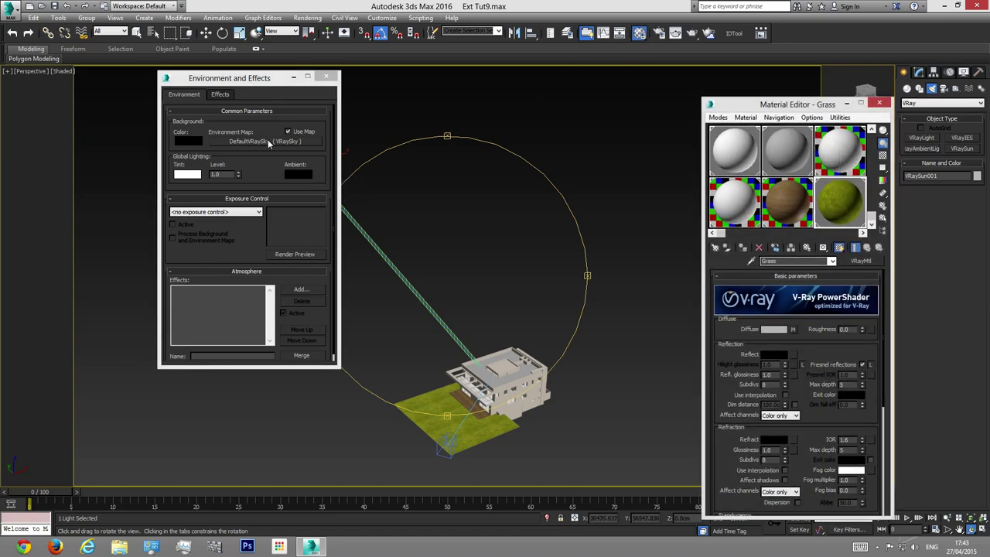
{"action": "left_click", "coordinate": [863, 232]}
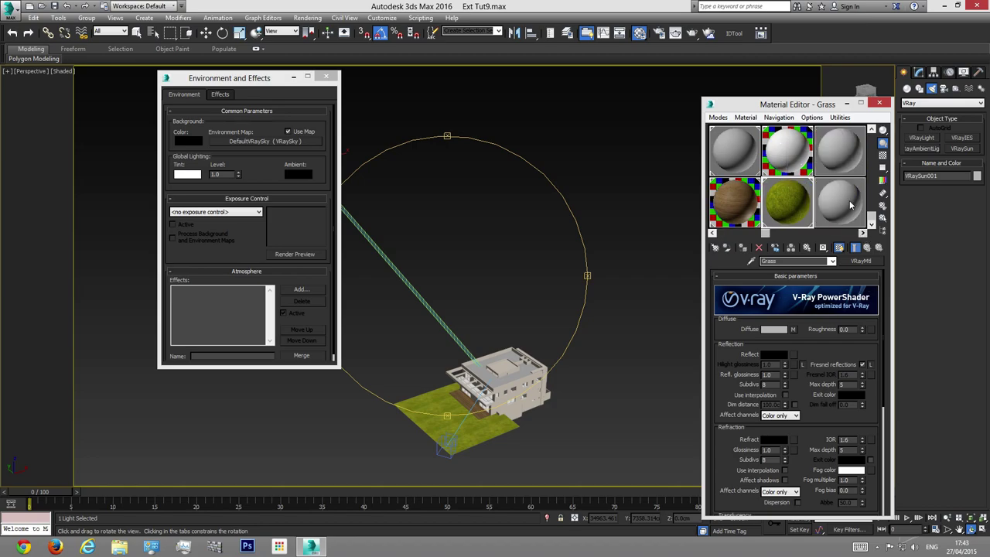
{"action": "left_click_drag", "start_coordinate": [277, 142], "coordinate": [842, 203]}
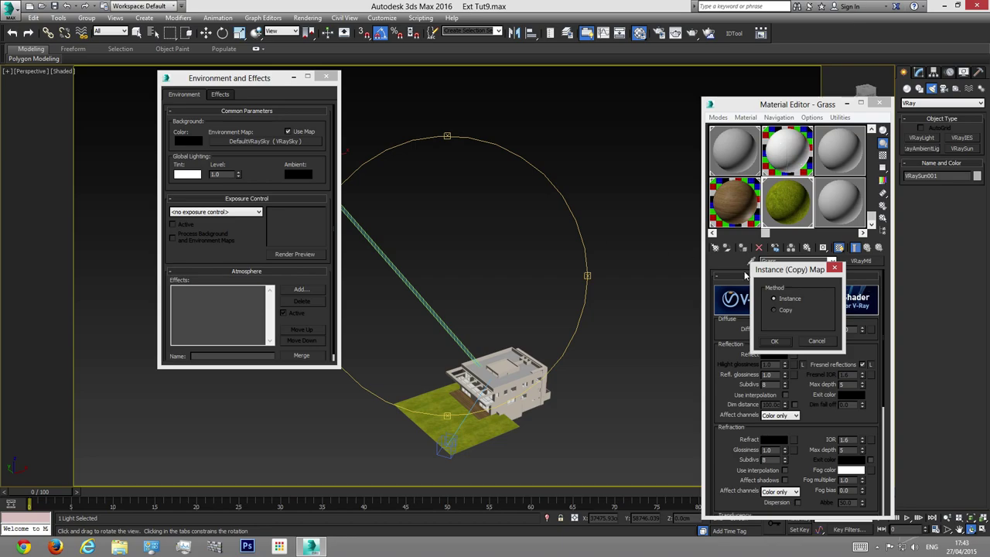
{"action": "left_click", "coordinate": [776, 342]}
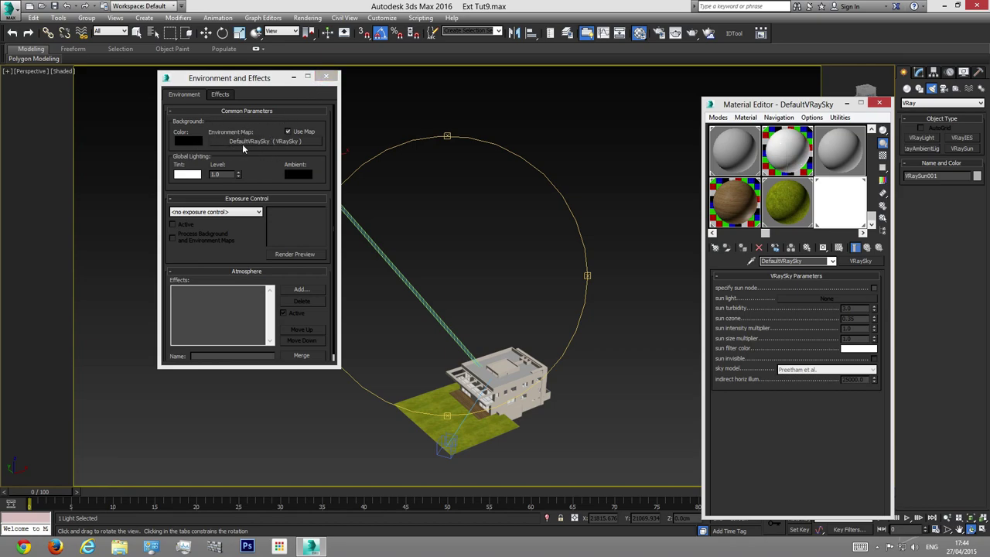
{"action": "left_click", "coordinate": [326, 78]}
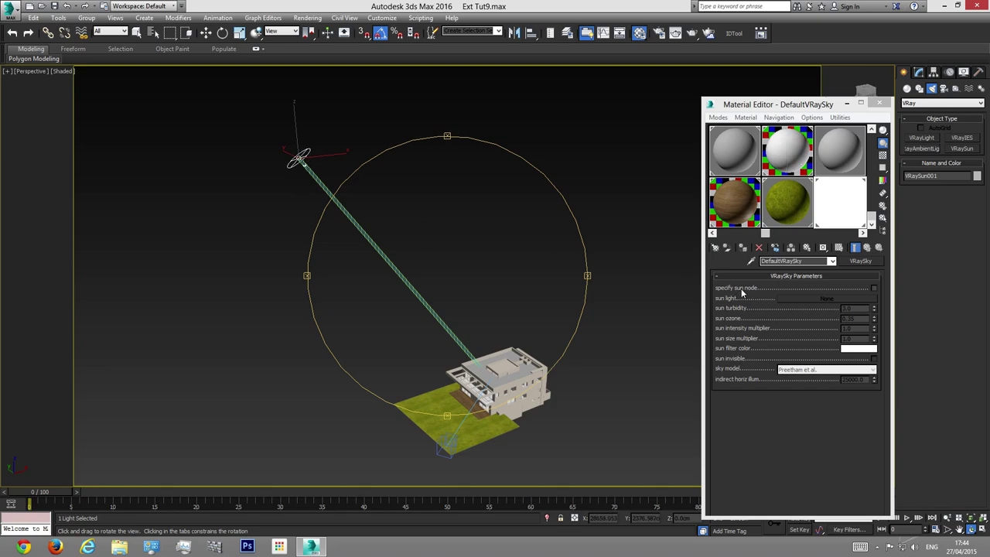
{"action": "key", "text": "w"}
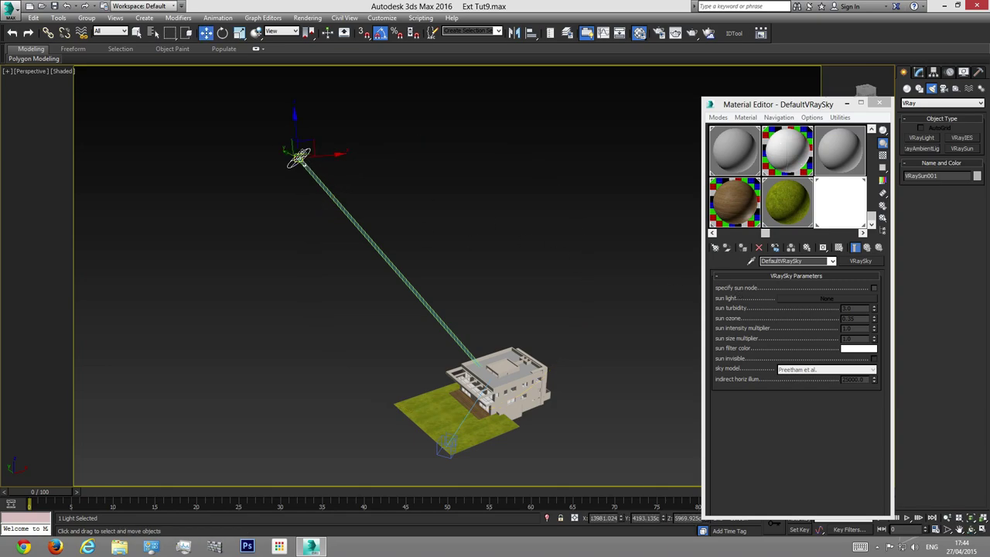
{"action": "left_click_drag", "start_coordinate": [296, 125], "coordinate": [293, 232]}
{"action": "key", "text": "ctrl+z"}
Step: Enable the specify sun node option on the VRaySky map and assign VRaySun001 as its sun light
{"action": "left_click", "coordinate": [874, 287]}
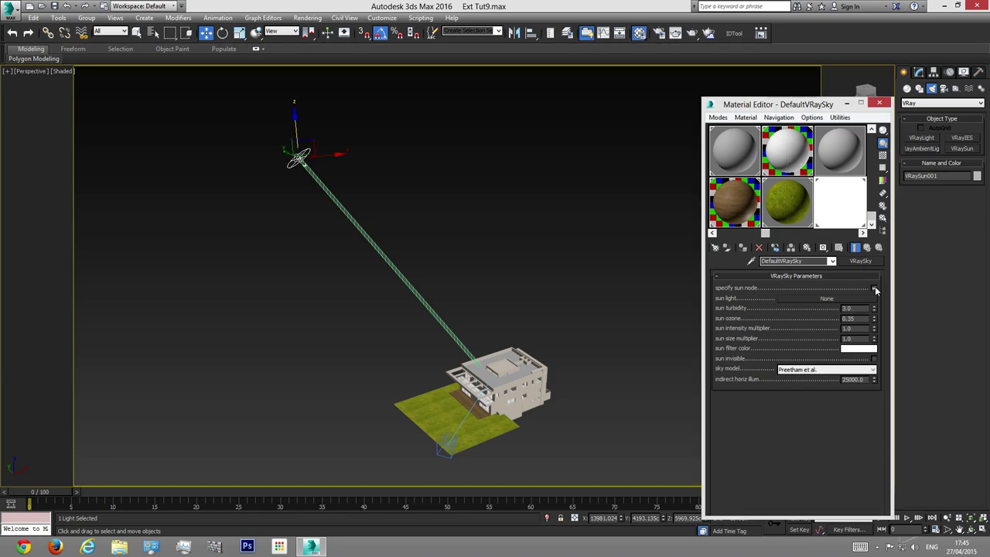
{"action": "left_click", "coordinate": [819, 300]}
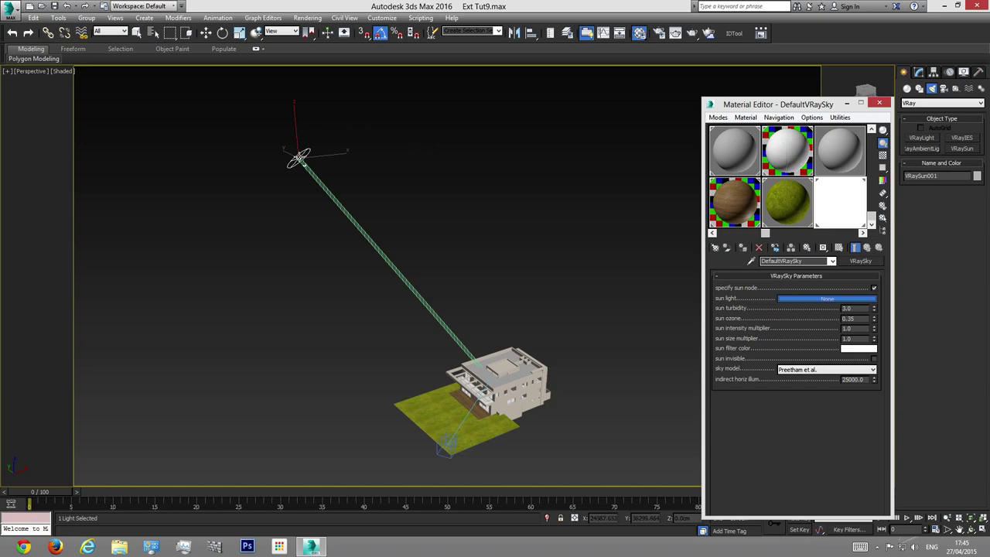
{"action": "left_click", "coordinate": [300, 159]}
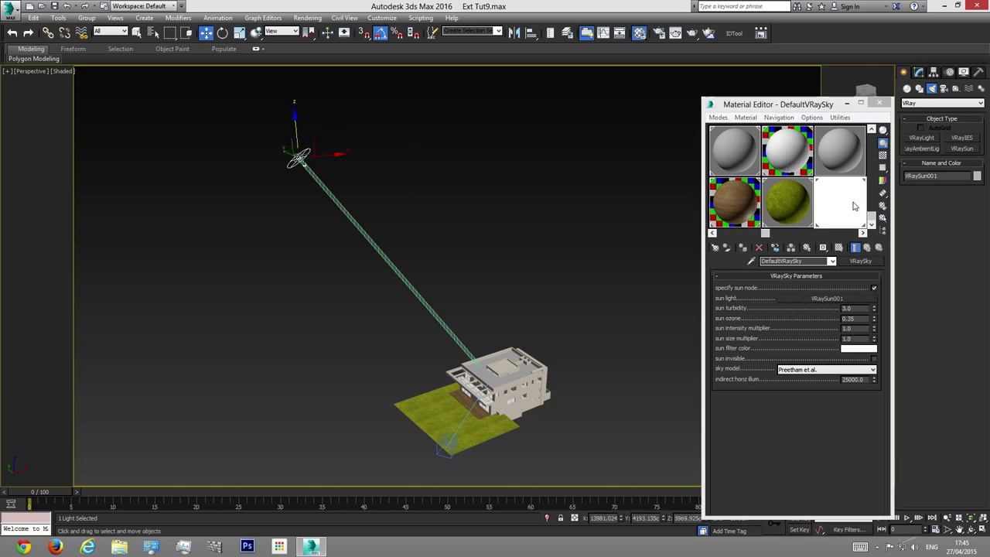
{"action": "left_click_drag", "start_coordinate": [296, 166], "coordinate": [651, 370]}
{"action": "key", "text": "ctrl+z"}
Step: Check the VRaySky map in the Environment settings, and close those settings and the Material Editor
{"action": "left_click", "coordinate": [305, 17]}
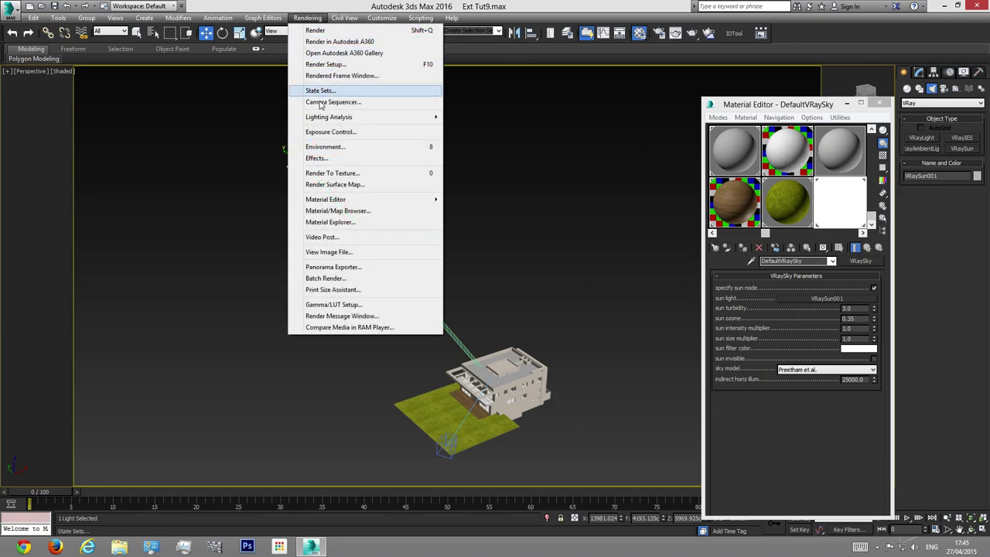
{"action": "left_click", "coordinate": [331, 147]}
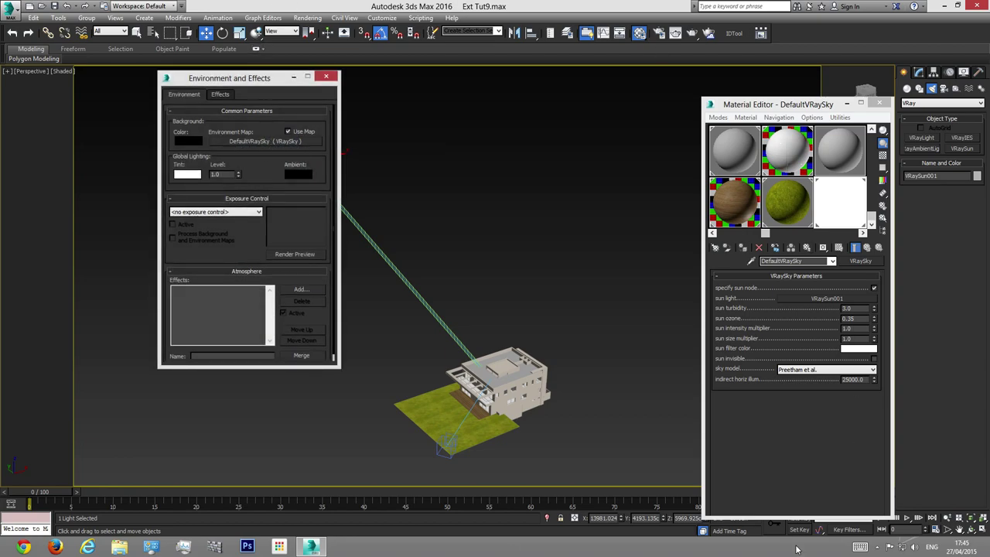
{"action": "left_click", "coordinate": [326, 77]}
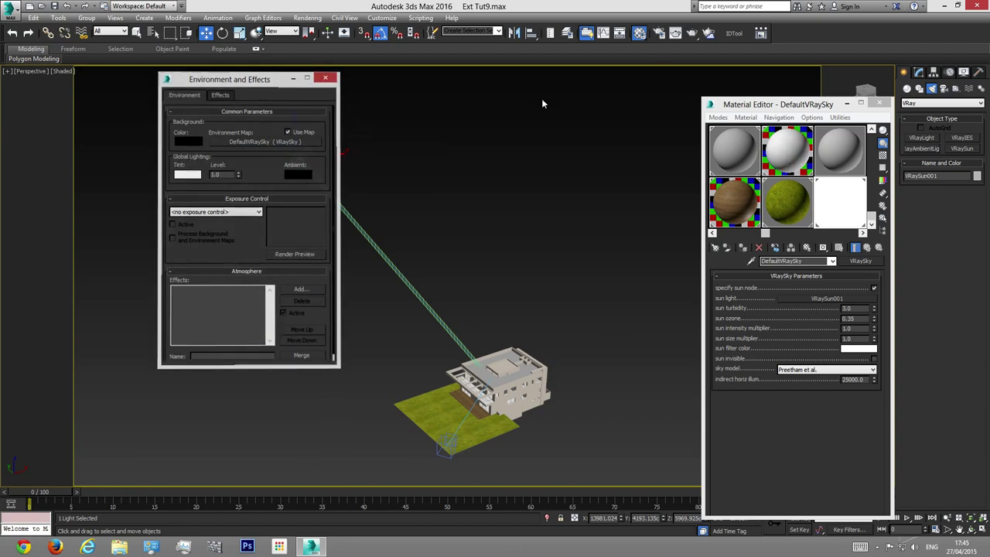
{"action": "left_click", "coordinate": [878, 103]}
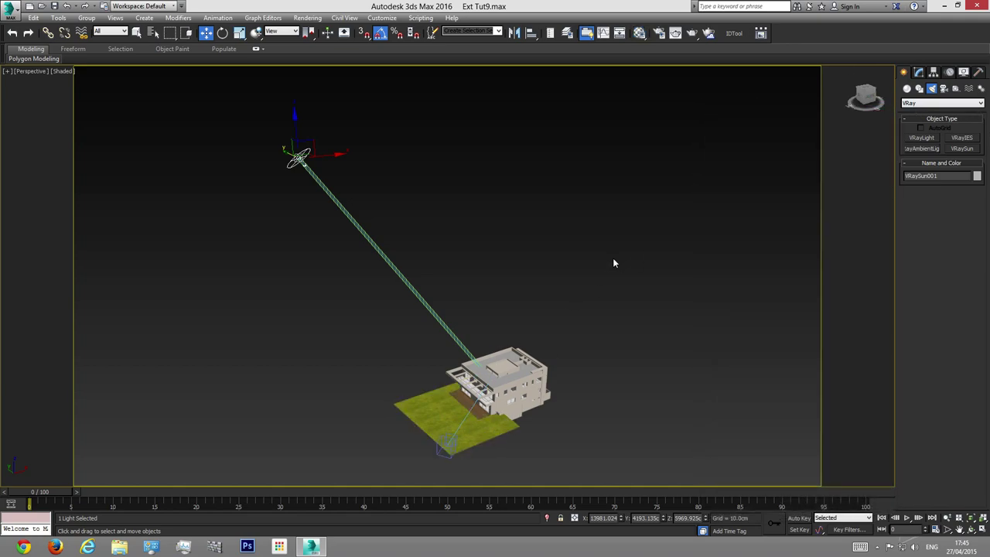
Step: Render the house through VRayCam001, and close the V-Ray frame buffer after reviewing the image
{"action": "key", "text": "c"}
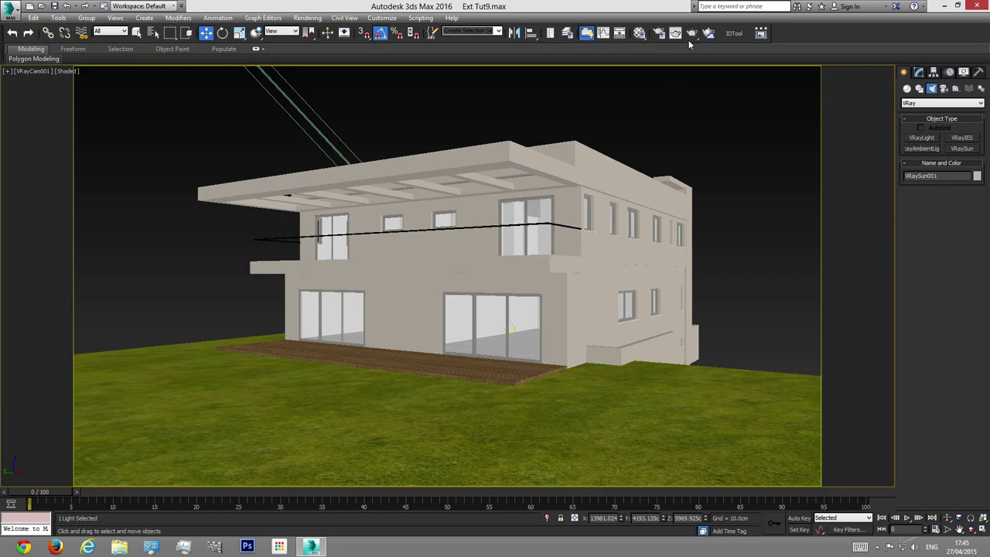
{"action": "left_click", "coordinate": [692, 34]}
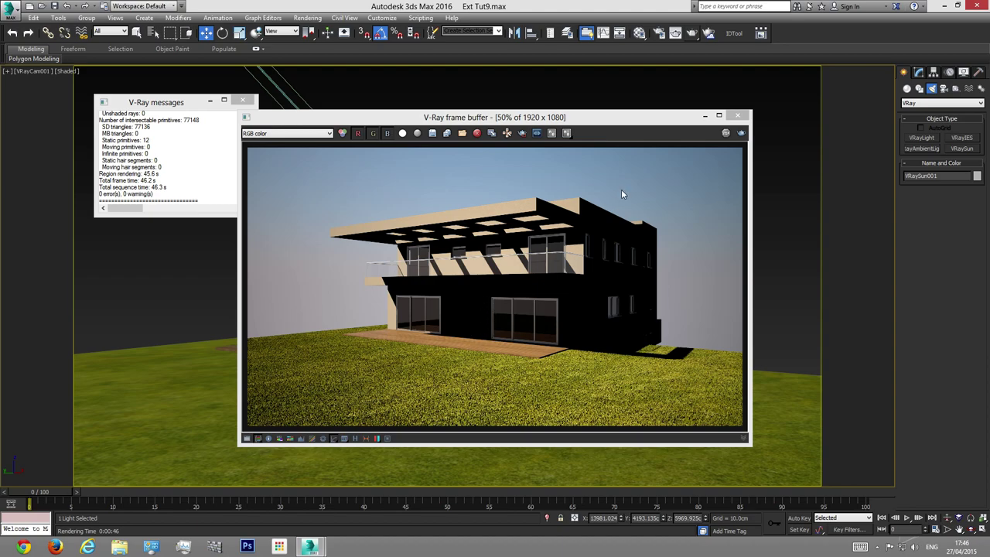
{"action": "left_click", "coordinate": [737, 115]}
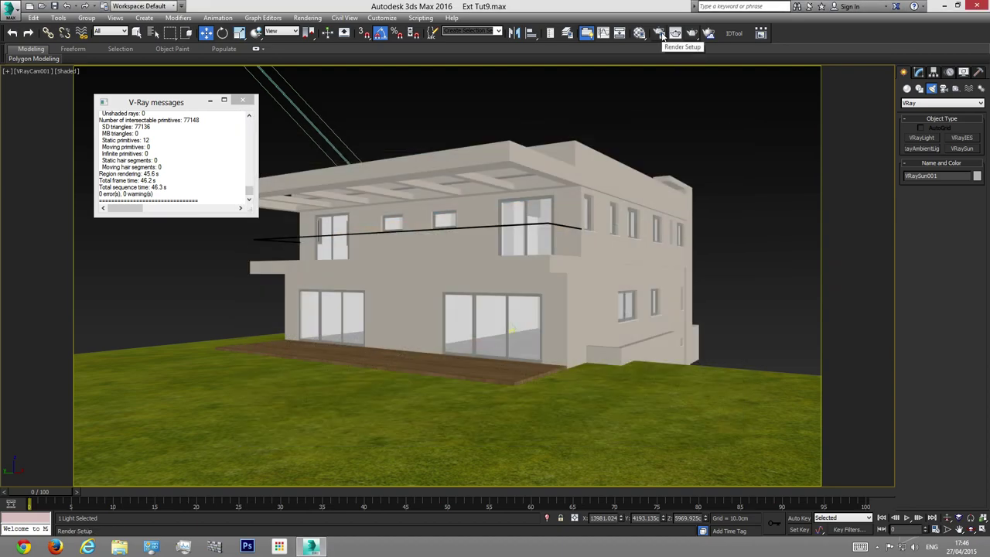
Step: Open Render Setup and examine the common output size, options and render output parameters
{"action": "left_click", "coordinate": [661, 34]}
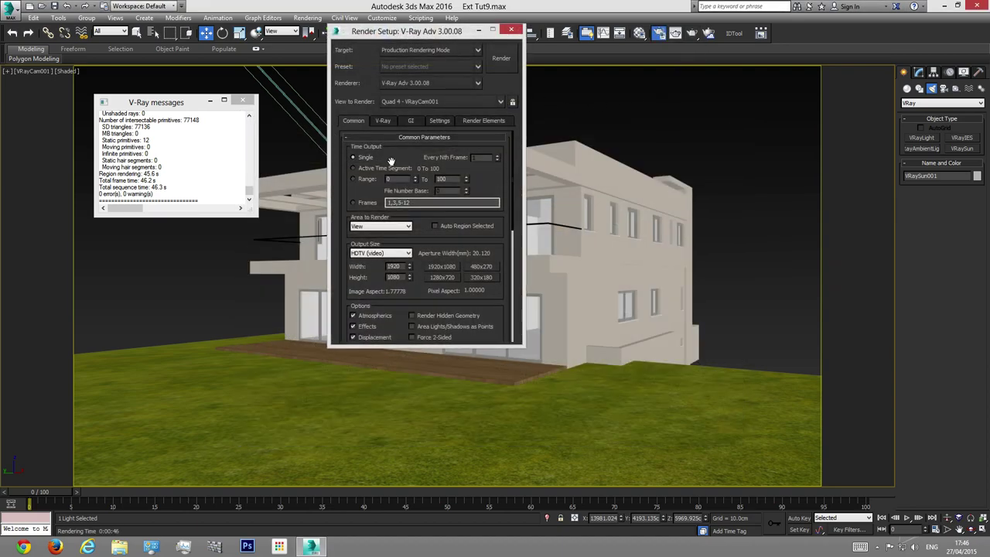
{"action": "left_click_drag", "start_coordinate": [419, 36], "coordinate": [495, 114]}
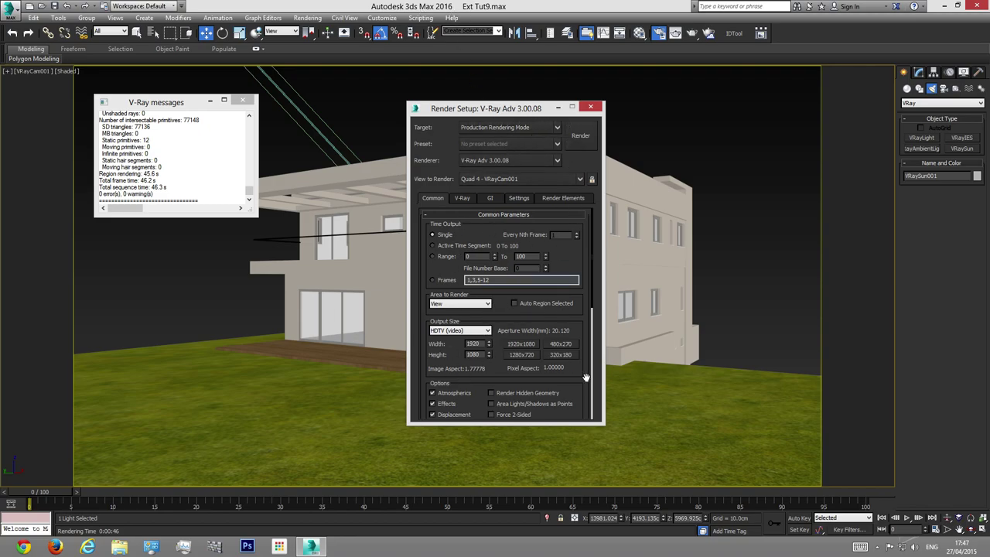
{"action": "left_click_drag", "start_coordinate": [592, 289], "coordinate": [593, 371]}
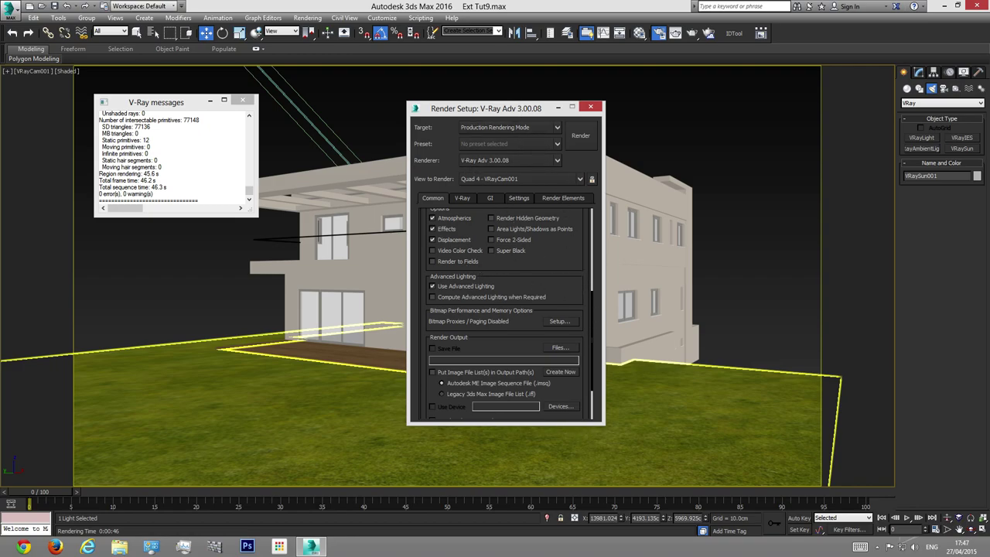
{"action": "left_click_drag", "start_coordinate": [522, 110], "coordinate": [525, 96]}
{"action": "left_click_drag", "start_coordinate": [567, 257], "coordinate": [566, 385]}
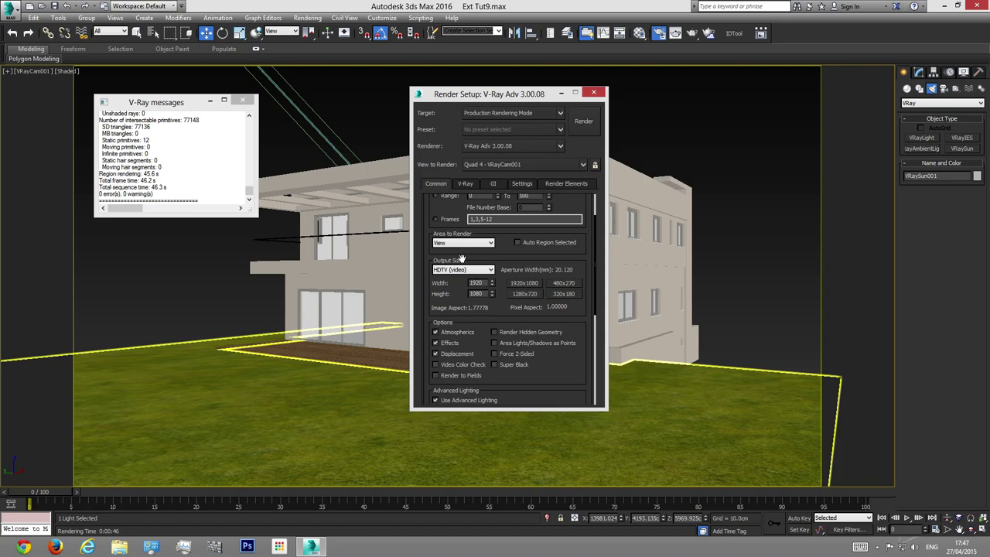
{"action": "scroll", "coordinate": [428, 233], "scroll_direction": "down", "scroll_amount": 2}
{"action": "scroll", "coordinate": [433, 256], "scroll_direction": "up", "scroll_amount": 4}
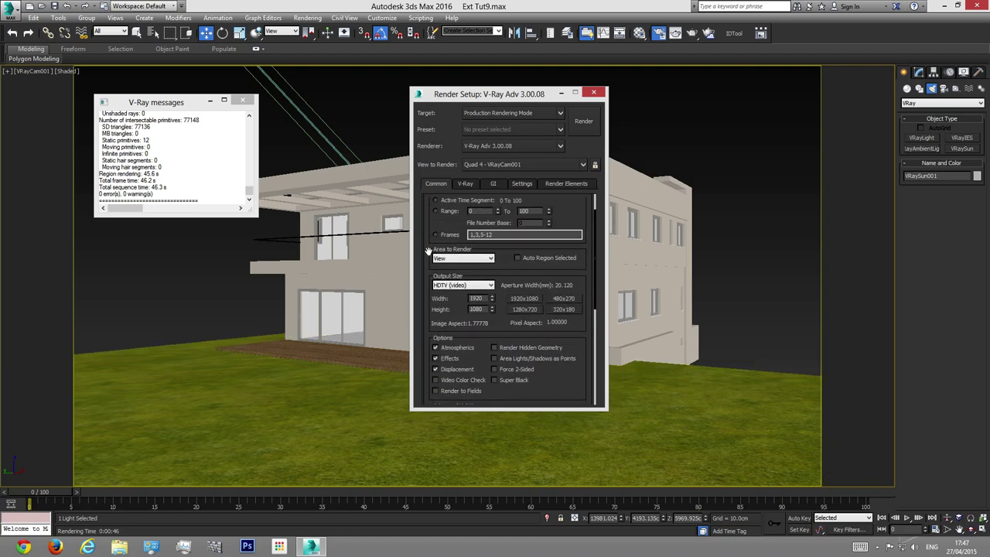
Step: Show the V-Ray frame buffer settings, run a short test render with the built-in frame buffer, and close it
{"action": "left_click", "coordinate": [465, 184]}
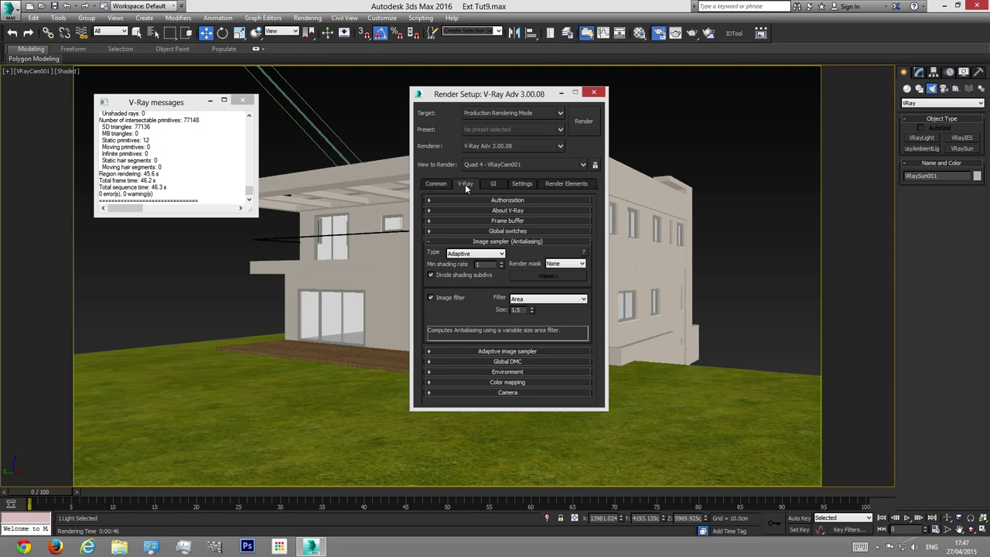
{"action": "left_click", "coordinate": [498, 222]}
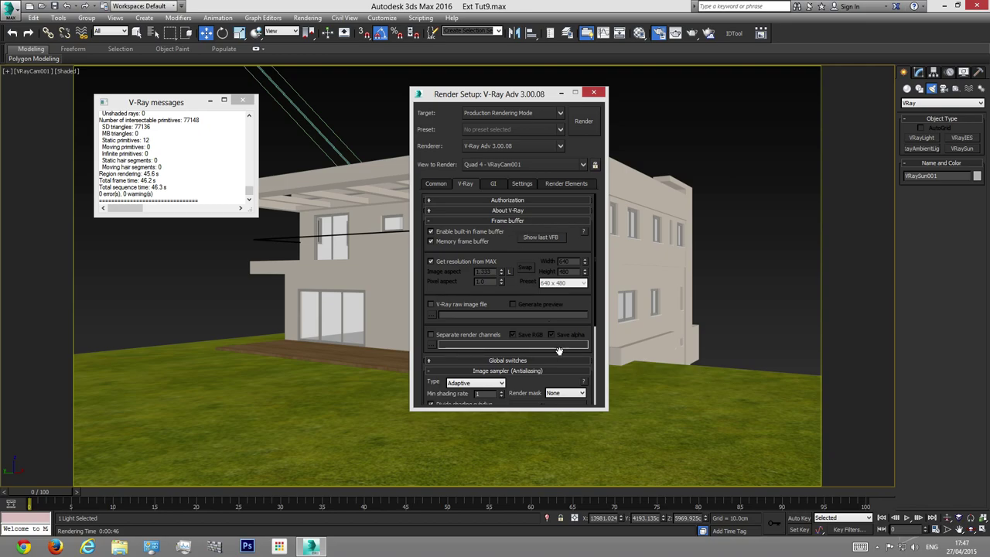
{"action": "left_click", "coordinate": [583, 121]}
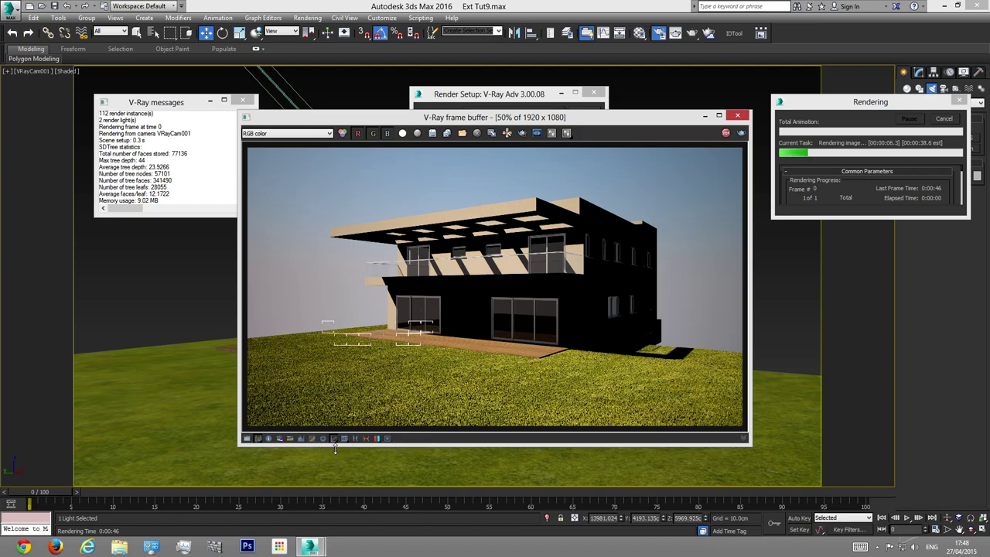
{"action": "left_click", "coordinate": [737, 115]}
Step: Try a test render with the built-in frame buffer disabled, cancel it, and enable the buffer again
{"action": "left_click", "coordinate": [444, 237]}
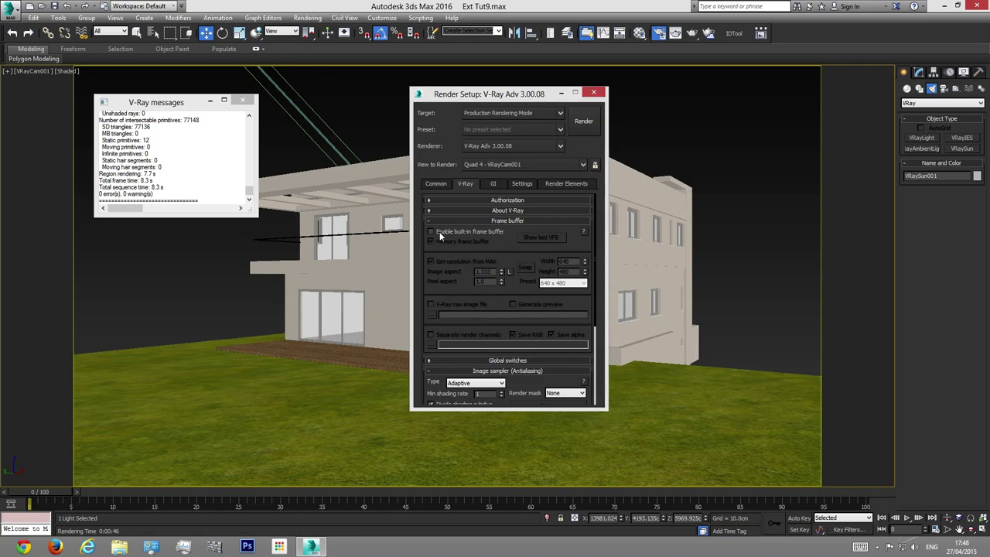
{"action": "left_click", "coordinate": [583, 122]}
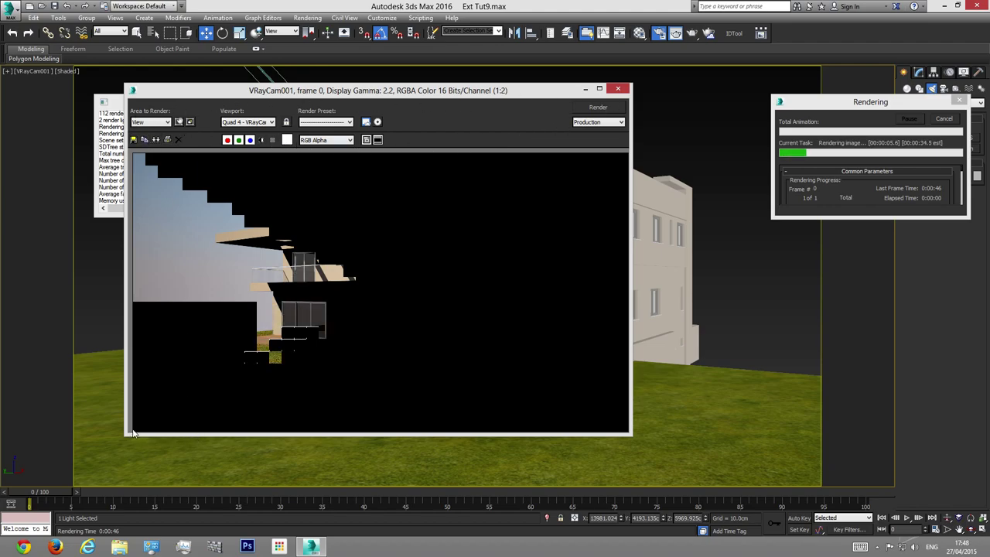
{"action": "left_click", "coordinate": [944, 120]}
{"action": "left_click", "coordinate": [616, 91]}
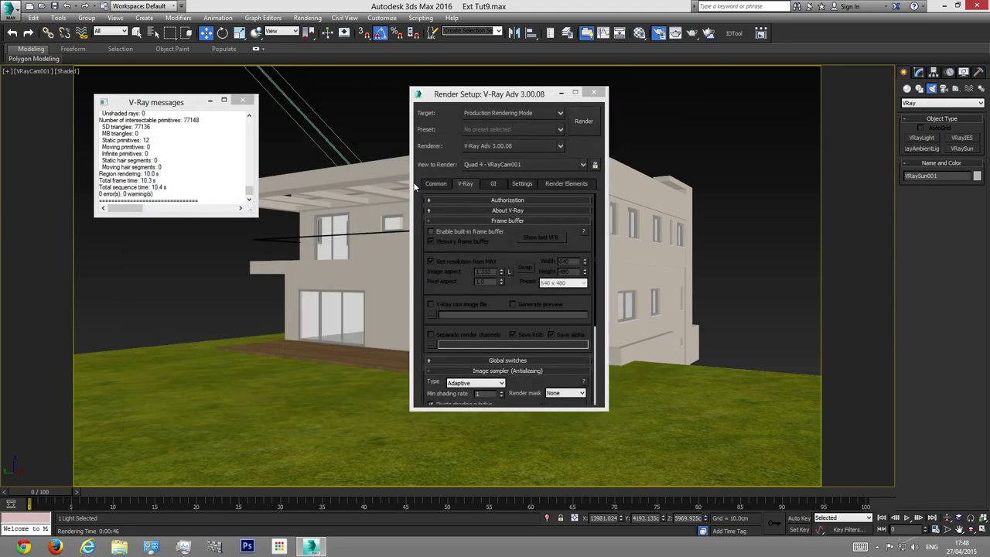
{"action": "left_click", "coordinate": [430, 232]}
{"action": "left_click", "coordinate": [429, 232]}
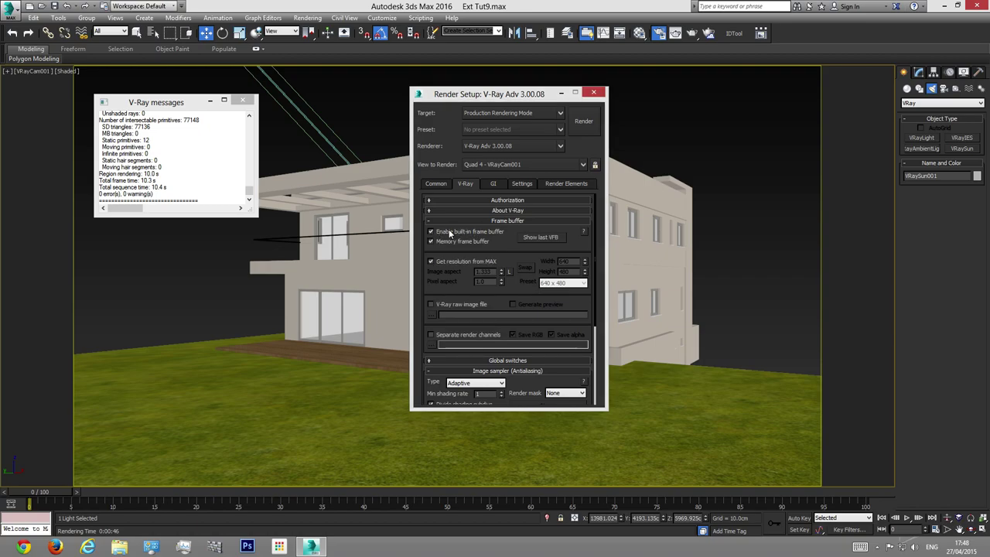
Step: Switch the color mapping settings to Expert mode and set the color mapping type to Linear multiply
{"action": "left_click", "coordinate": [507, 221]}
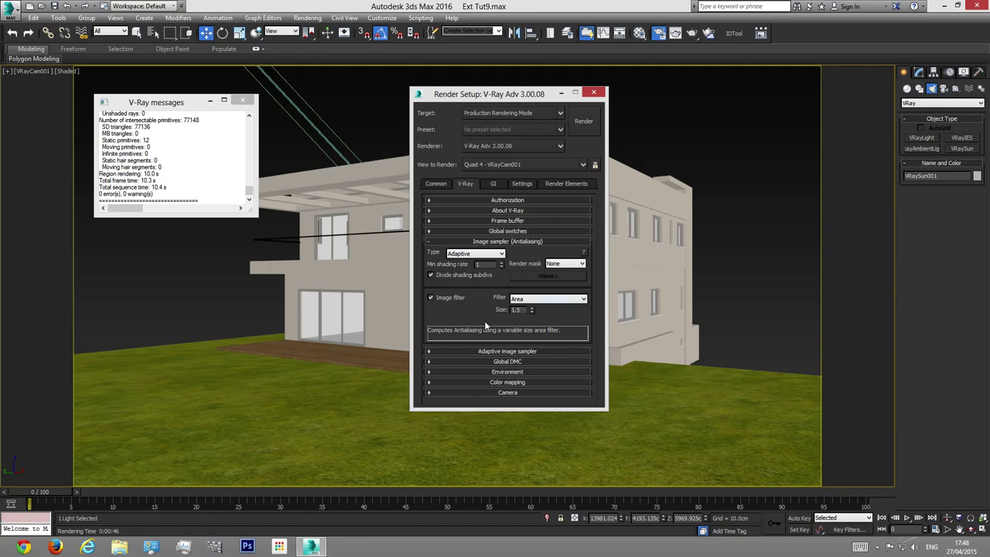
{"action": "left_click", "coordinate": [502, 380]}
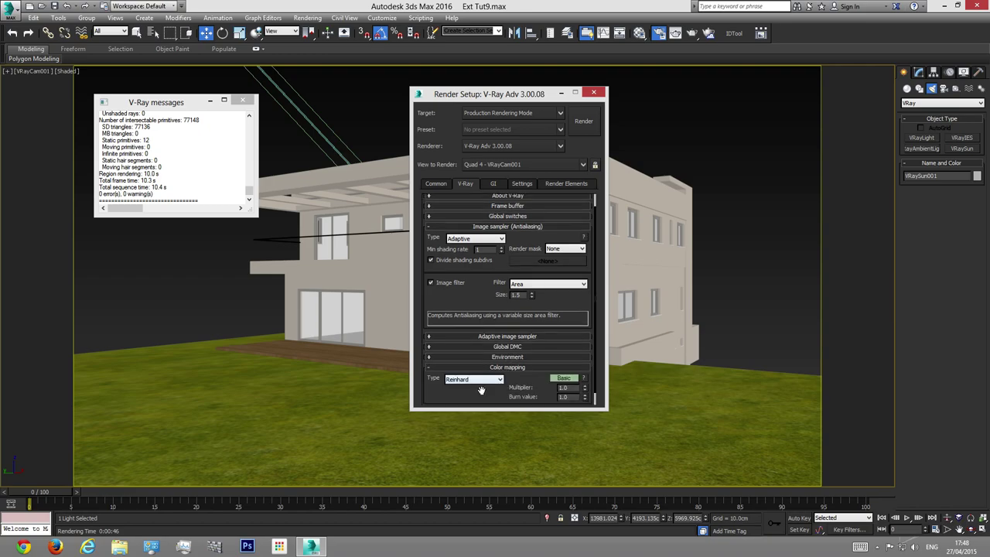
{"action": "scroll", "coordinate": [475, 322], "scroll_direction": "down", "scroll_amount": 1}
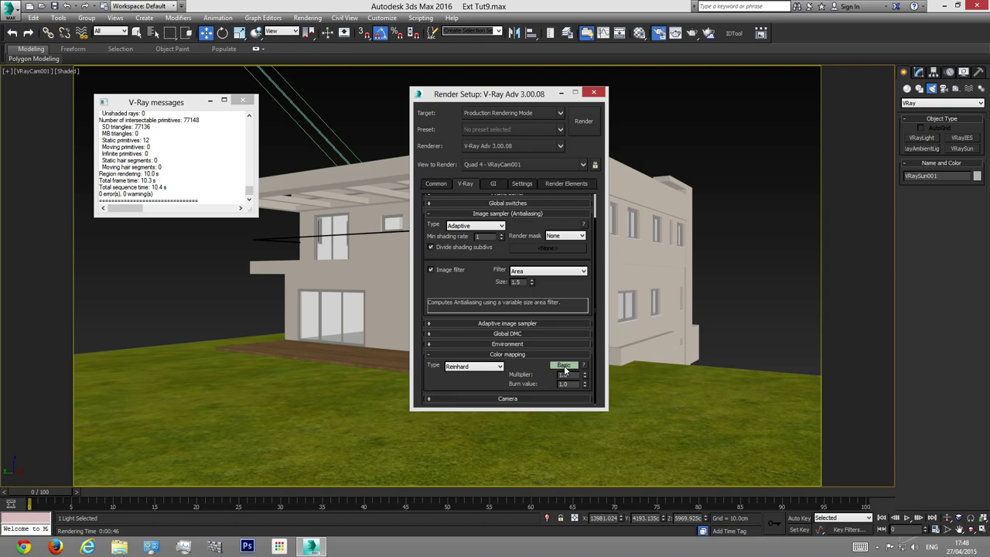
{"action": "scroll", "coordinate": [564, 370], "scroll_direction": "up", "scroll_amount": 1}
{"action": "left_click", "coordinate": [565, 394]}
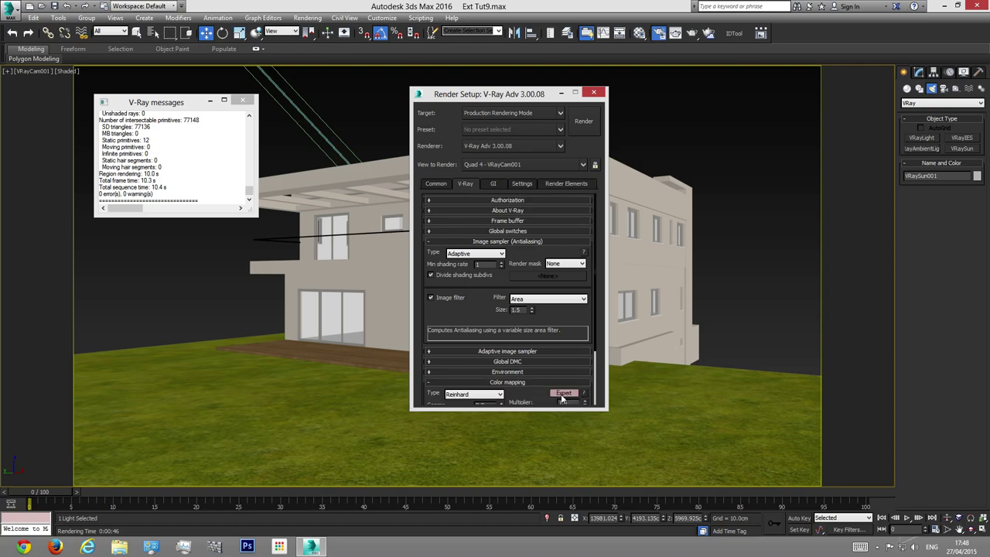
{"action": "scroll", "coordinate": [538, 389], "scroll_direction": "down", "scroll_amount": 3}
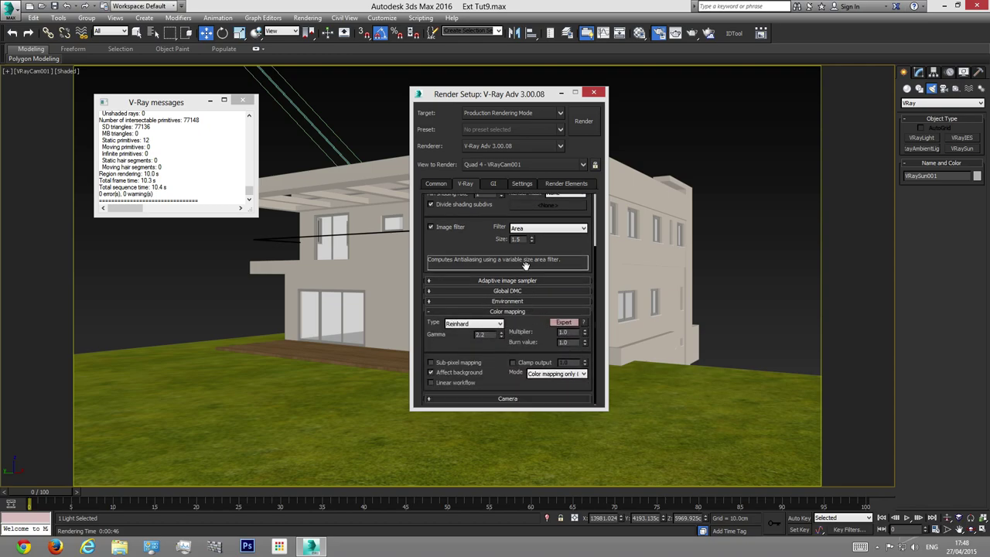
{"action": "left_click", "coordinate": [465, 325]}
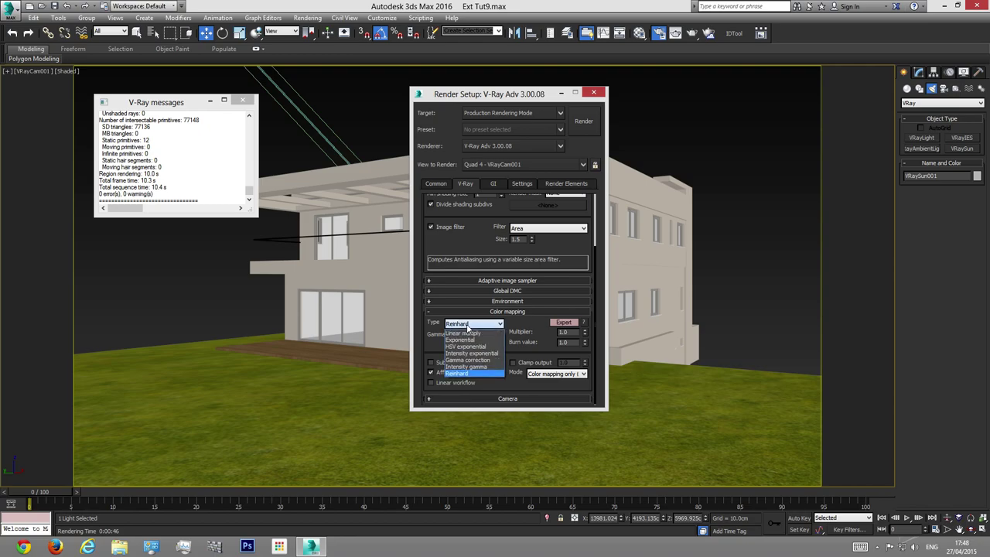
{"action": "left_click", "coordinate": [473, 334]}
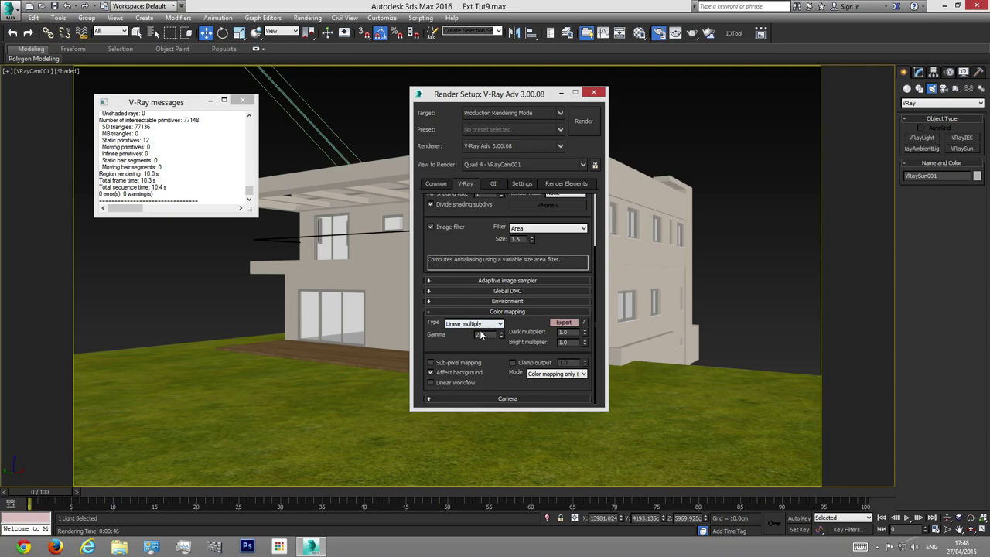
Step: Enable sub-pixel mapping and clamp output in the color mapping settings, with the mode set to Color mapping only (no gamma)
{"action": "left_click", "coordinate": [391, 401]}
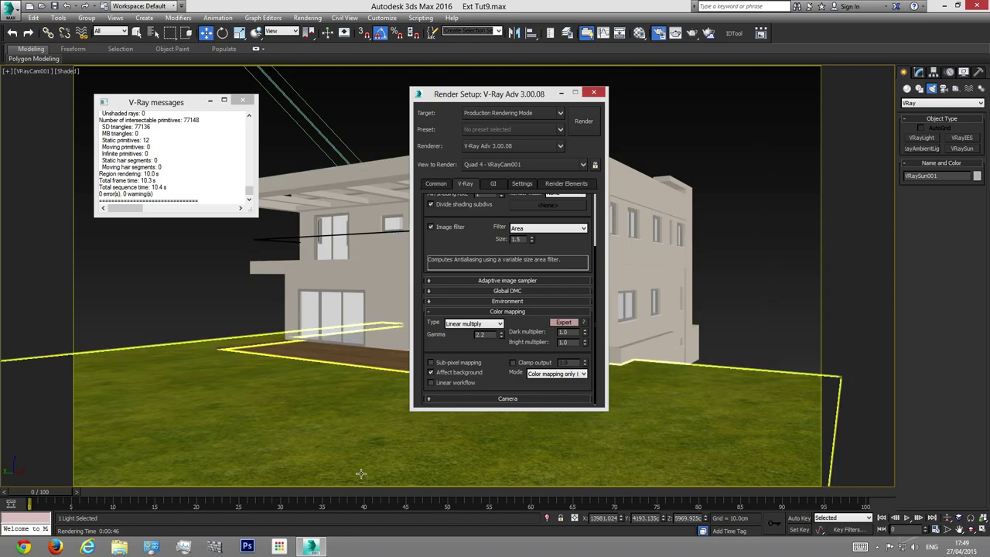
{"action": "left_click_drag", "start_coordinate": [474, 101], "coordinate": [456, 98]}
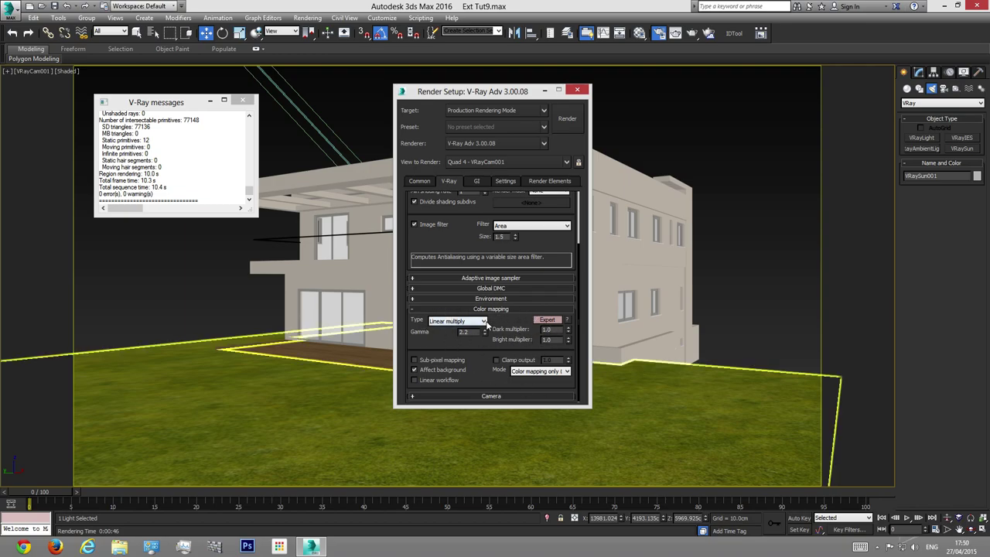
{"action": "left_click", "coordinate": [418, 360]}
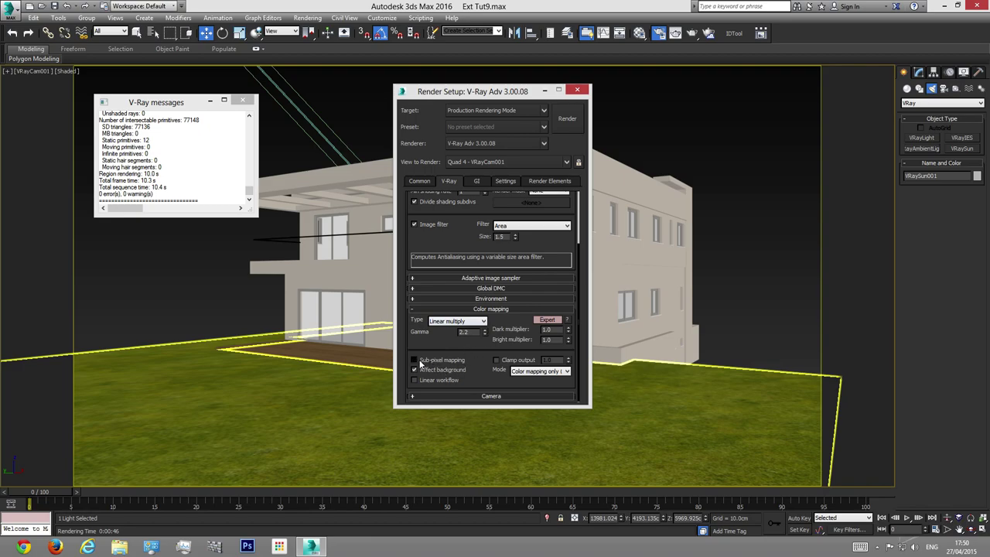
{"action": "left_click", "coordinate": [497, 360]}
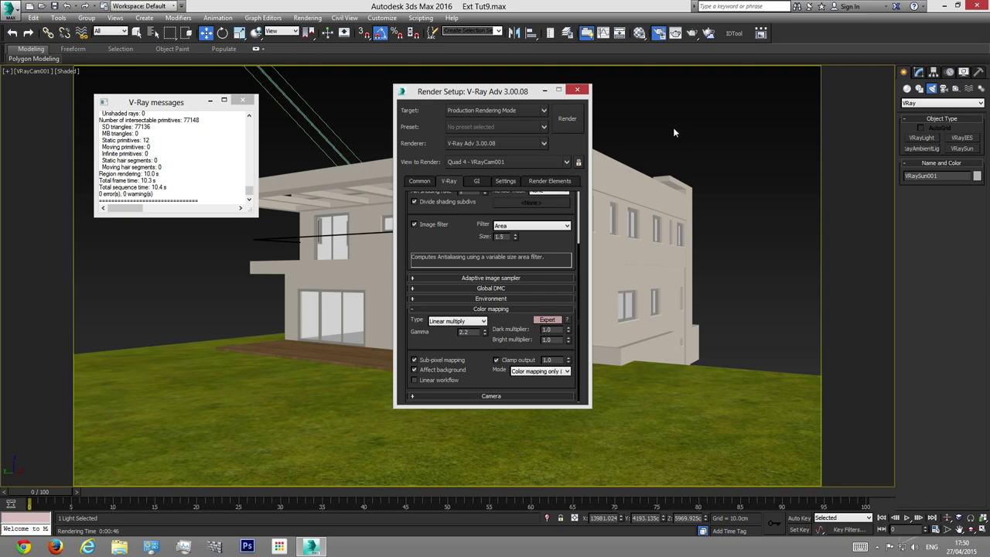
{"action": "left_click", "coordinate": [515, 372]}
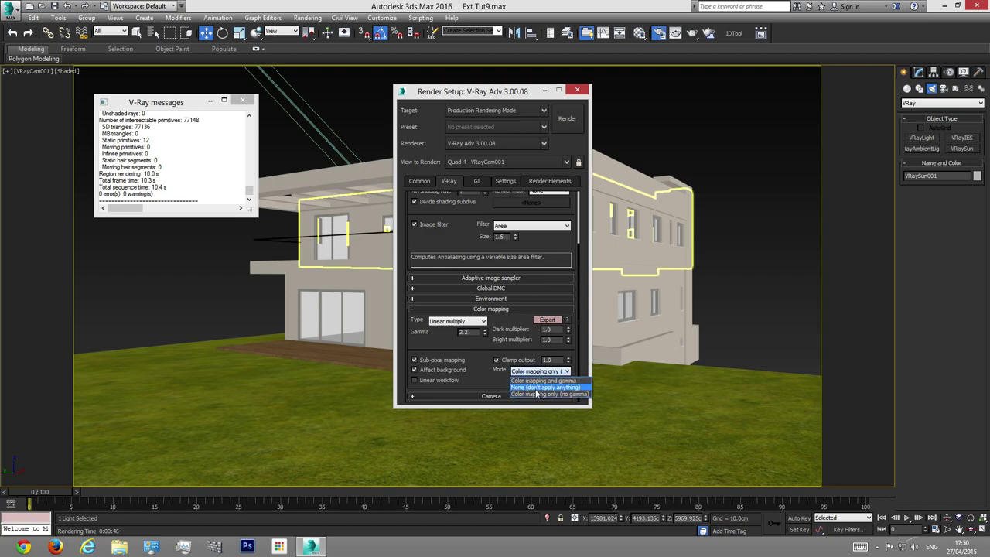
{"action": "left_click", "coordinate": [570, 395]}
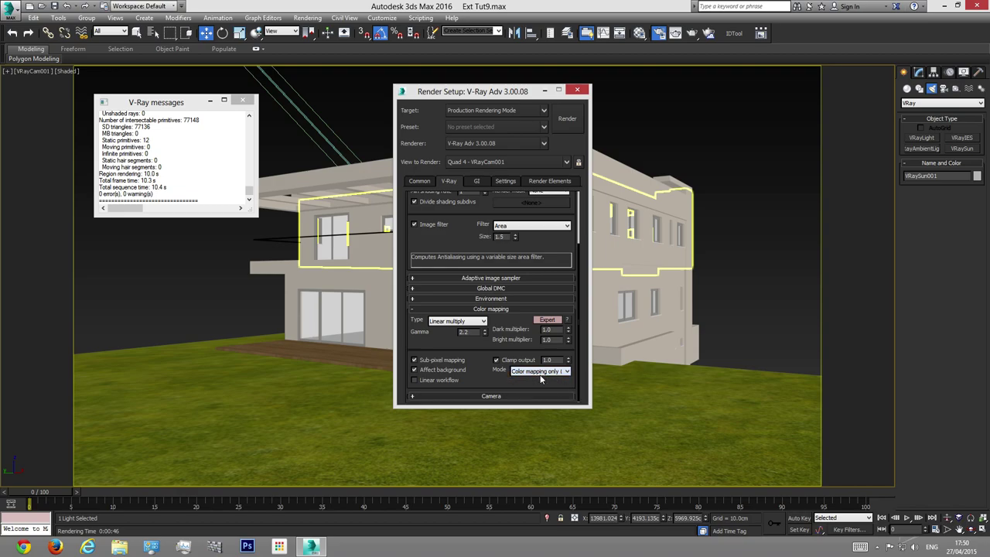
{"action": "left_click", "coordinate": [464, 332]}
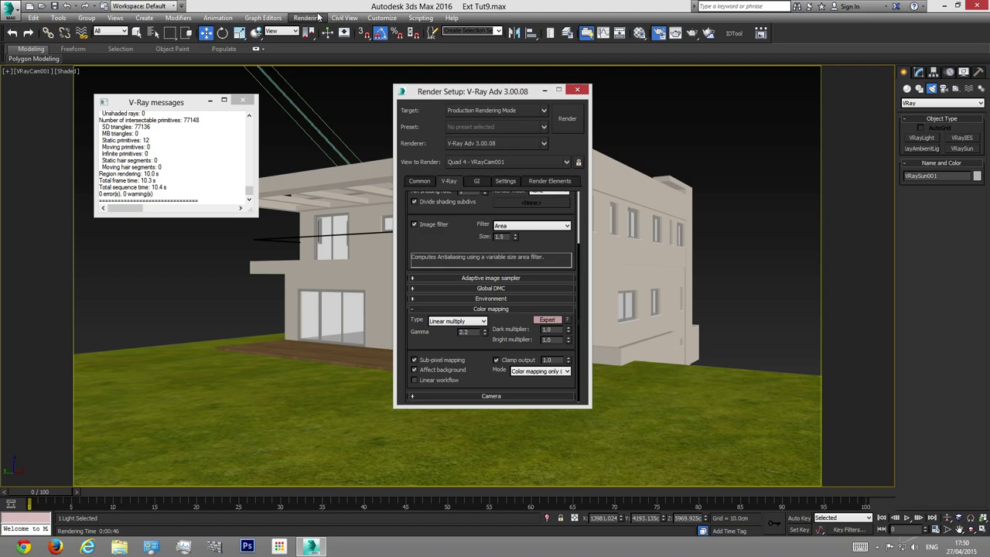
Step: Open the Gamma/LUT preferences, check the gamma correction and the materials and colors options, and accept the dialog
{"action": "left_click", "coordinate": [374, 18]}
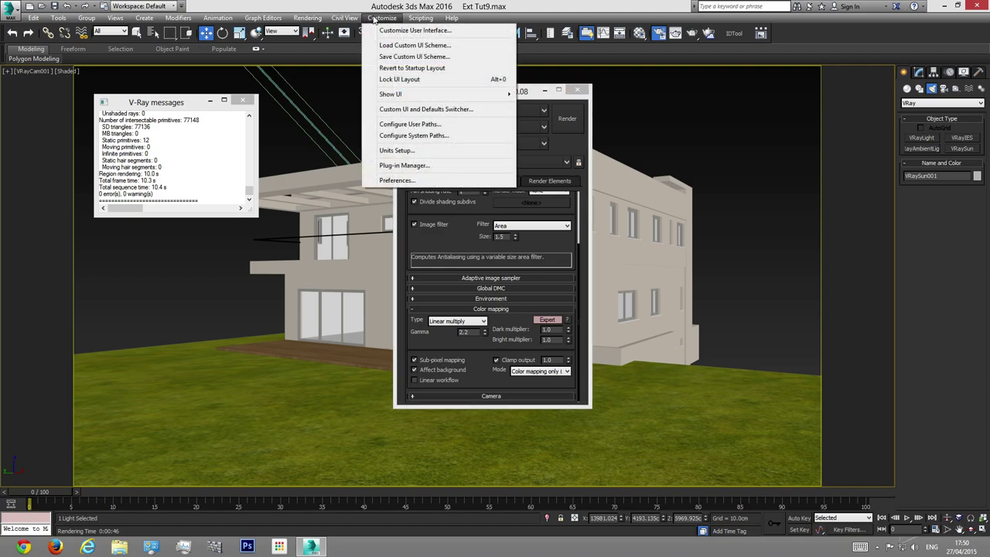
{"action": "left_click", "coordinate": [374, 19]}
{"action": "left_click", "coordinate": [305, 18]}
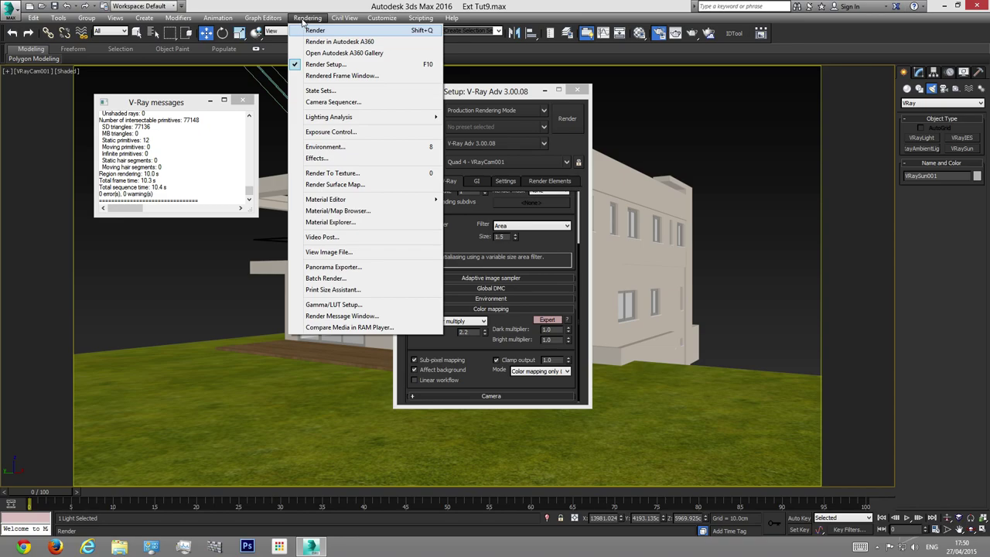
{"action": "left_click", "coordinate": [344, 306]}
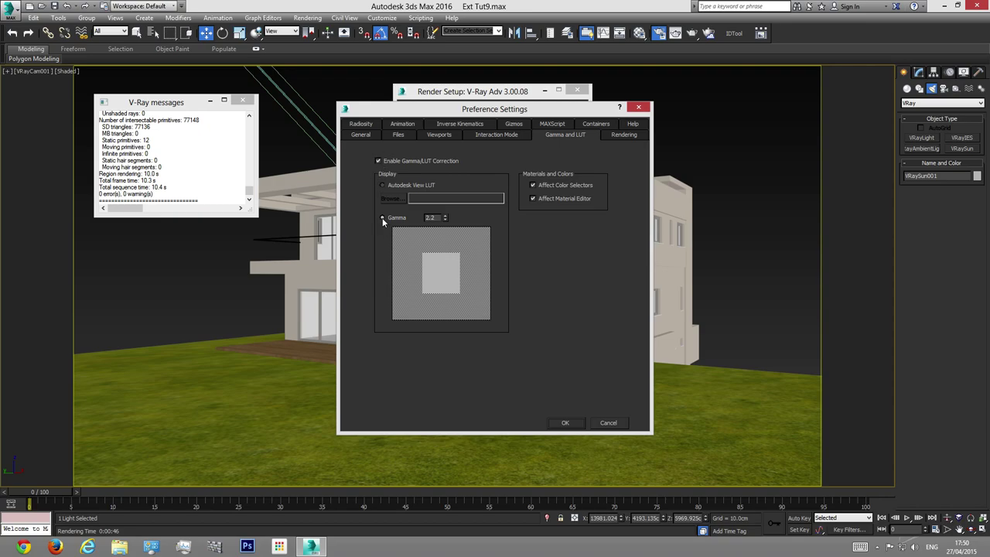
{"action": "left_click", "coordinate": [535, 186]}
{"action": "left_click", "coordinate": [564, 422]}
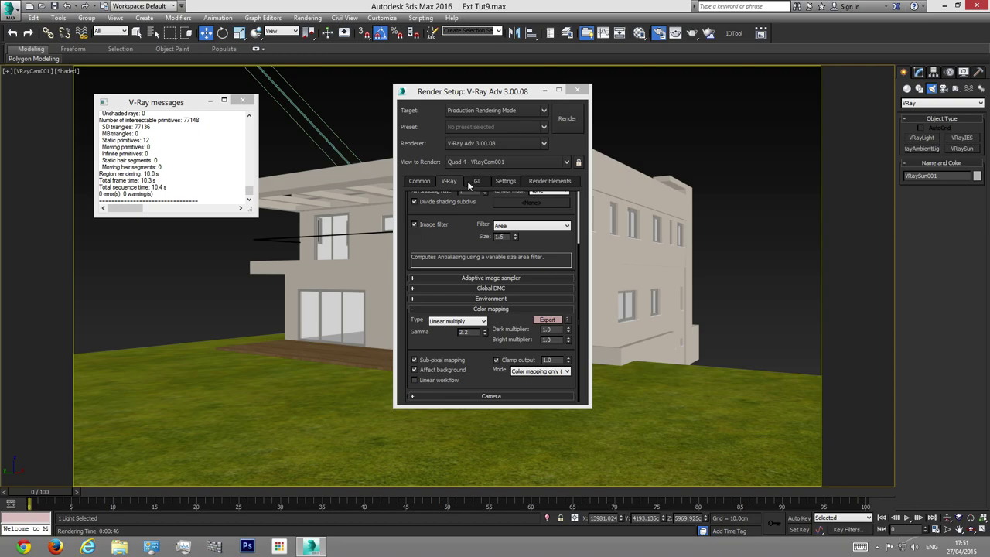
Step: Switch the V-Ray System settings to Expert mode and turn on Use Embree
{"action": "left_click", "coordinate": [506, 183]}
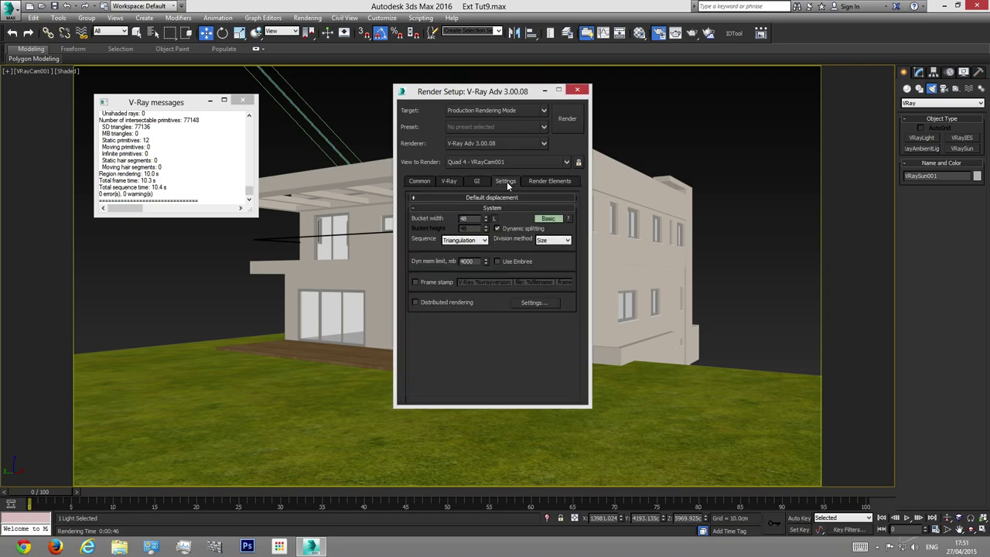
{"action": "left_click", "coordinate": [548, 218]}
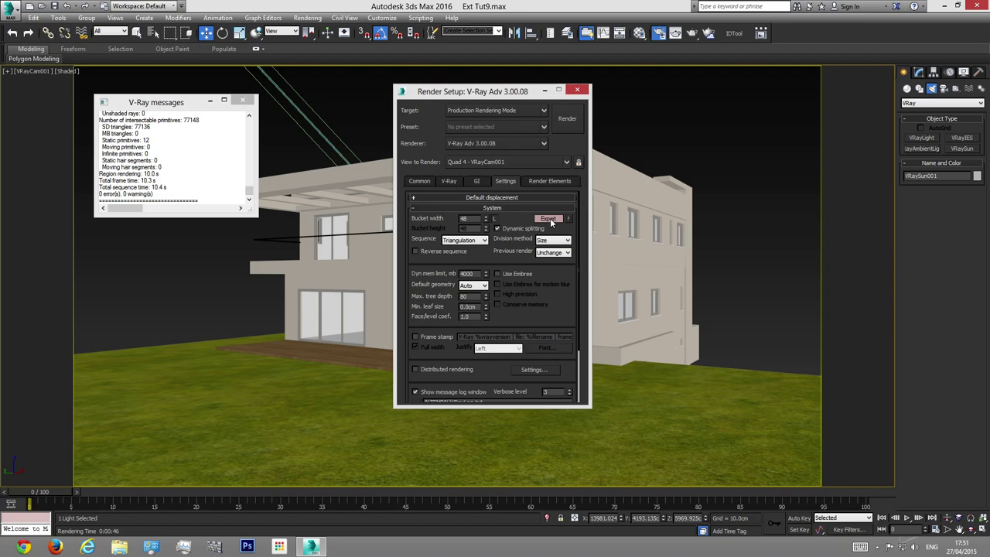
{"action": "left_click", "coordinate": [497, 274]}
Step: Switch the V-Ray global switches to Expert mode, check the probabilistic lights option, and collapse the section
{"action": "left_click", "coordinate": [448, 180]}
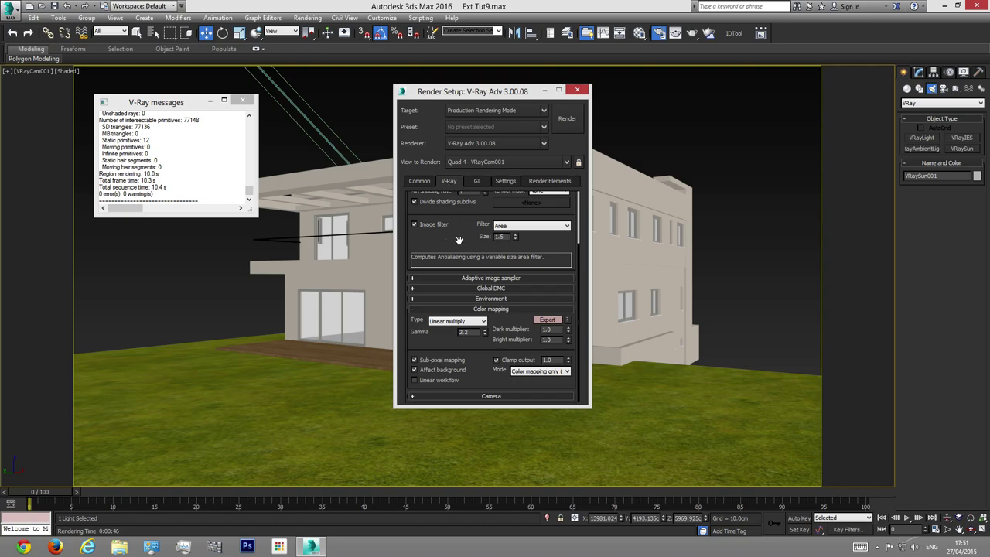
{"action": "scroll", "coordinate": [458, 237], "scroll_direction": "up", "scroll_amount": 3}
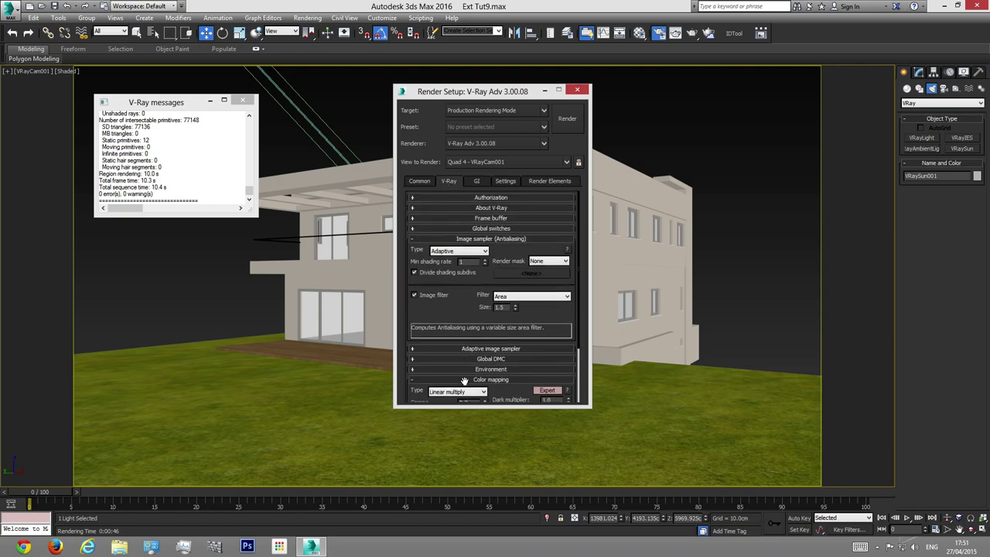
{"action": "left_click", "coordinate": [493, 229]}
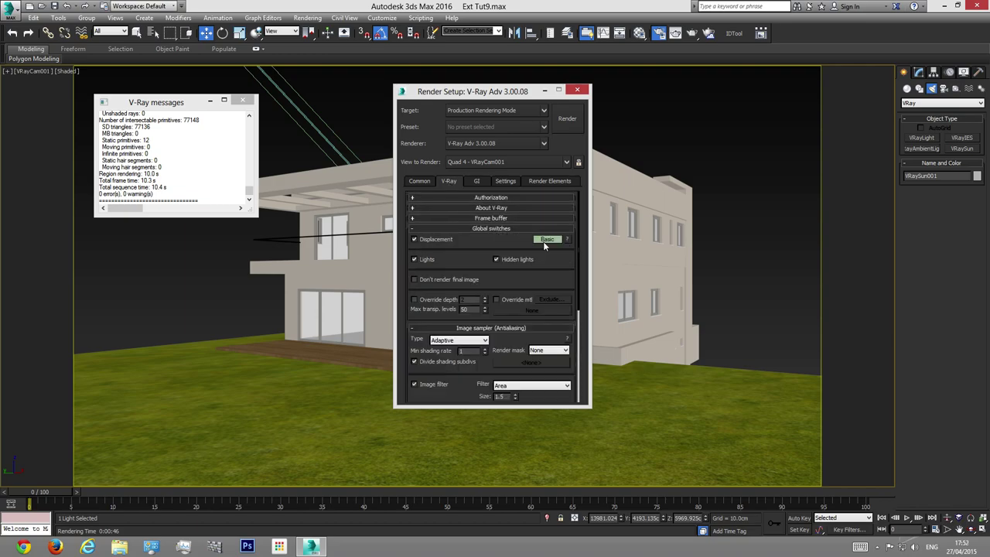
{"action": "left_click", "coordinate": [545, 239]}
{"action": "left_click", "coordinate": [546, 240]}
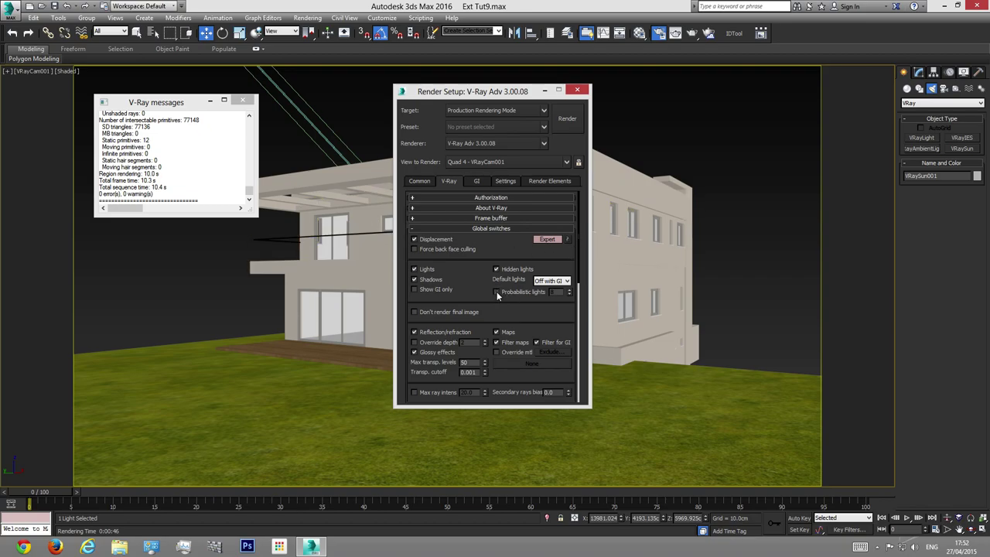
{"action": "left_click", "coordinate": [493, 228]}
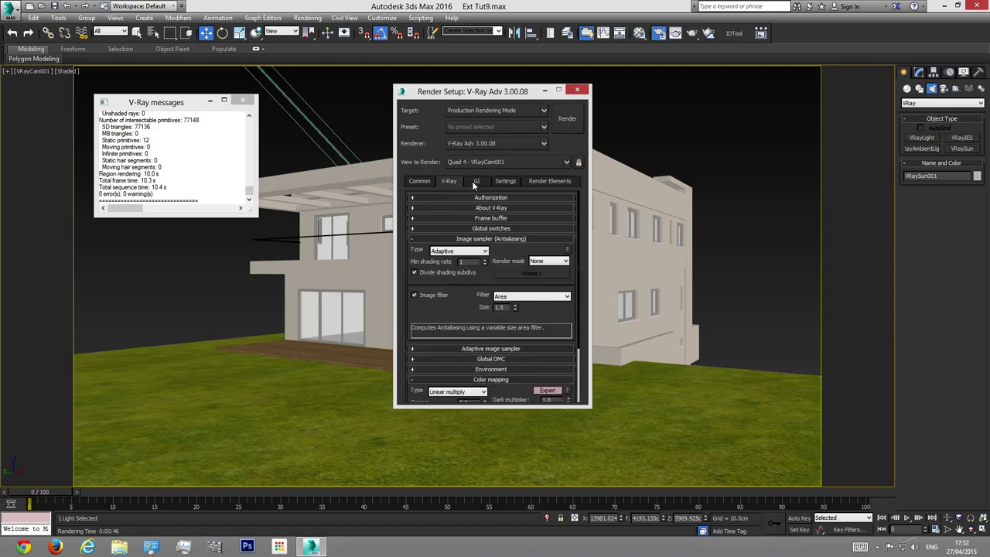
Step: Enable global illumination and switch its settings to Expert mode
{"action": "left_click", "coordinate": [477, 181]}
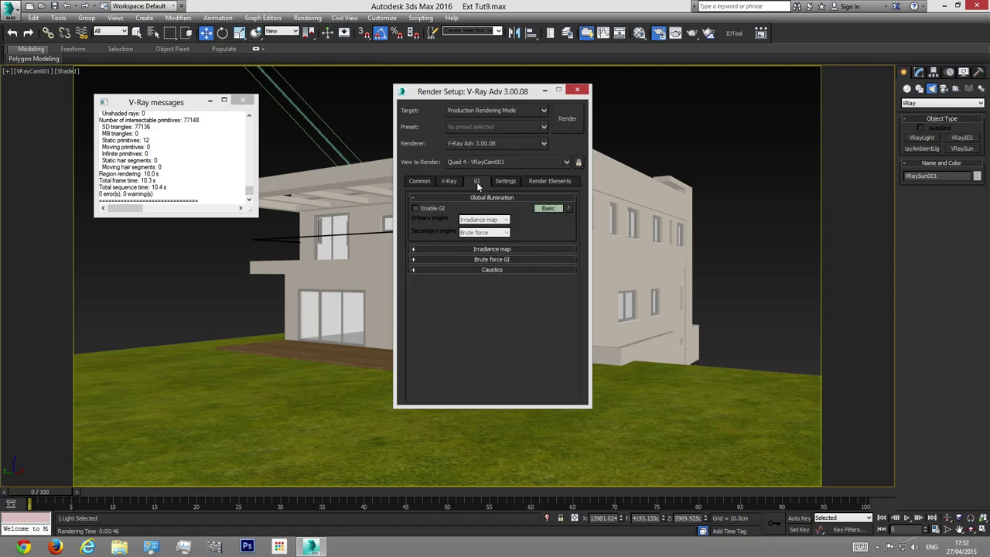
{"action": "left_click_drag", "start_coordinate": [448, 92], "coordinate": [534, 85]}
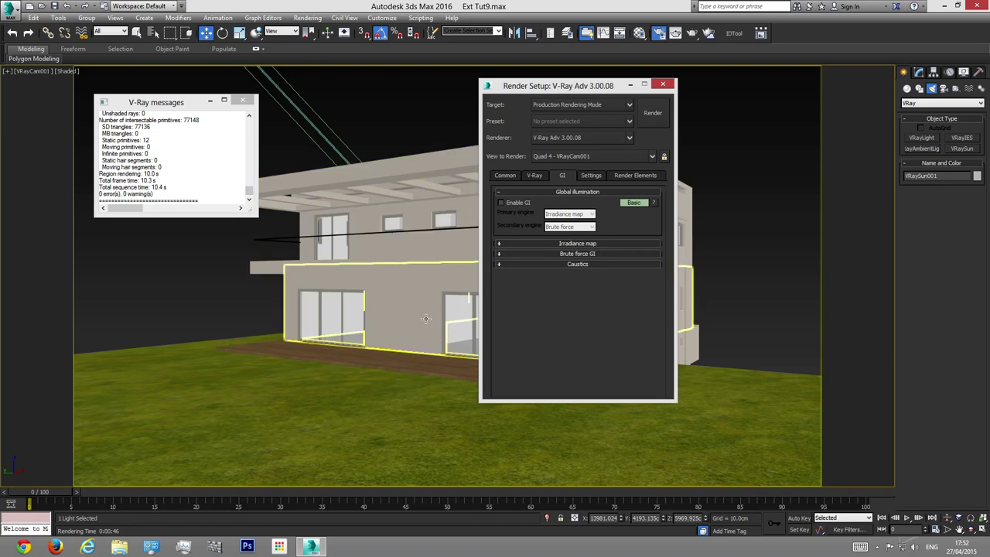
{"action": "left_click", "coordinate": [501, 203]}
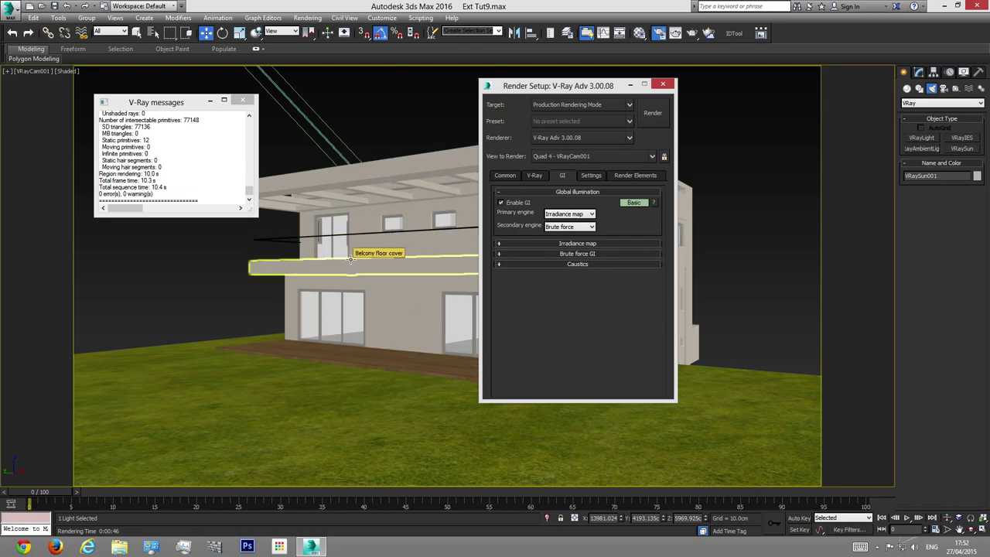
{"action": "left_click", "coordinate": [633, 202]}
{"action": "left_click", "coordinate": [633, 203]}
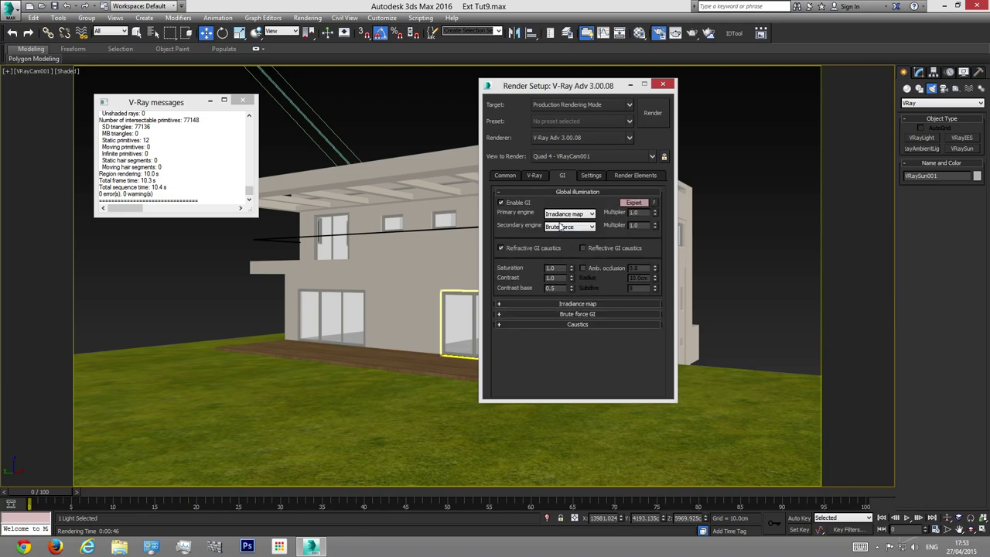
Step: Use Irradiance map as the primary GI engine and Light cache as the secondary engine
{"action": "left_click", "coordinate": [590, 215]}
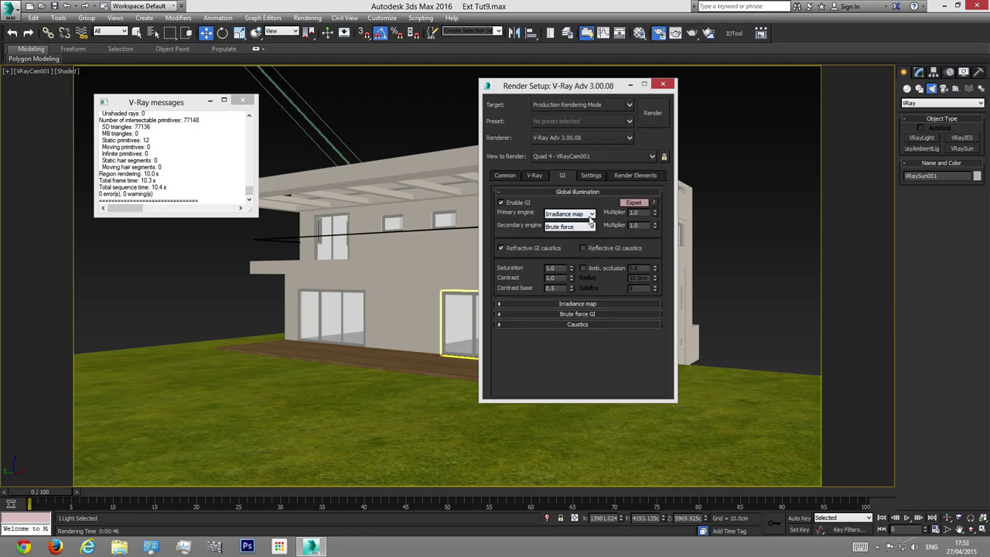
{"action": "left_click", "coordinate": [572, 227]}
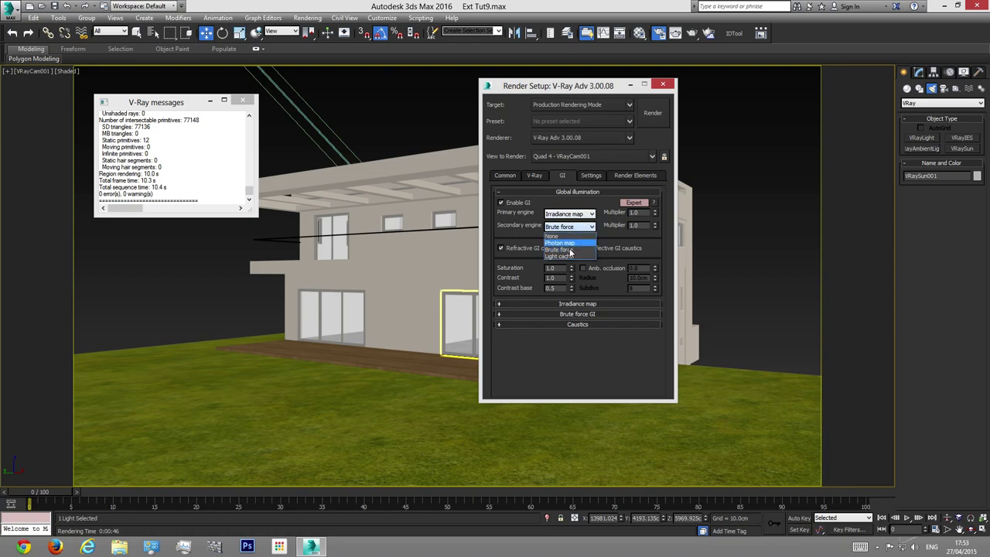
{"action": "left_click", "coordinate": [570, 258]}
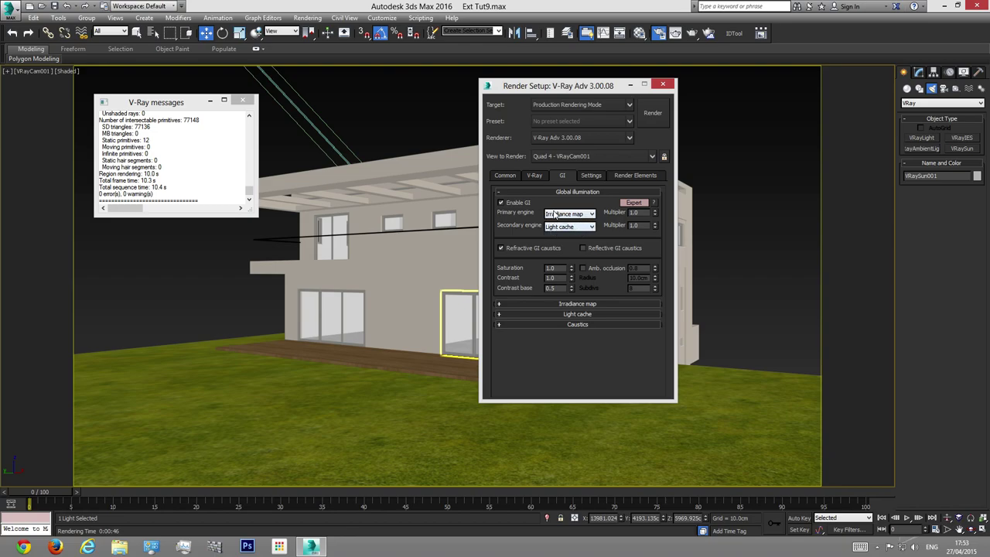
Step: Switch the irradiance map settings to Expert mode and set the current preset to Medium
{"action": "left_click", "coordinate": [578, 304]}
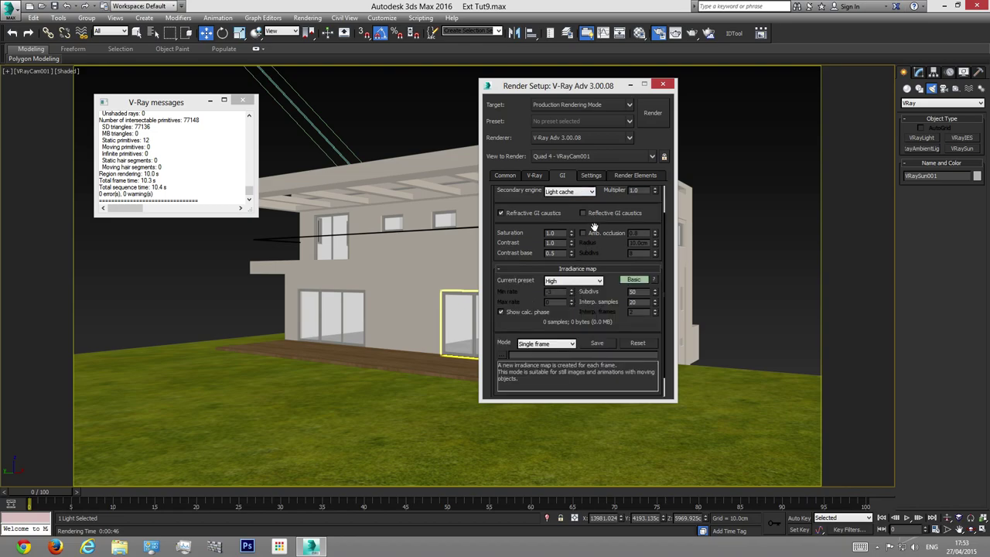
{"action": "left_click", "coordinate": [632, 281]}
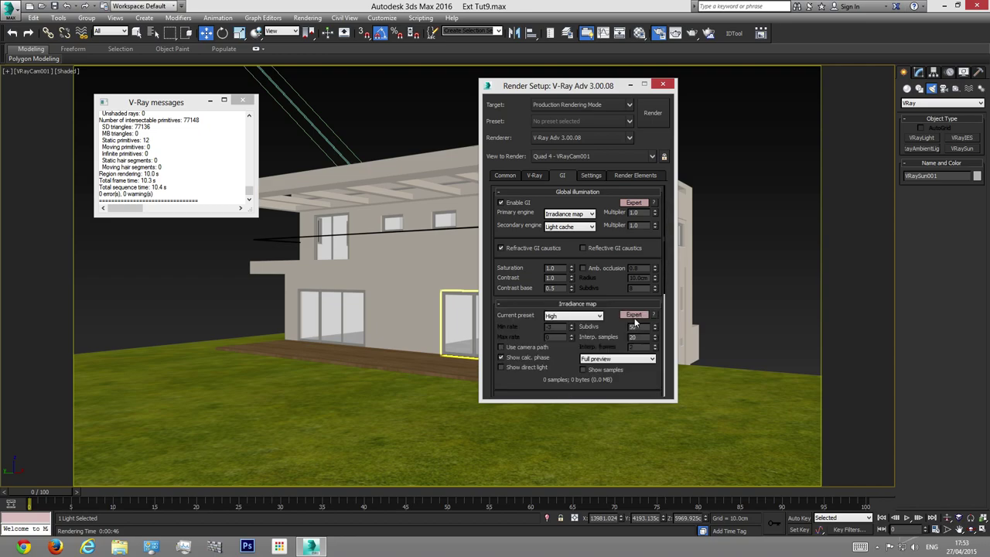
{"action": "left_click", "coordinate": [560, 317]}
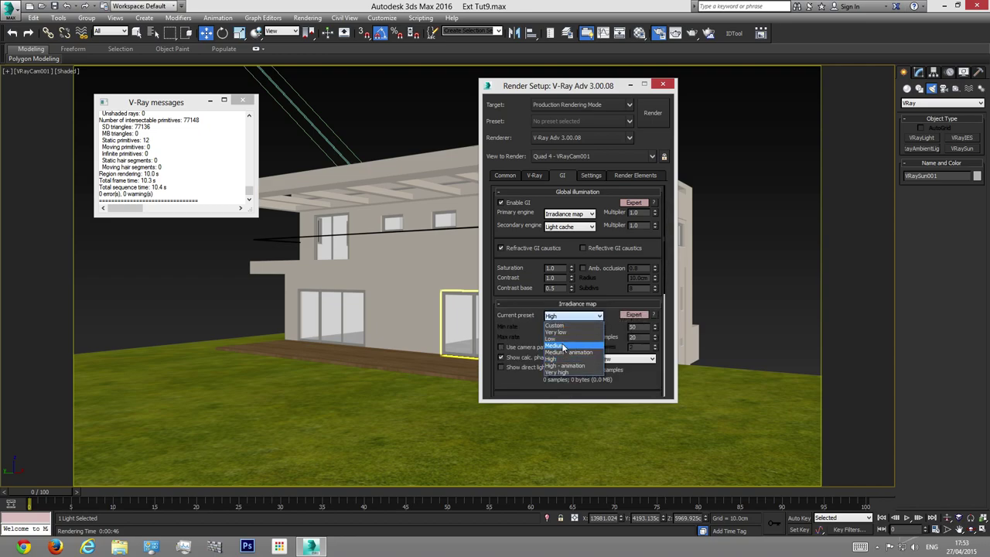
{"action": "left_click", "coordinate": [563, 347]}
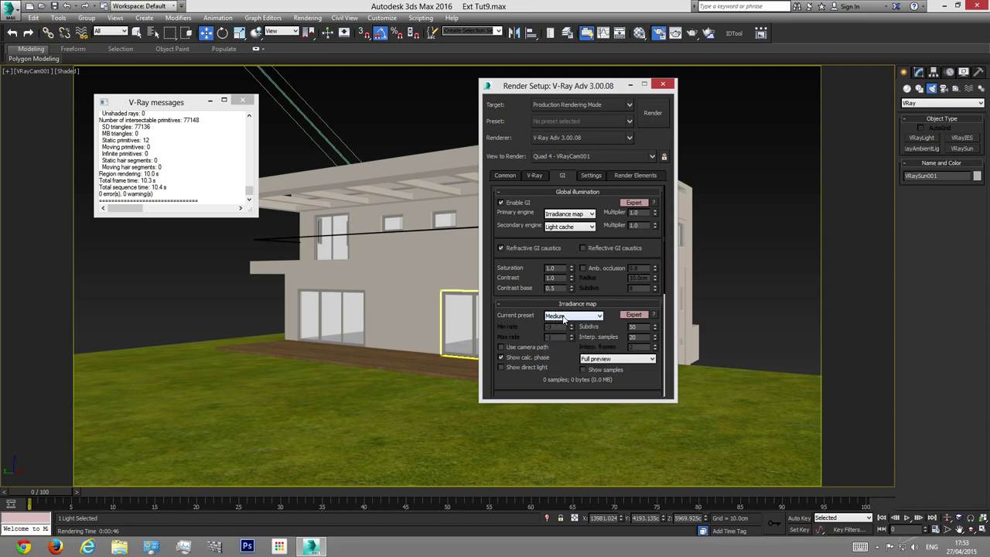
Step: Review the available irradiance map quality presets and choose Medium again
{"action": "left_click_drag", "start_coordinate": [613, 327], "coordinate": [608, 277]}
{"action": "left_click", "coordinate": [572, 266]}
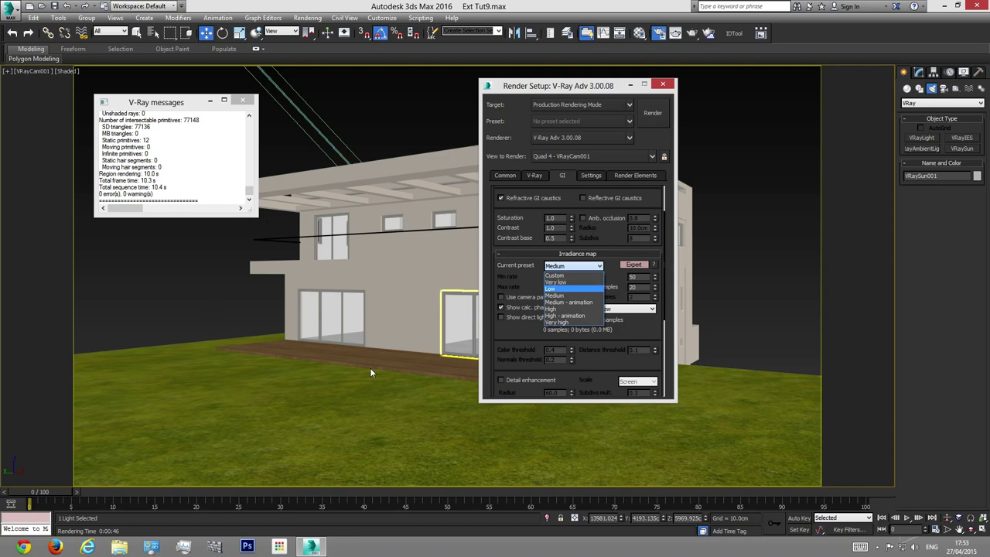
{"action": "left_click", "coordinate": [558, 295]}
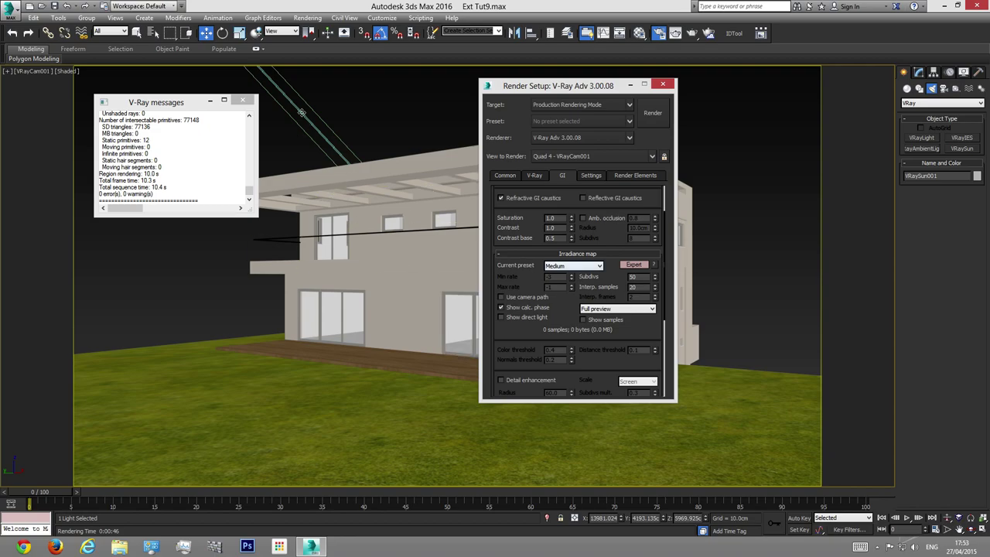
{"action": "left_click", "coordinate": [565, 266]}
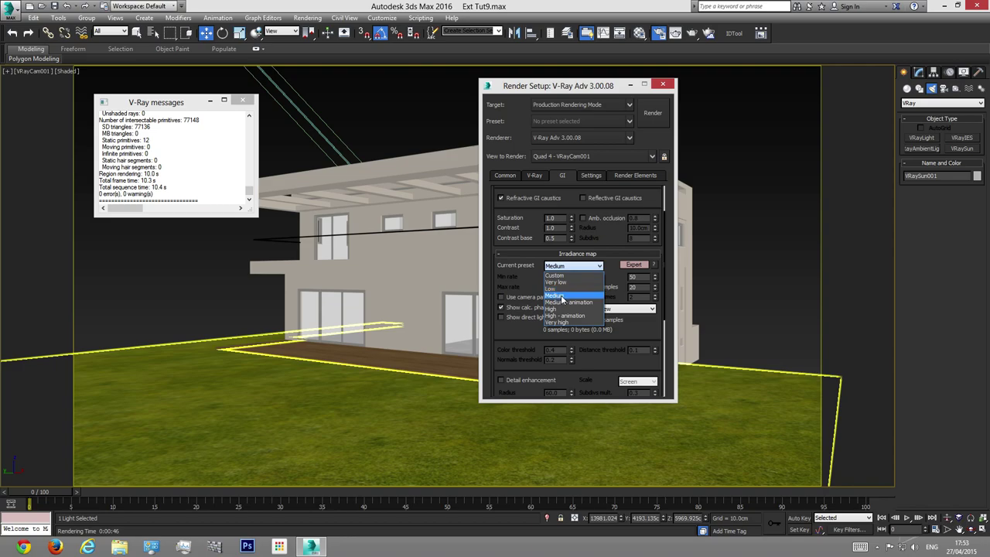
{"action": "left_click", "coordinate": [561, 294]}
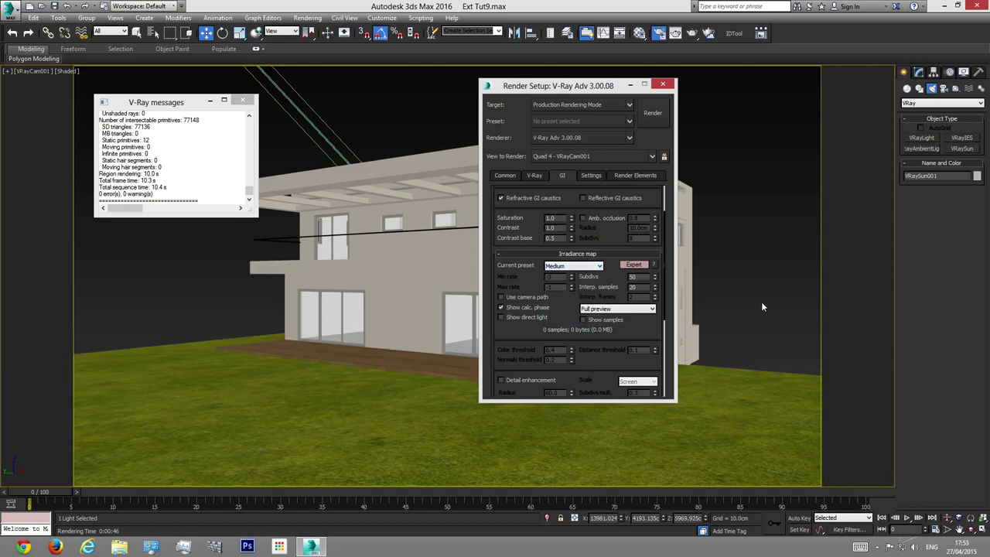
{"action": "left_click", "coordinate": [555, 268]}
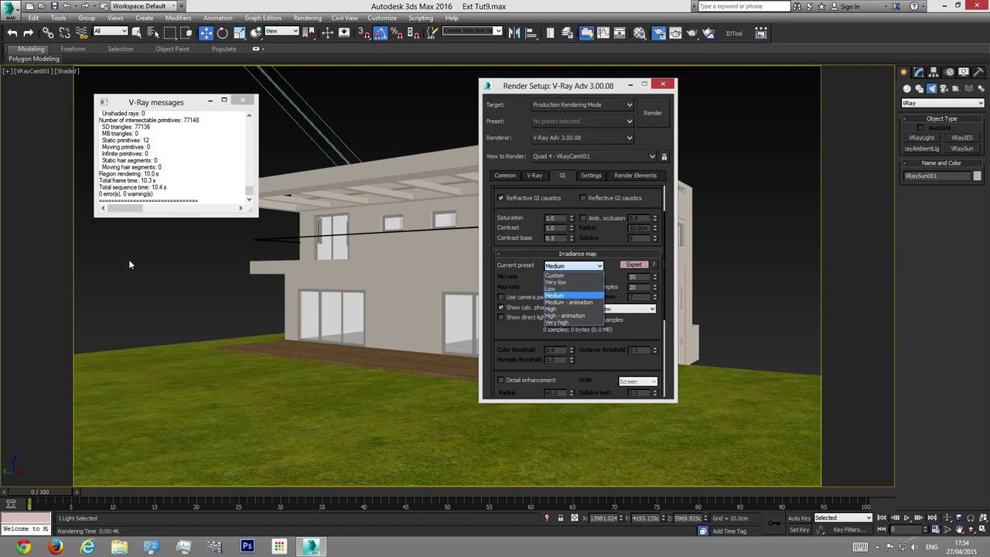
{"action": "left_click", "coordinate": [561, 298]}
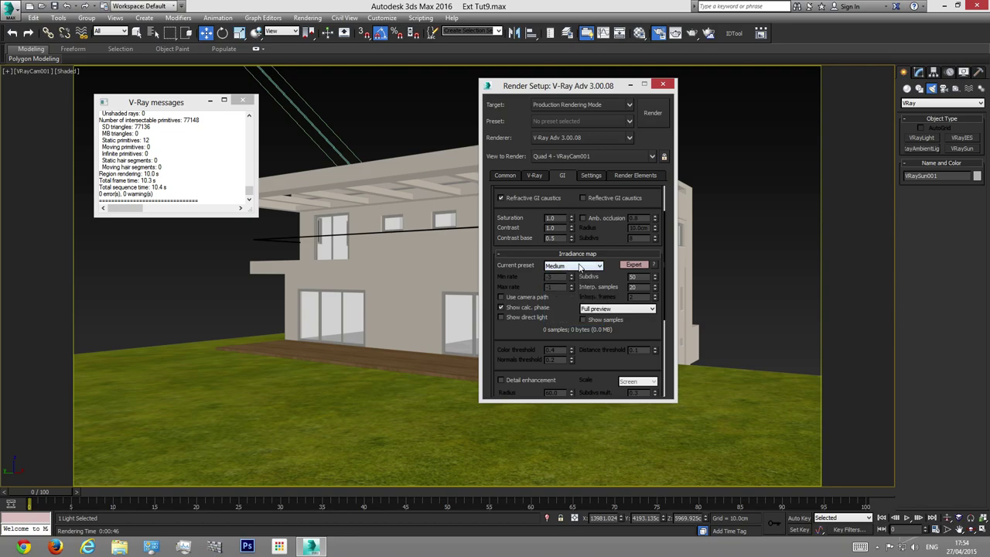
Step: Expand the Light cache settings and switch them to Expert mode
{"action": "left_click_drag", "start_coordinate": [596, 360], "coordinate": [594, 183]}
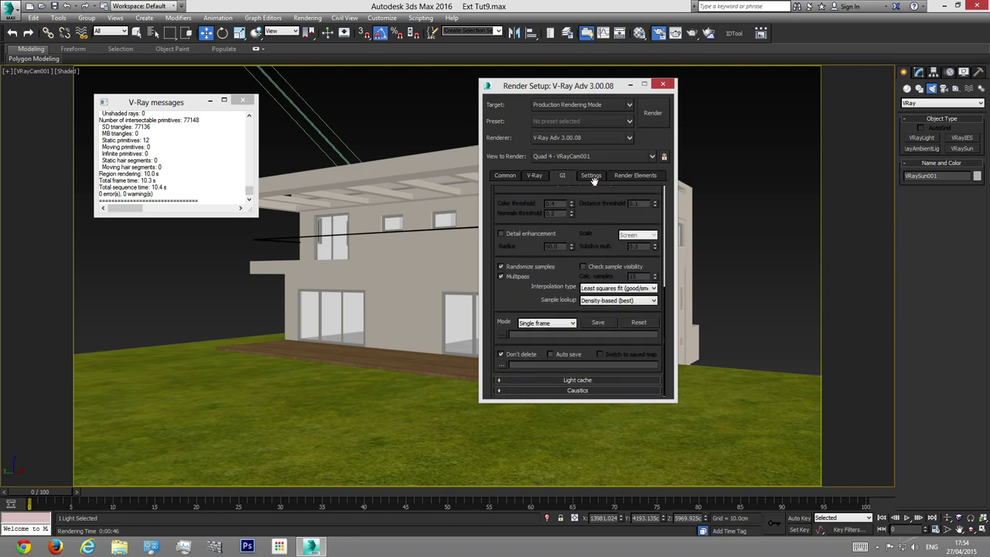
{"action": "left_click", "coordinate": [576, 382]}
{"action": "left_click", "coordinate": [638, 312]}
{"action": "left_click_drag", "start_coordinate": [613, 354], "coordinate": [594, 147]}
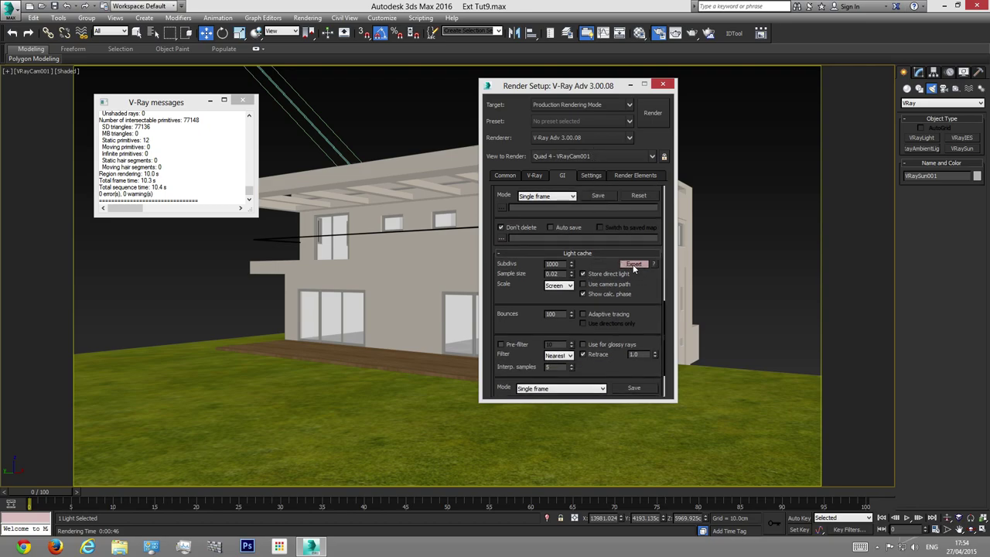
{"action": "mouse_move", "coordinate": [647, 312]}
{"action": "left_mouse_down"}
{"action": "mouse_move", "coordinate": [645, 263]}
{"action": "mouse_move", "coordinate": [647, 326]}
{"action": "left_mouse_up"}
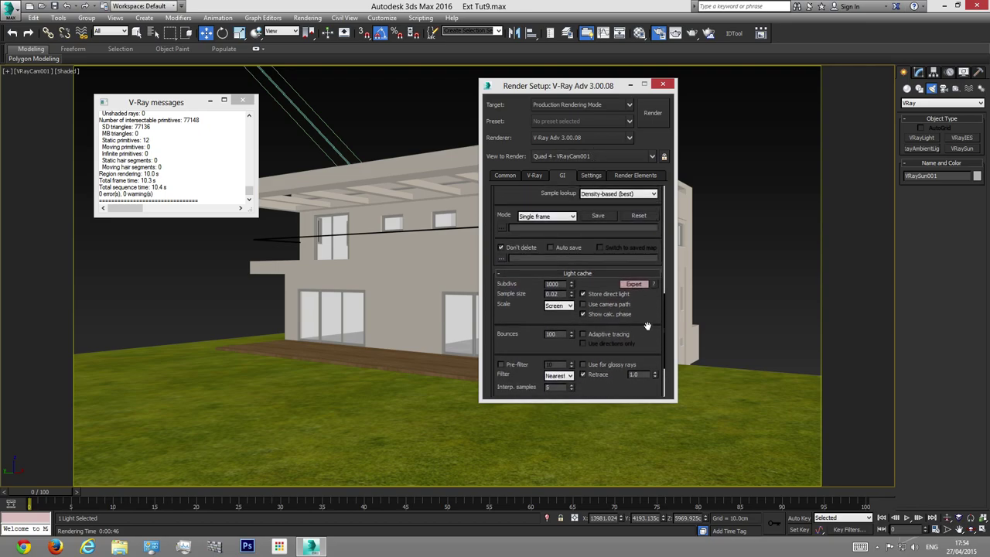
Step: Check the common output settings and render the VRayCam001 view at 1920 x 1080
{"action": "left_click", "coordinate": [505, 175]}
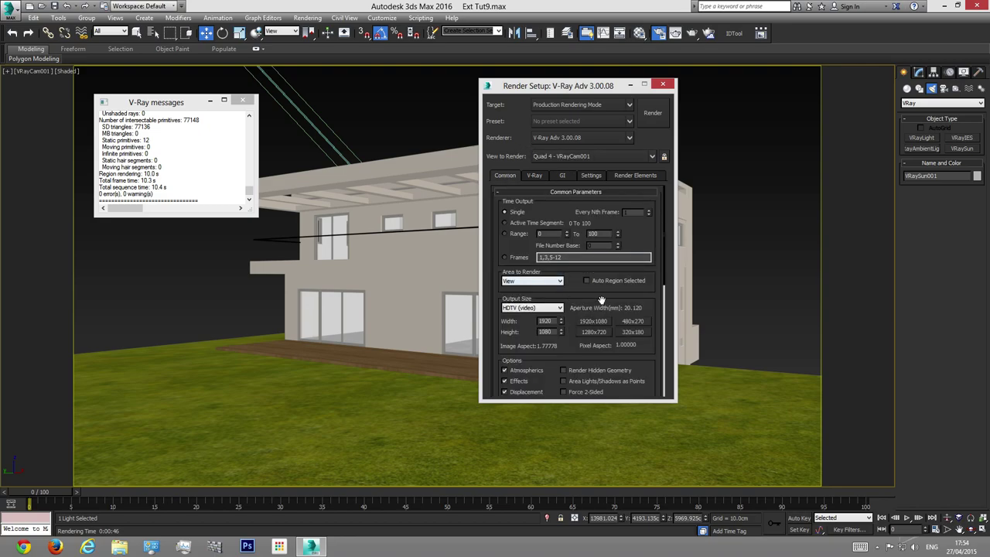
{"action": "left_click", "coordinate": [654, 114]}
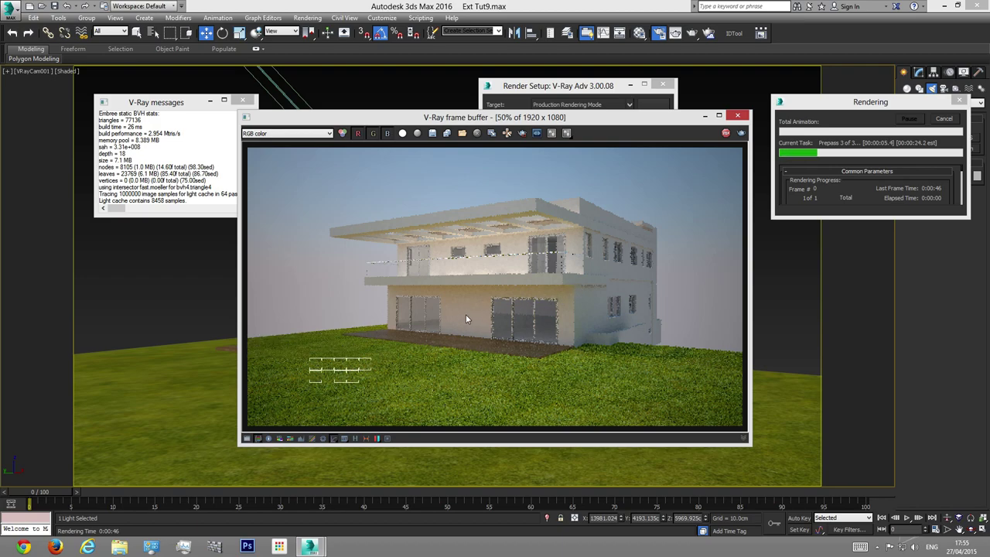
Step: Examine the house render in progress in the V-Ray frame buffer, both as a whole and close up at the balcony, windows and deck
{"action": "double_click", "coordinate": [506, 121]}
{"action": "double_click", "coordinate": [418, 358]}
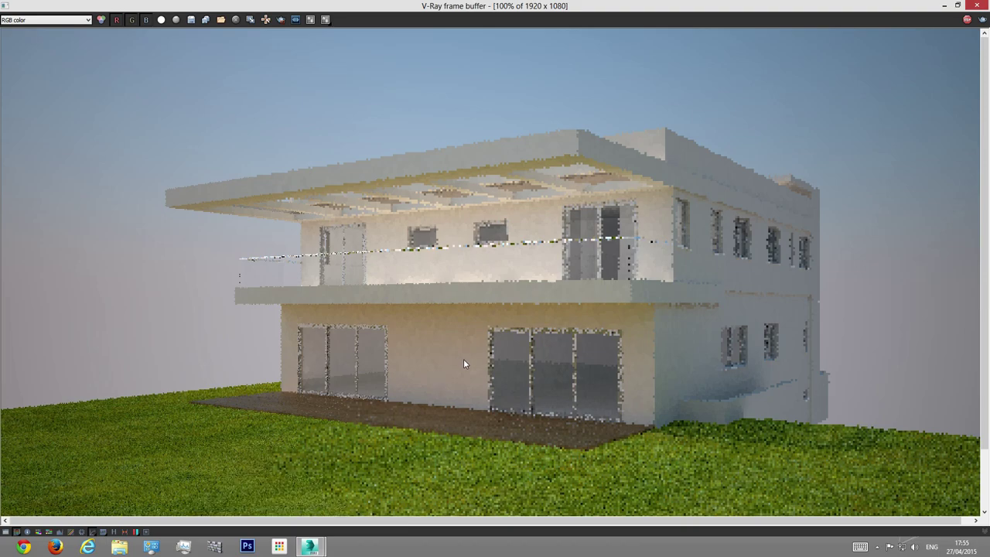
{"action": "left_click_drag", "start_coordinate": [538, 15], "coordinate": [452, 71]}
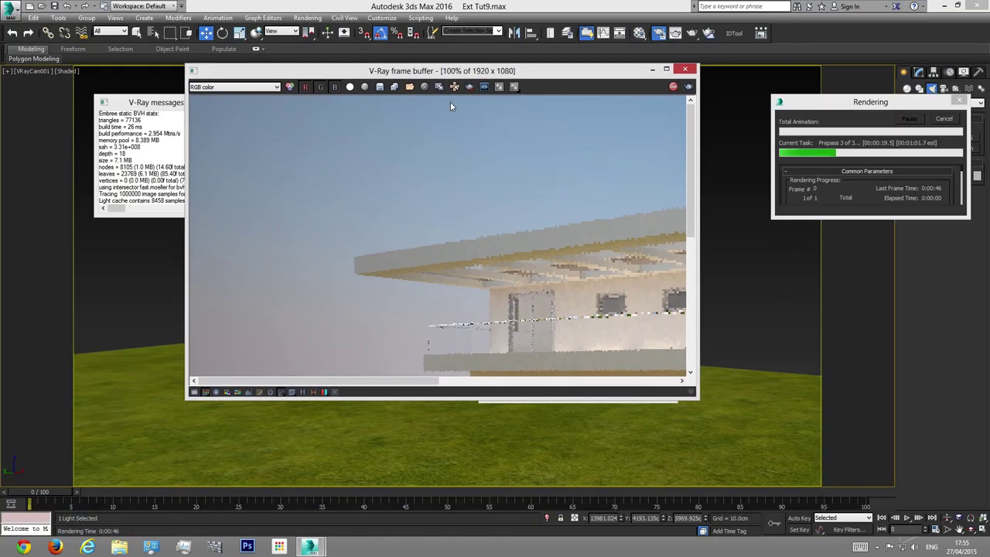
{"action": "scroll", "coordinate": [470, 304], "scroll_direction": "down", "scroll_amount": 2}
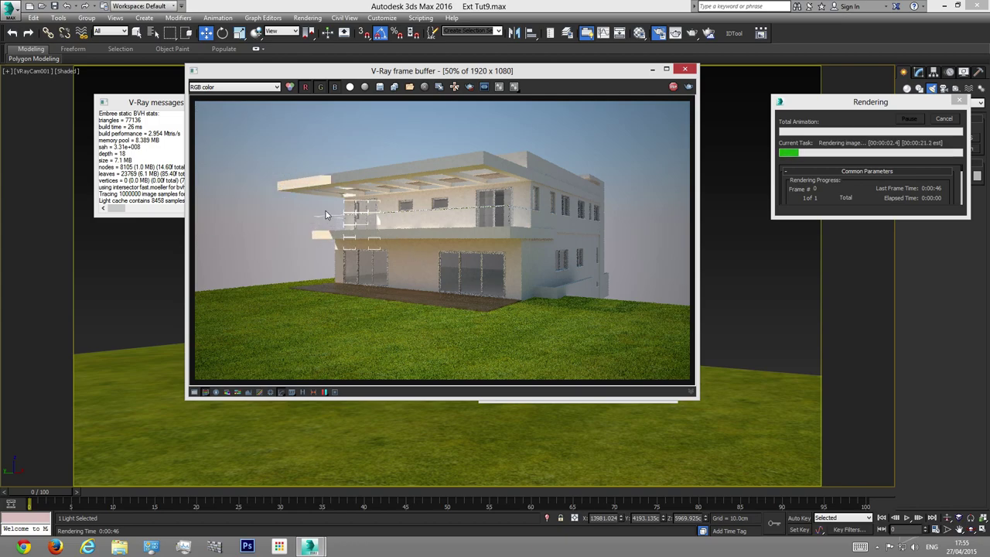
{"action": "scroll", "coordinate": [340, 236], "scroll_direction": "up", "scroll_amount": 3}
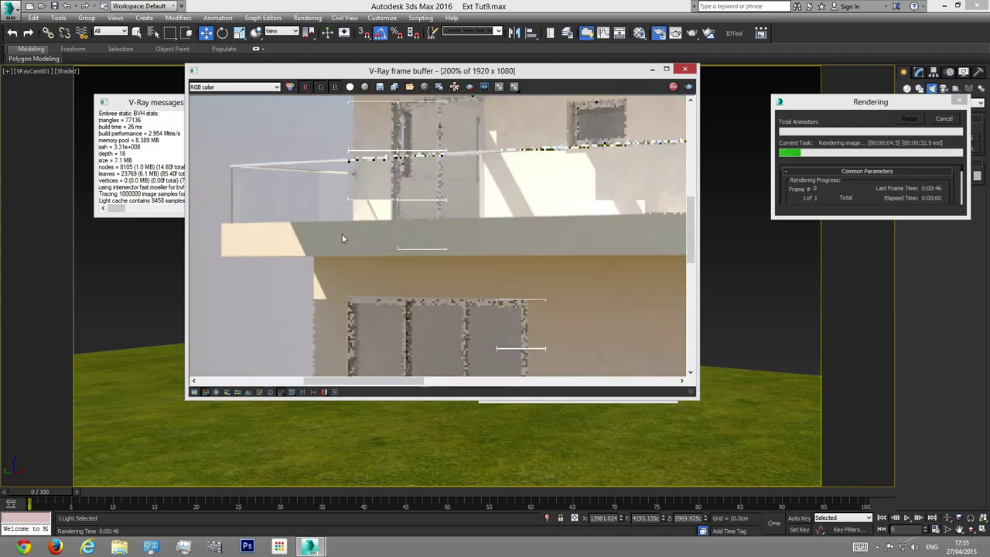
{"action": "scroll", "coordinate": [327, 234], "scroll_direction": "down", "scroll_amount": 1}
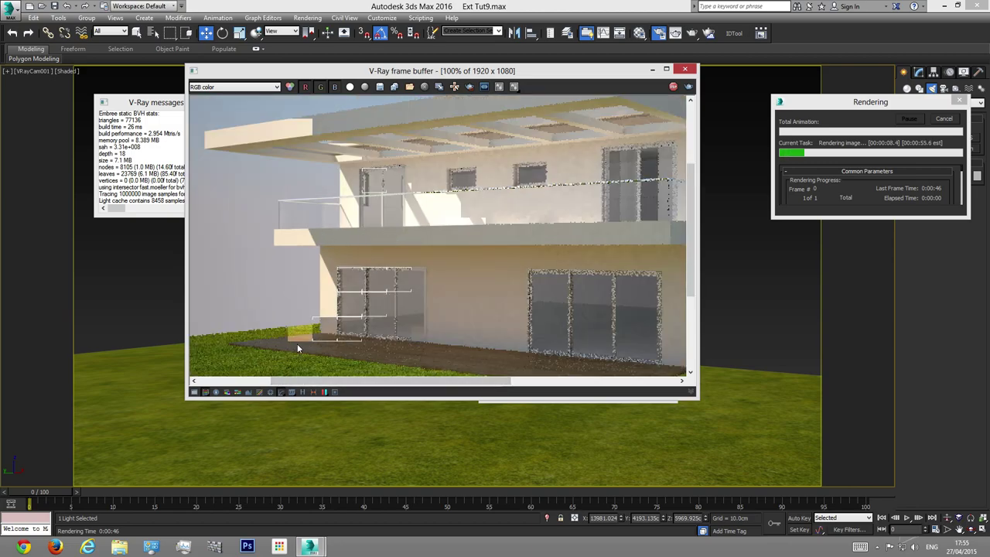
{"action": "scroll", "coordinate": [387, 237], "scroll_direction": "down", "scroll_amount": 2}
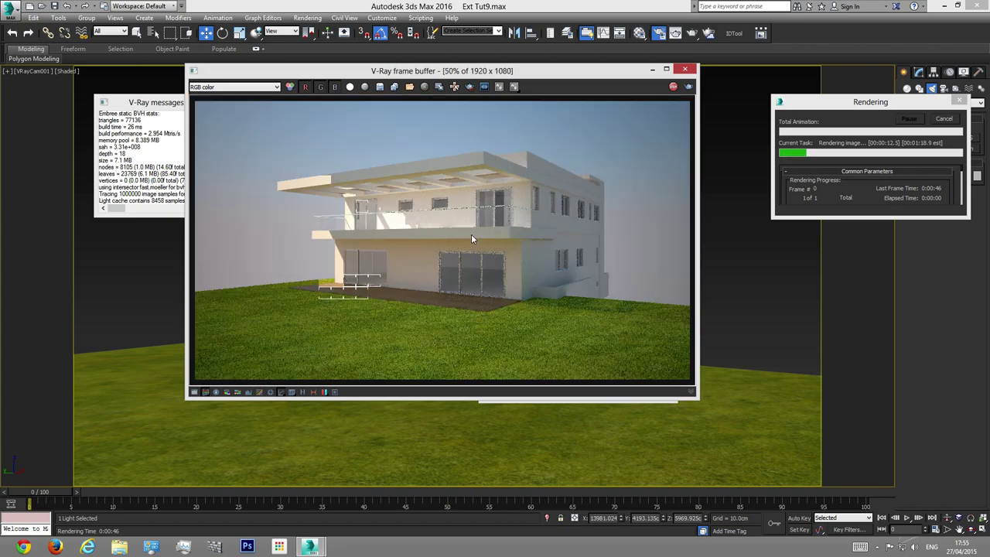
{"action": "scroll", "coordinate": [393, 230], "scroll_direction": "up", "scroll_amount": 2}
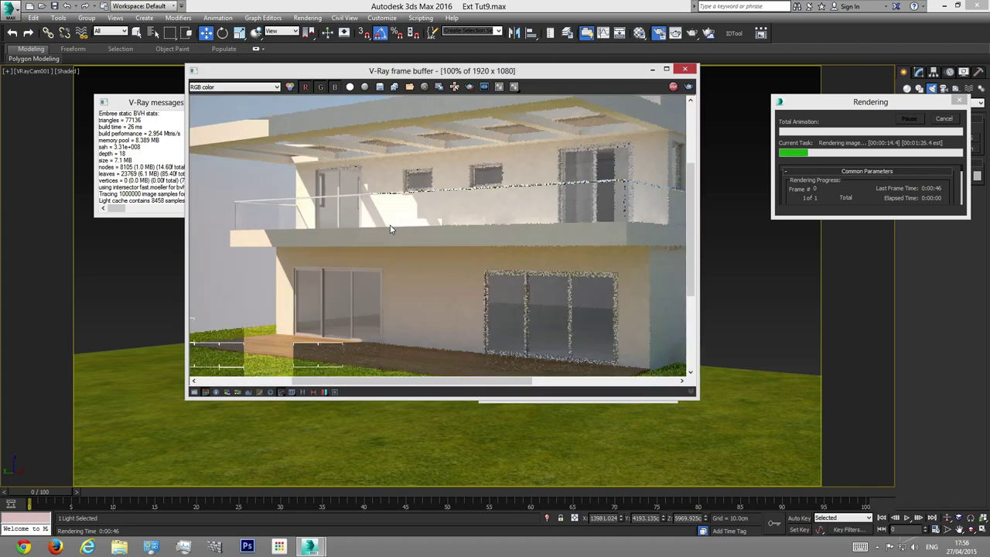
{"action": "scroll", "coordinate": [387, 242], "scroll_direction": "down", "scroll_amount": 2}
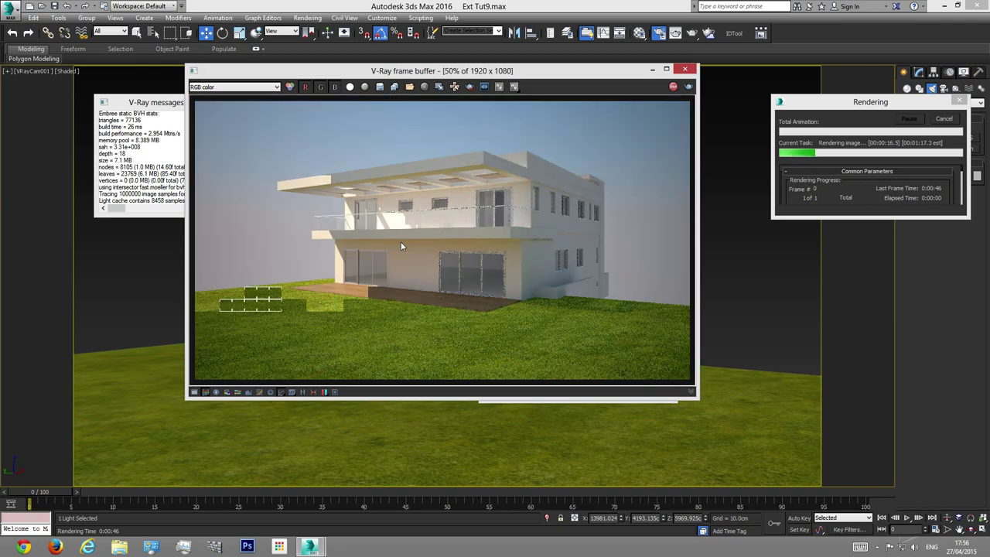